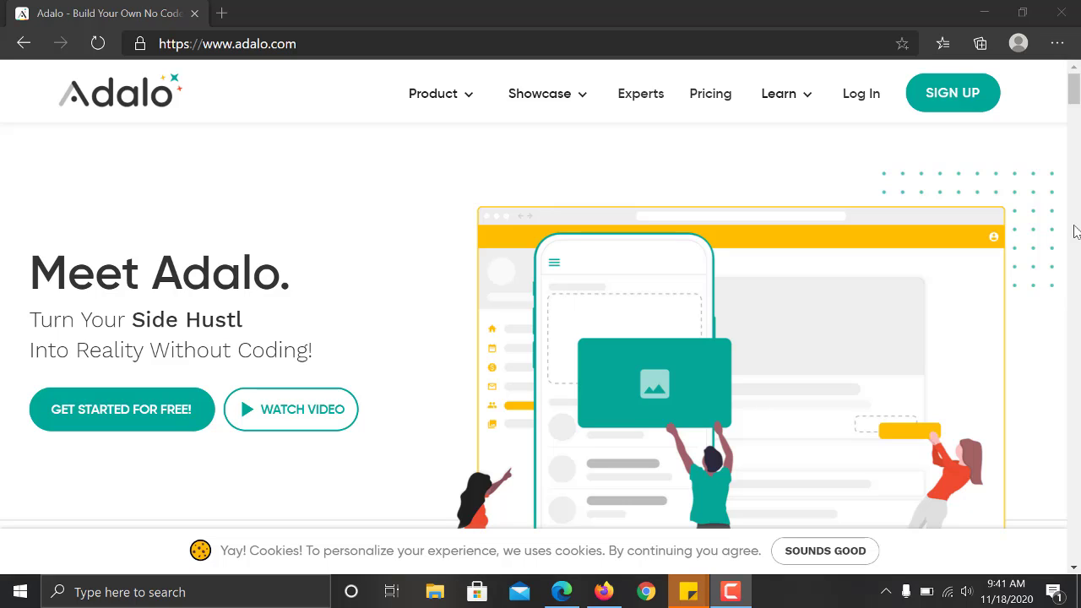
Open Adalo's sign-up page from adalo.com and scroll down to the login link.
click(950, 99)
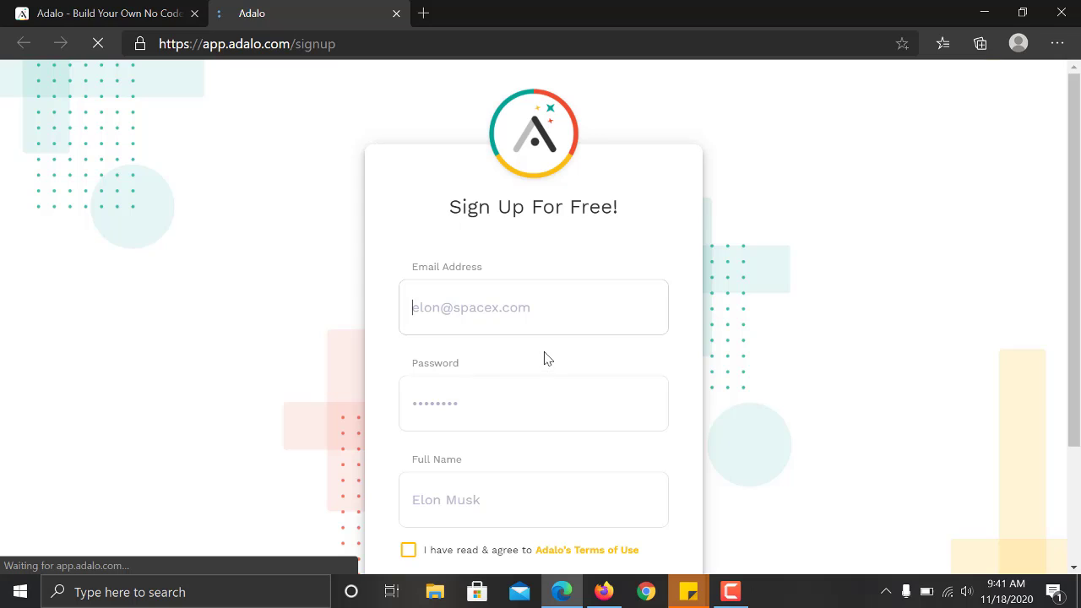
scroll(630, 464, down, 3)
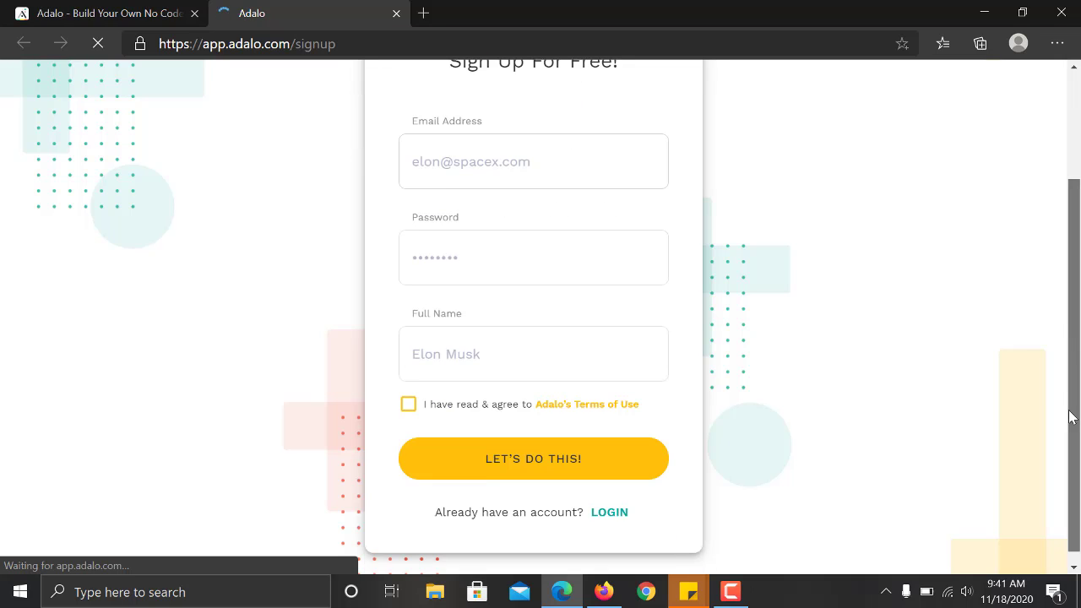
Switch to login and sign in with the saved account e-mail and password.
click(610, 511)
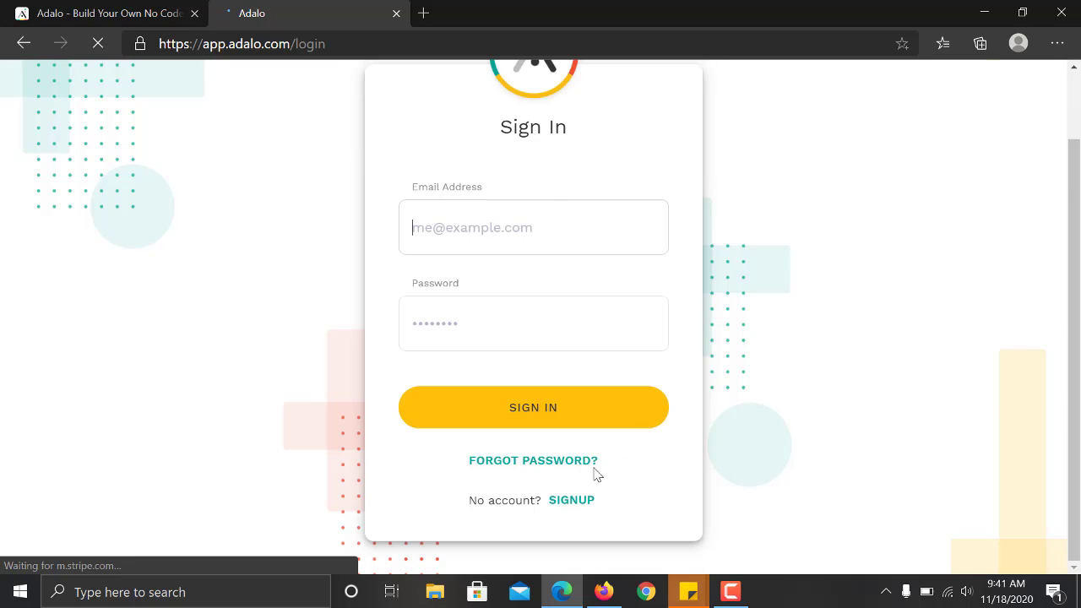
click(501, 215)
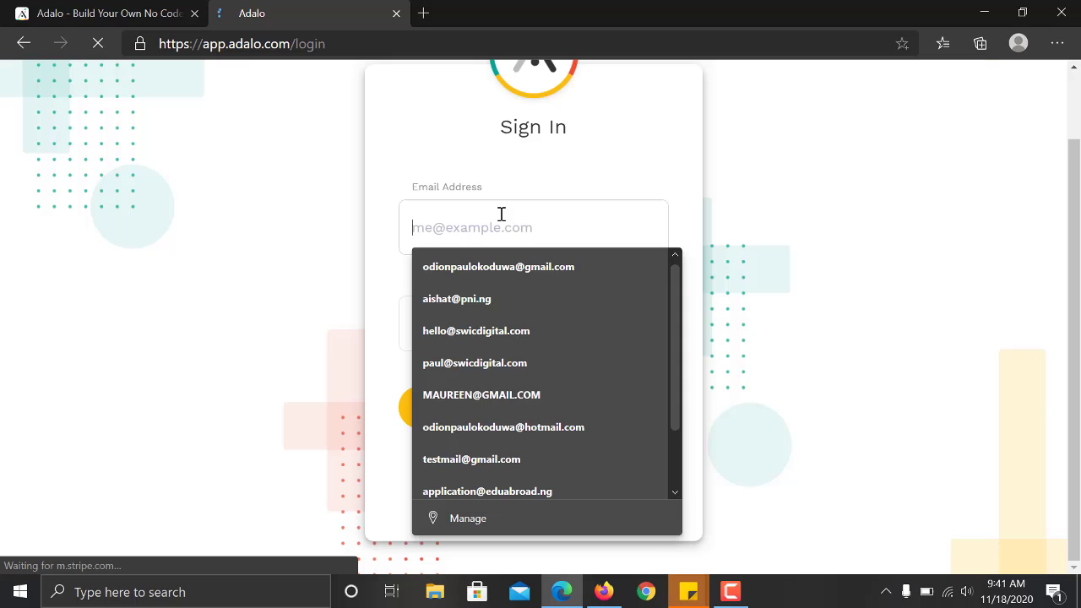
click(507, 330)
click(495, 324)
text(•••)
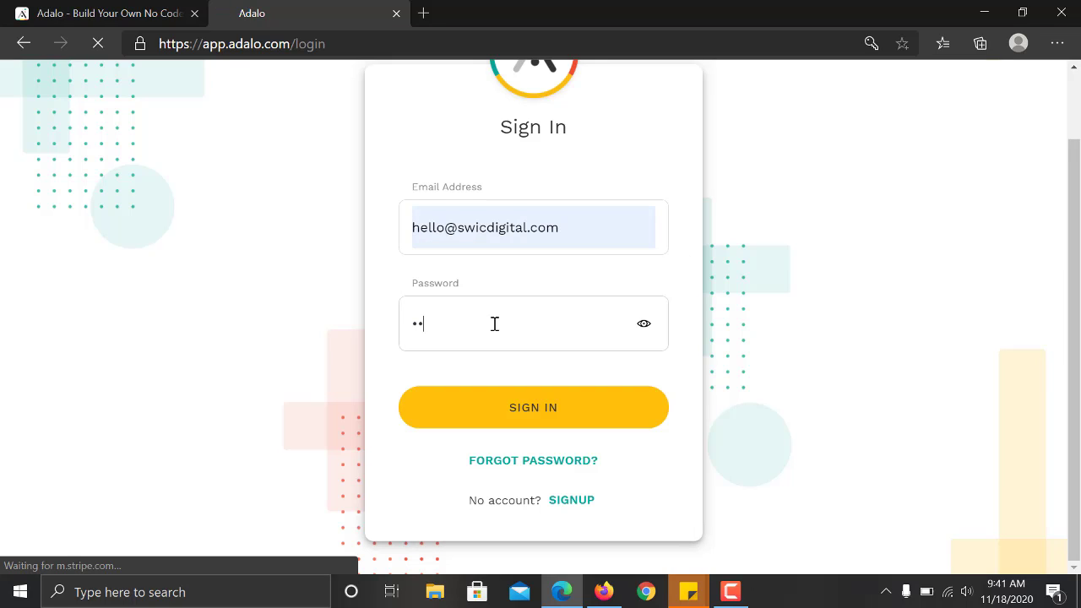
text(•••••••)
click(575, 428)
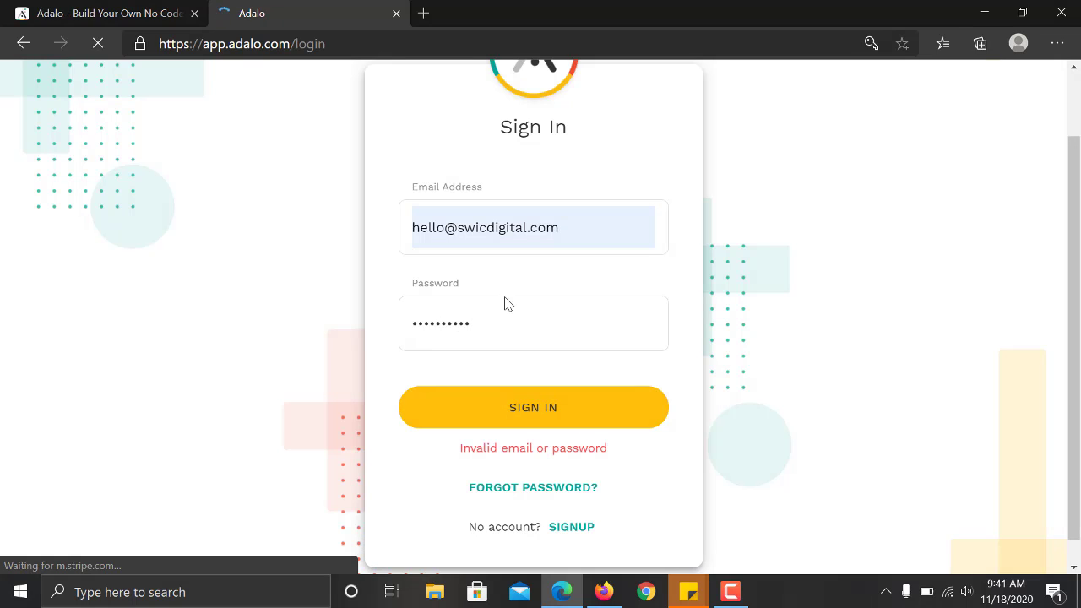
Re-enter the rejected password, submit it, and let the browser save it.
double_click(491, 326)
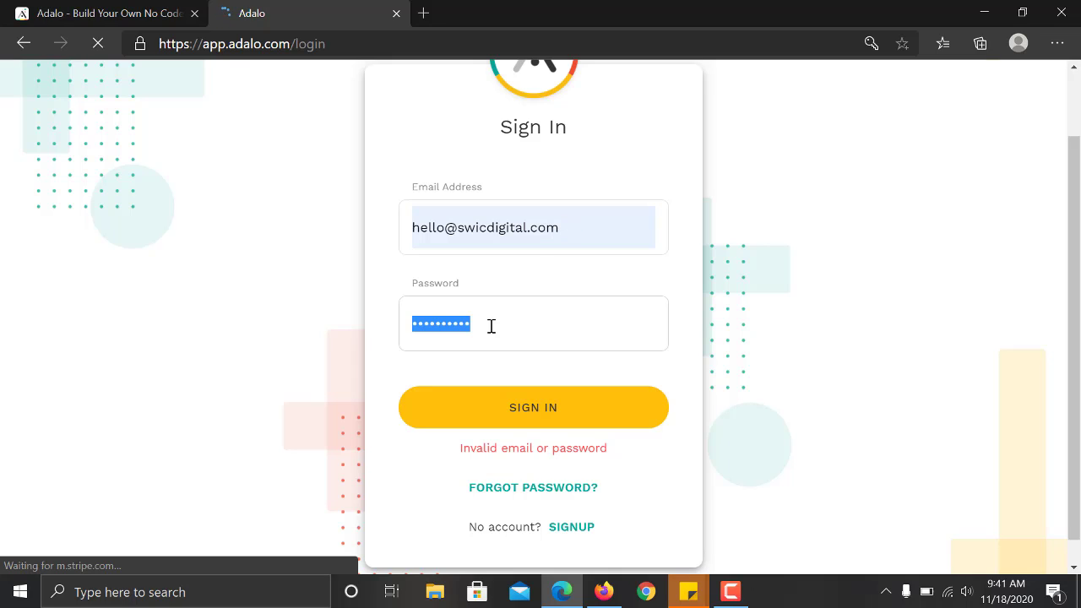
key(BackSpace)
text(•••••••••)
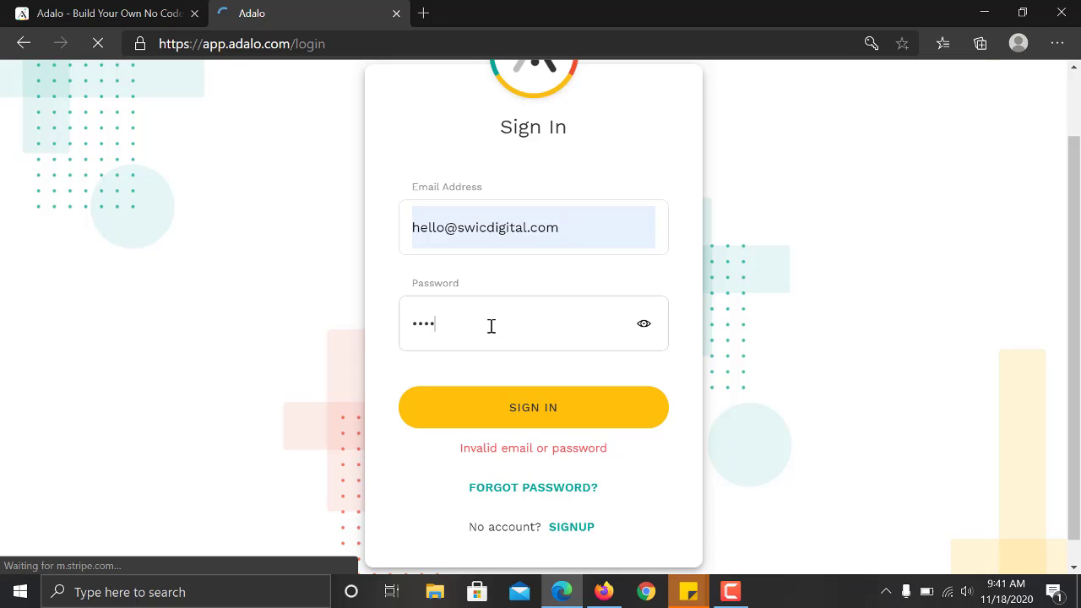
text(••)
key(Return)
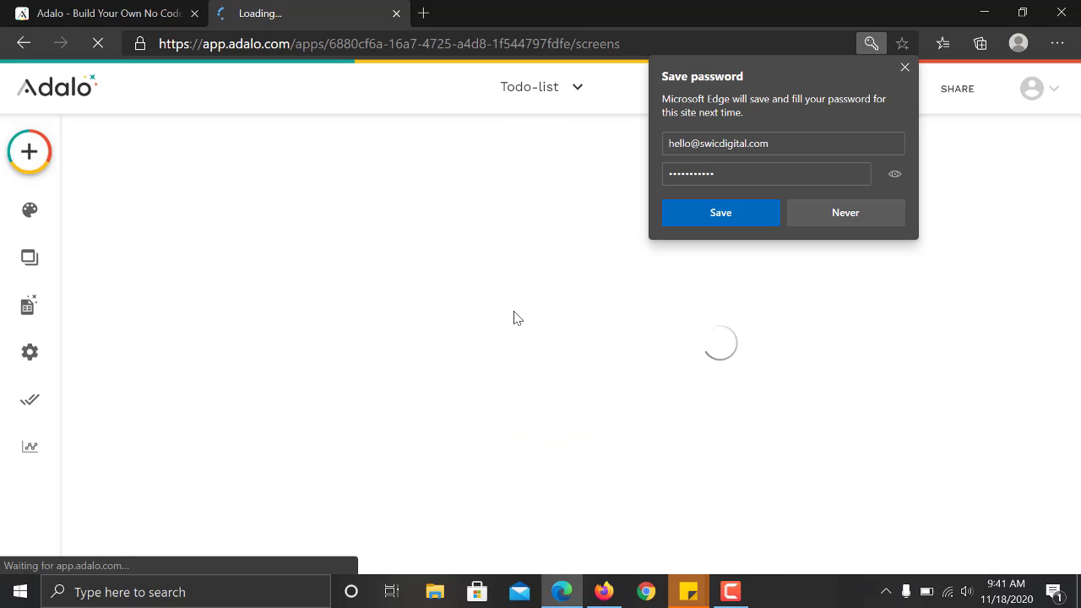
click(684, 218)
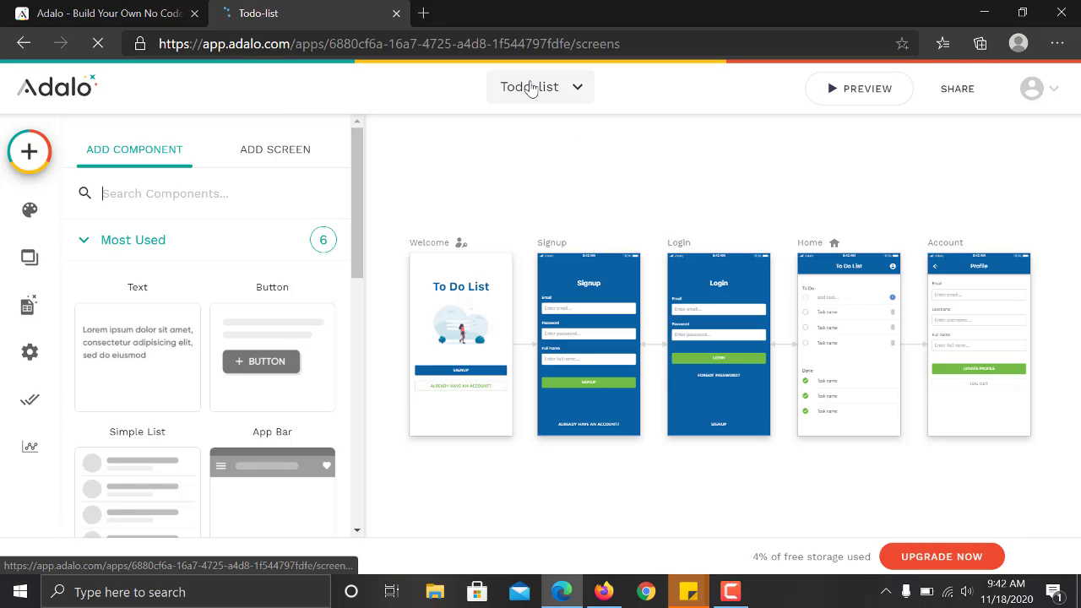
Open the Todo-list app dropdown to list your other apps.
click(581, 86)
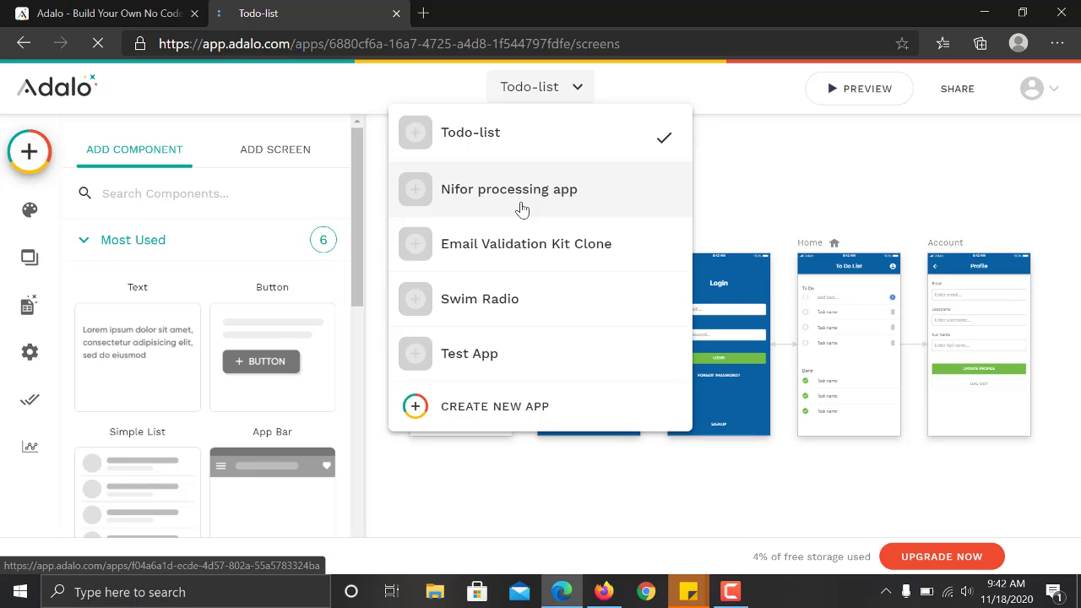
Start a new app and choose the Native Mobile App platform.
click(511, 411)
click(449, 266)
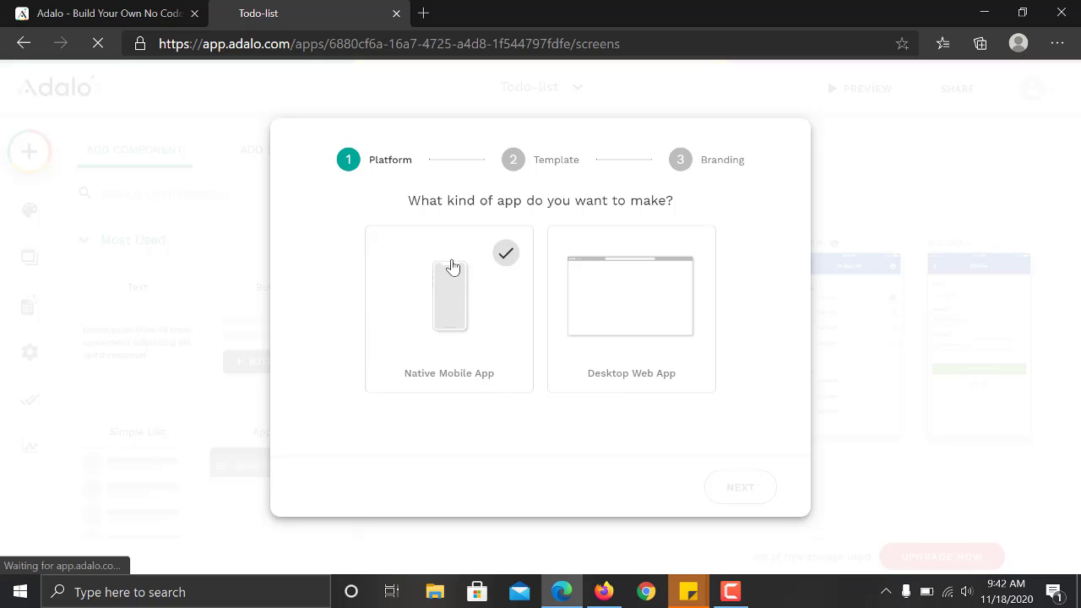
click(557, 316)
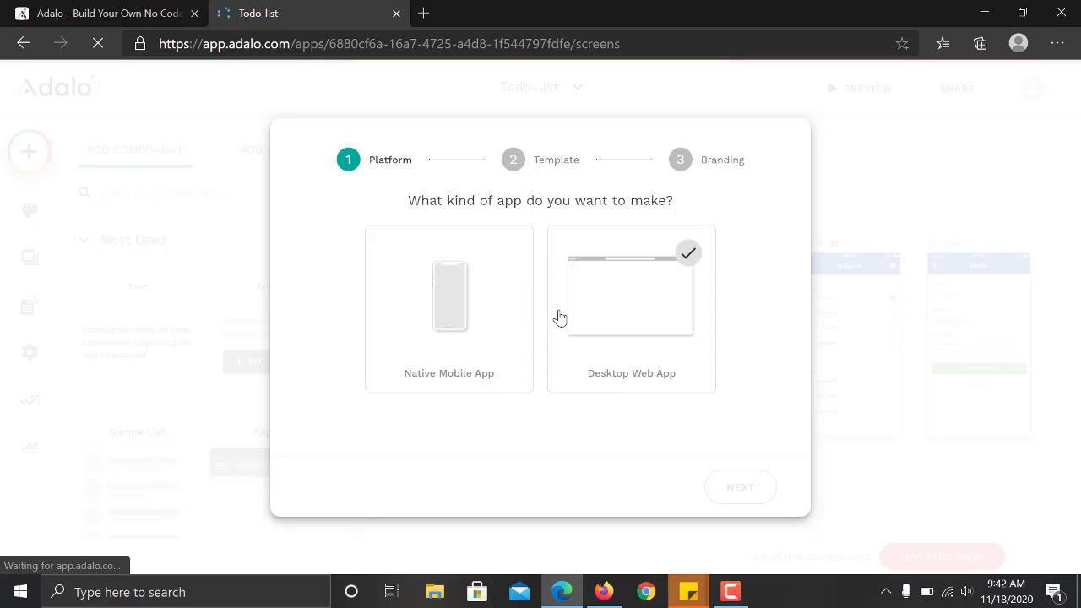
click(462, 321)
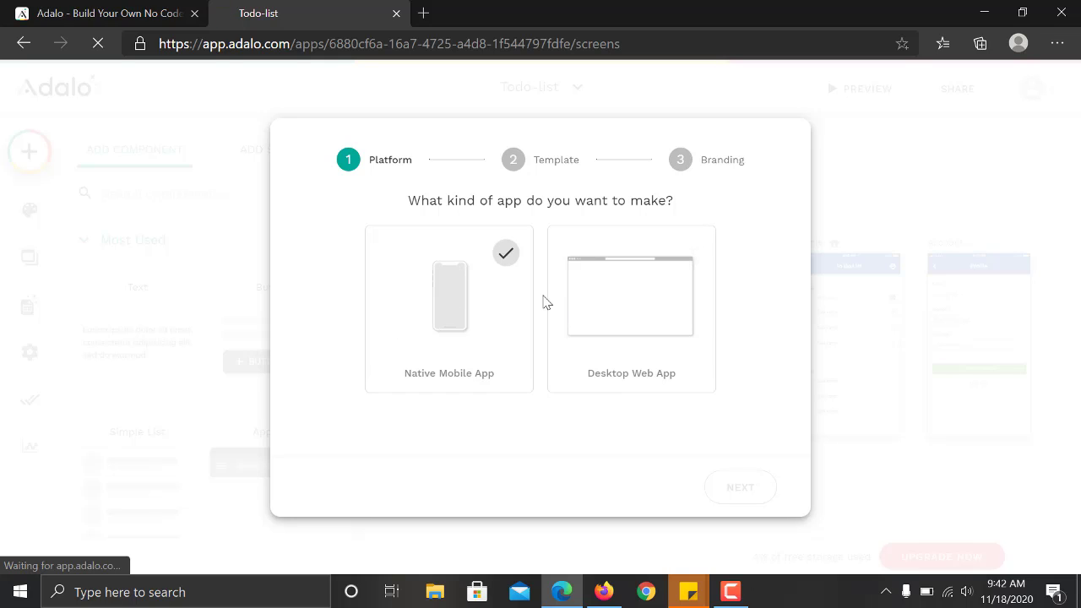
click(577, 312)
click(499, 312)
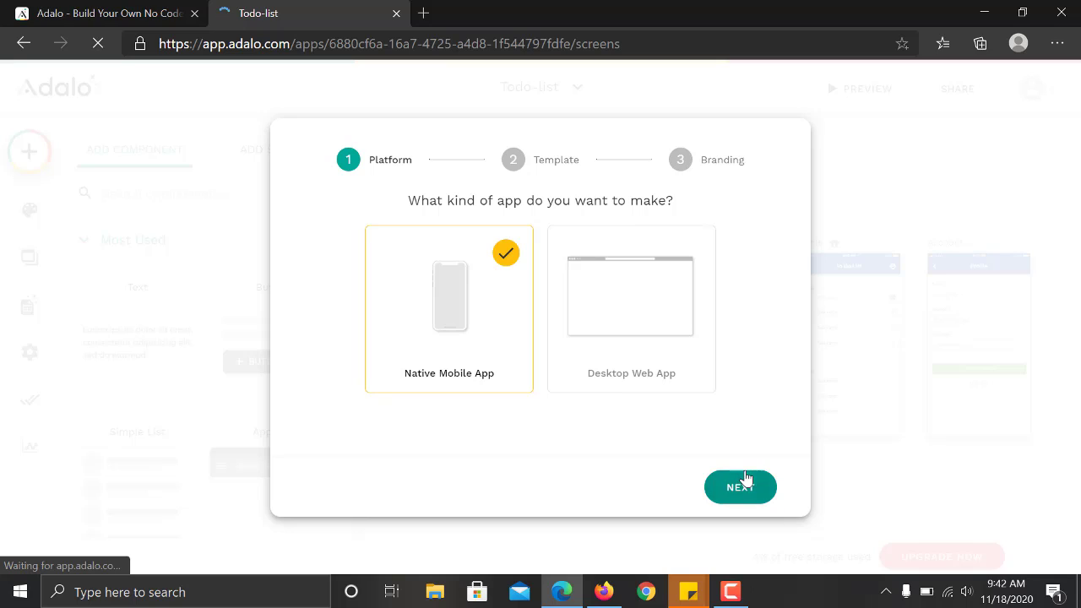
click(747, 480)
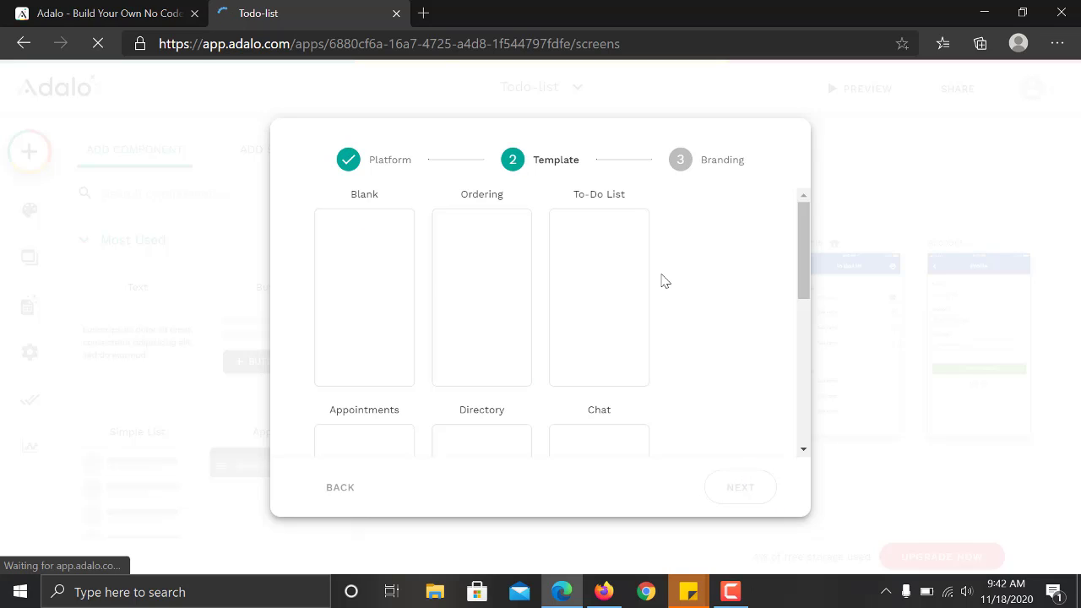
Pick the Blank template and continue to the branding step.
drag(801, 251, 799, 214)
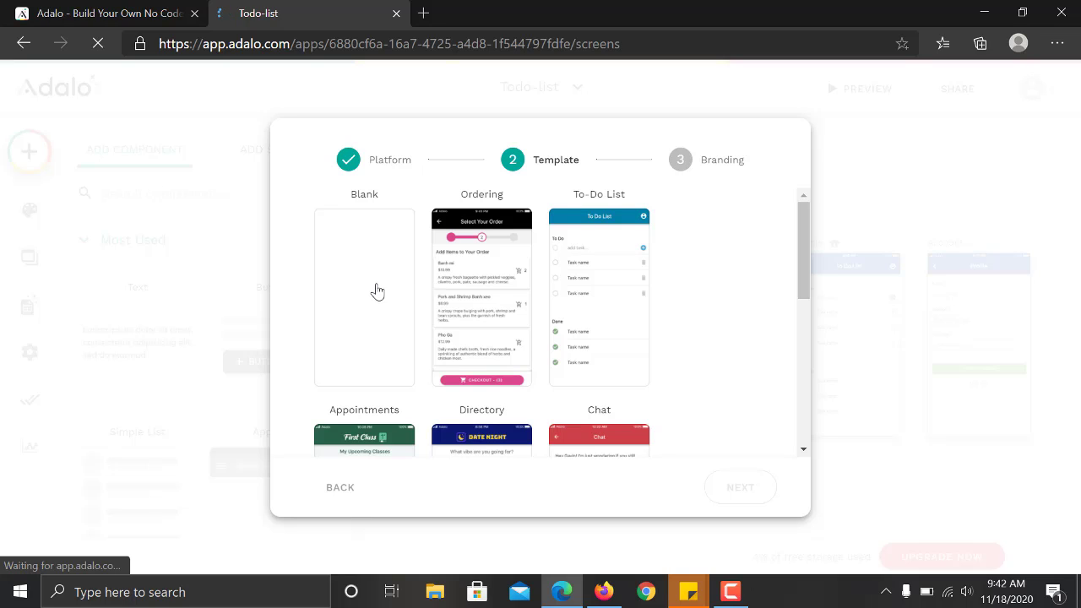
click(377, 291)
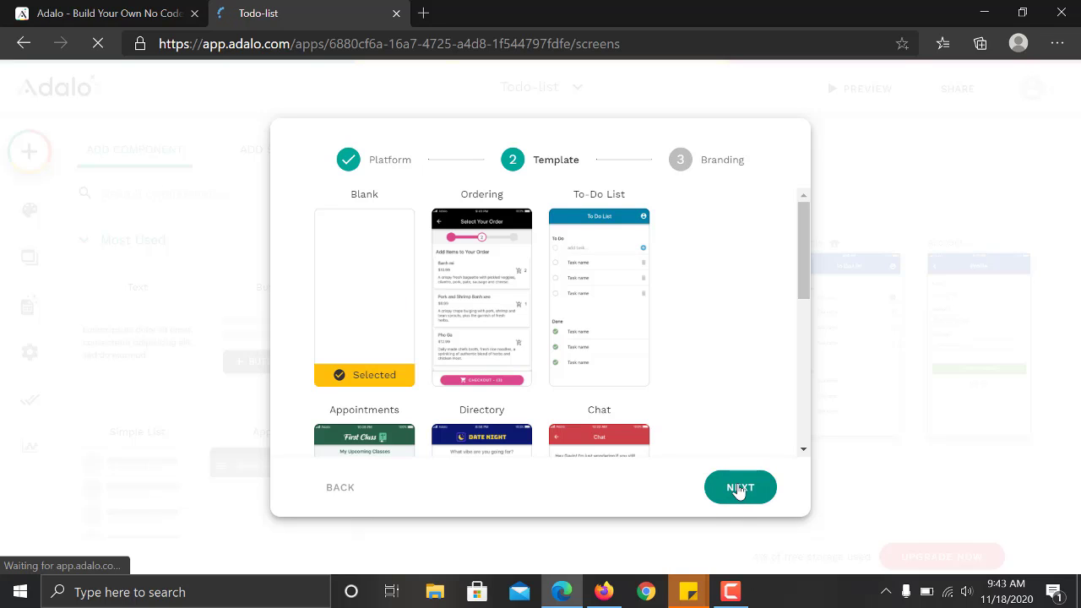
click(739, 489)
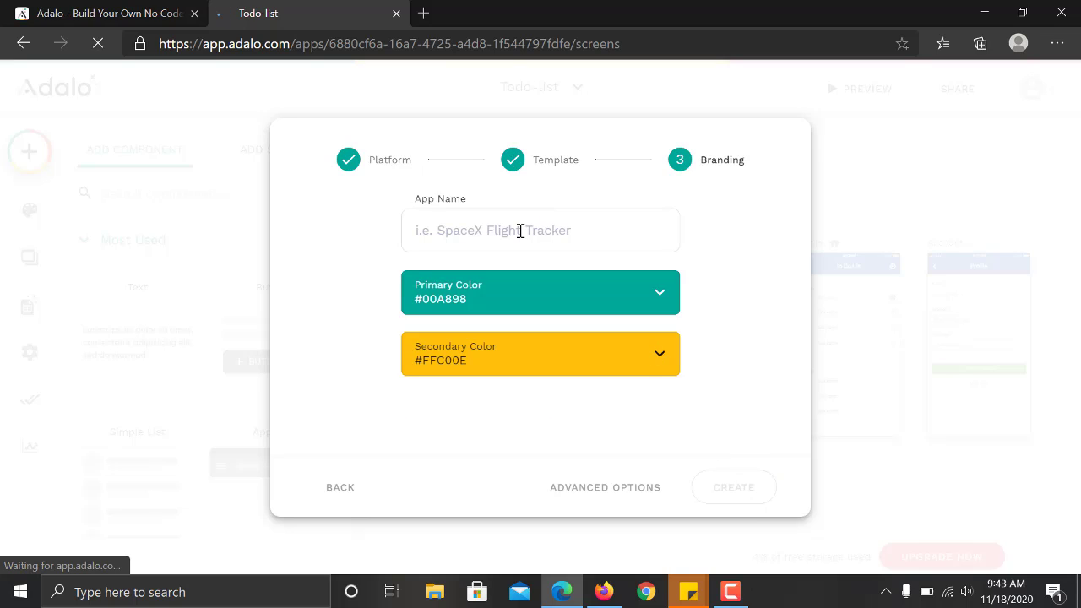
Name the app 'Adalo test application' and set its primary colour to blue #132ddb.
click(520, 231)
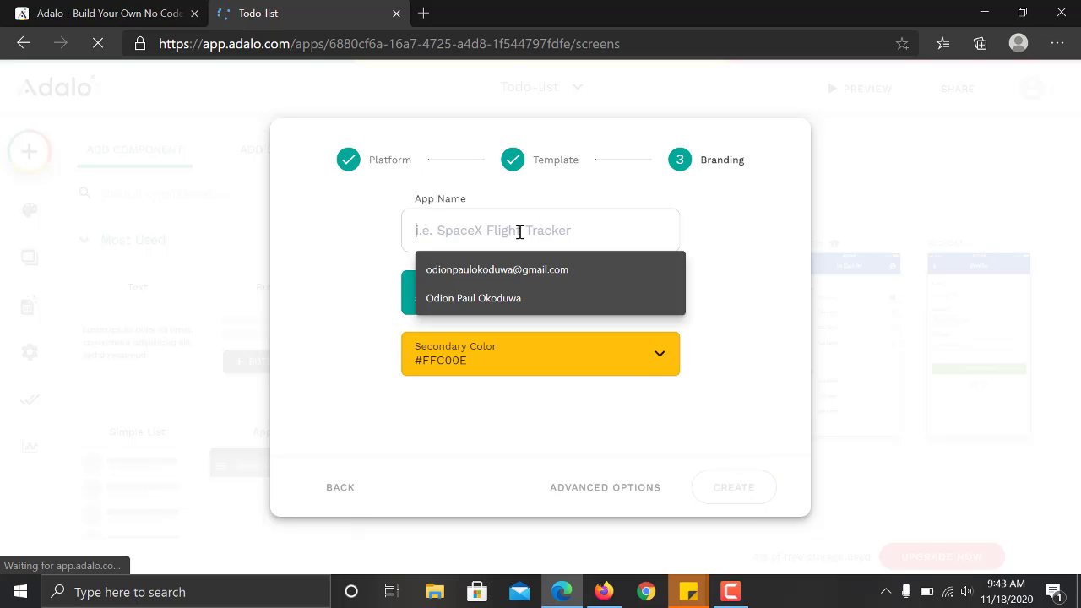
text(Adala)
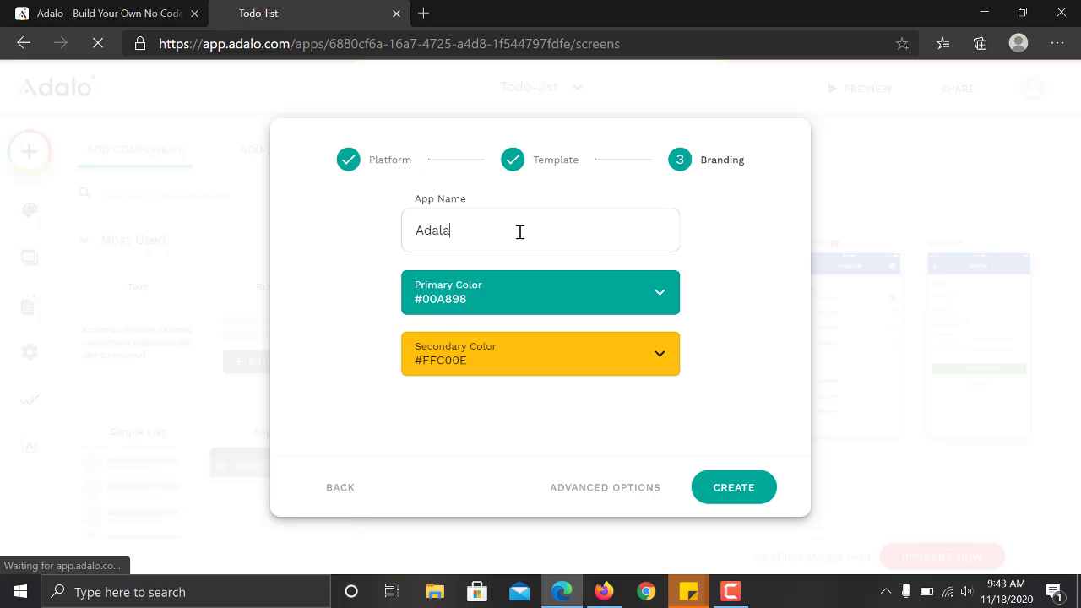
text( test application)
click(617, 304)
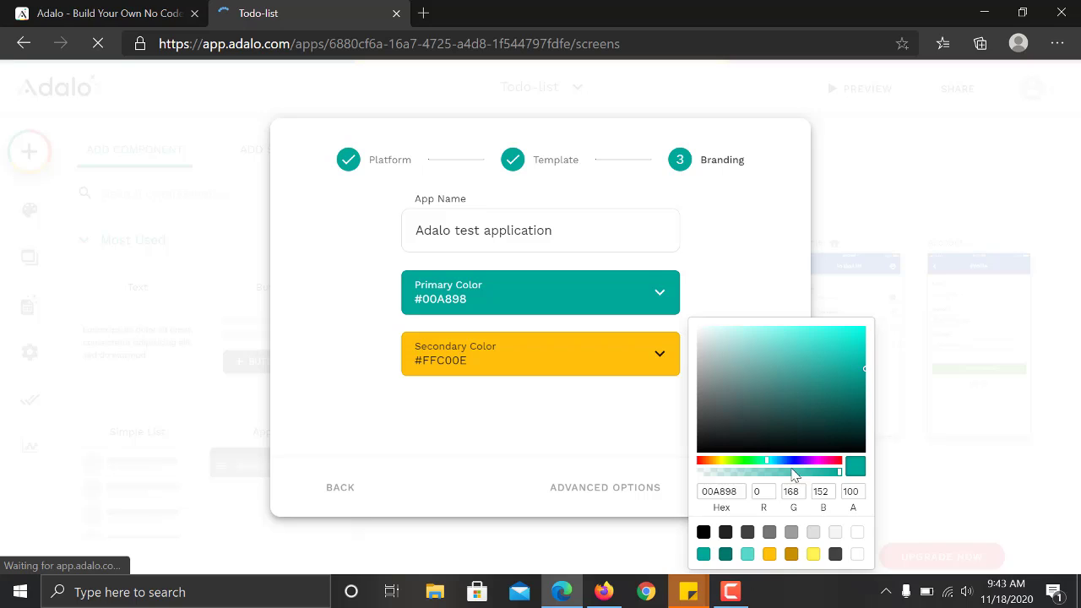
click(791, 462)
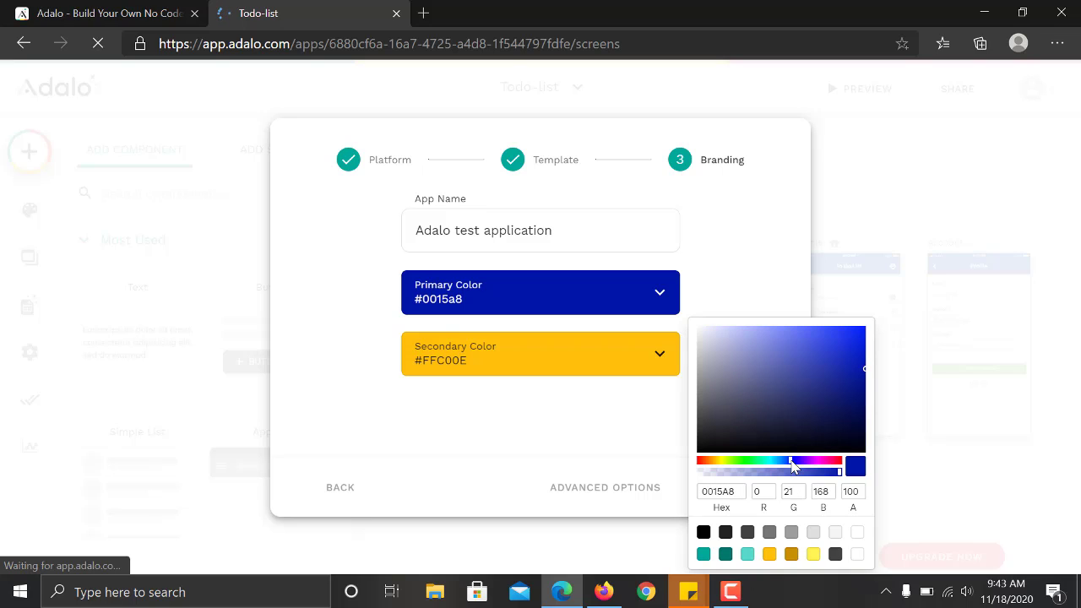
click(853, 346)
click(853, 342)
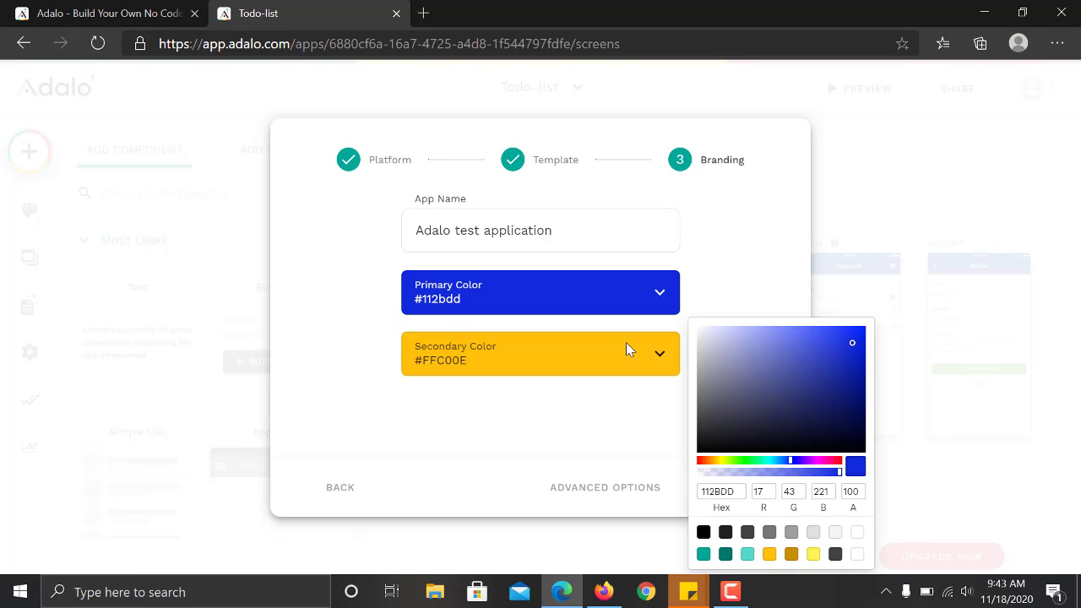
click(851, 354)
click(852, 346)
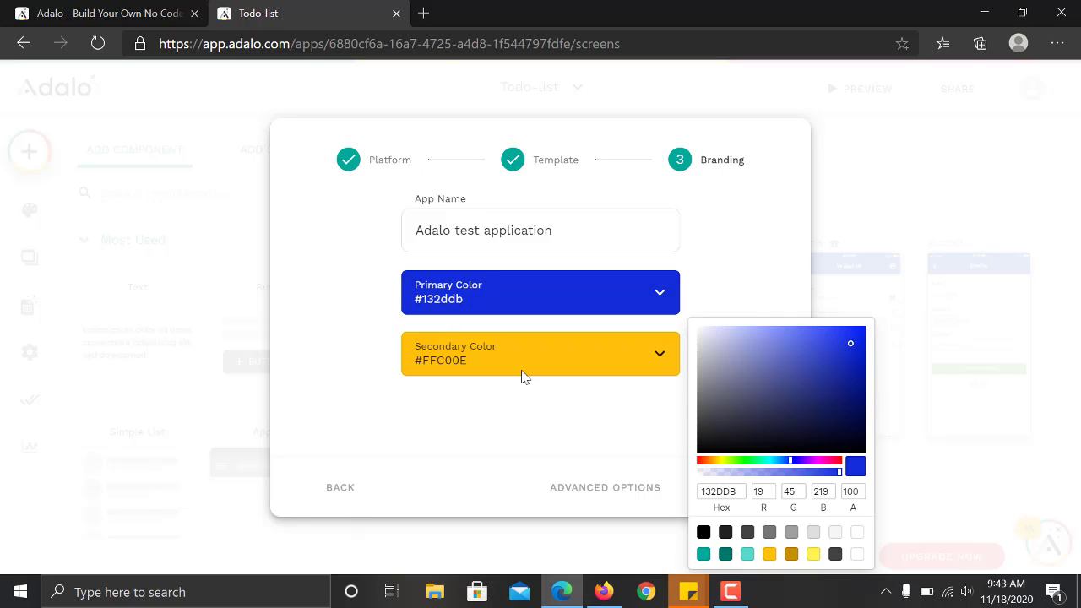
click(521, 345)
Set the secondary colour to yellow #fff252 and create the app.
click(595, 356)
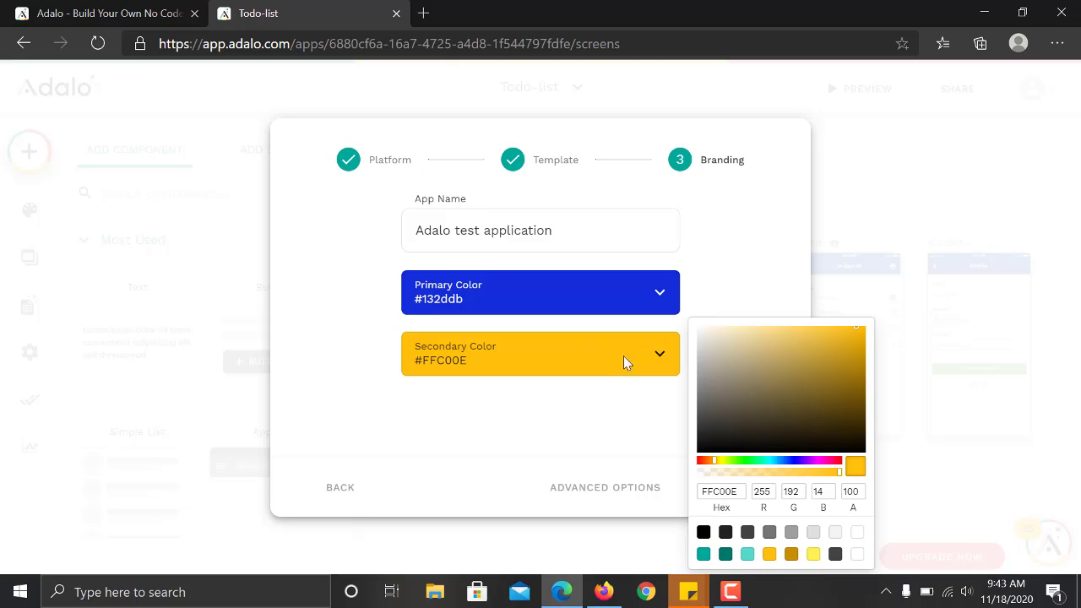
click(813, 554)
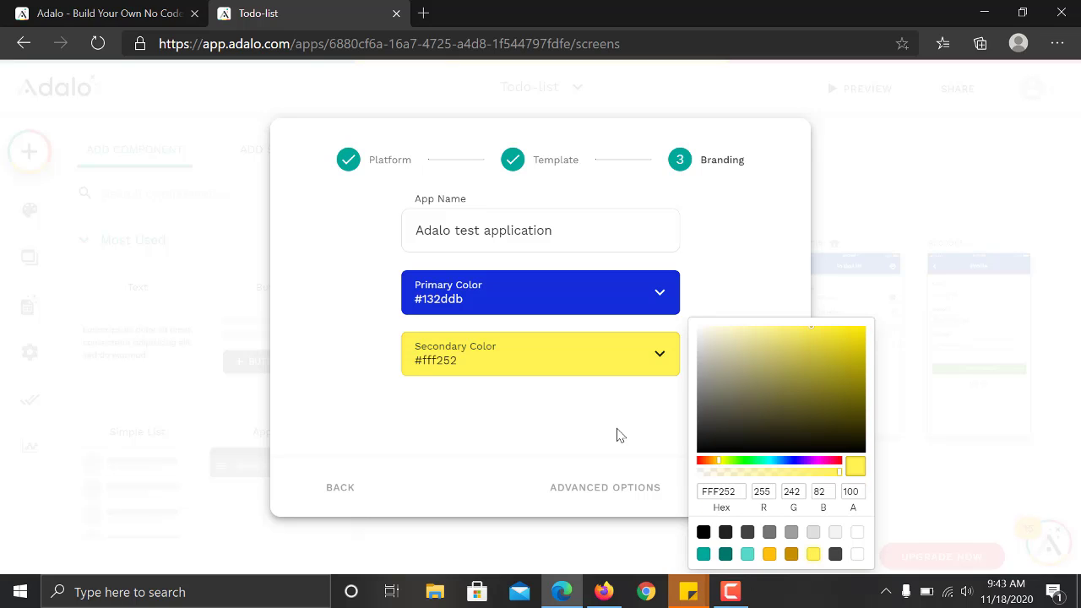
click(618, 430)
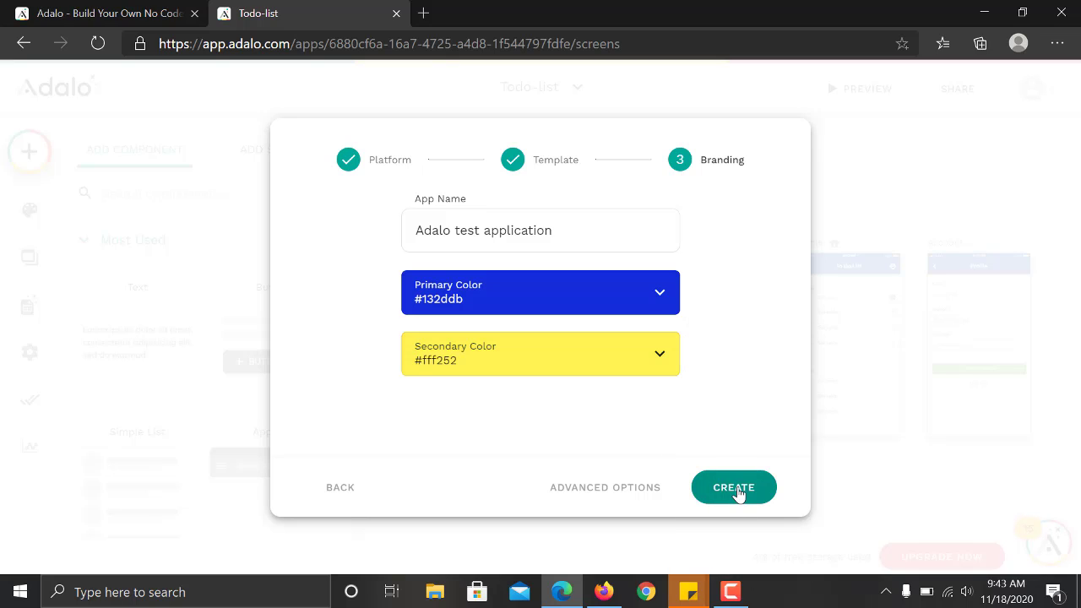
click(737, 490)
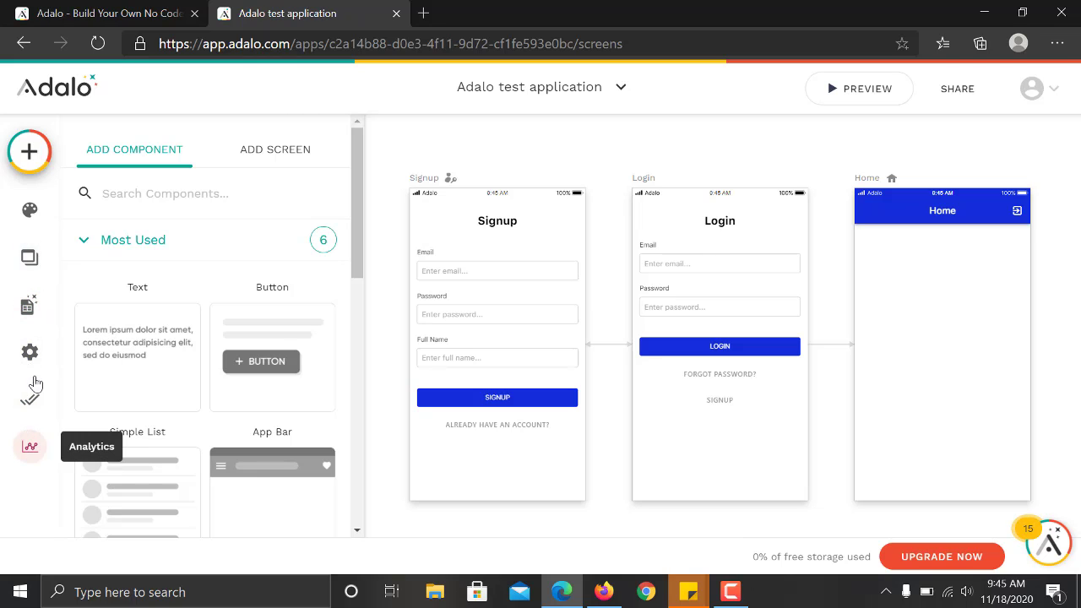
Reopen the Add Component panel and expand Navigation to reveal Tab Bar and App Bar.
click(29, 152)
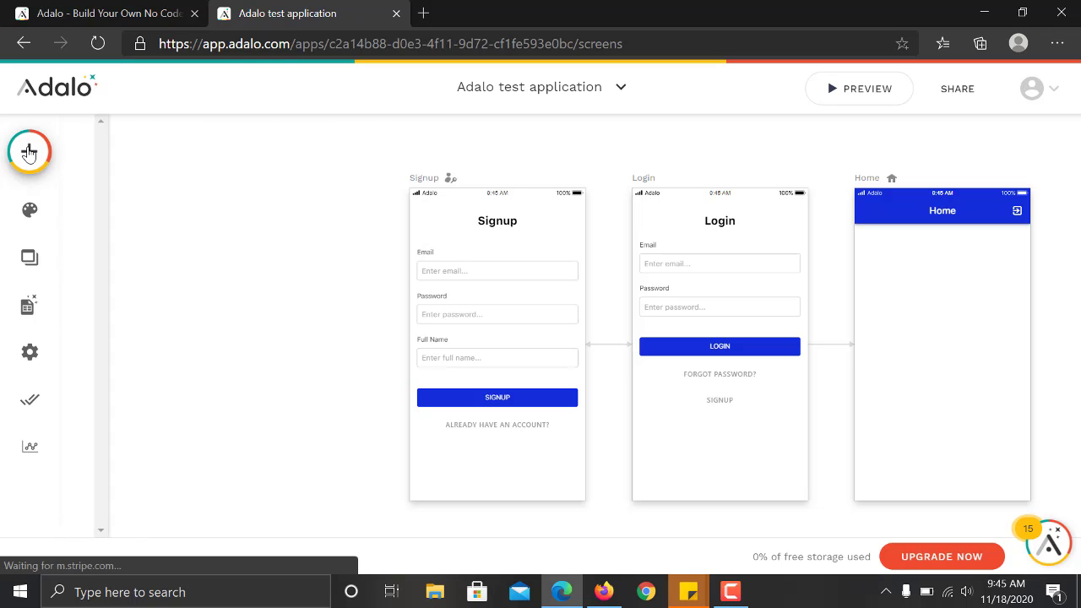
click(30, 152)
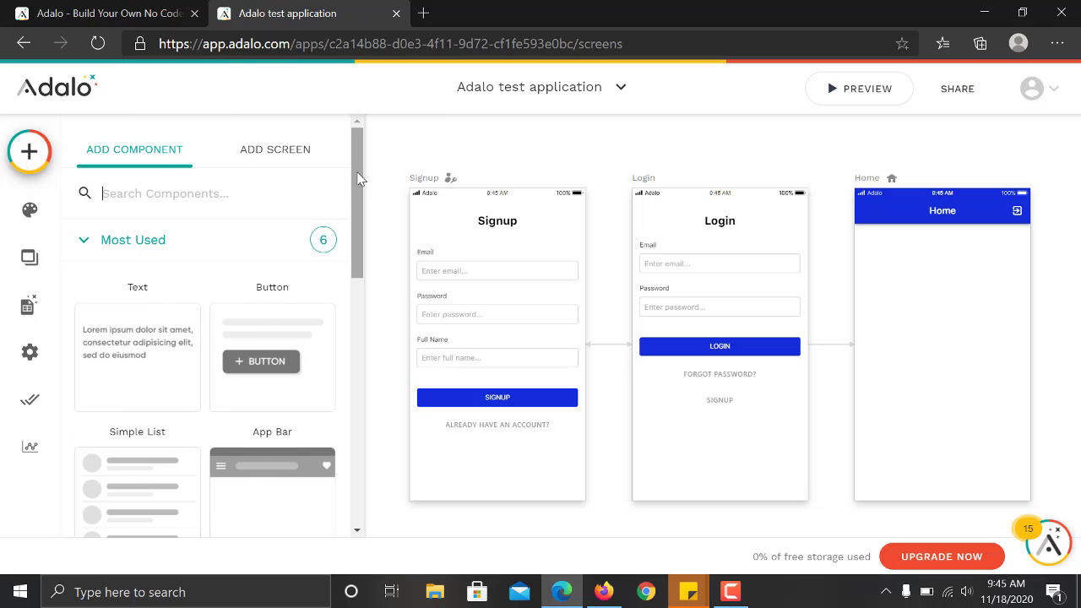
drag(357, 186, 356, 156)
mouse_move(359, 163)
mouse_down()
mouse_move(361, 179)
mouse_move(359, 170)
mouse_up()
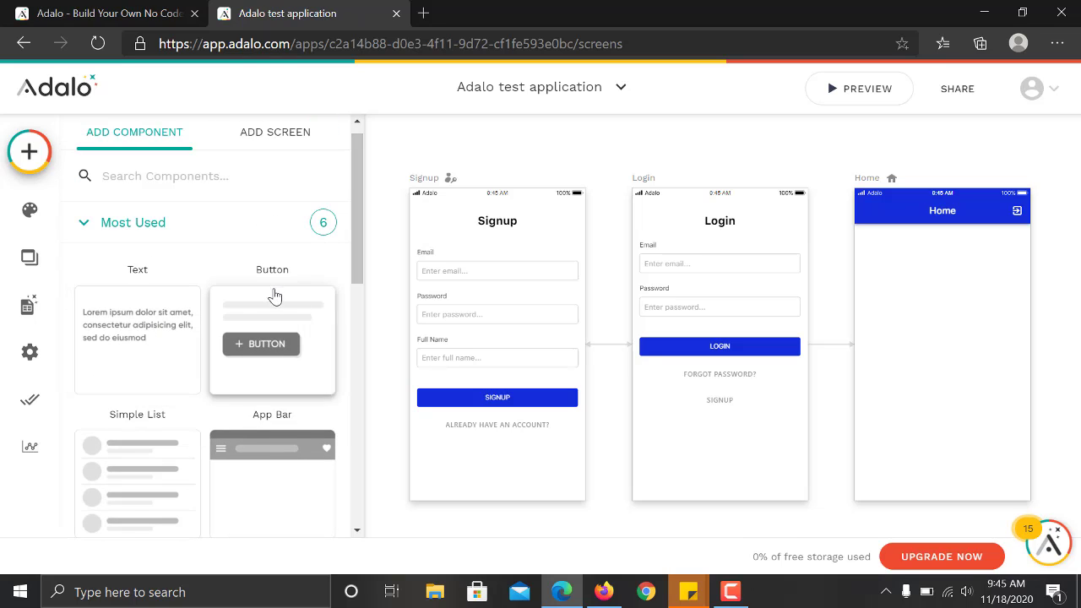
drag(357, 220, 362, 312)
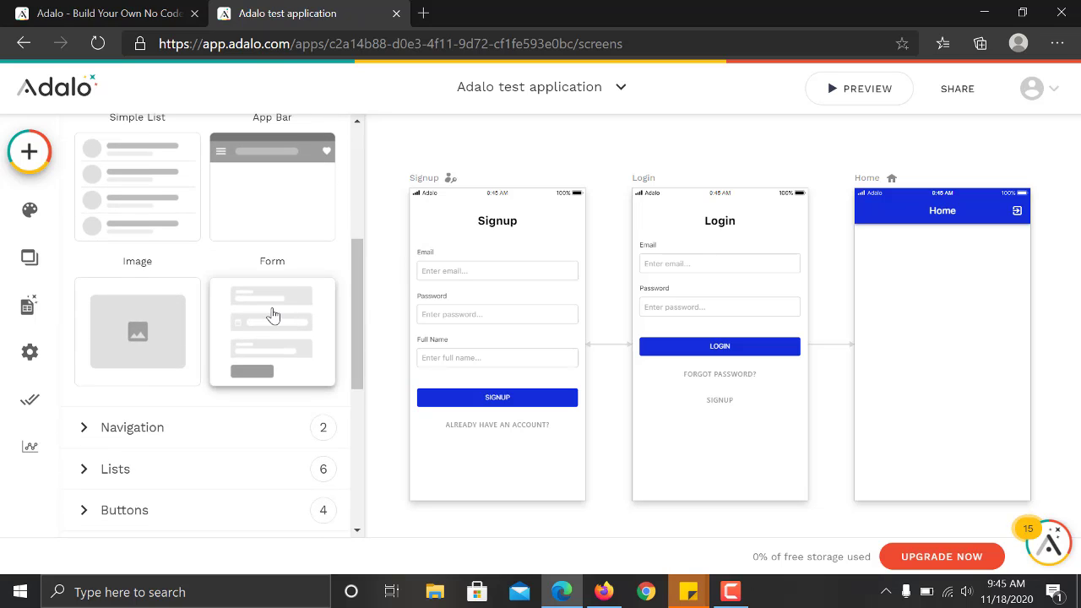
click(240, 428)
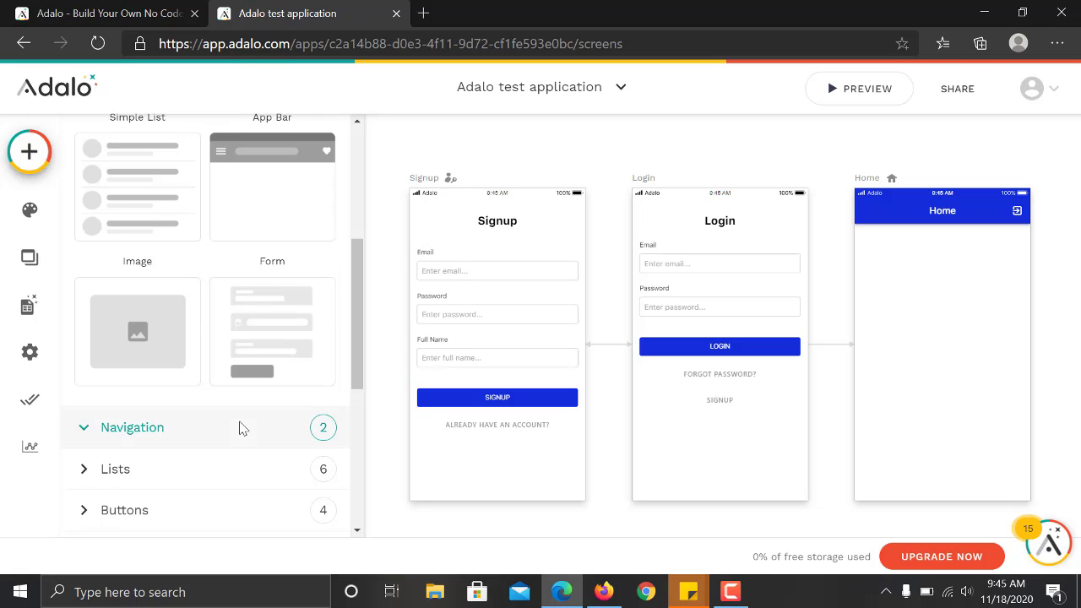
drag(354, 324, 360, 393)
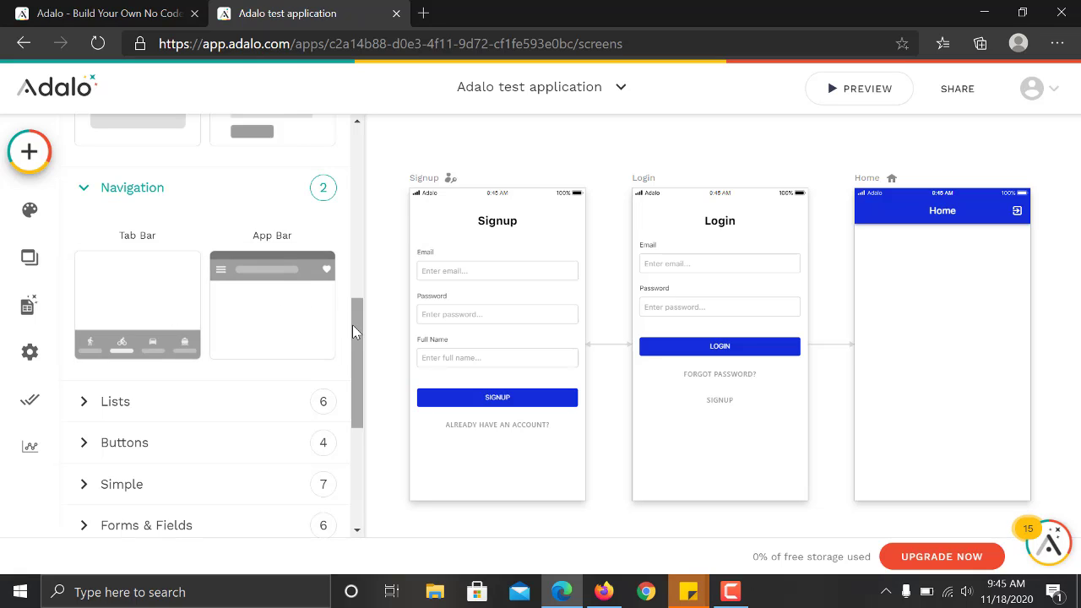
Expand the Lists component group and scroll through its list components.
scroll(361, 338, down, 2)
click(272, 252)
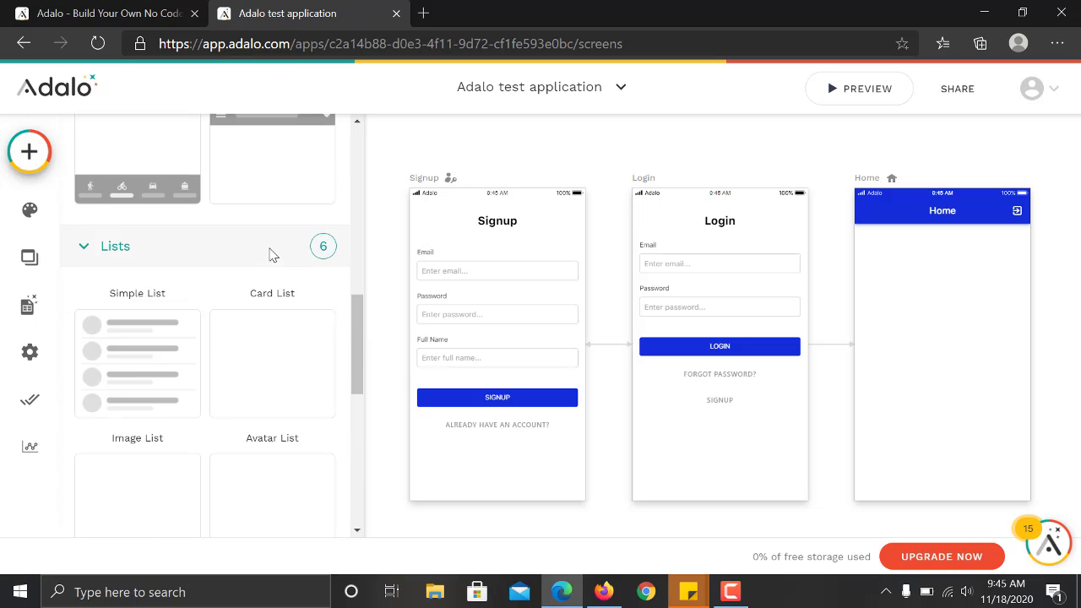
scroll(355, 343, down, 1)
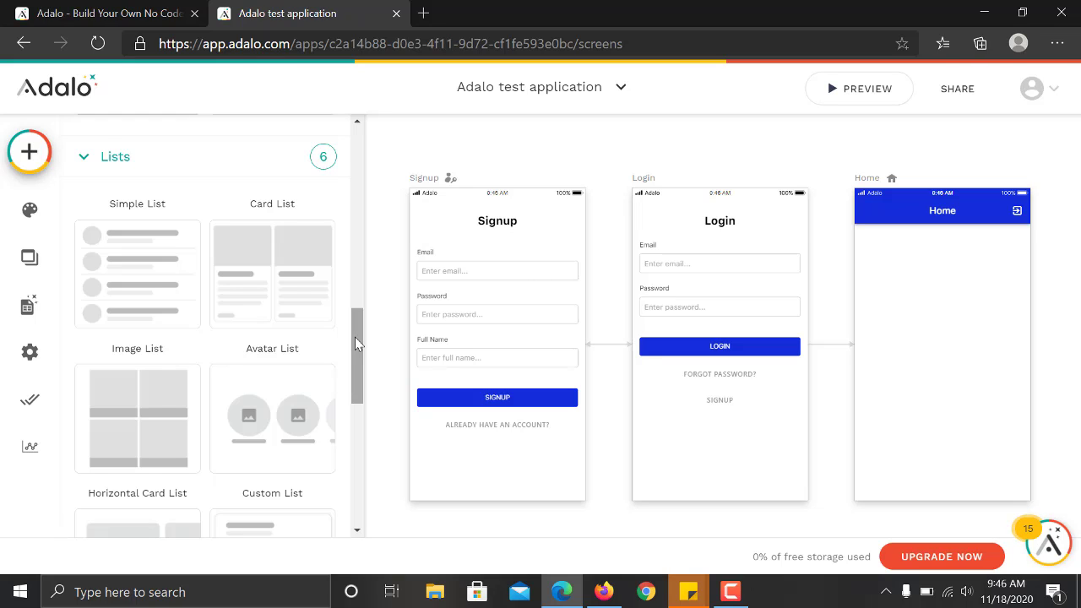
drag(355, 342, 359, 346)
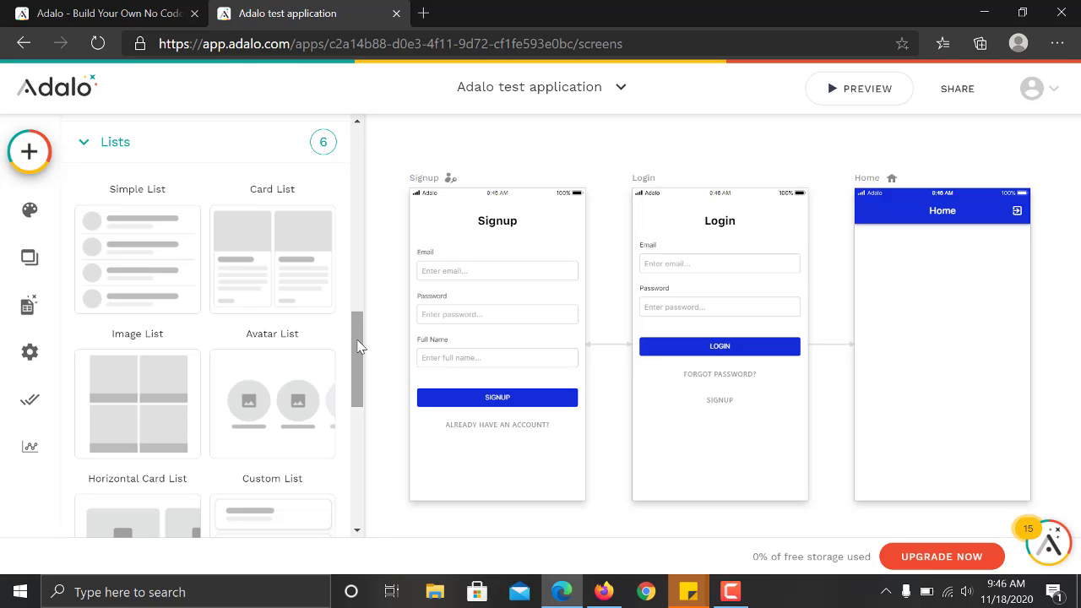
drag(358, 346, 354, 397)
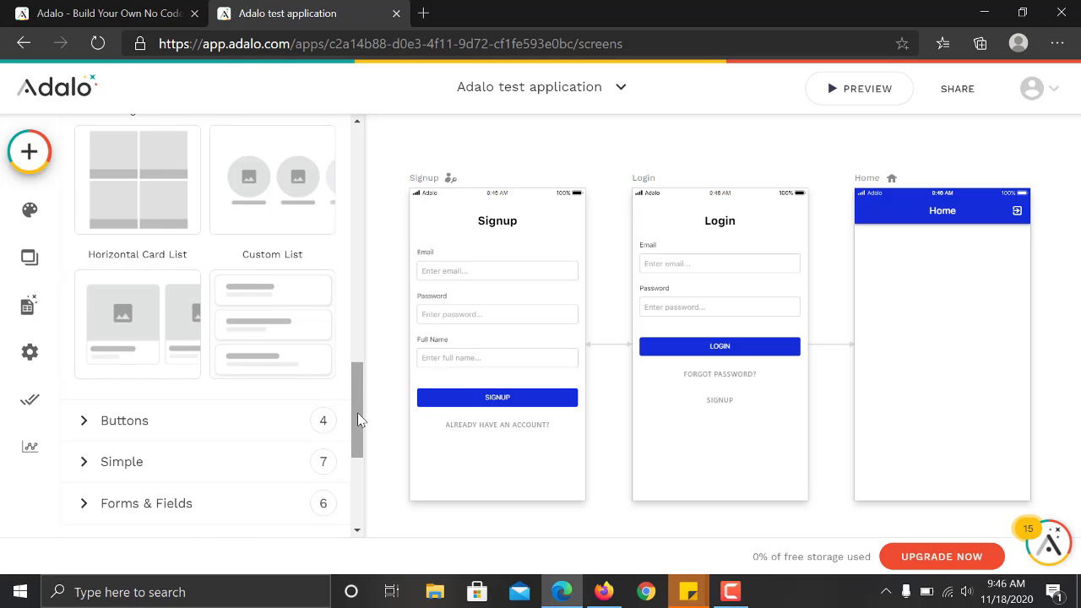
drag(357, 420, 361, 436)
Expand the Buttons and Simple groups to review button and basic shape components.
click(278, 358)
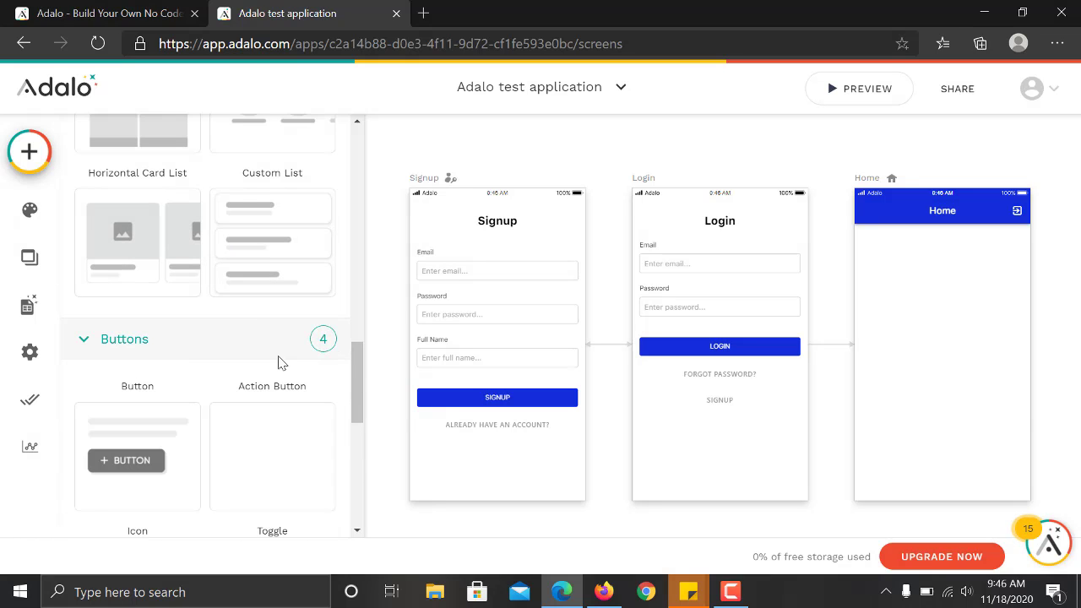
drag(355, 374, 357, 405)
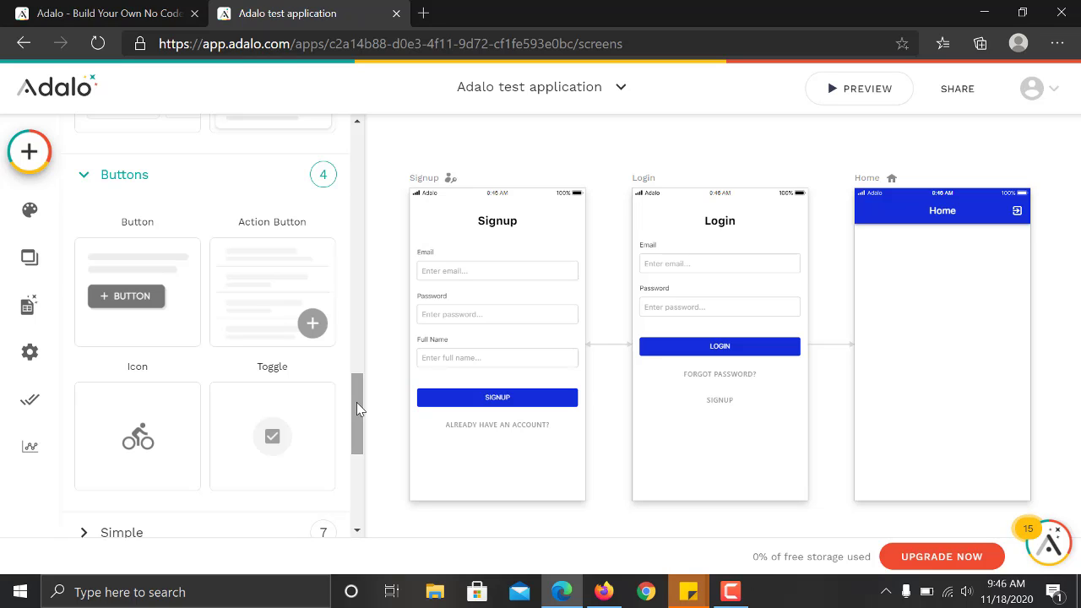
drag(356, 404, 357, 447)
click(262, 334)
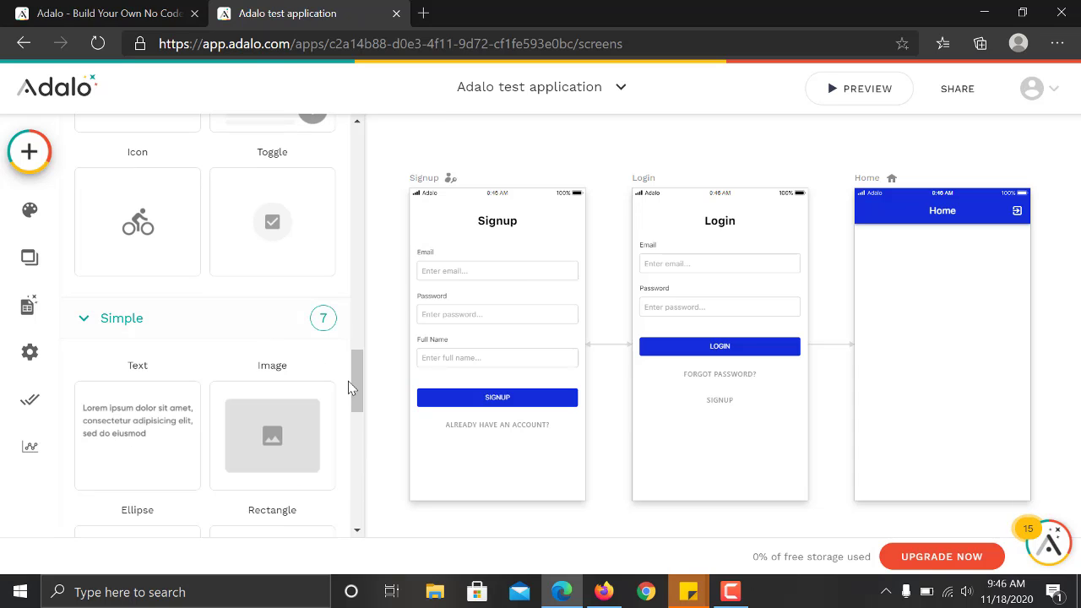
drag(359, 370, 352, 410)
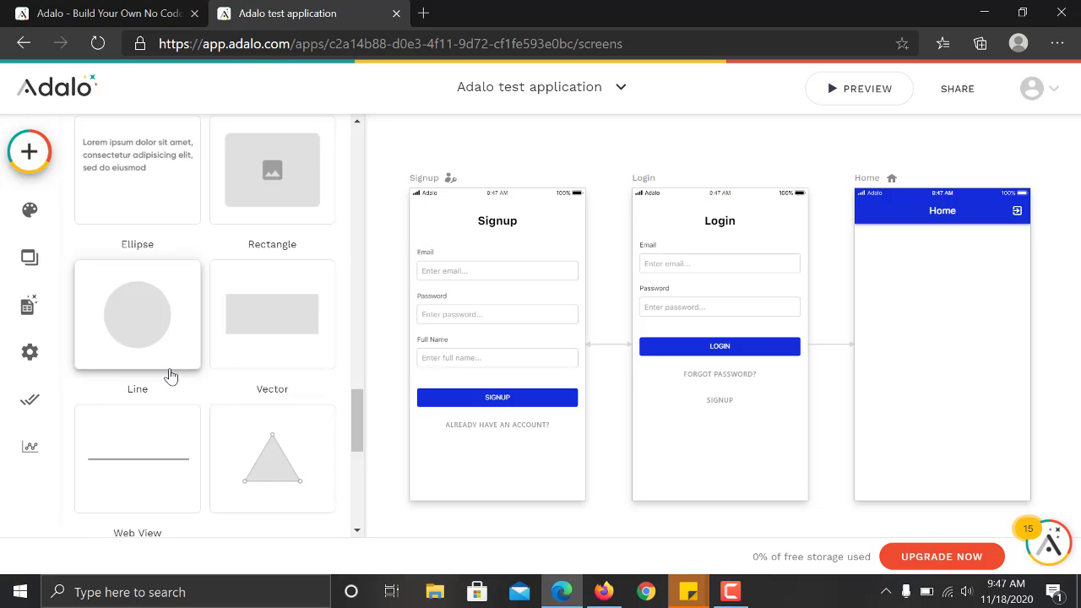
drag(357, 401, 354, 457)
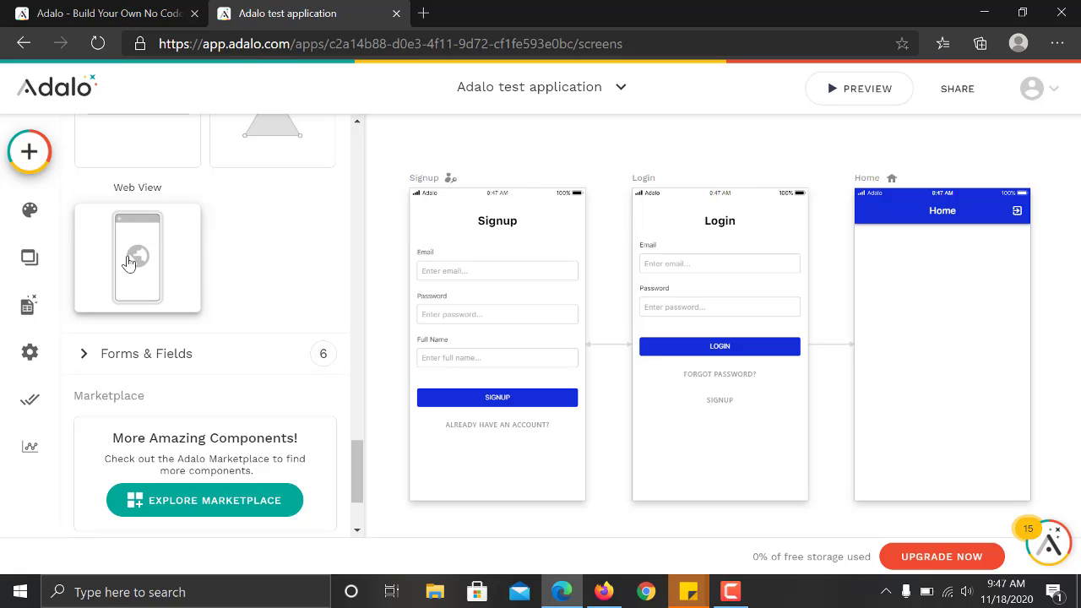
Expand Forms & Fields and scroll through its components down to Marketplace.
click(169, 355)
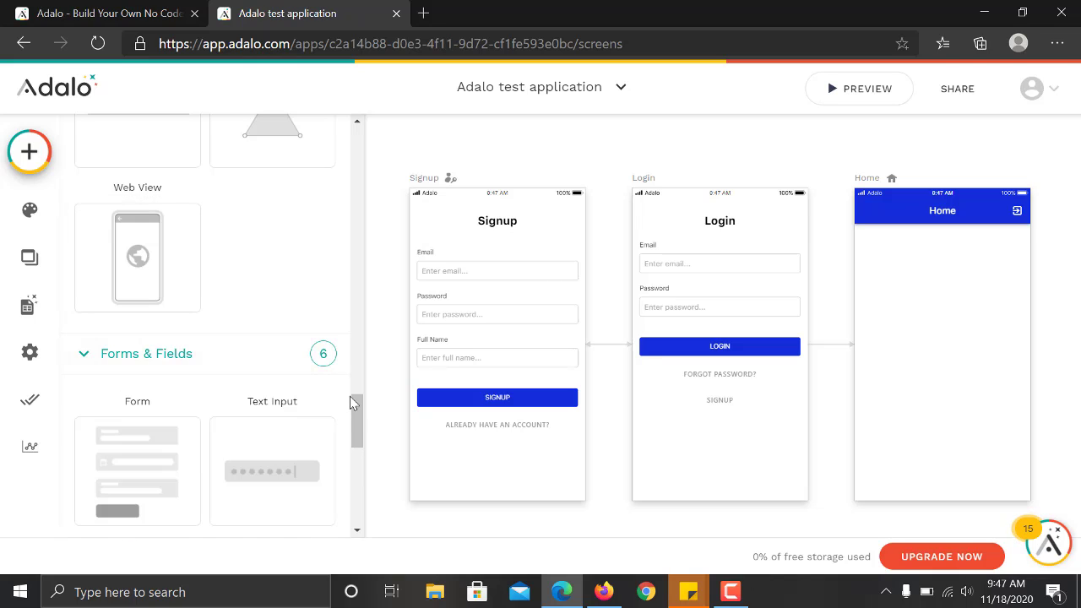
drag(357, 410, 365, 445)
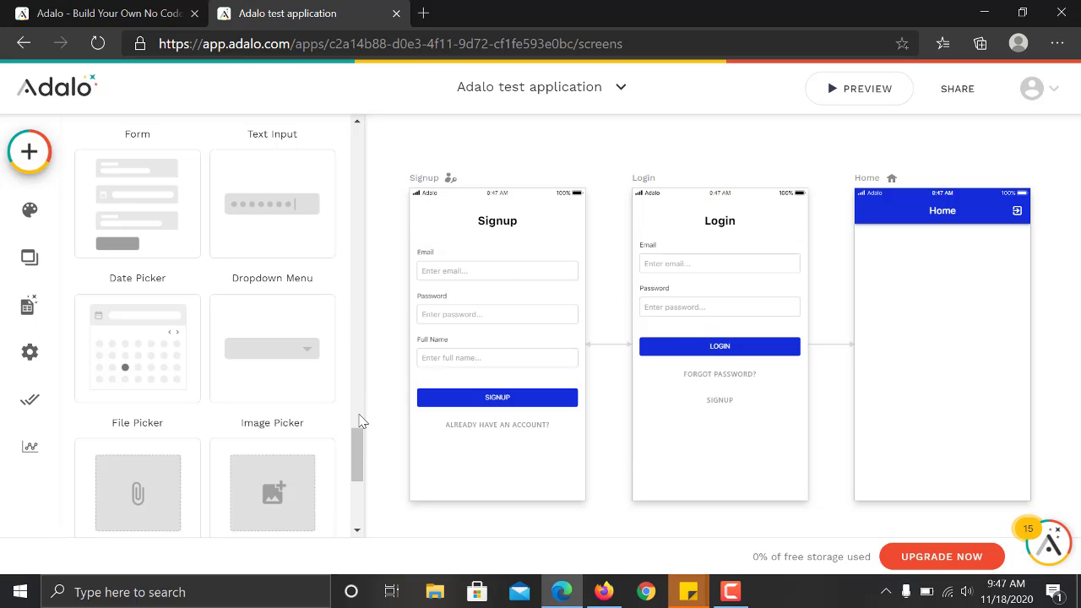
mouse_move(358, 434)
mouse_down()
mouse_move(358, 475)
mouse_move(356, 395)
mouse_move(360, 446)
mouse_up()
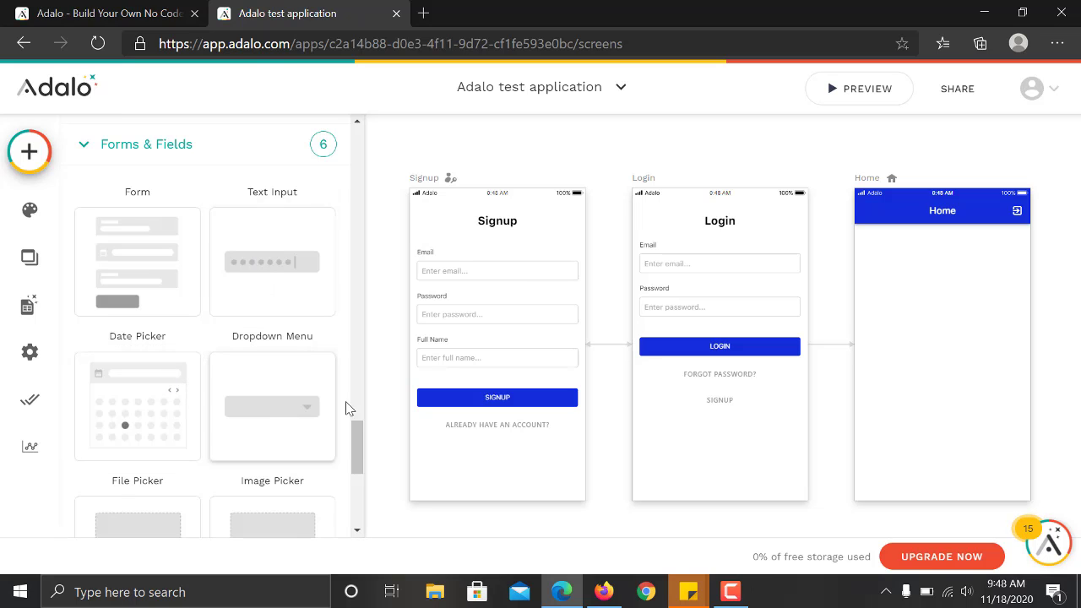
mouse_move(356, 437)
mouse_down()
mouse_move(358, 472)
mouse_move(363, 419)
mouse_move(364, 440)
mouse_up()
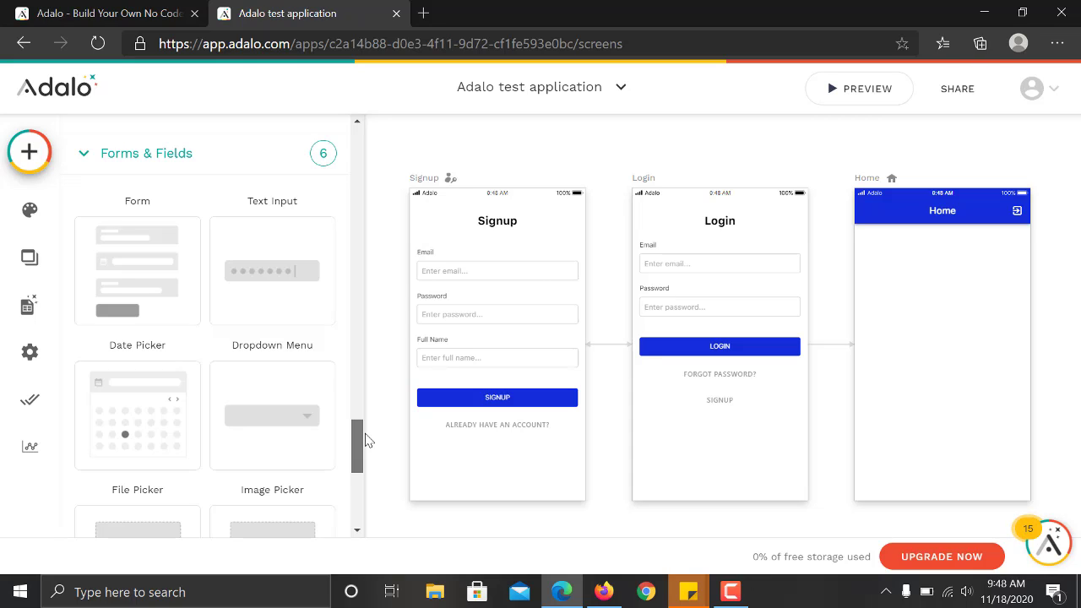
drag(366, 440, 358, 495)
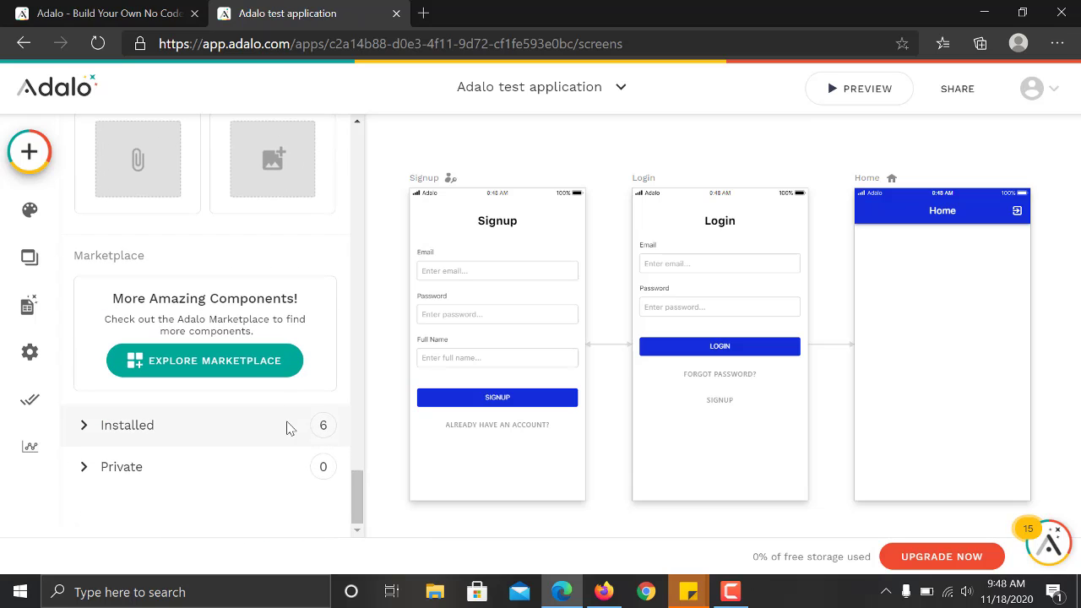
click(251, 370)
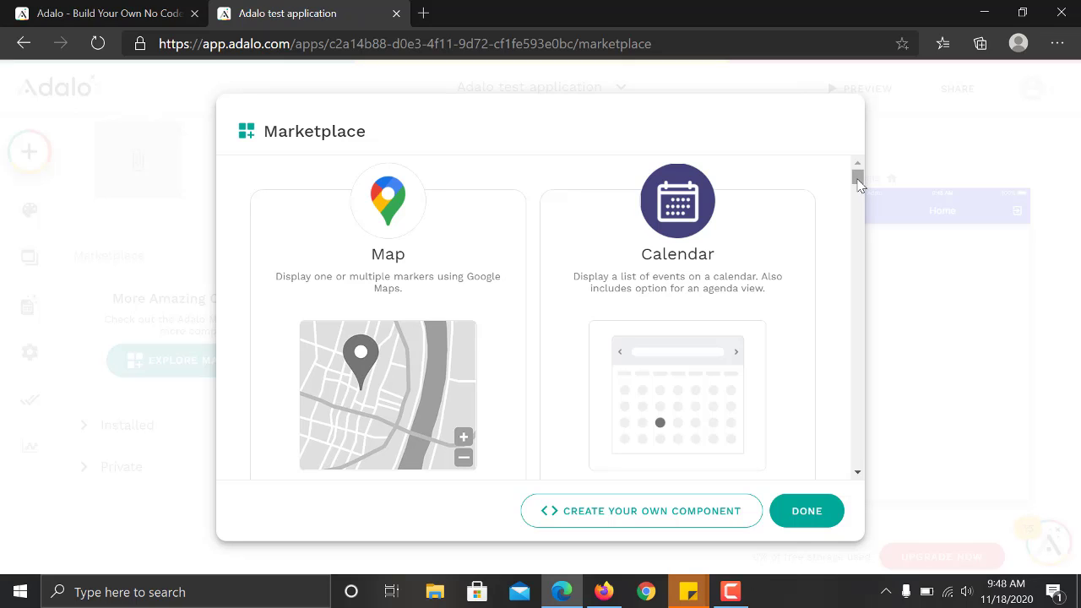
drag(858, 179, 858, 183)
drag(858, 185, 855, 256)
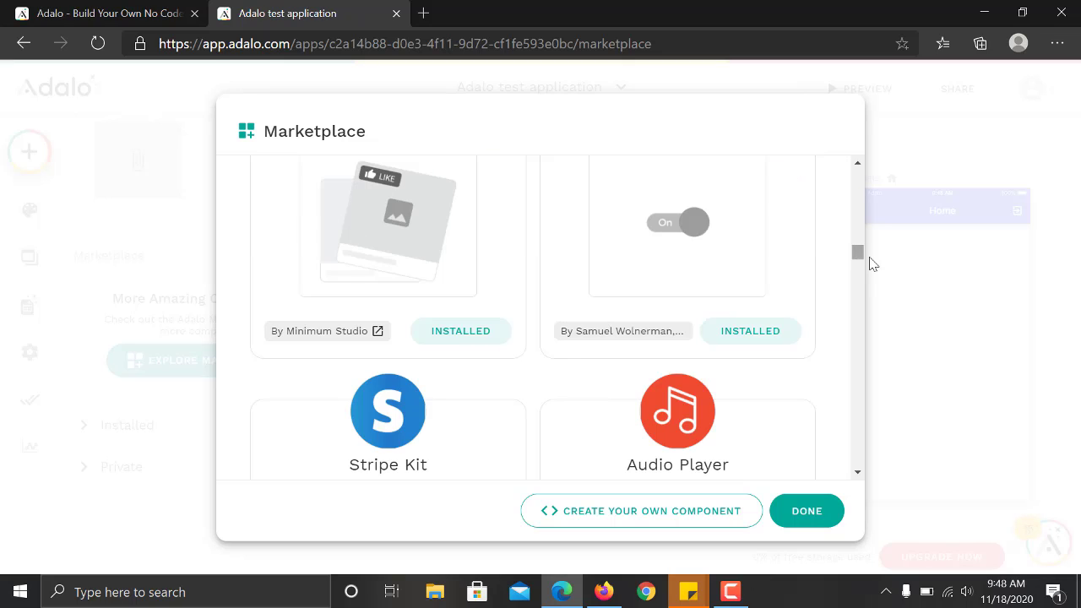
drag(856, 251, 857, 245)
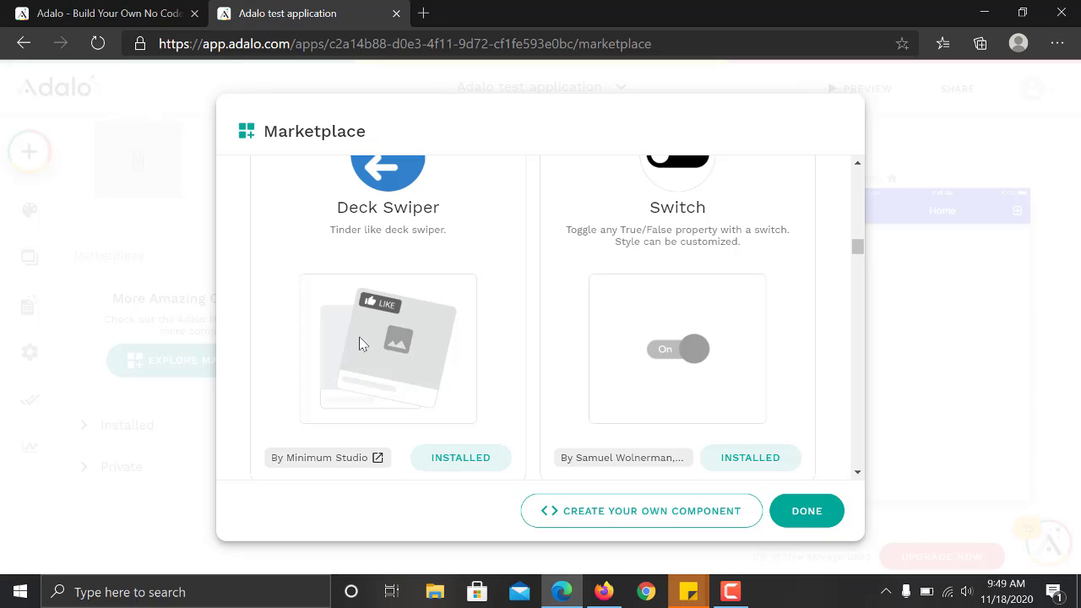
drag(856, 243, 858, 264)
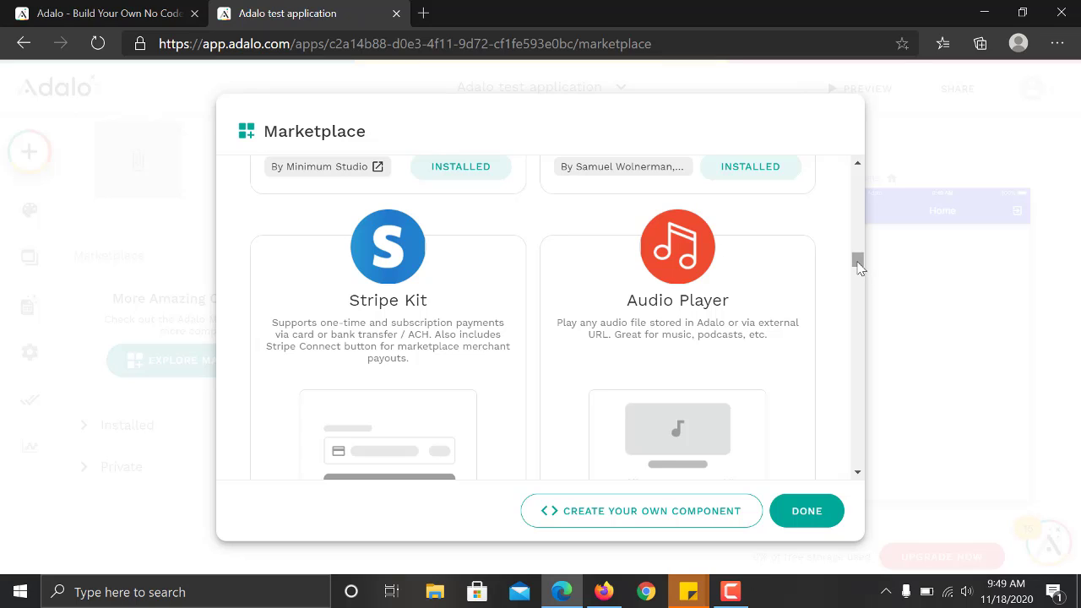
drag(859, 266, 859, 460)
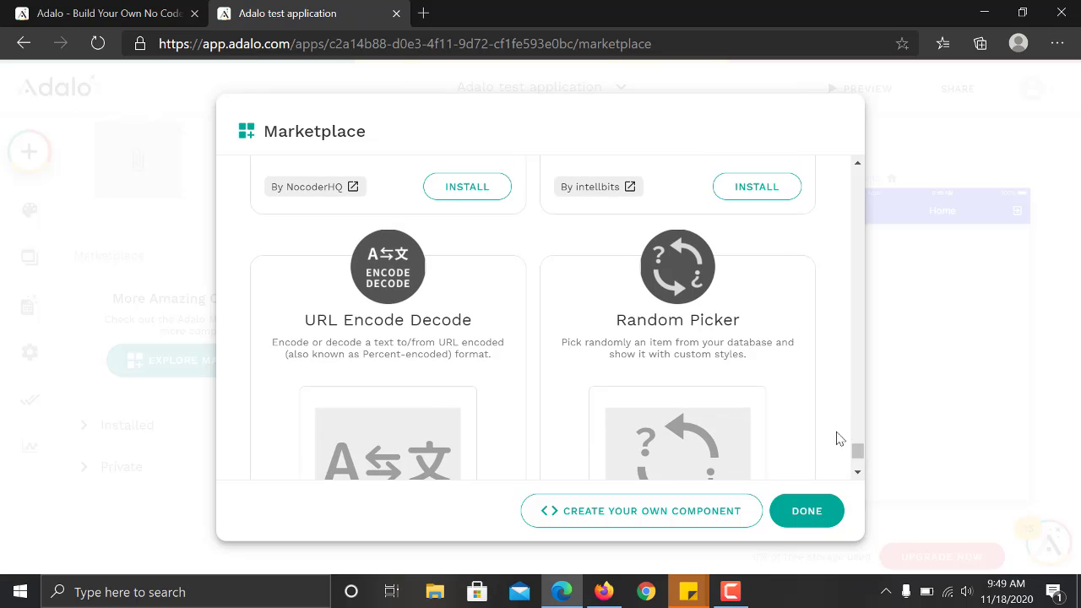
click(809, 515)
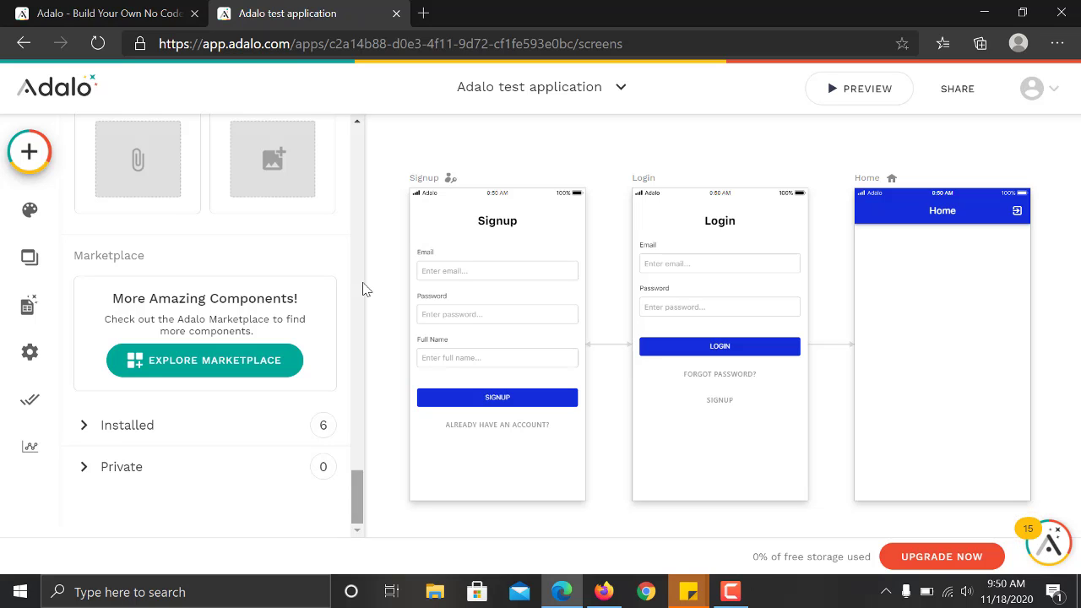
scroll(363, 234, up, 20)
scroll(363, 241, up, 10)
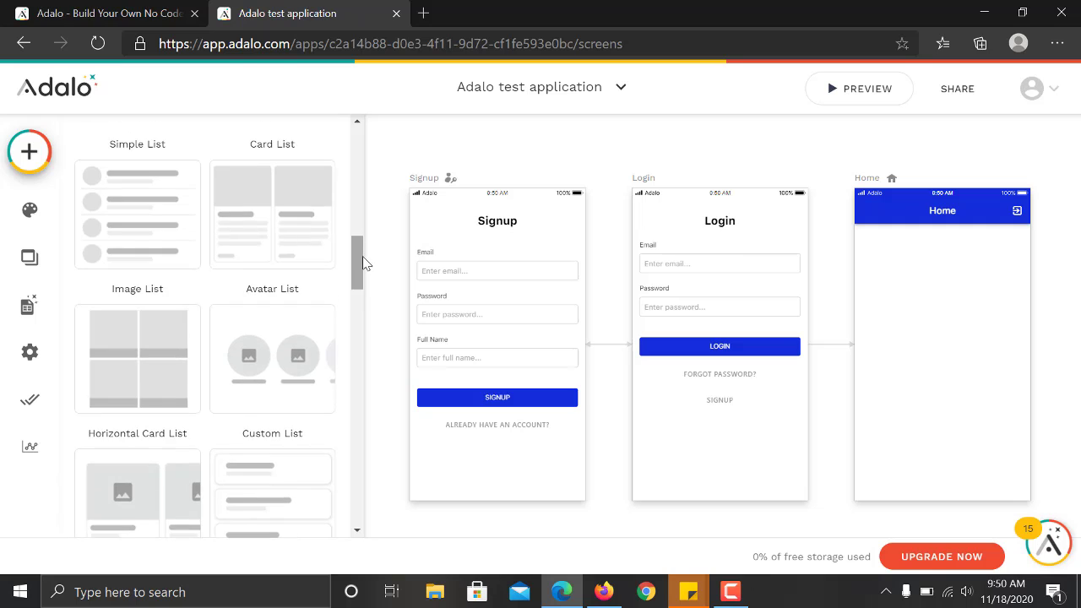
drag(360, 139, 361, 142)
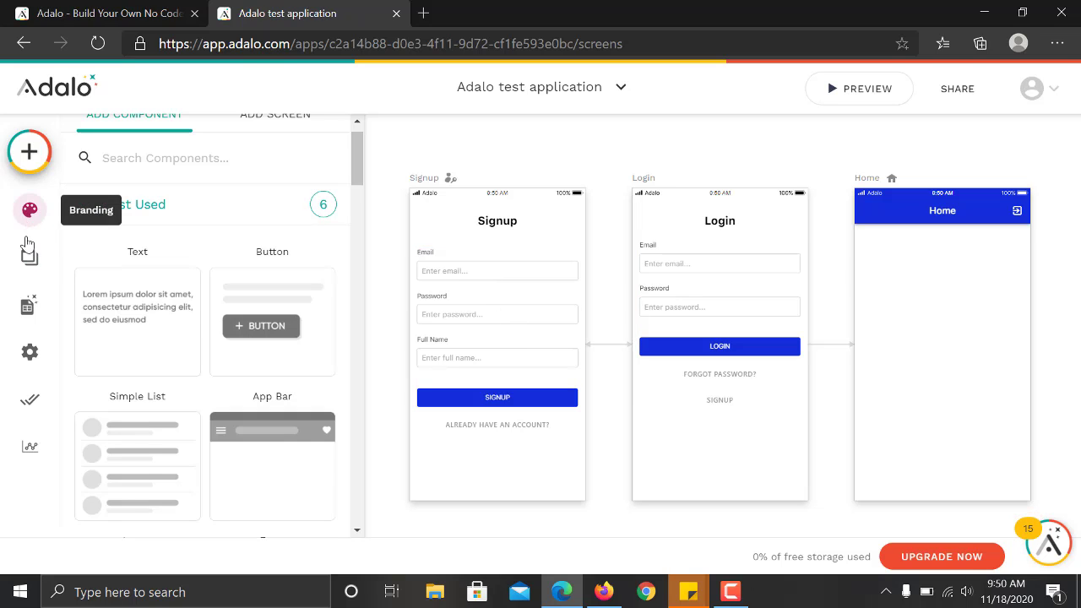
Open the branding settings and change the primary colour to purple #6959ff.
click(29, 211)
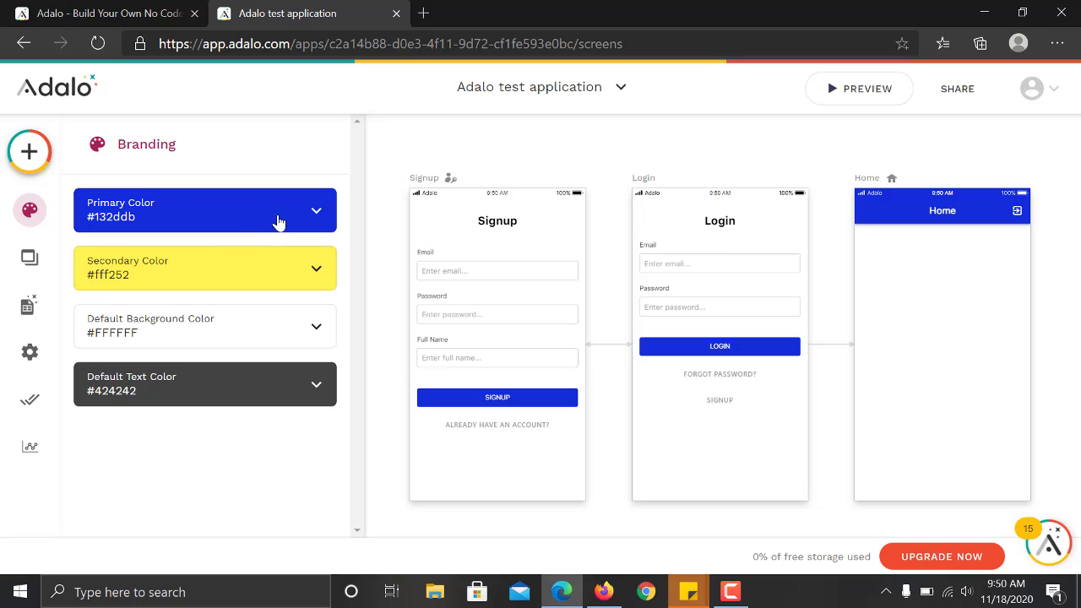
click(247, 220)
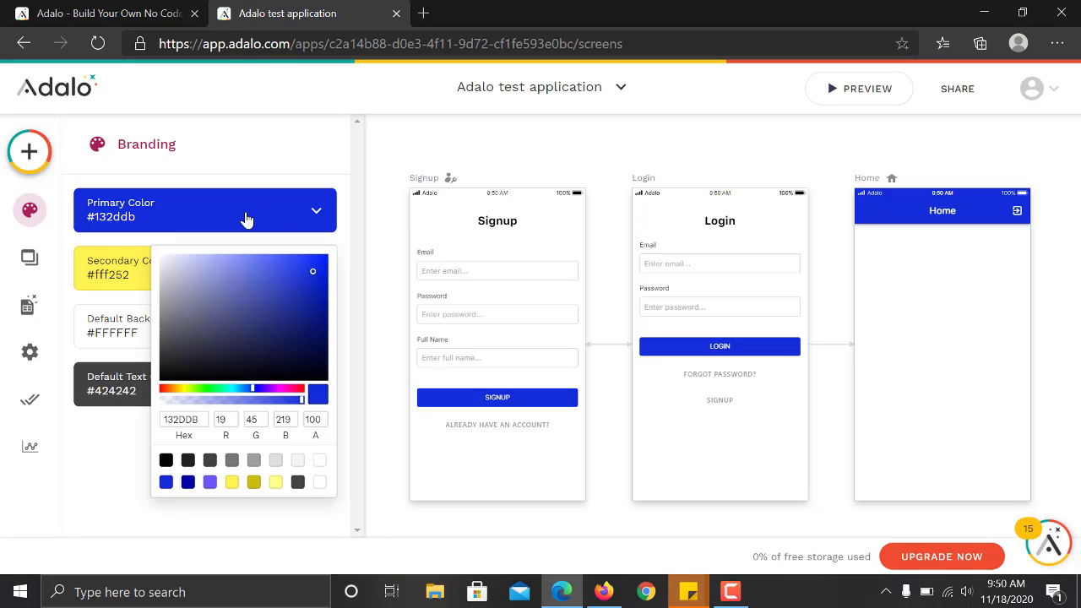
click(118, 266)
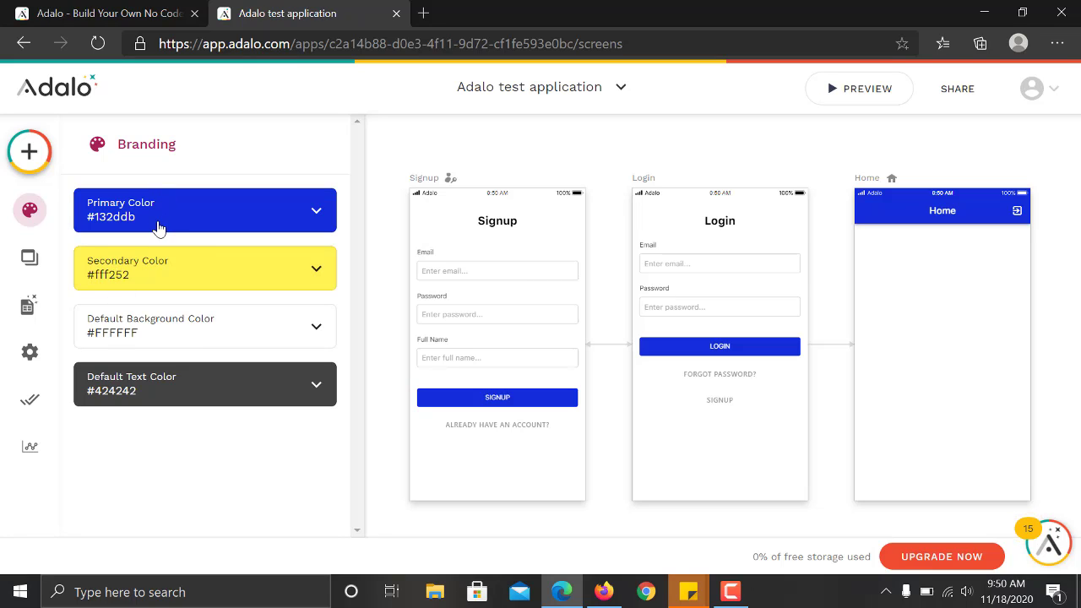
click(244, 214)
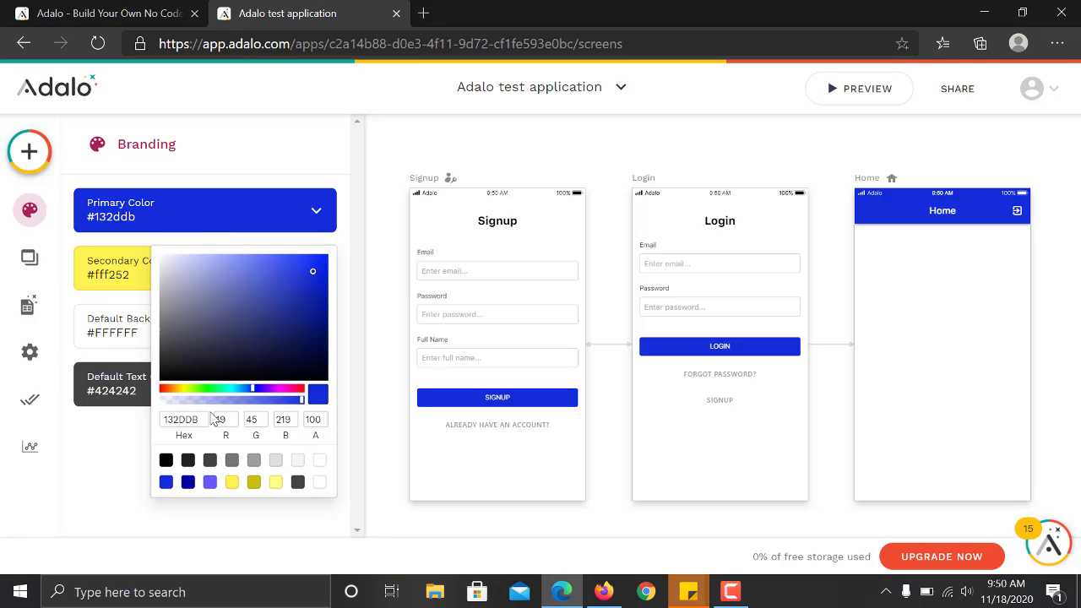
click(211, 486)
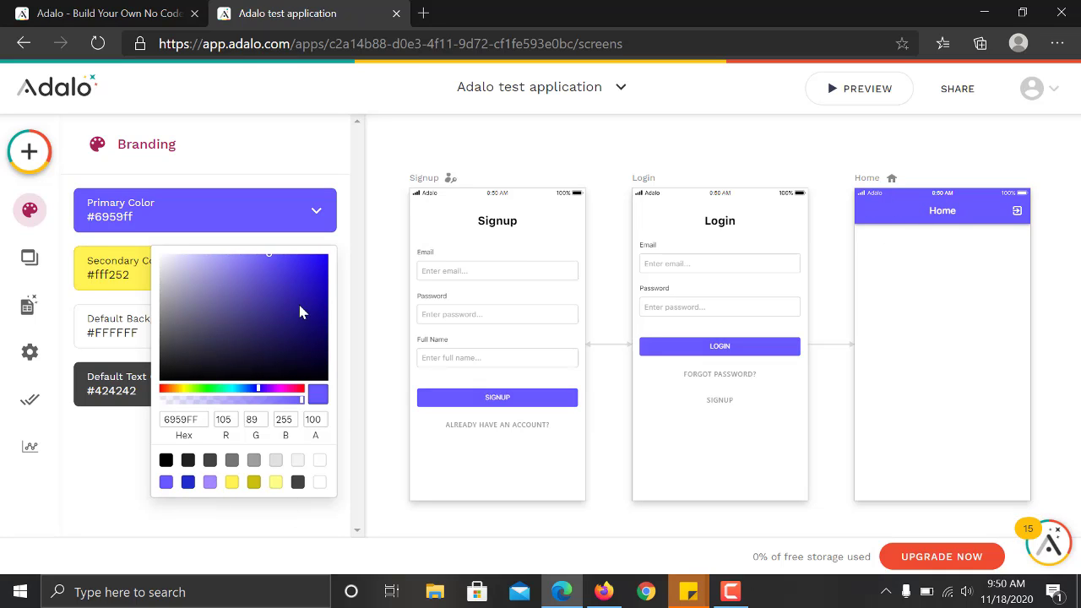
click(120, 268)
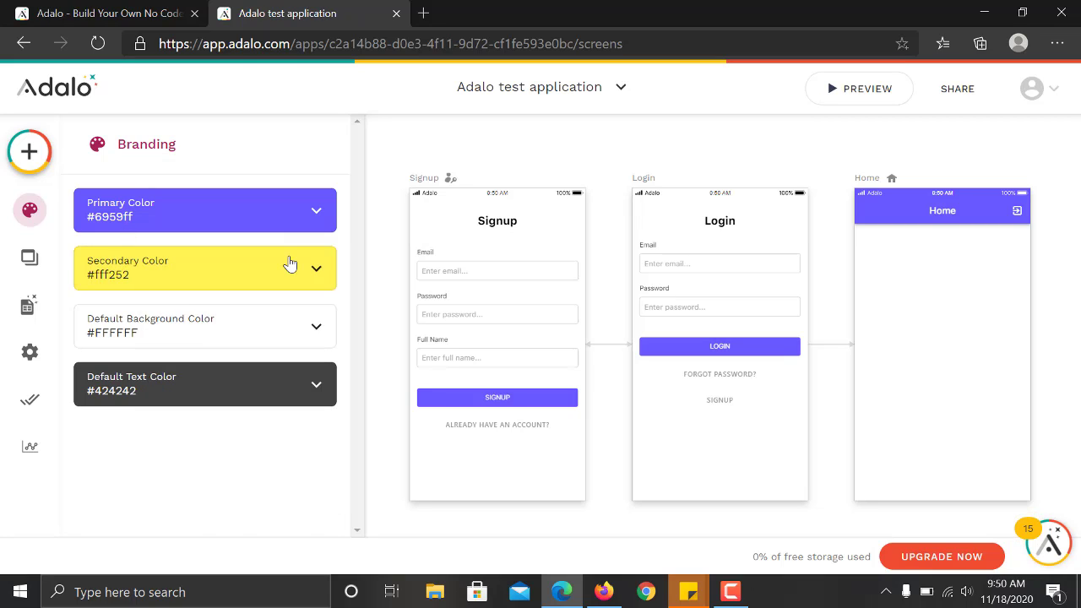
Close the secondary colour picker and show the Home, Login and Signup screens list.
click(290, 266)
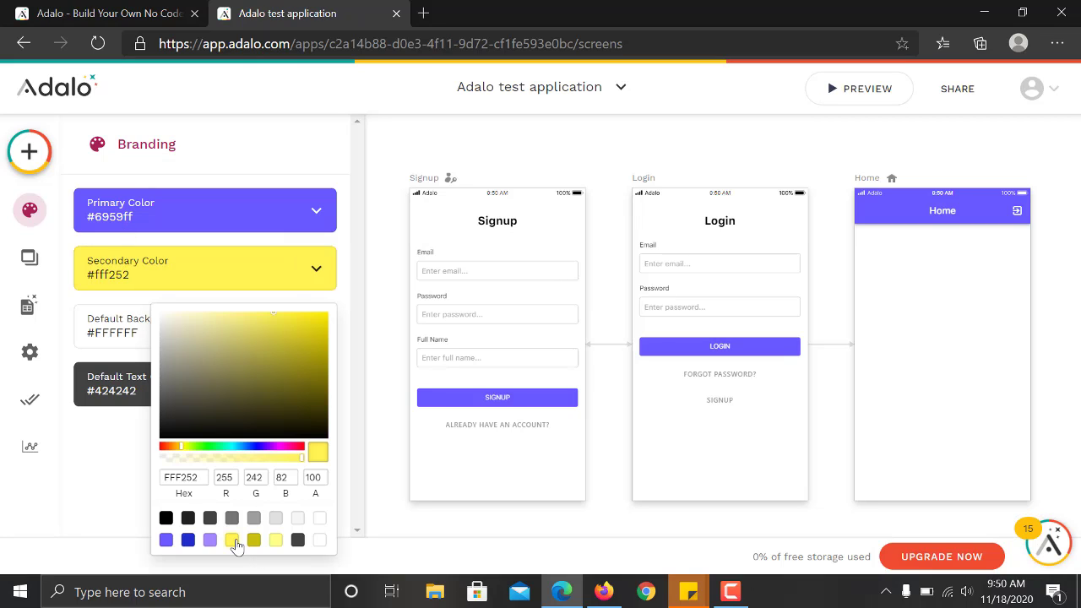
click(105, 428)
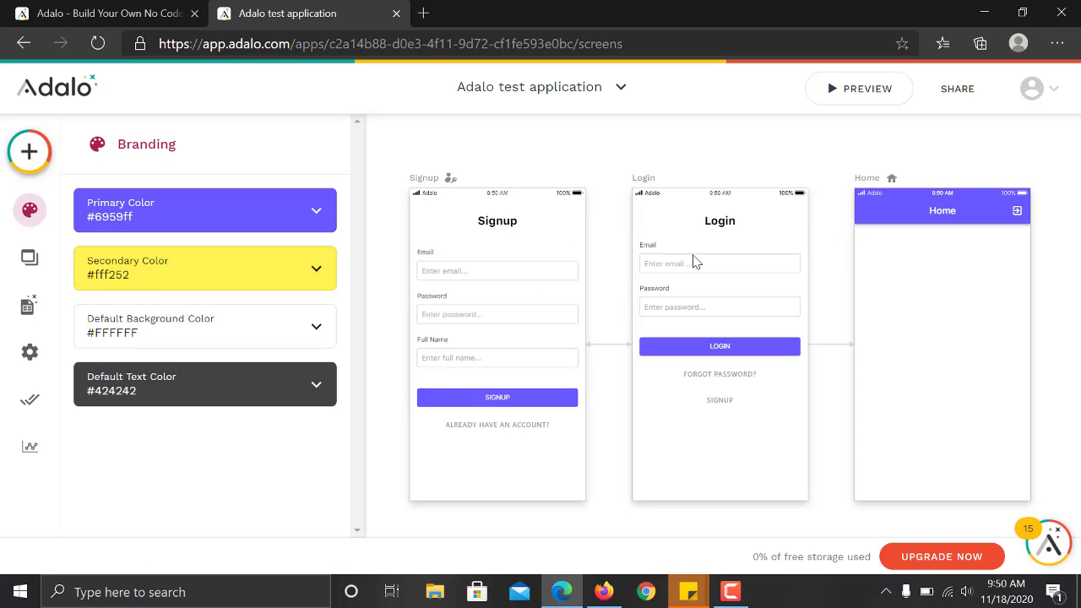
click(22, 258)
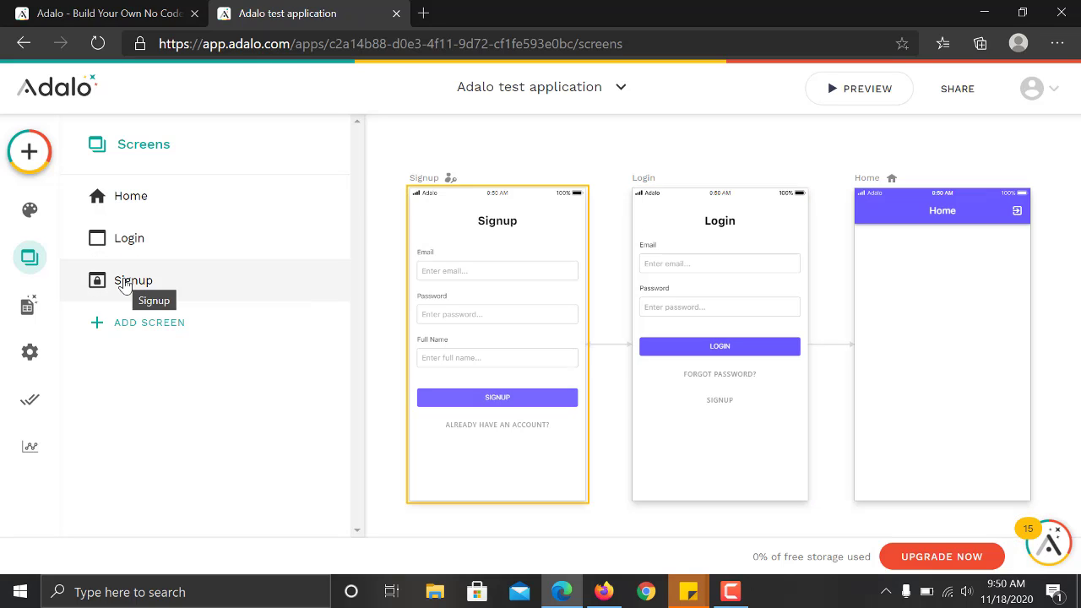
Open the Database panel and expand Users to view Email, Password, Username and Full Name.
click(26, 307)
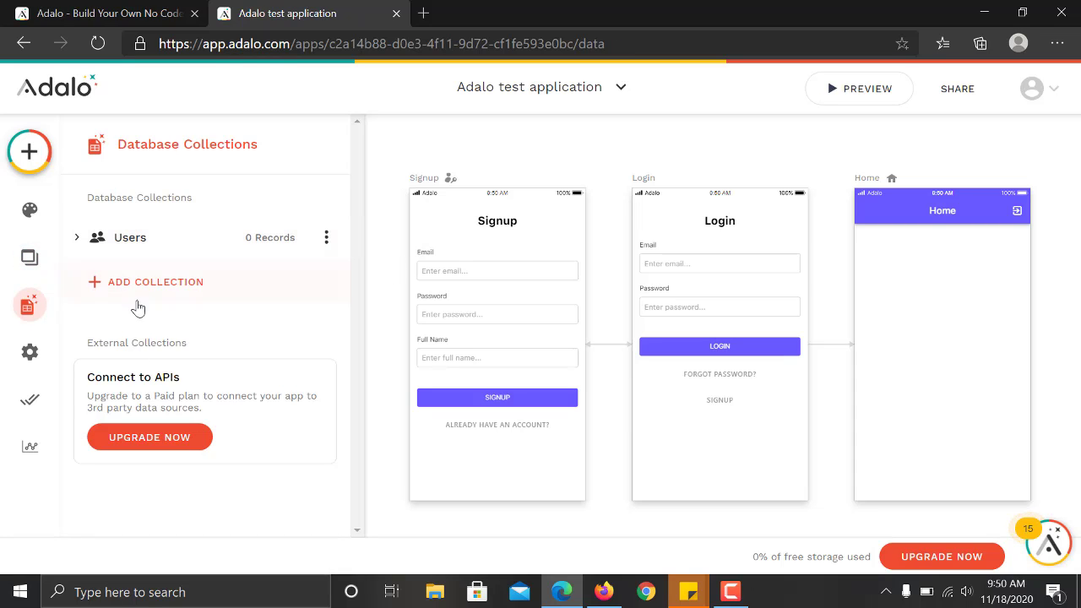
click(134, 247)
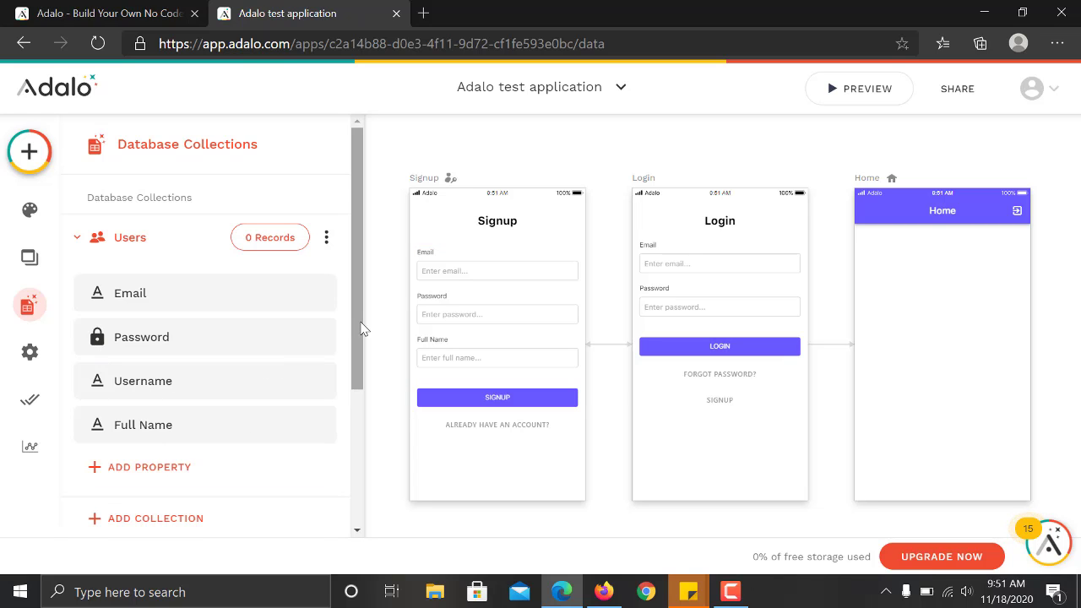
scroll(363, 331, down, 3)
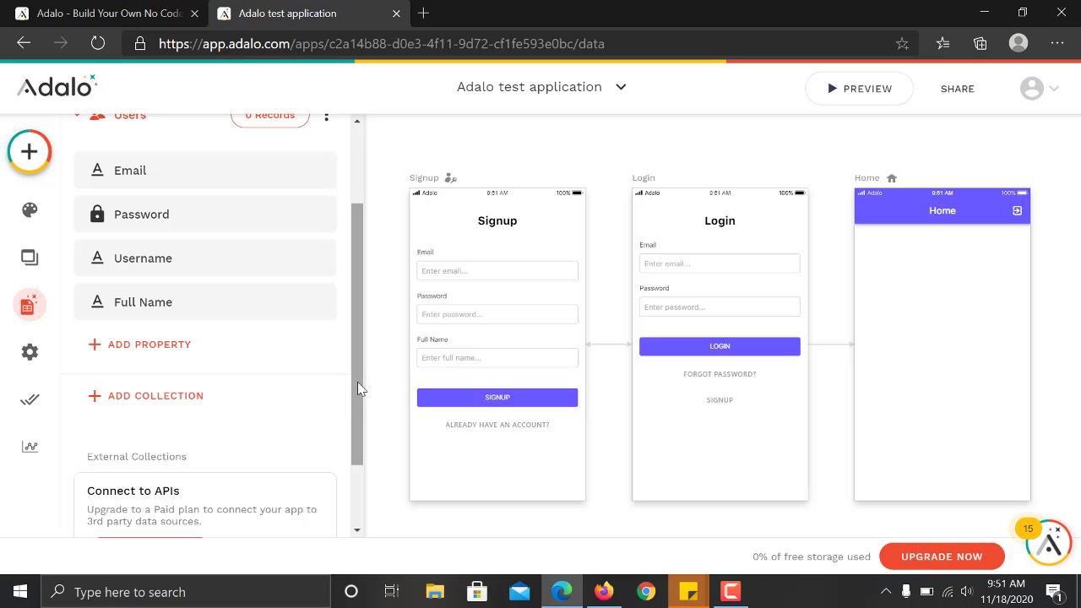
scroll(356, 397, down, 1)
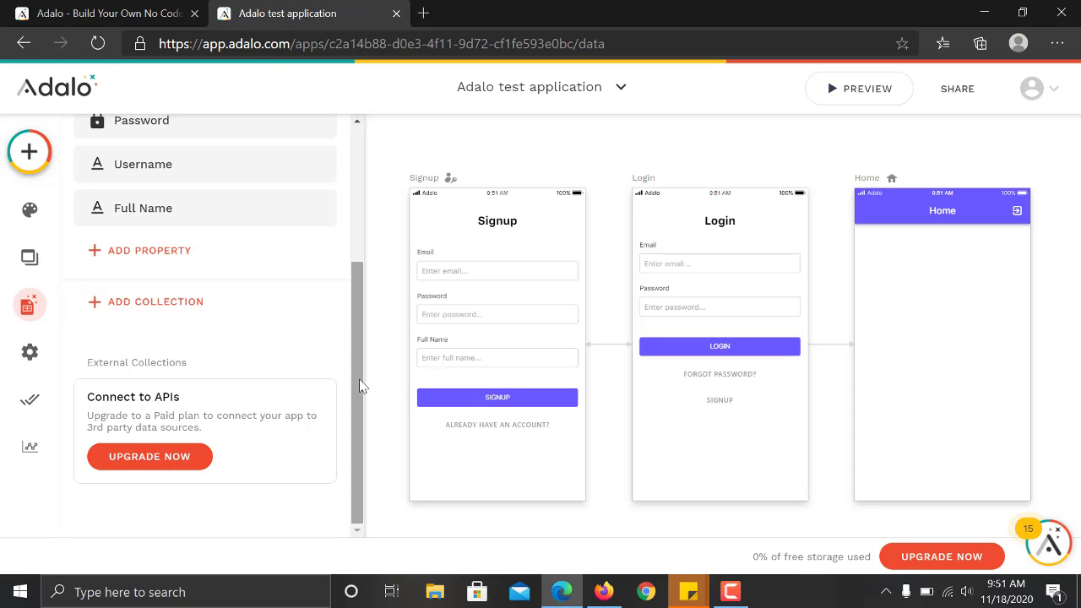
mouse_move(360, 386)
mouse_down()
mouse_move(358, 212)
mouse_move(355, 390)
mouse_up()
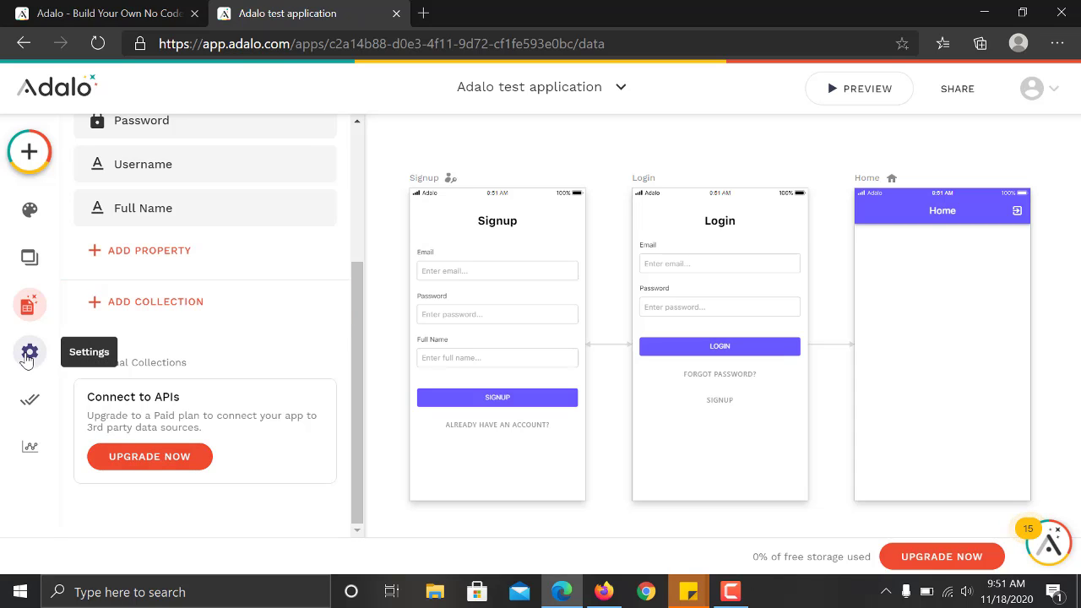
Open the app settings and review the app name, short description, app icon and share-page banner.
click(28, 355)
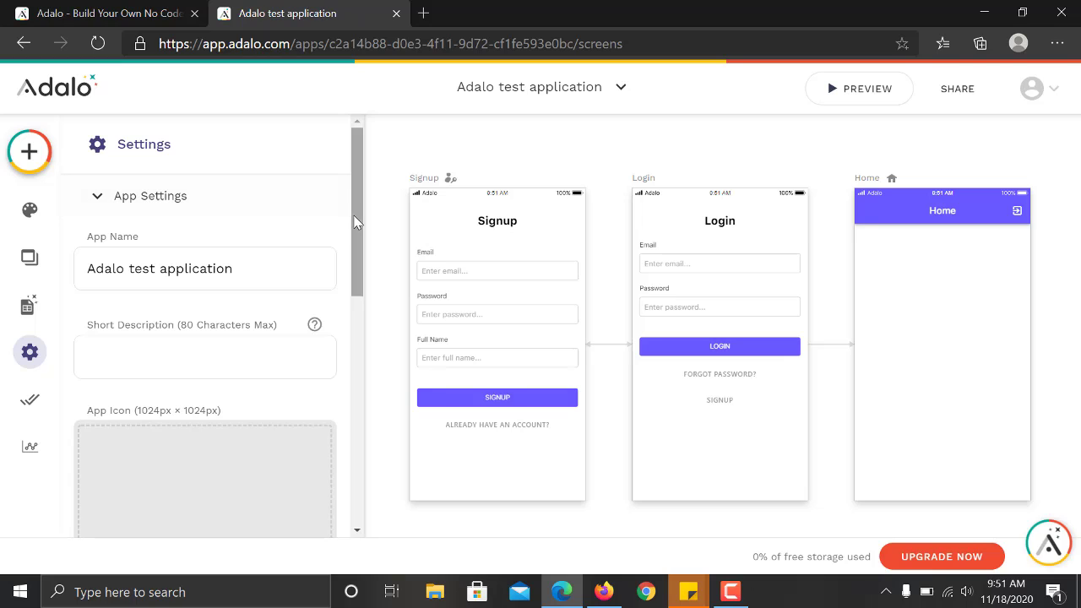
drag(240, 270, 78, 289)
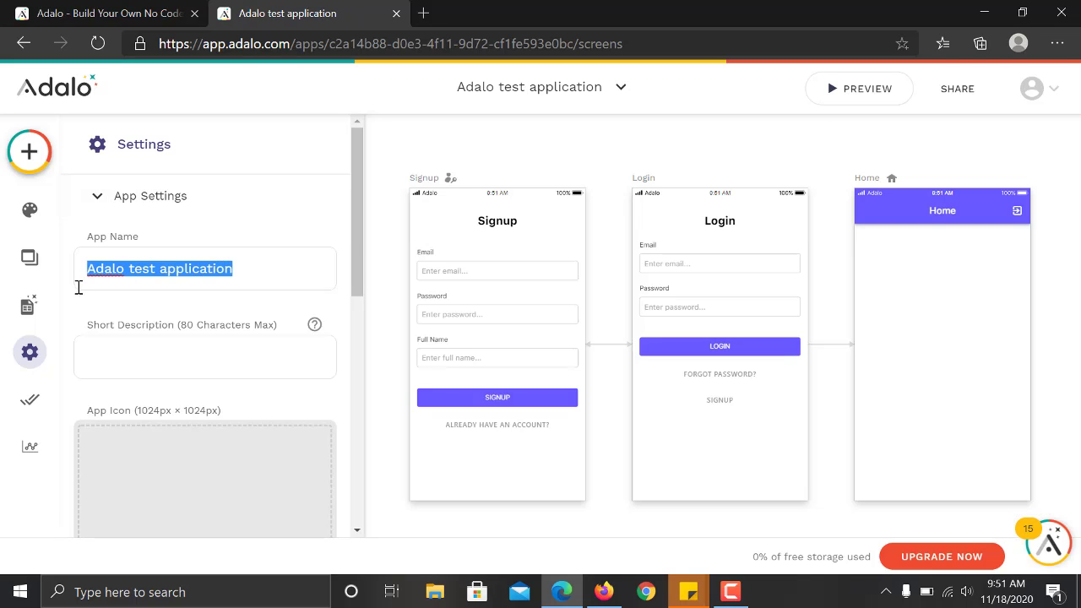
click(287, 360)
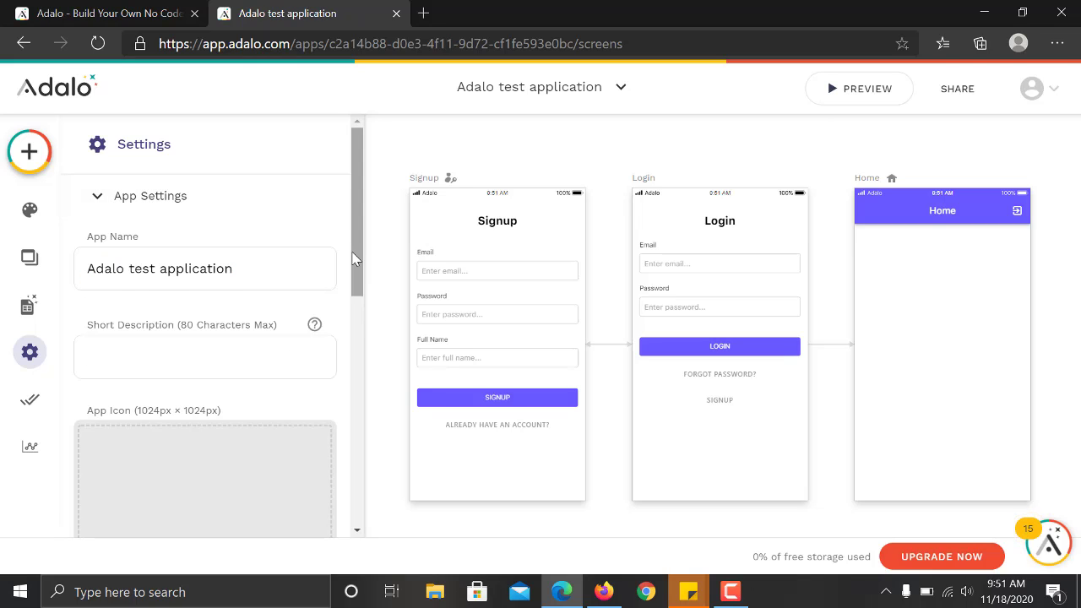
drag(355, 265, 259, 338)
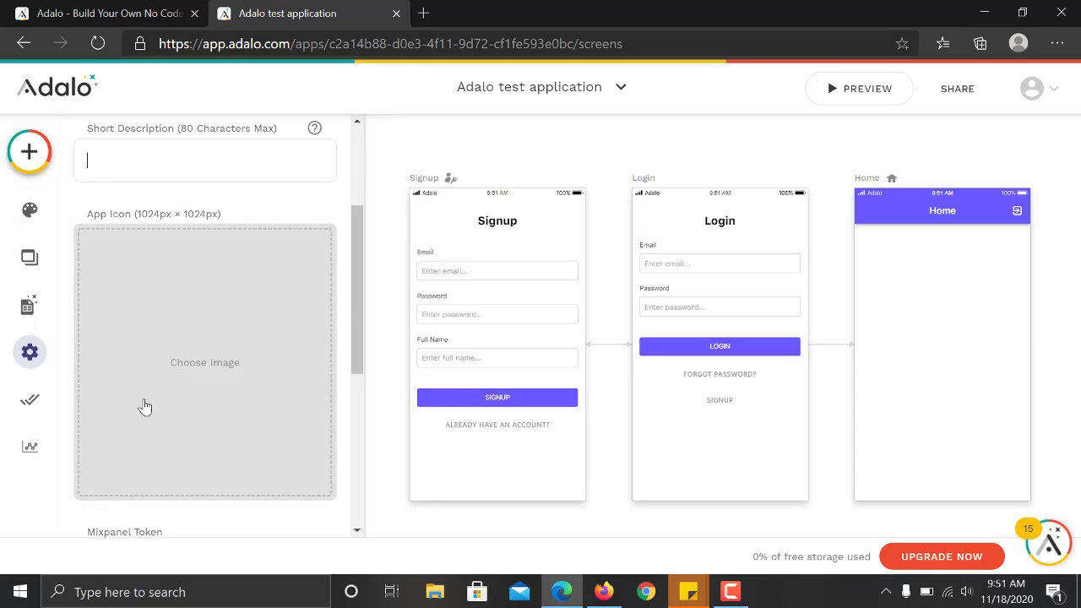
drag(353, 308, 338, 335)
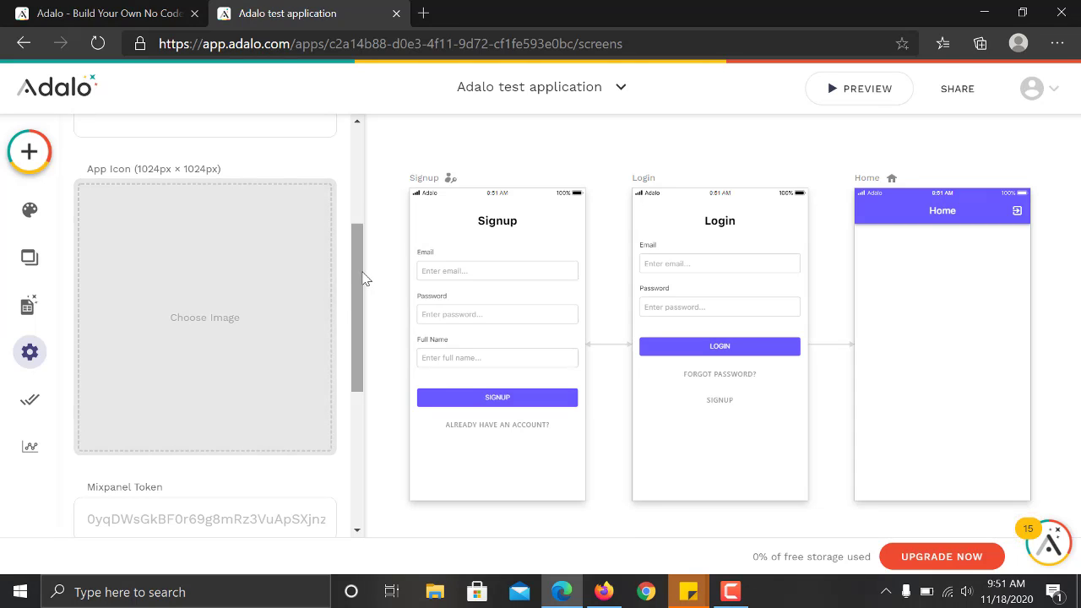
drag(356, 282, 357, 345)
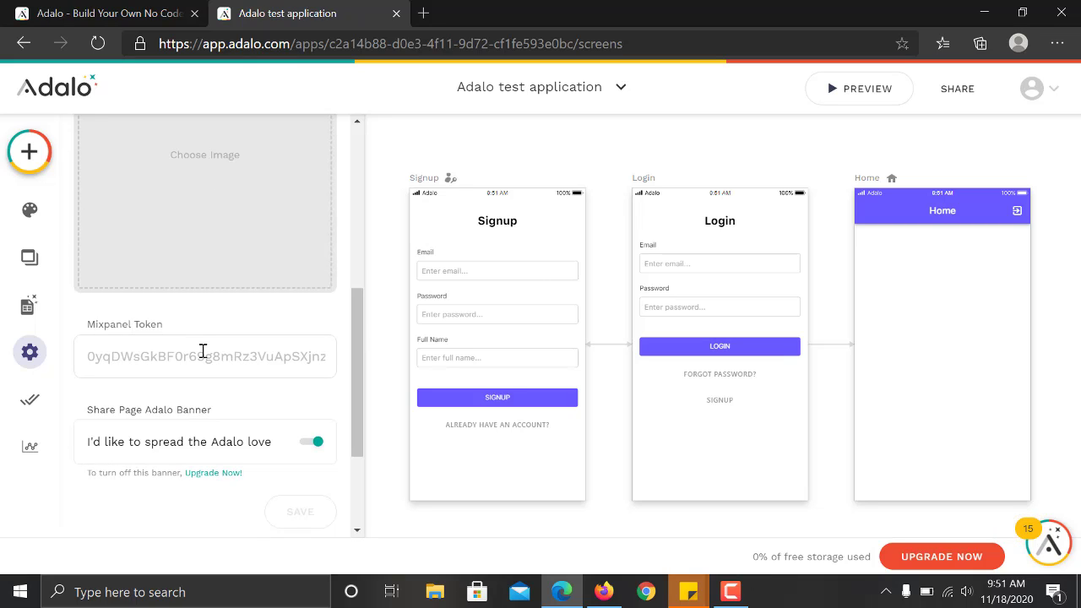
mouse_move(360, 318)
mouse_down()
mouse_move(364, 353)
mouse_move(364, 306)
mouse_move(363, 330)
mouse_up()
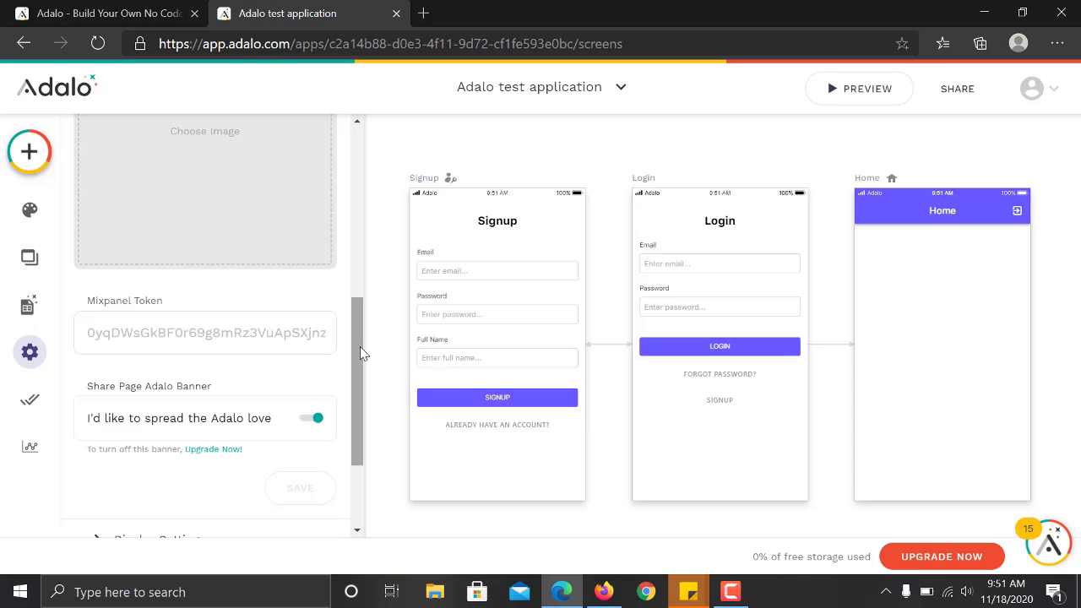
scroll(359, 346, down, 1)
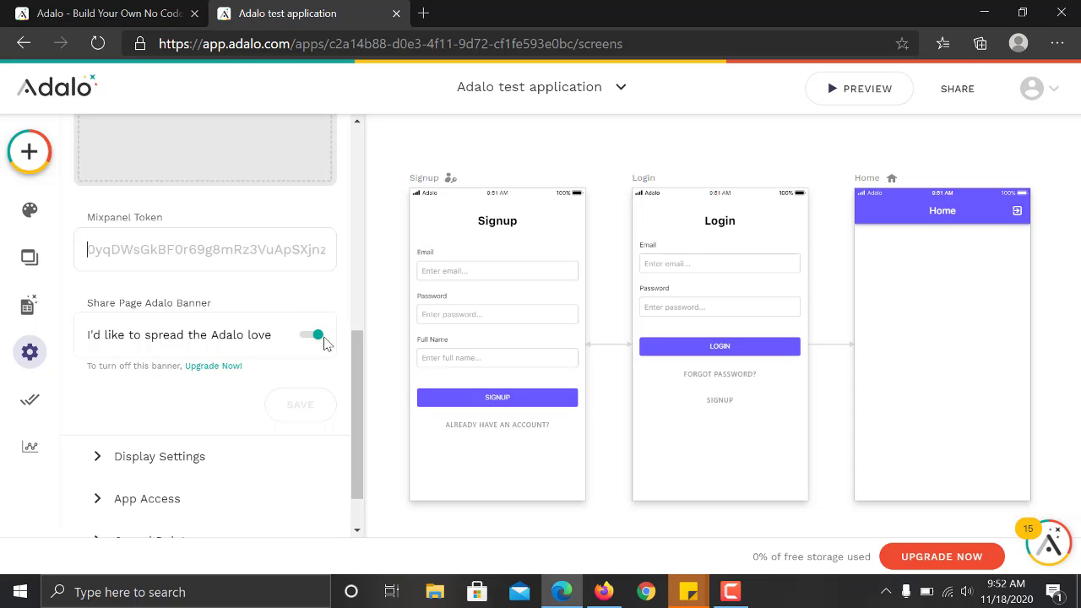
scroll(355, 387, down, 1)
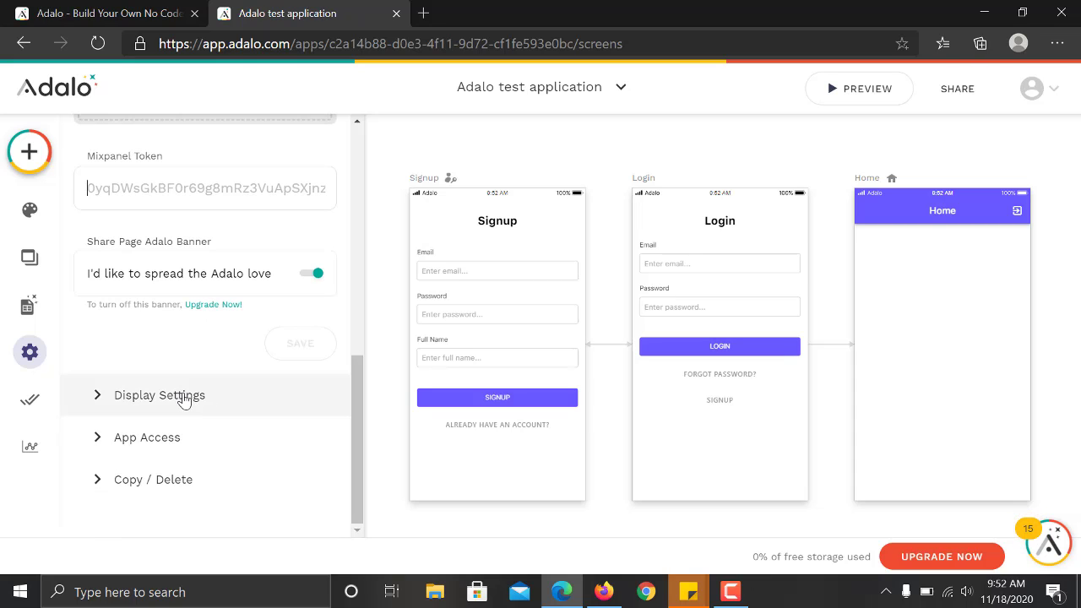
Expand Display Settings and turn Display Screen Connections off, then back on.
click(184, 397)
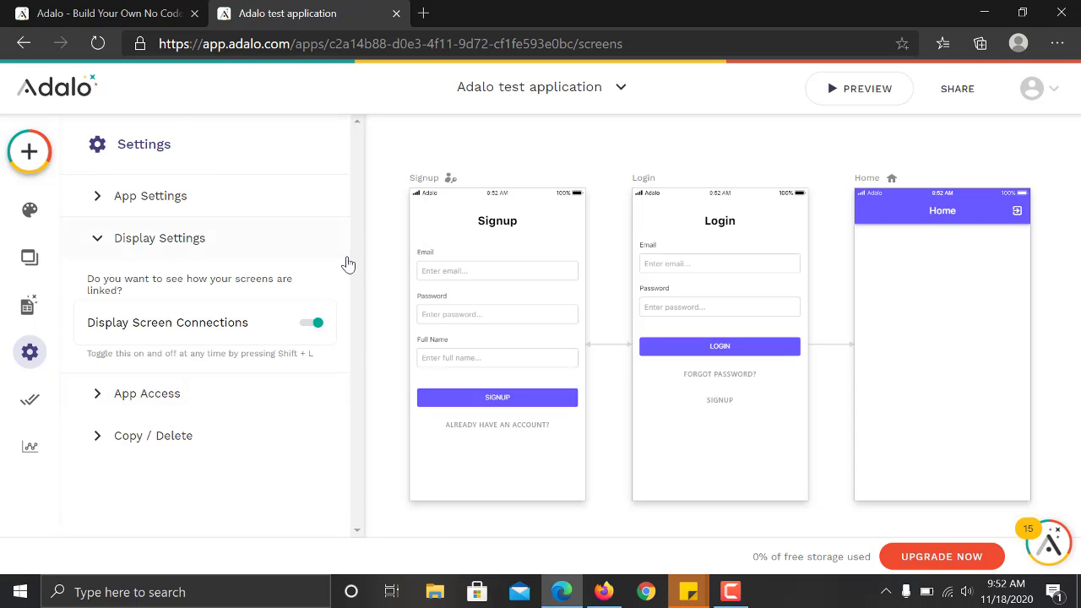
click(310, 326)
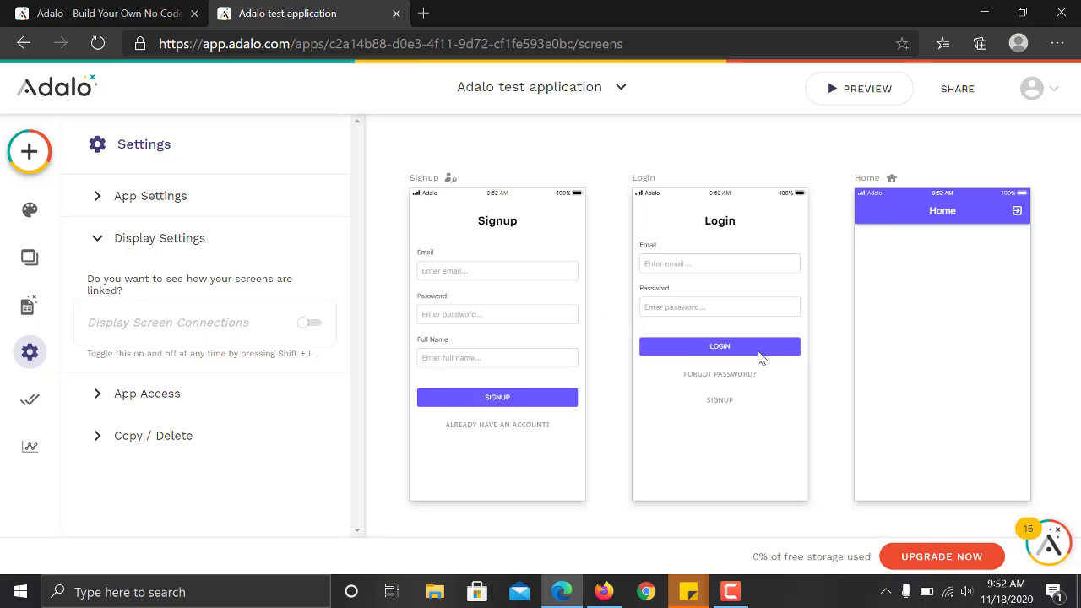
click(310, 326)
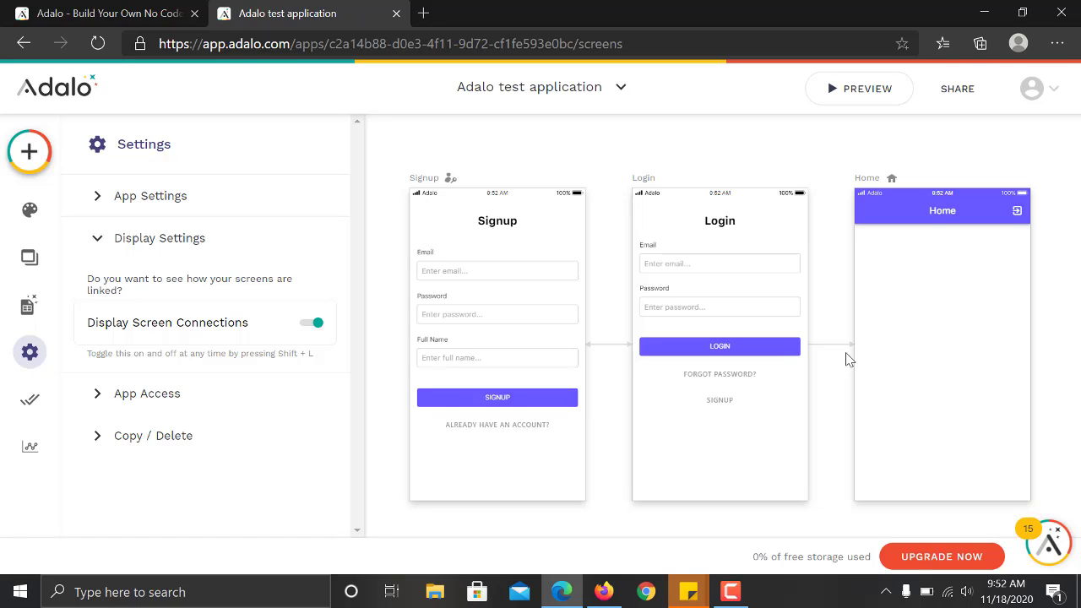
Expand App Access and try the team member invite input, then dismiss it.
click(169, 396)
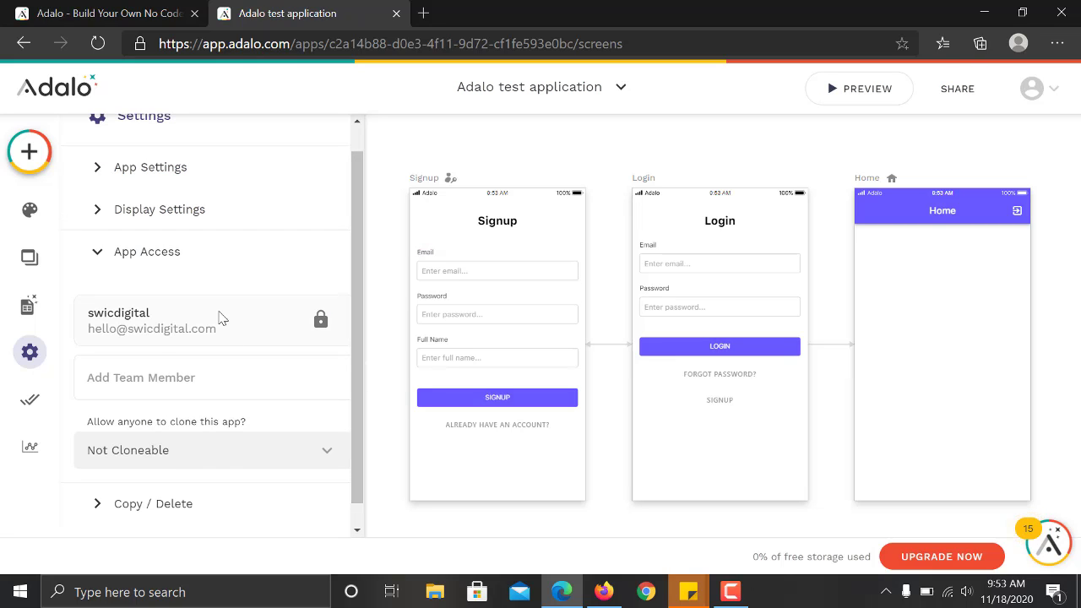
click(221, 389)
click(220, 380)
click(225, 373)
click(355, 276)
drag(355, 312, 356, 340)
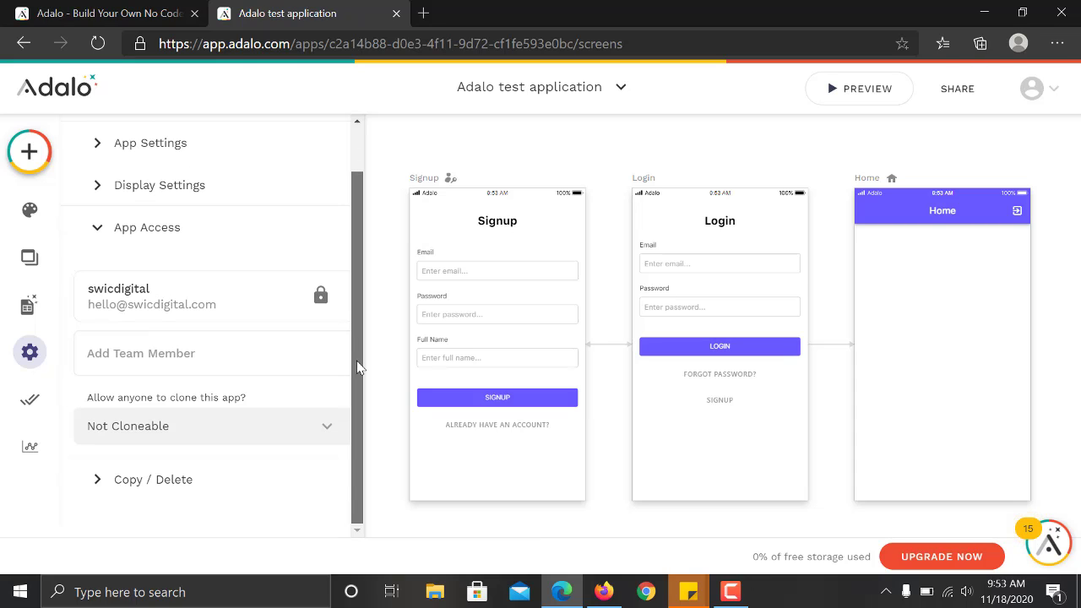
Check the app cloning dropdown and expand the Copy / Delete section.
click(270, 426)
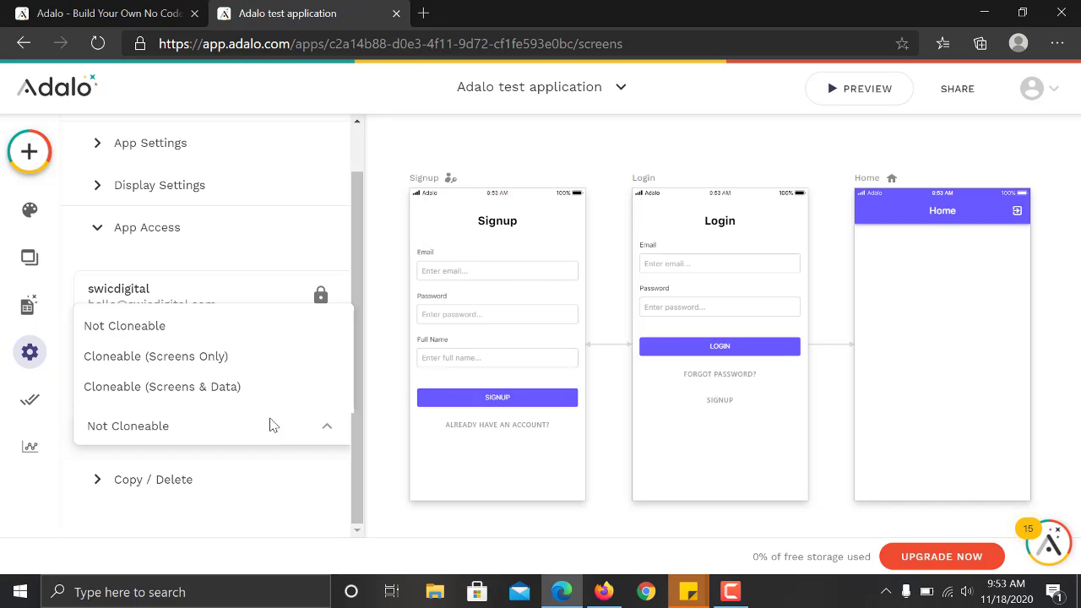
click(279, 479)
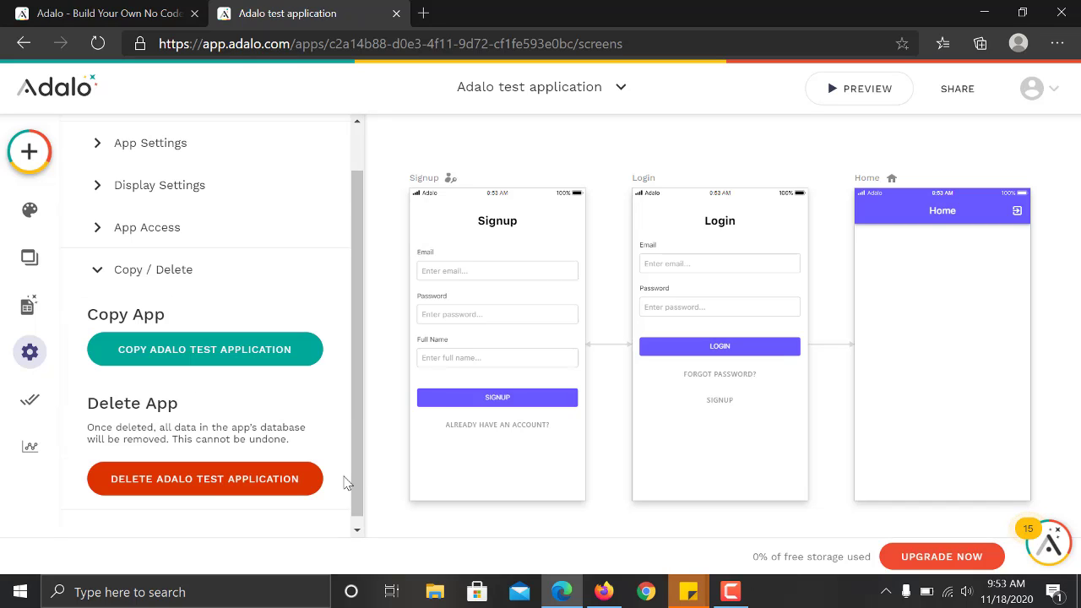
click(195, 265)
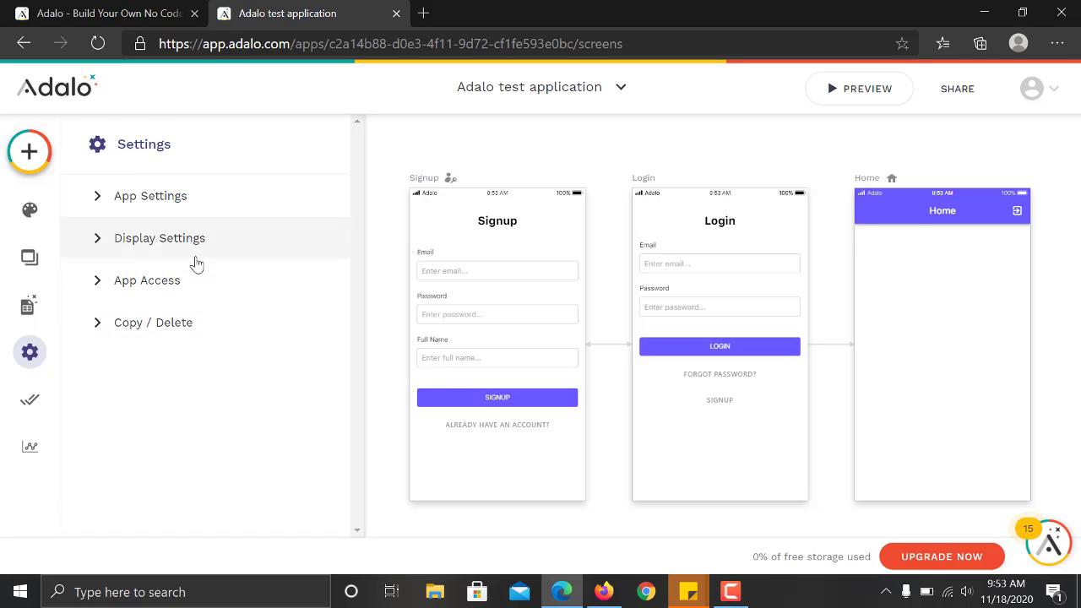
click(206, 335)
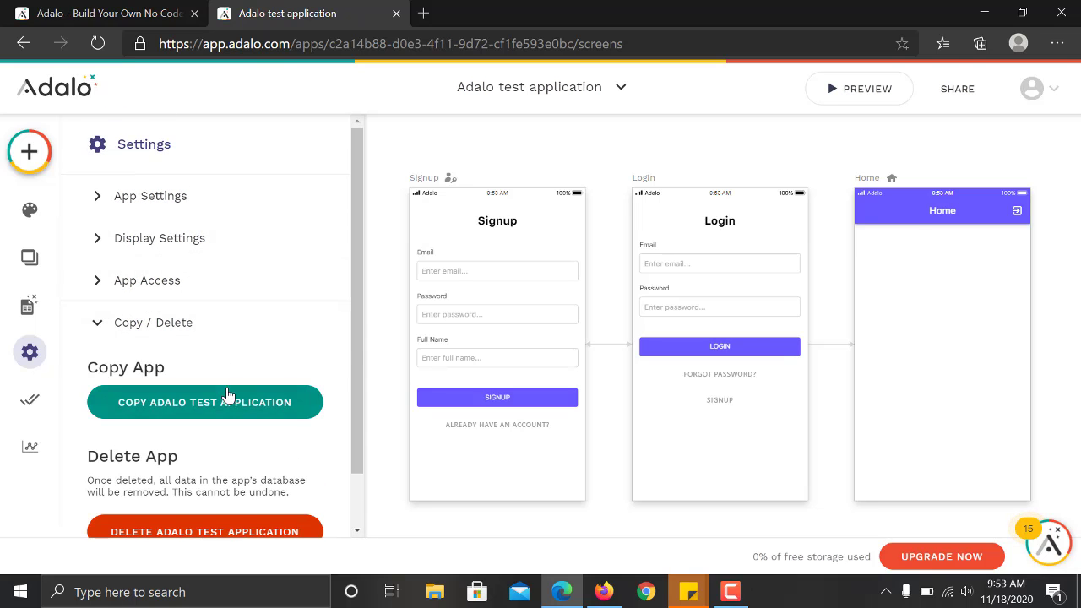
drag(365, 365, 352, 430)
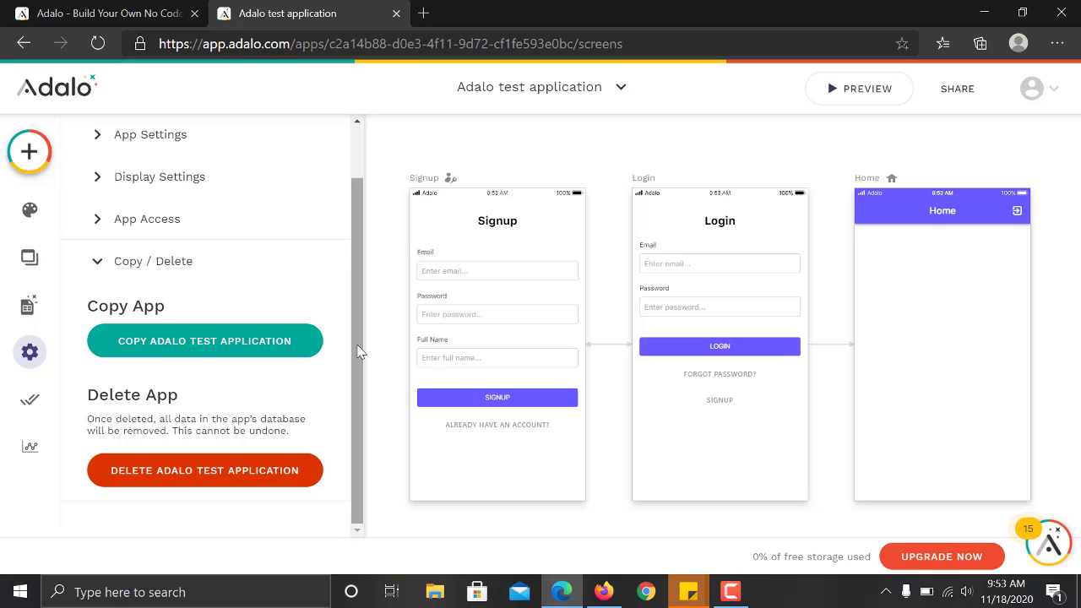
drag(358, 351, 358, 267)
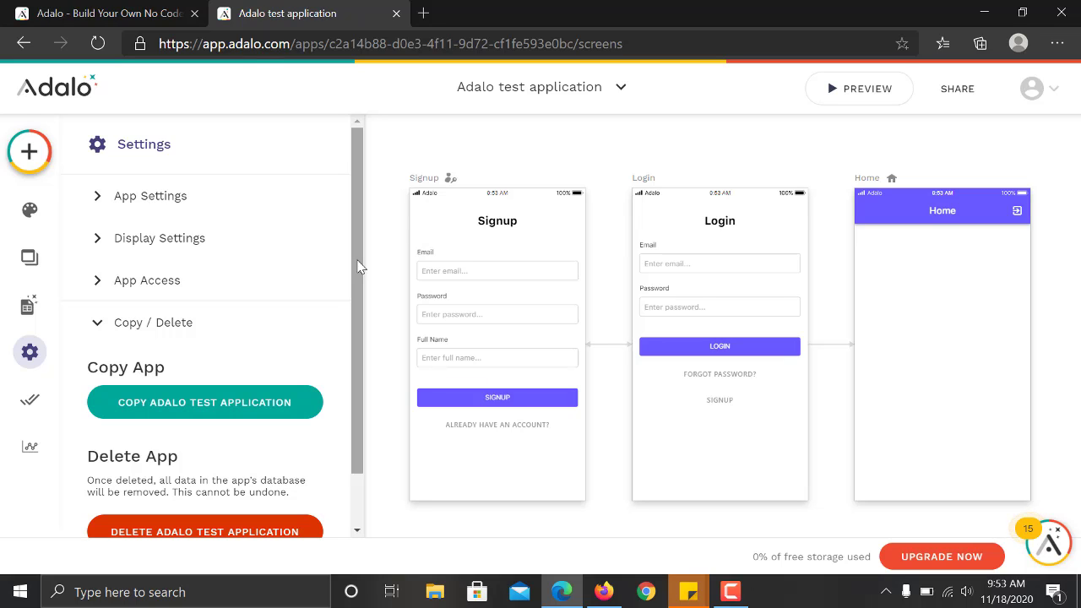
drag(358, 267, 355, 236)
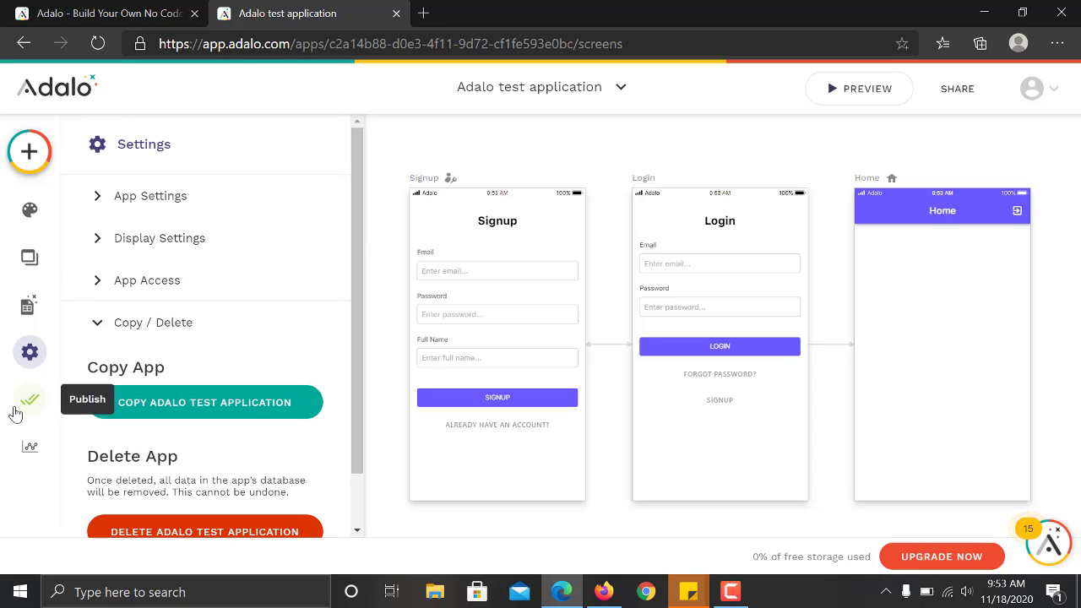
Look over the Publish options, then view Analytics showing 0 users in 30 days.
click(26, 404)
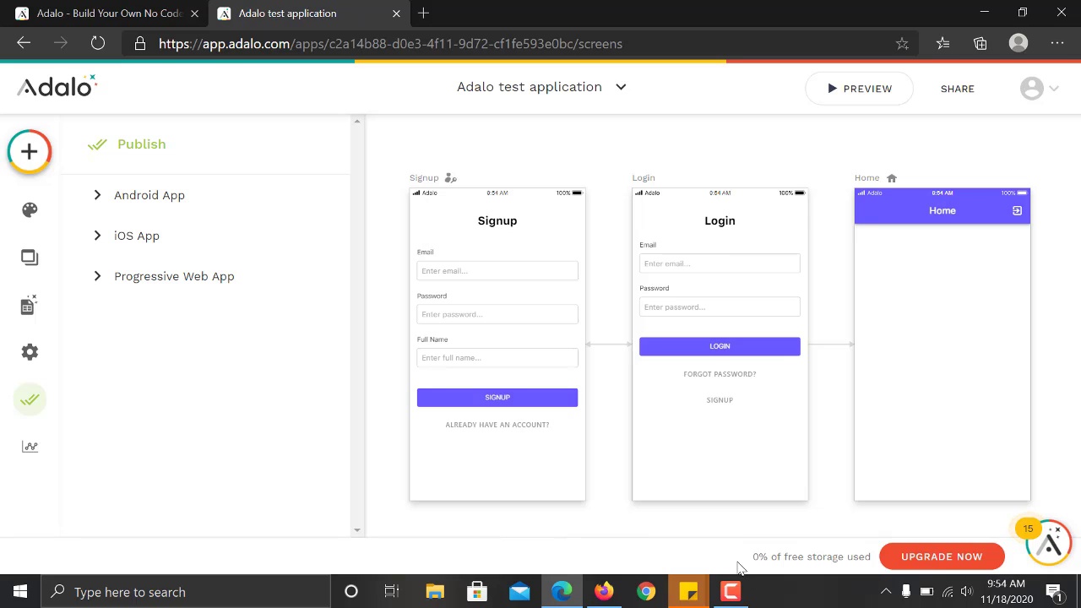
click(21, 457)
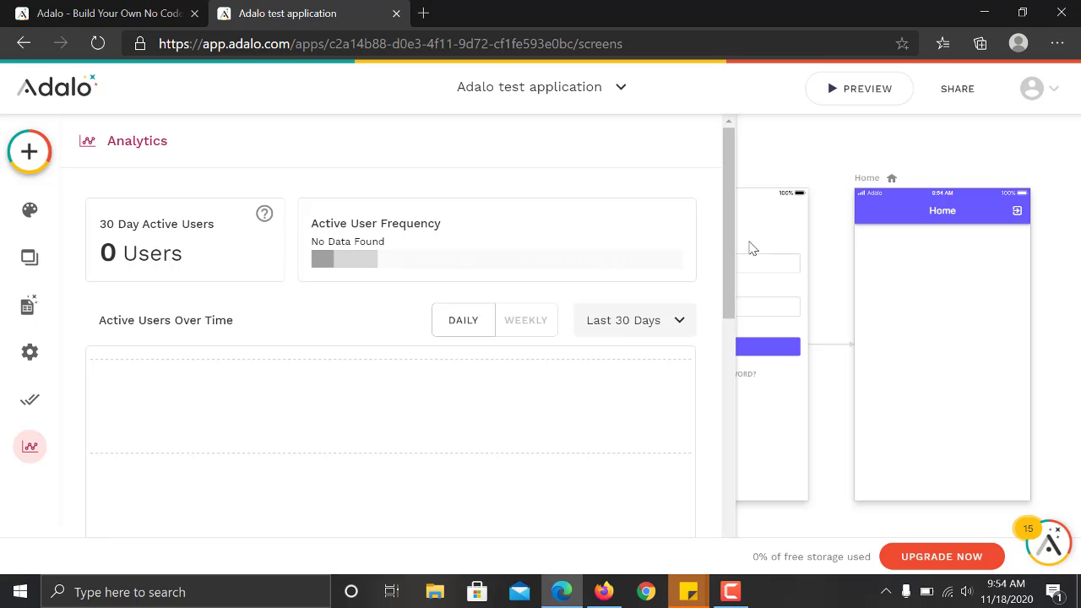
Scroll through the analytics overview and close it.
drag(730, 262, 744, 241)
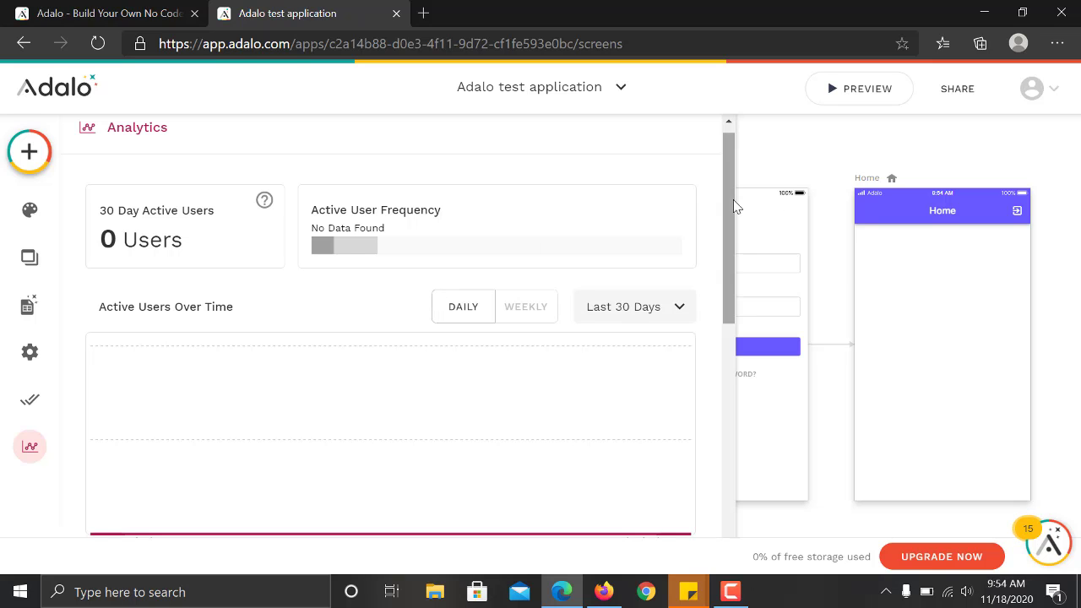
drag(734, 180, 727, 156)
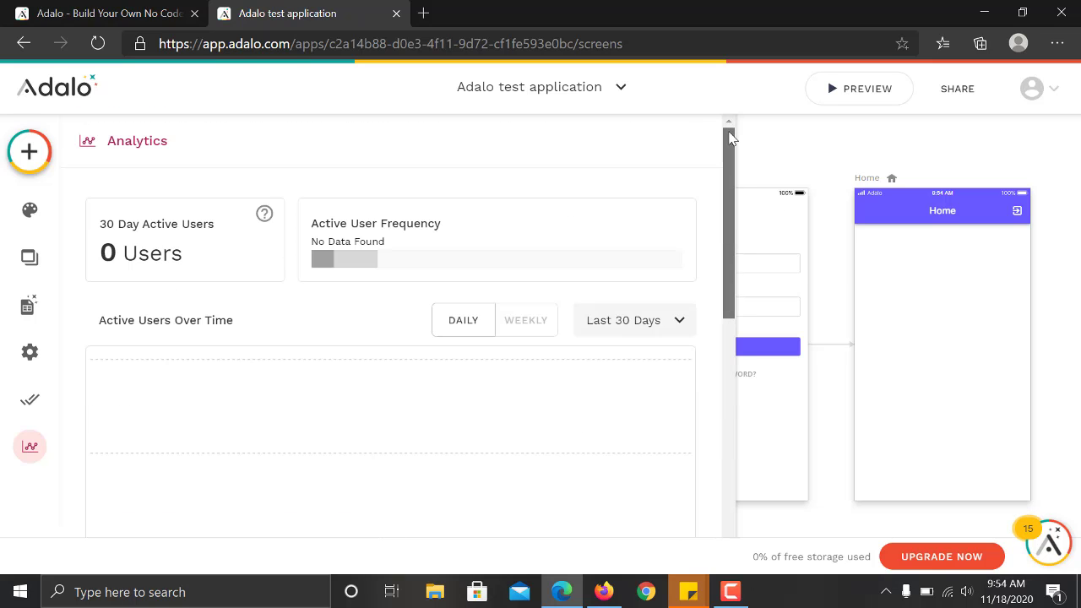
drag(728, 263, 732, 160)
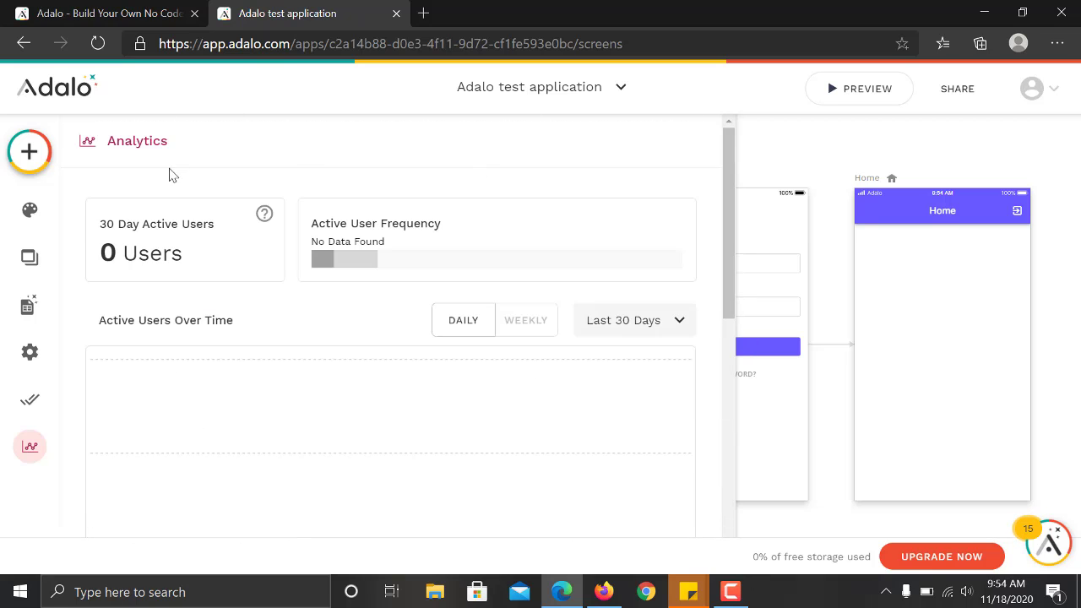
click(767, 144)
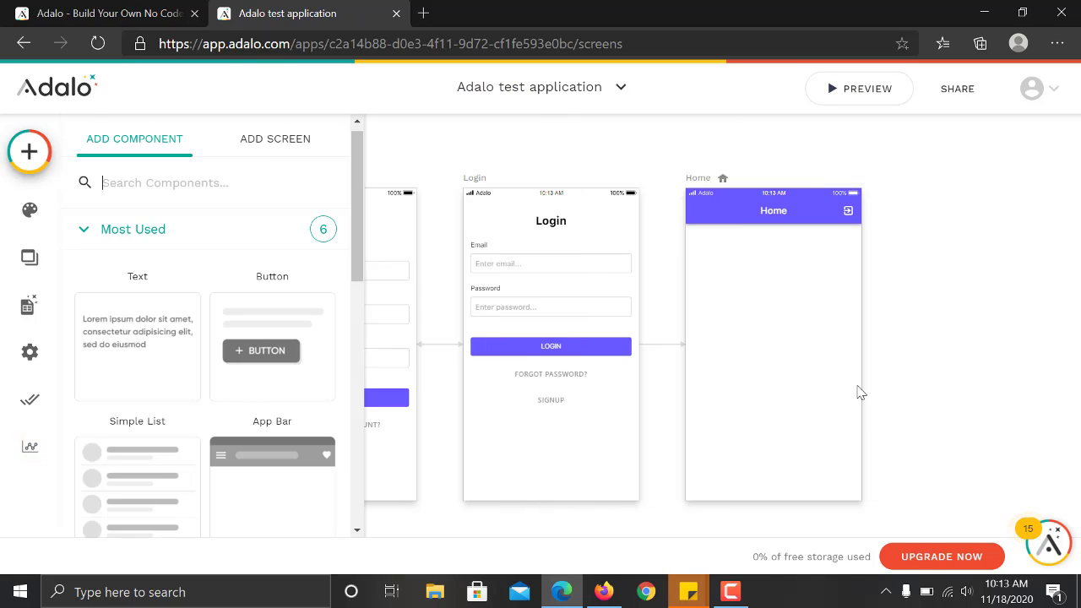
Dismiss the component list to reveal the Signup, Login and Home screens.
click(897, 389)
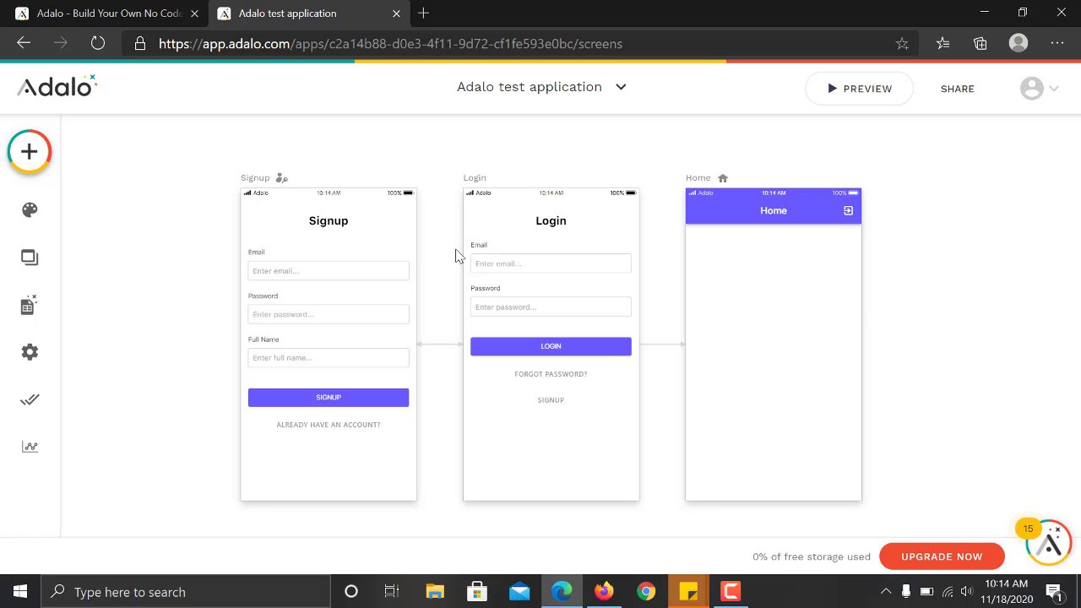
Add a database collection named 'Categories'.
click(27, 304)
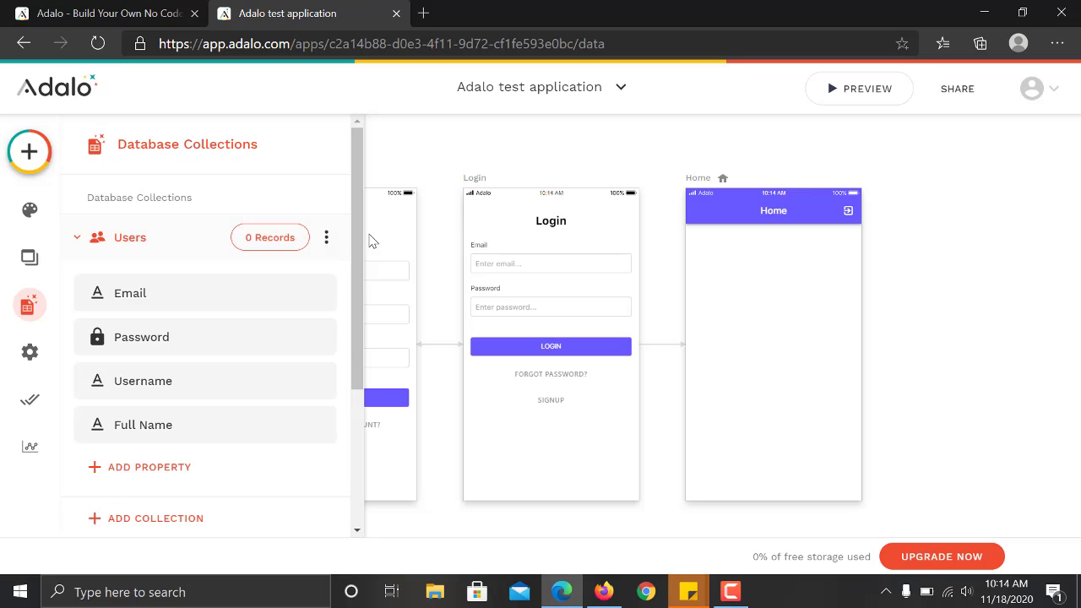
drag(357, 246, 353, 409)
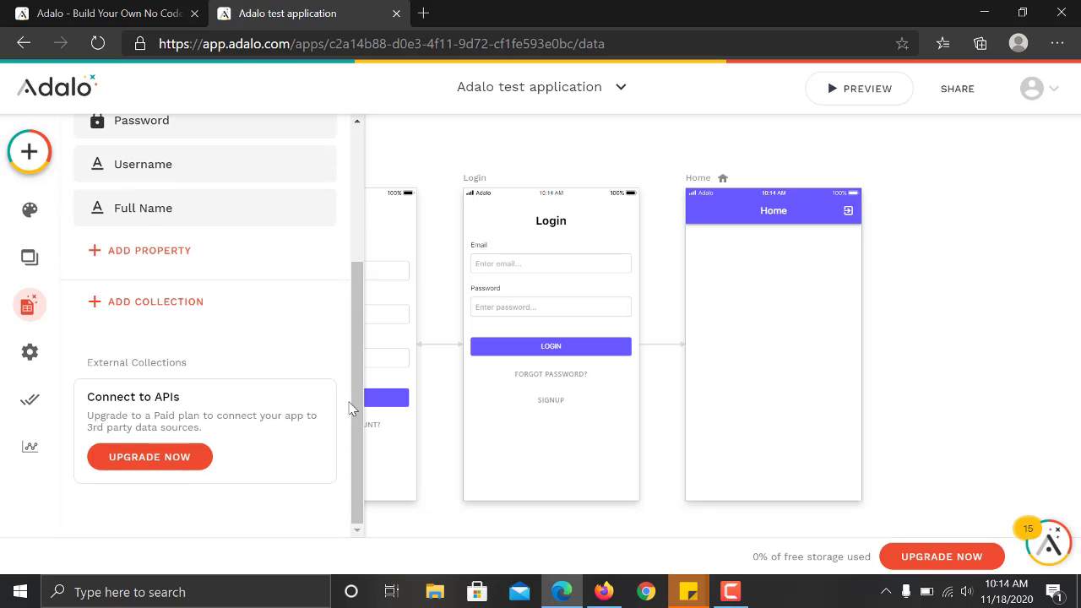
click(181, 306)
click(248, 268)
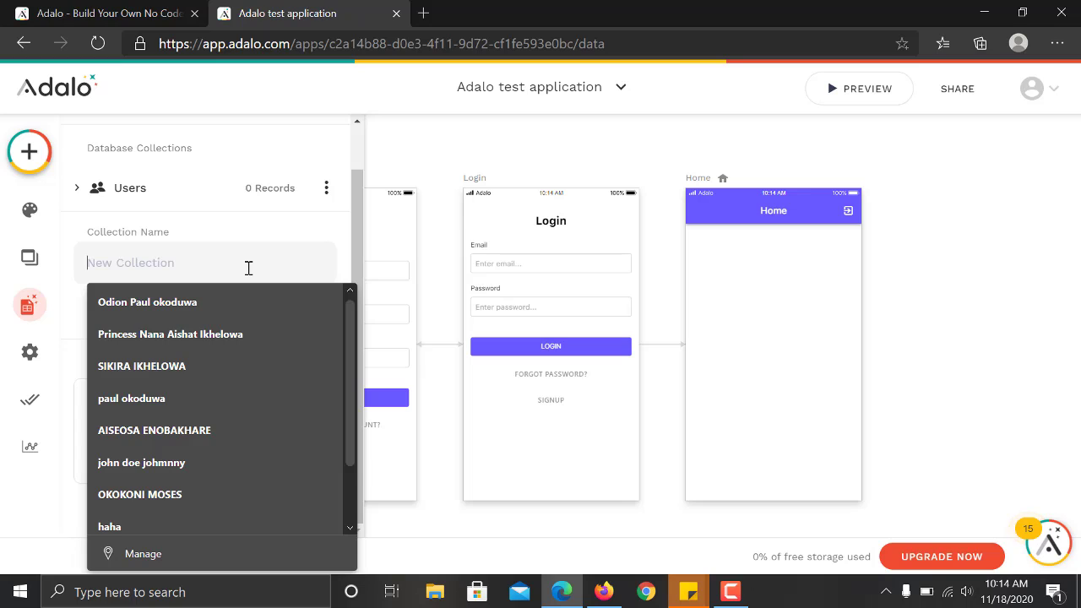
text(Ca)
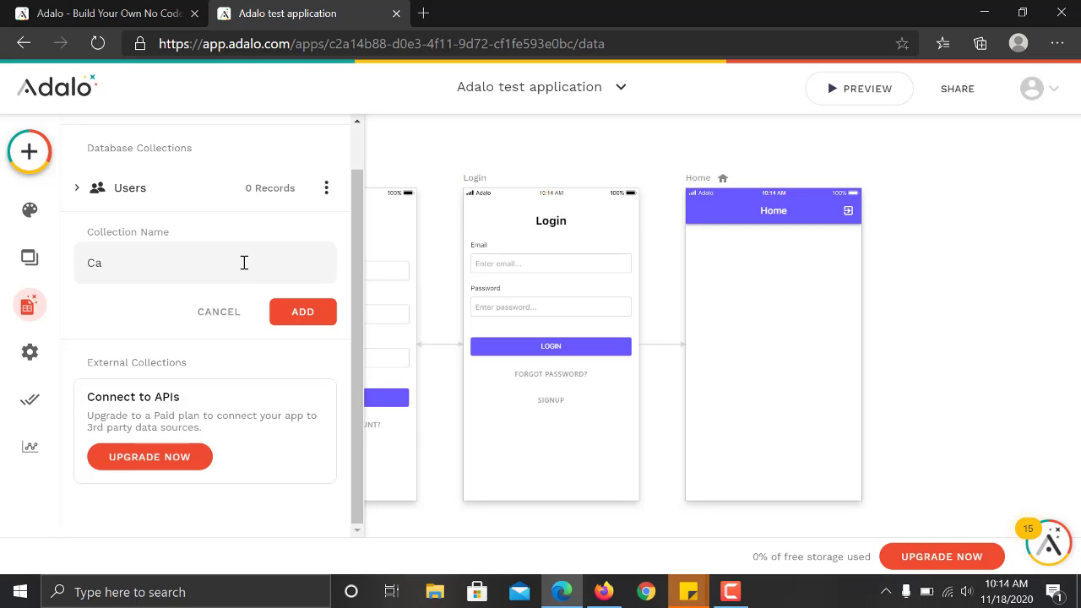
text(tegories)
click(296, 315)
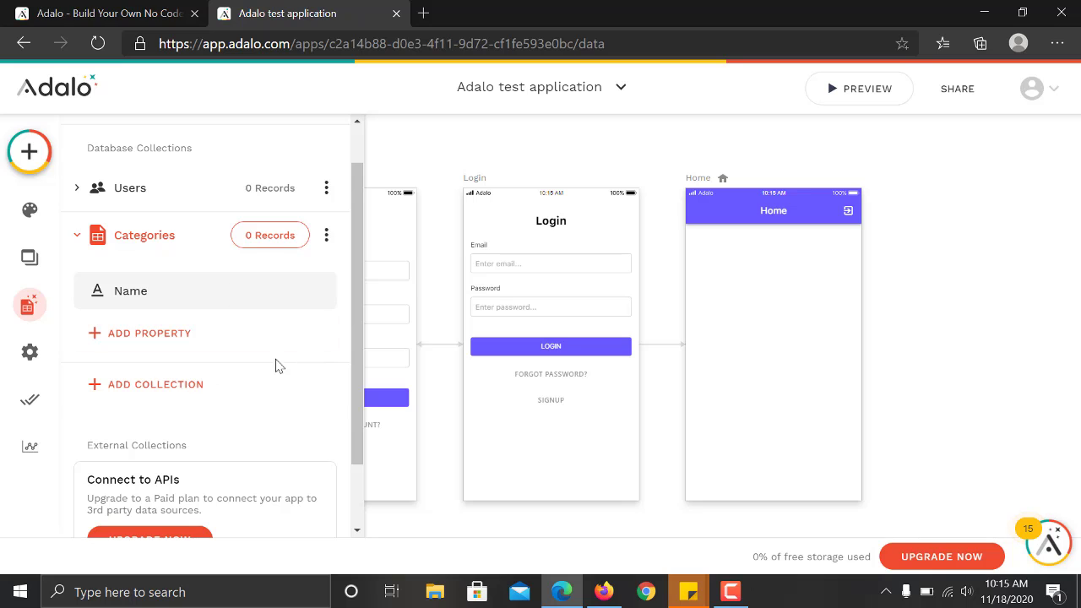
Add a second collection named 'Articles'.
click(167, 393)
click(276, 308)
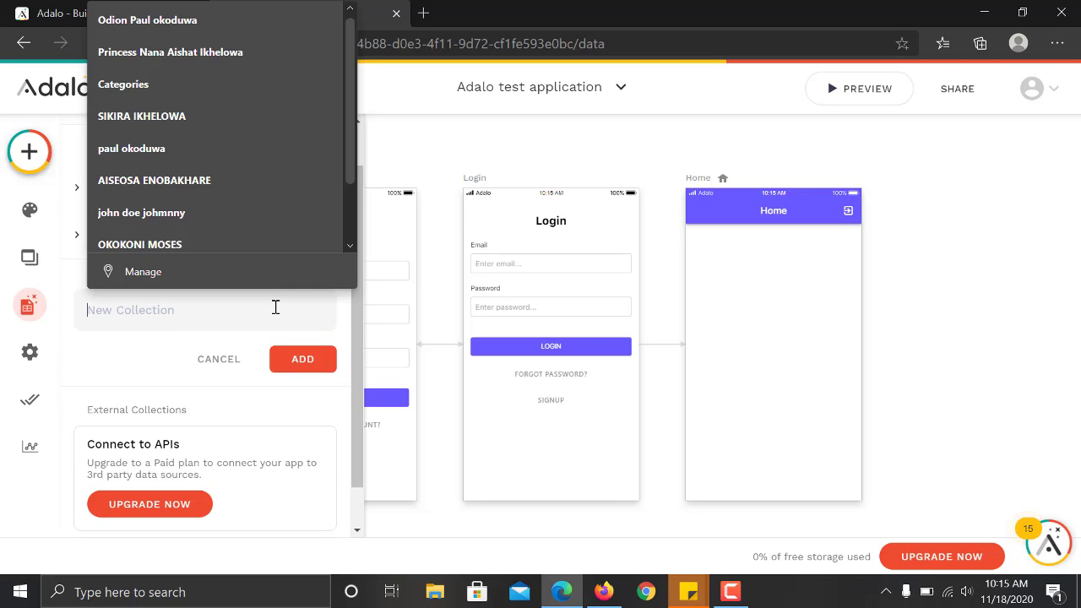
text(Ari)
key(BackSpace)
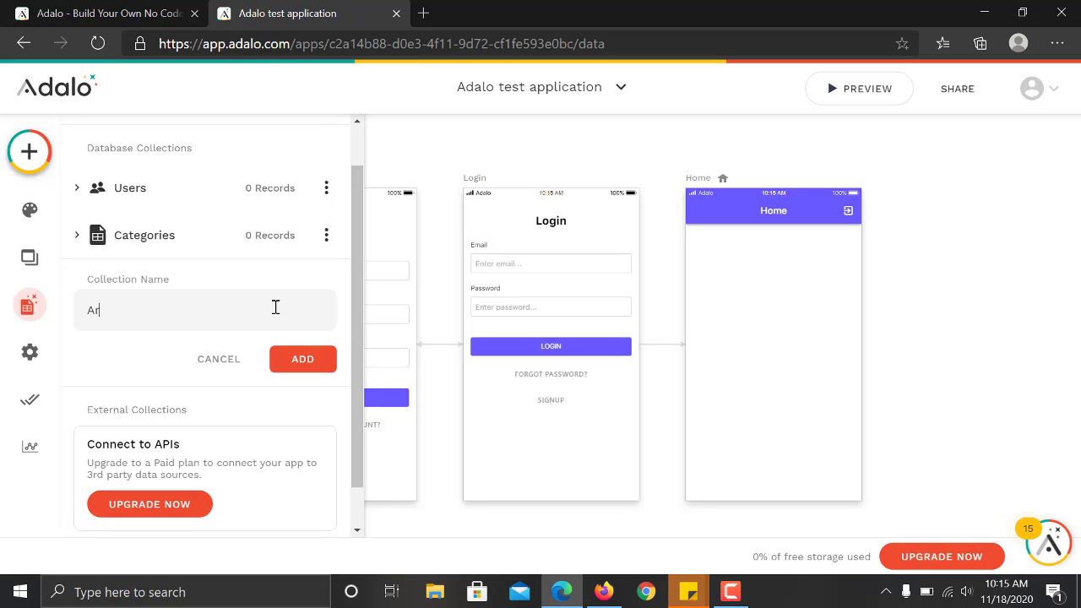
text(ticles)
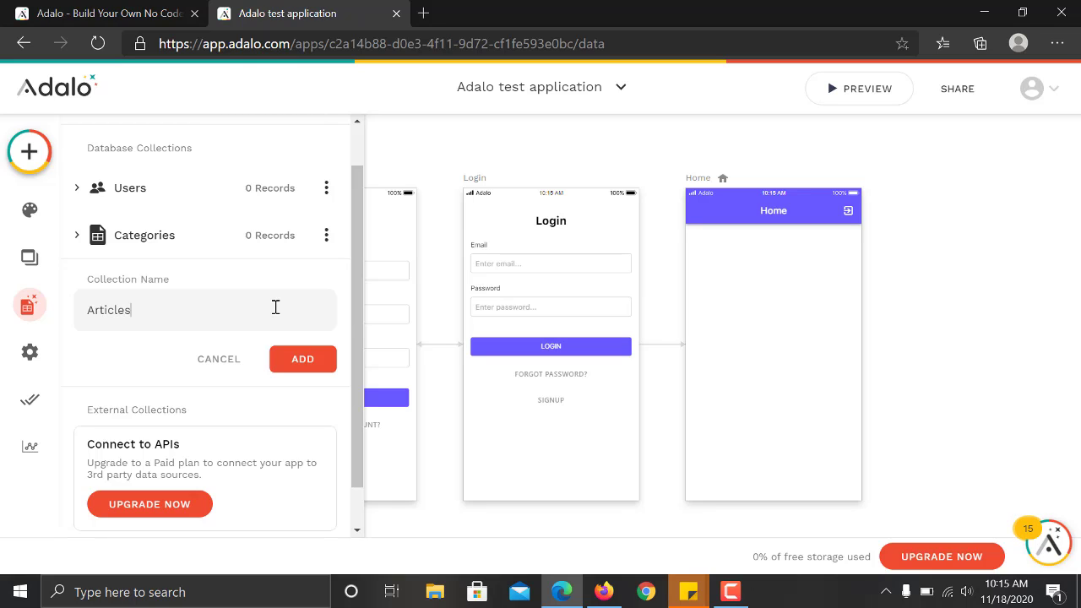
click(309, 361)
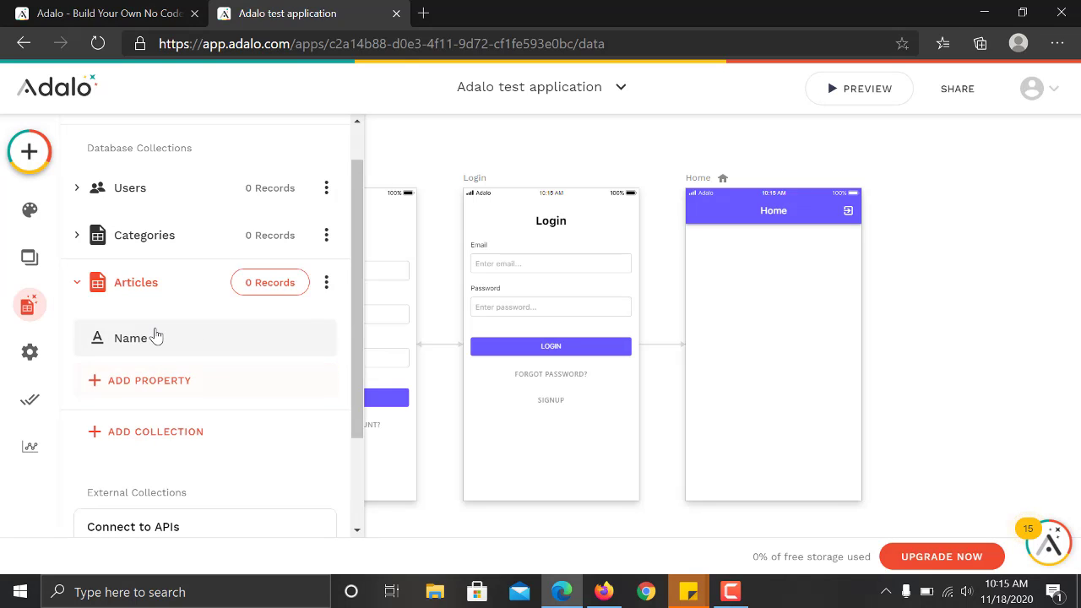
Add a date and time property to the Articles collection.
click(167, 381)
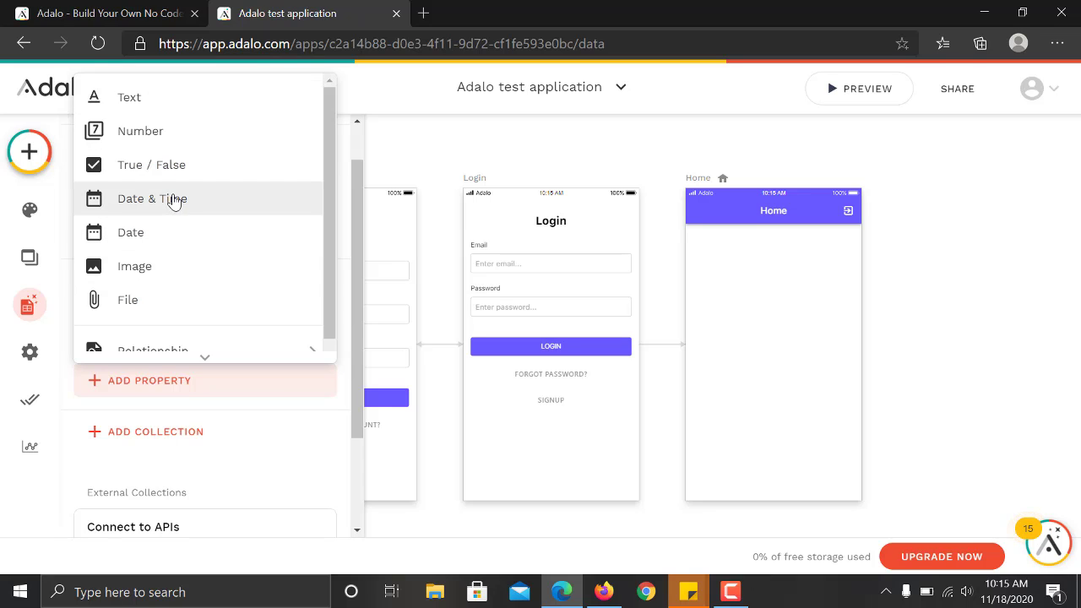
click(173, 201)
drag(355, 321, 353, 385)
click(218, 269)
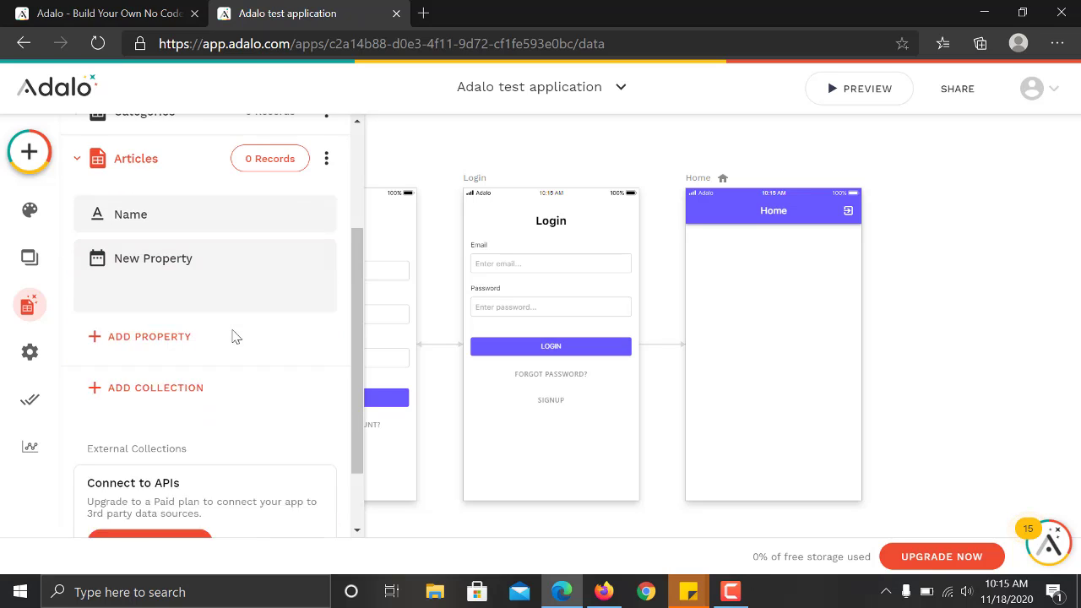
Add an image property named 'Feature Image' to Articles.
click(187, 301)
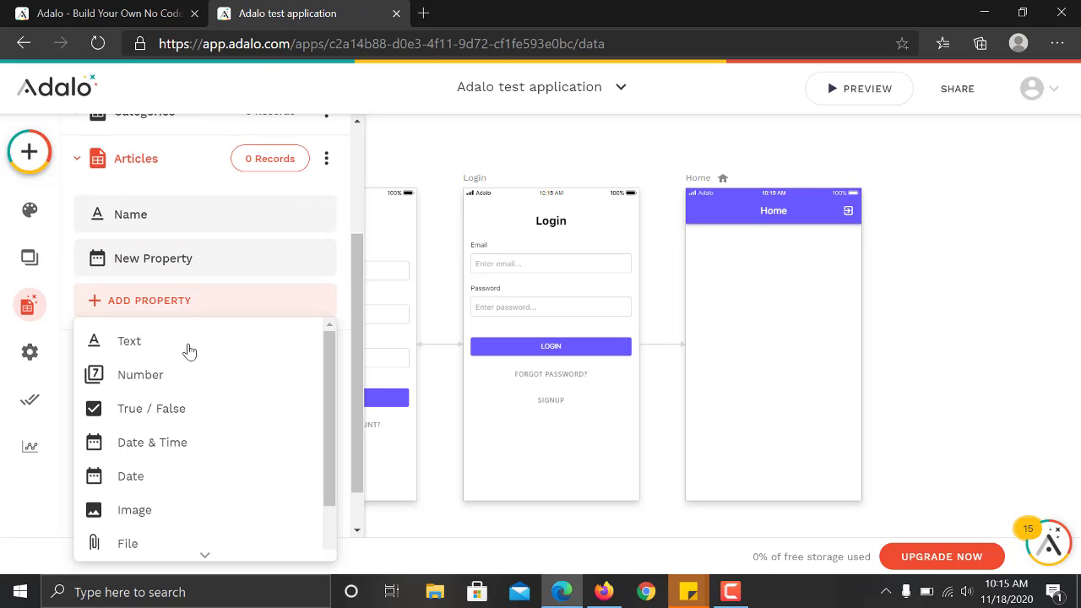
click(175, 513)
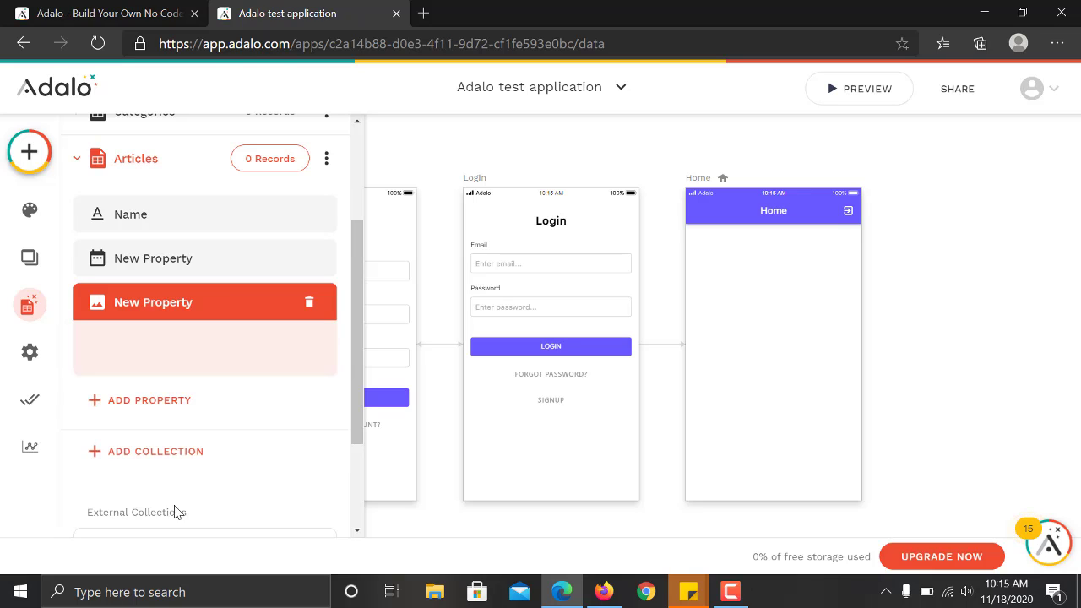
drag(178, 430, 82, 432)
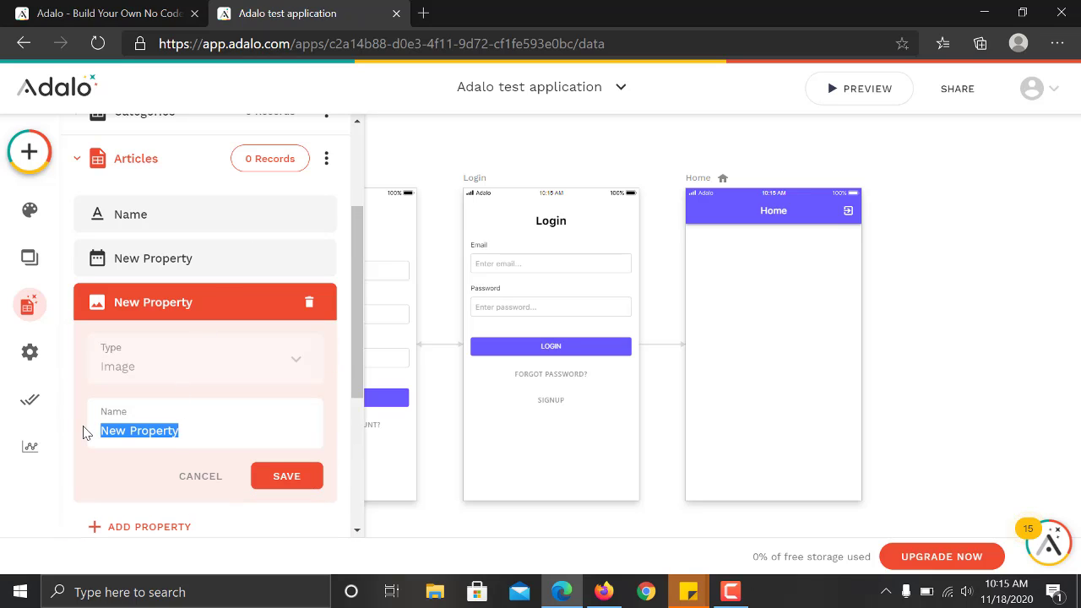
text(Feature)
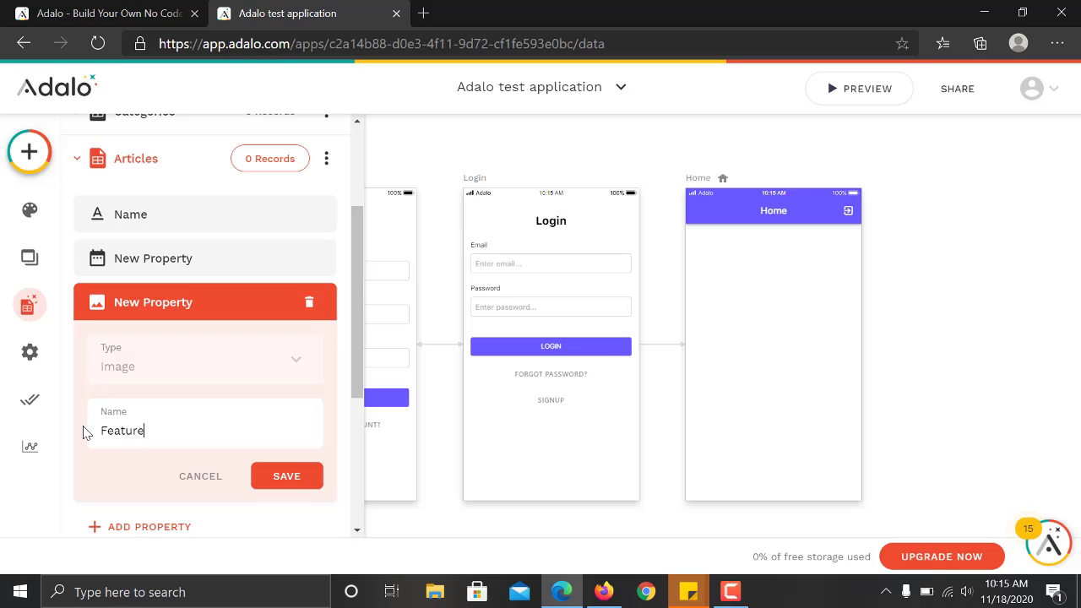
text( Image)
click(272, 476)
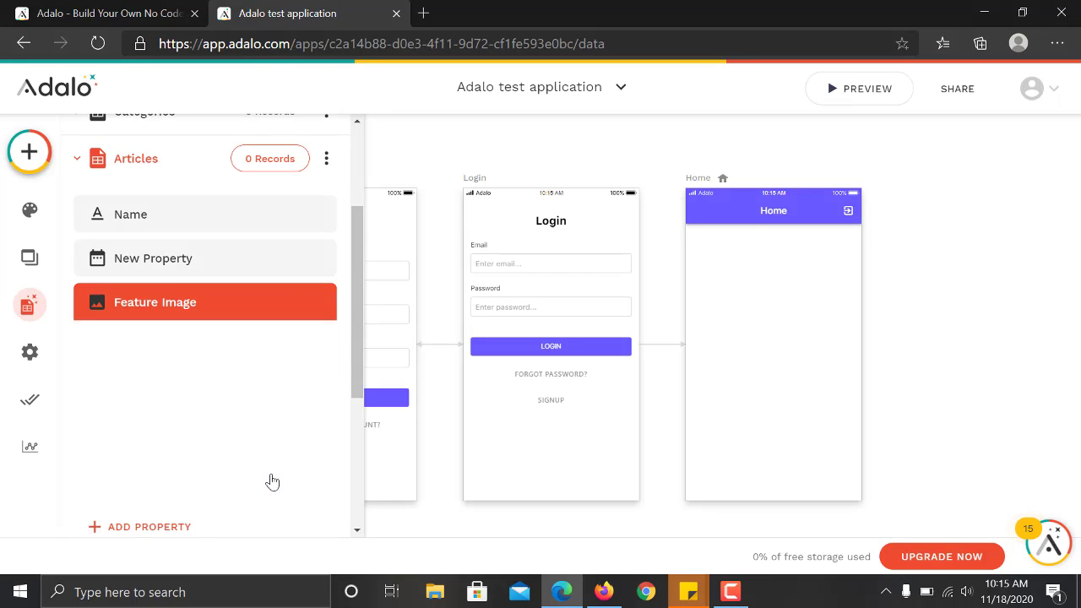
mouse_move(357, 299)
mouse_down()
mouse_move(367, 241)
mouse_move(366, 290)
mouse_up()
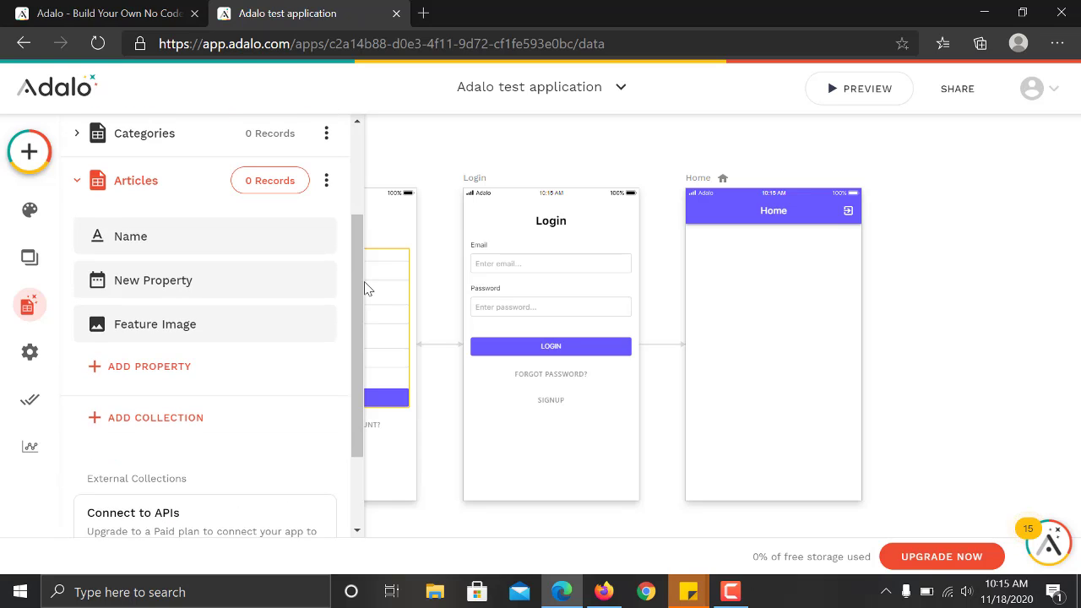
Rename the date property to 'Date and time published' and save it.
click(182, 297)
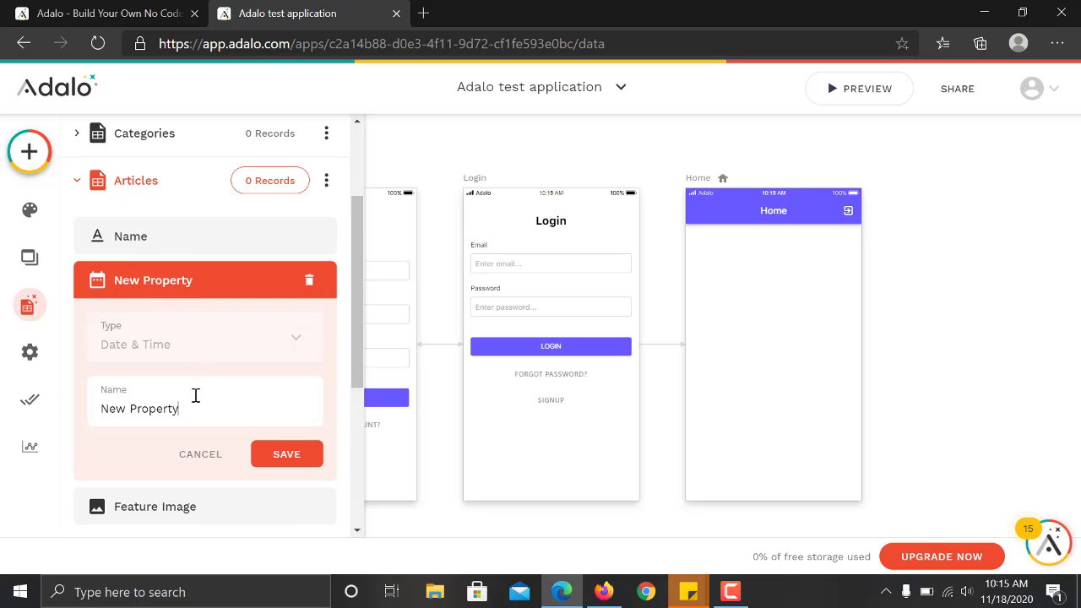
triple_click(195, 396)
text(Date and)
key(BackSpace)
key(BackSpace)
key(BackSpace)
key(BackSpace)
text(and time published)
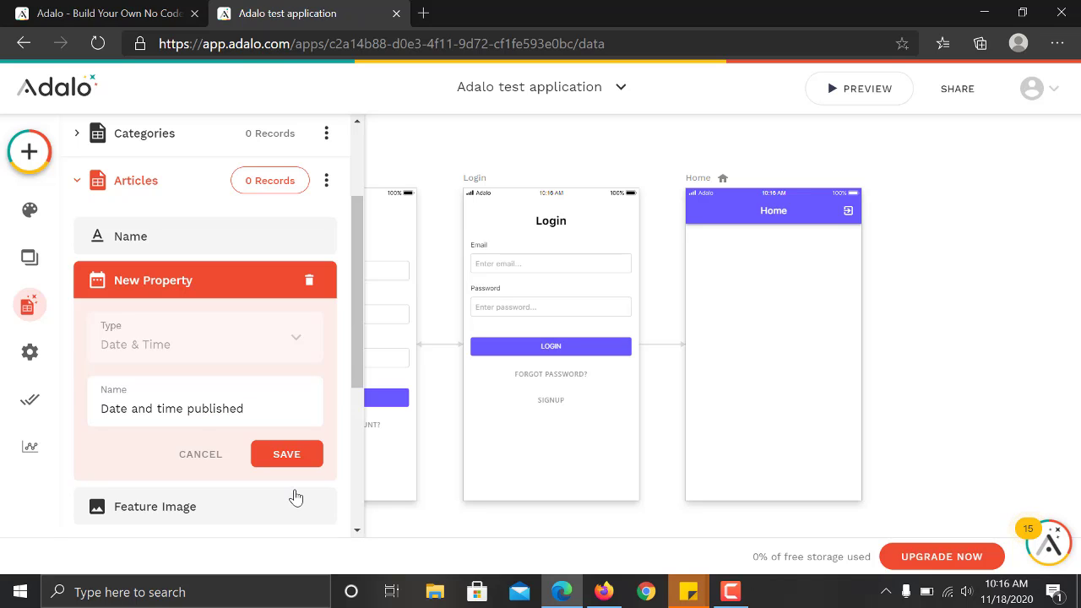
click(306, 455)
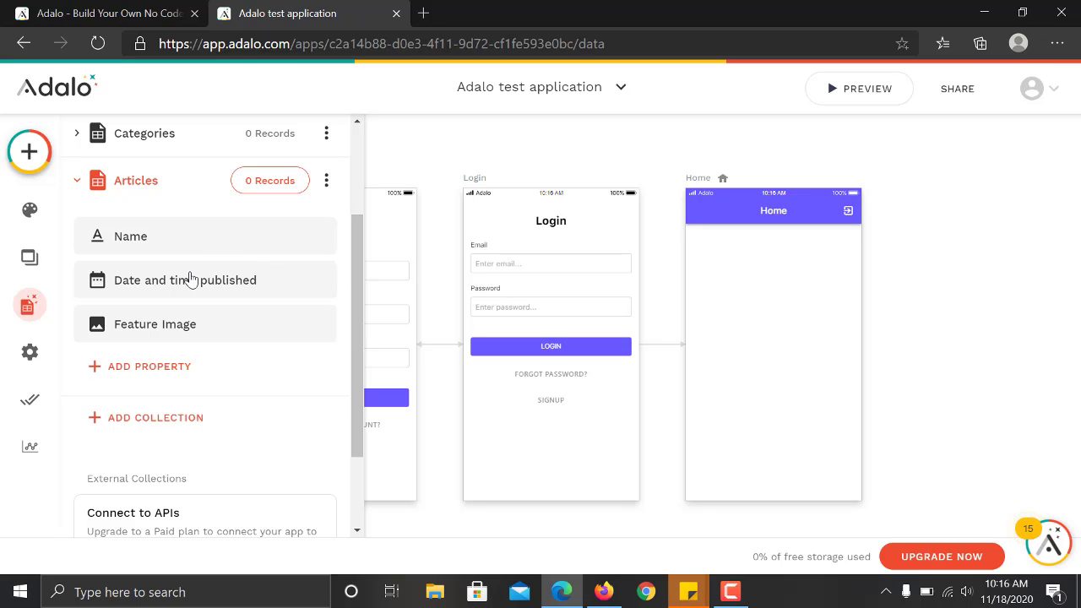
Add a text property named 'Article description' to Articles.
click(199, 369)
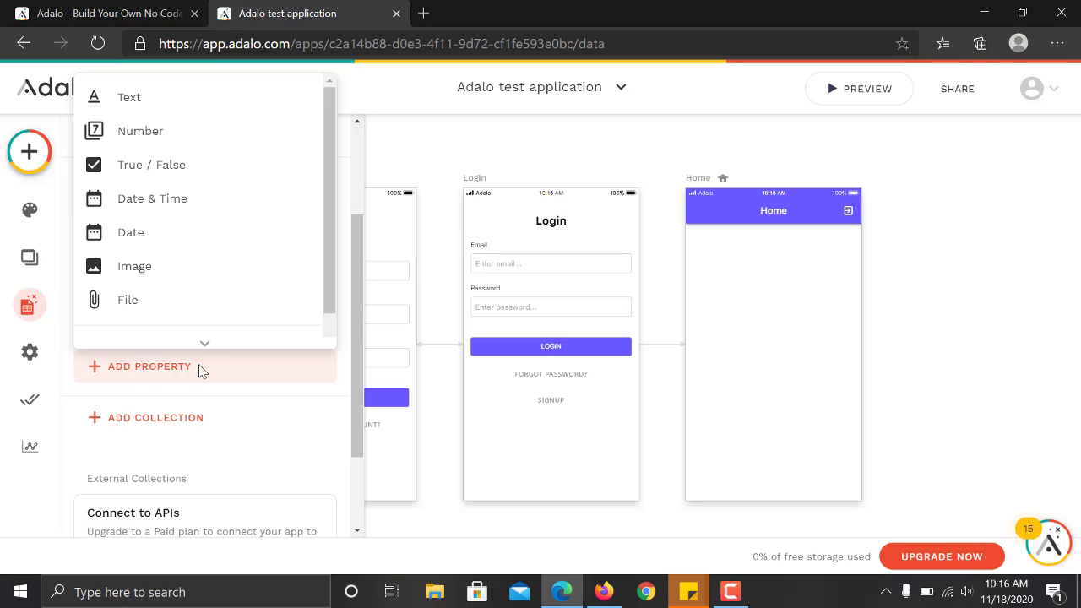
scroll(325, 242, down, 1)
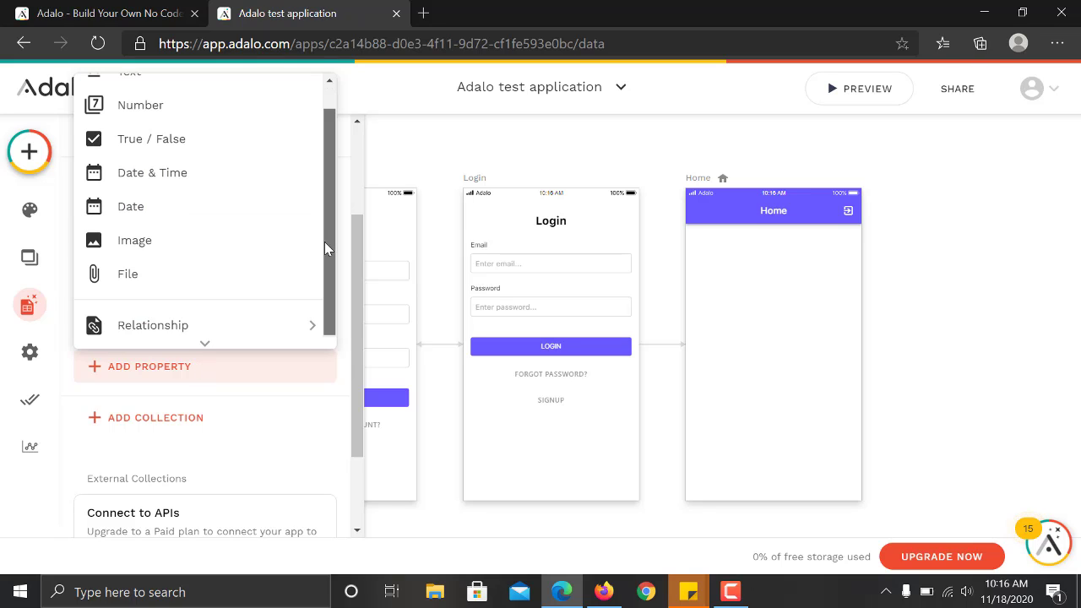
scroll(324, 203, up, 1)
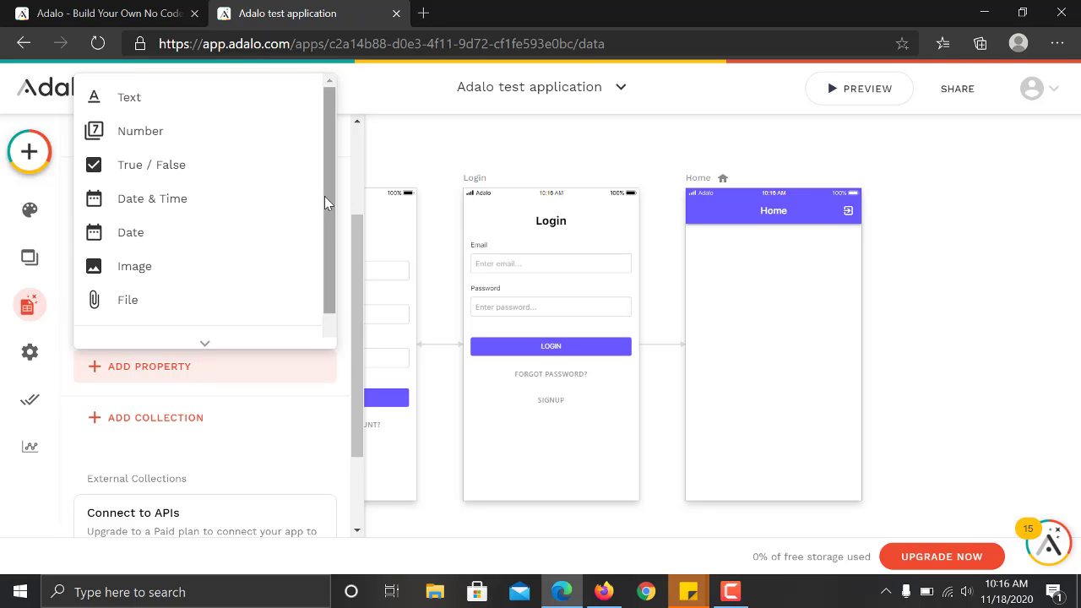
click(147, 108)
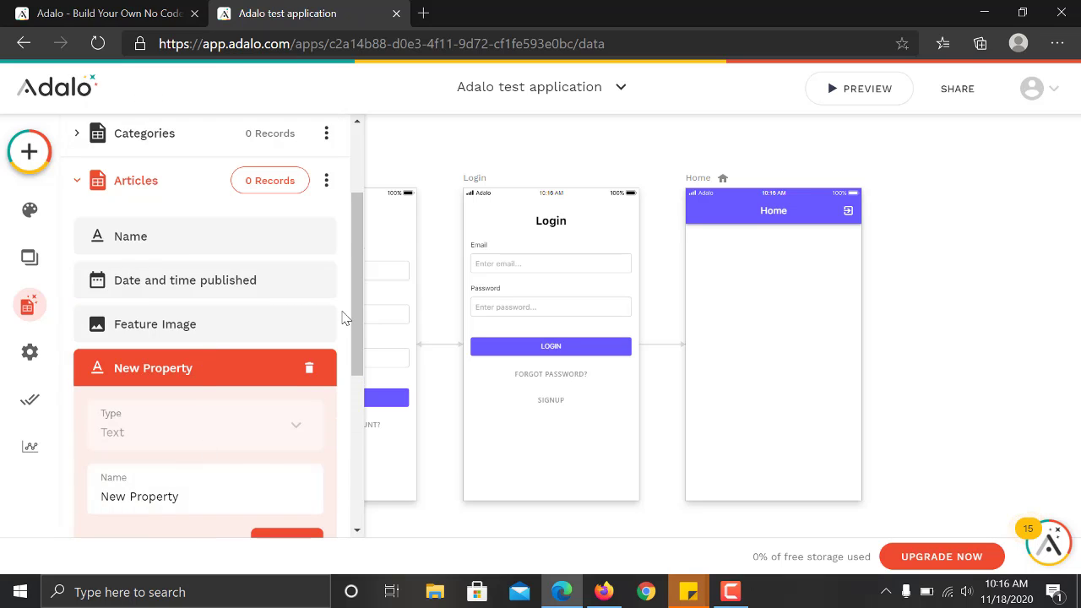
drag(357, 338, 335, 398)
triple_click(203, 369)
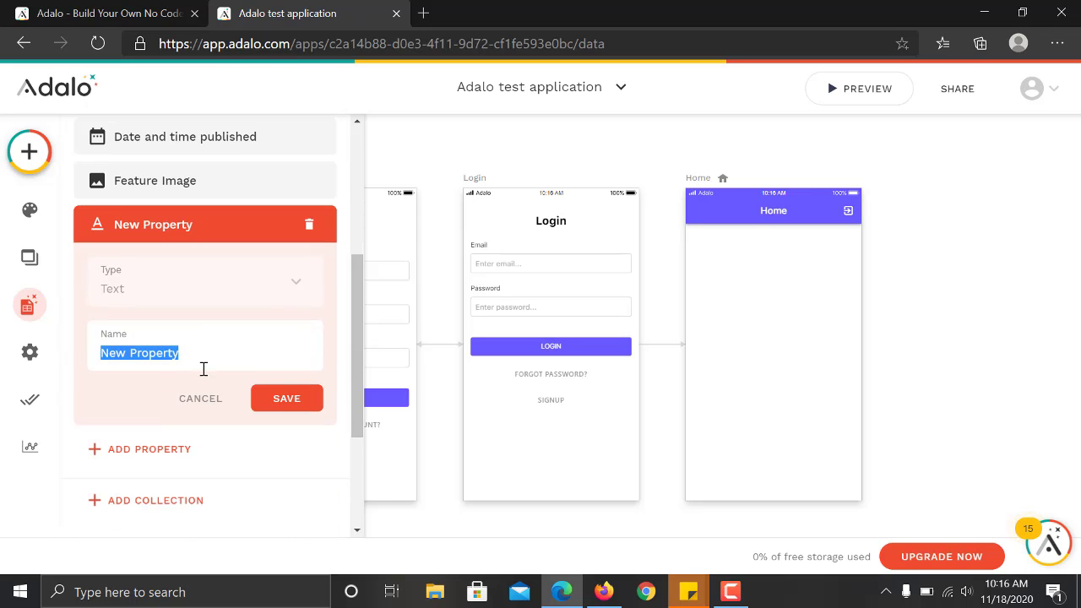
text(Article des)
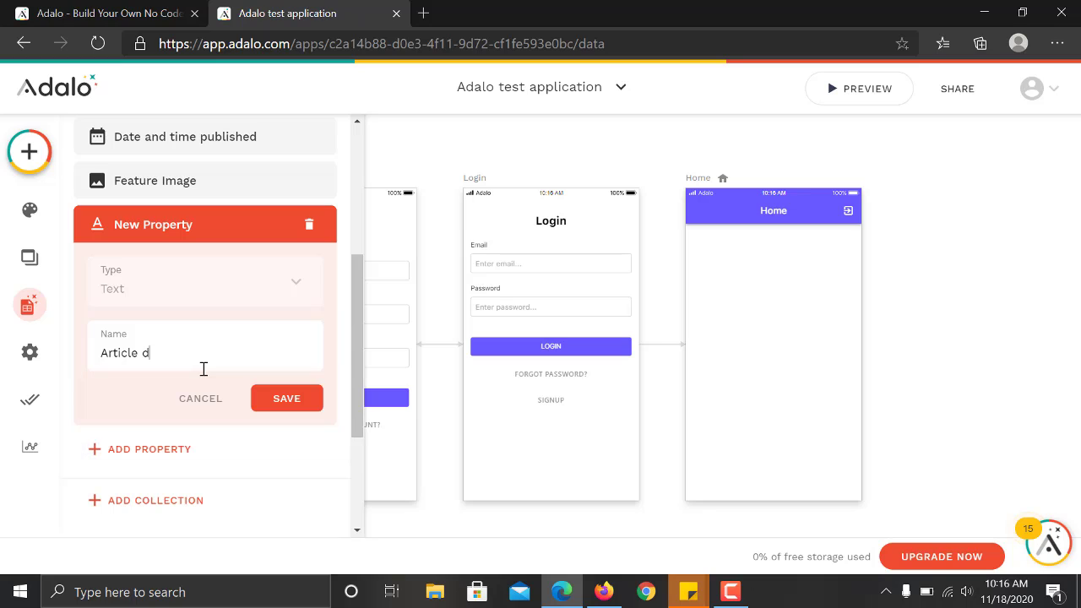
text(cription)
click(266, 407)
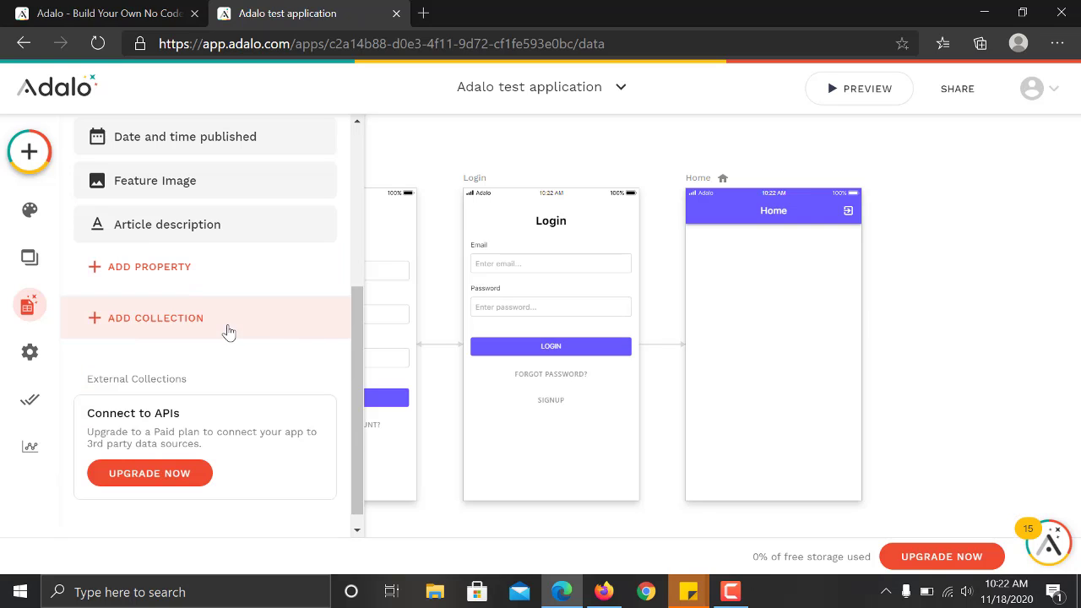
drag(355, 341, 359, 269)
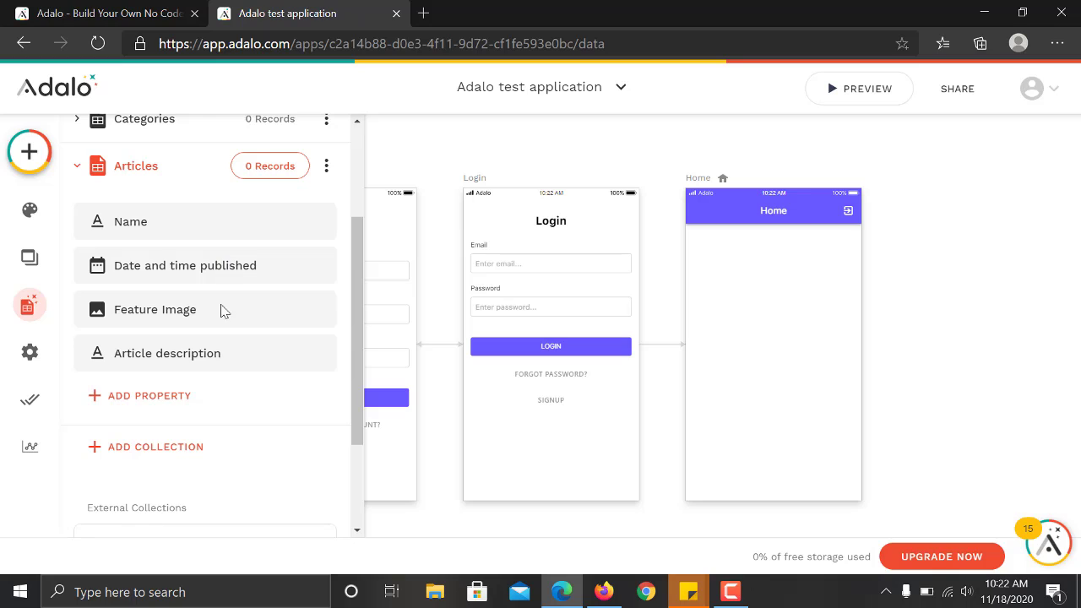
Add a relationship from Articles to Categories where one Category has many Articles.
click(179, 397)
mouse_move(234, 358)
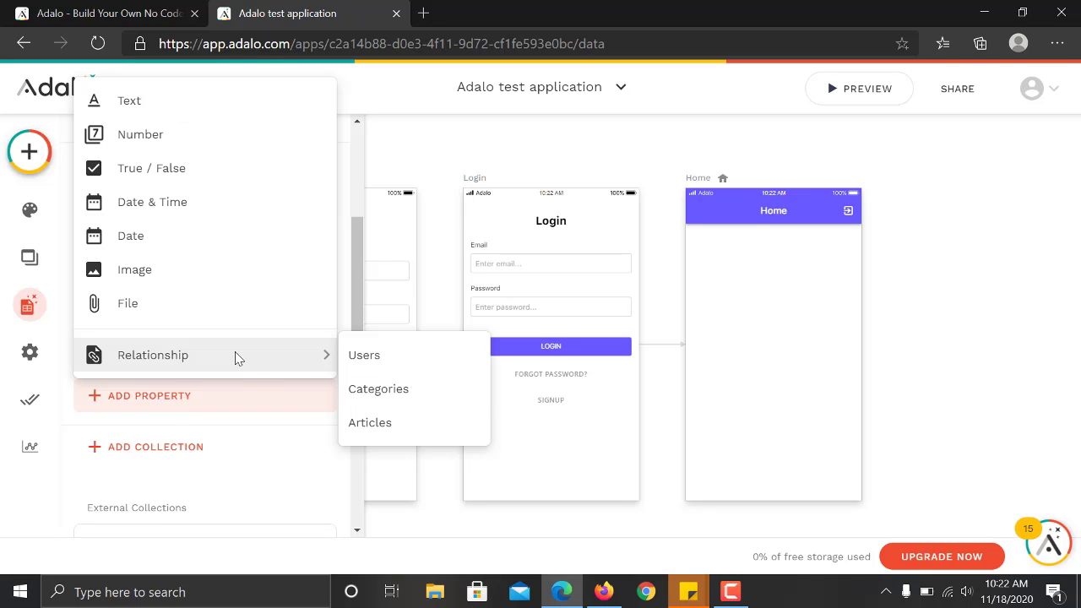
click(399, 392)
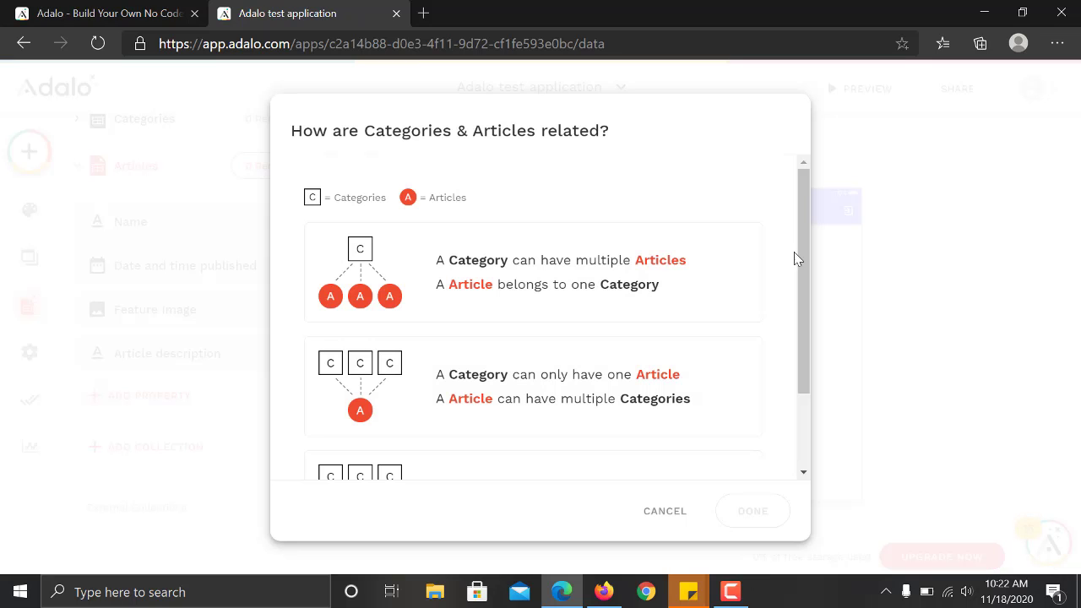
drag(806, 265, 803, 290)
click(485, 219)
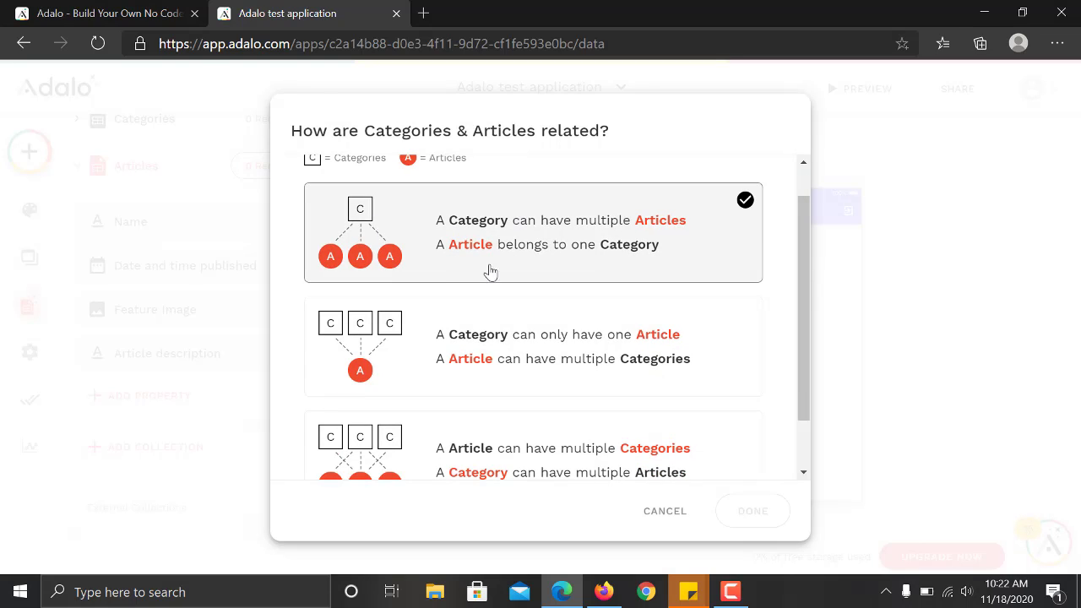
click(718, 331)
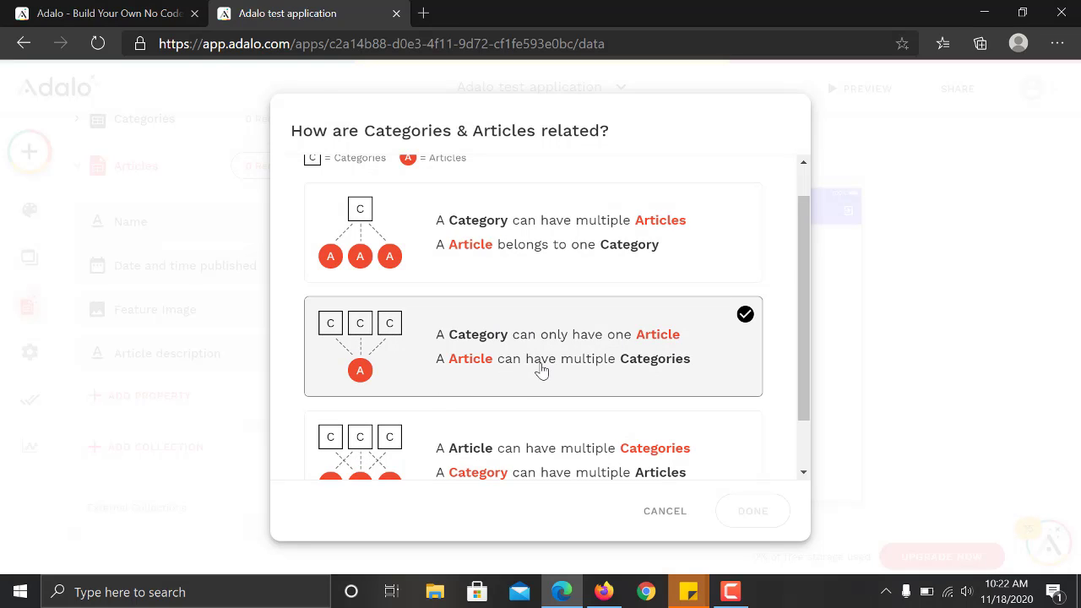
drag(806, 363, 804, 414)
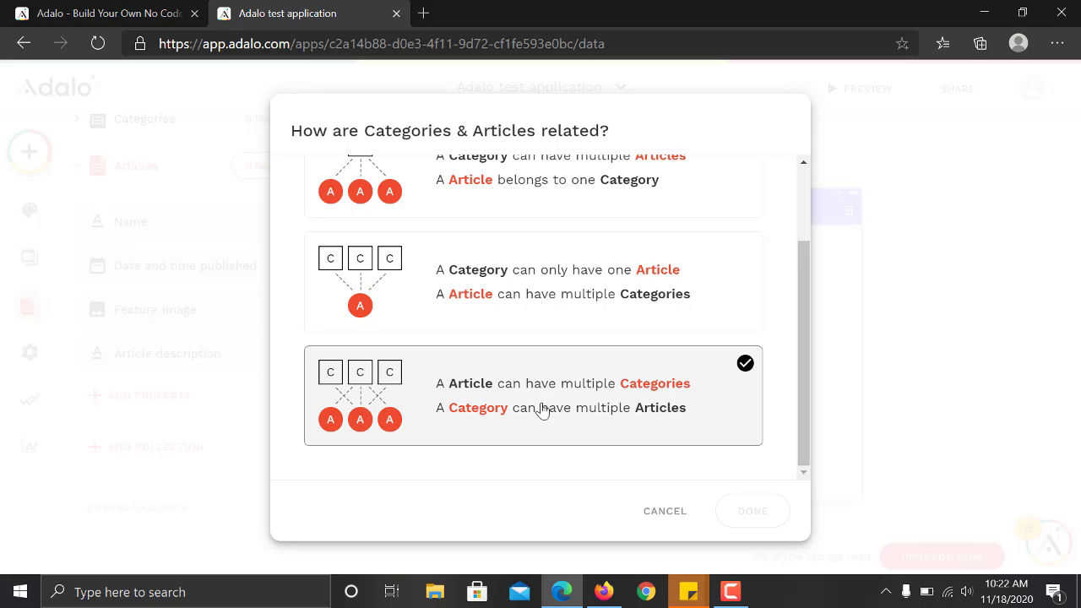
drag(804, 362, 809, 297)
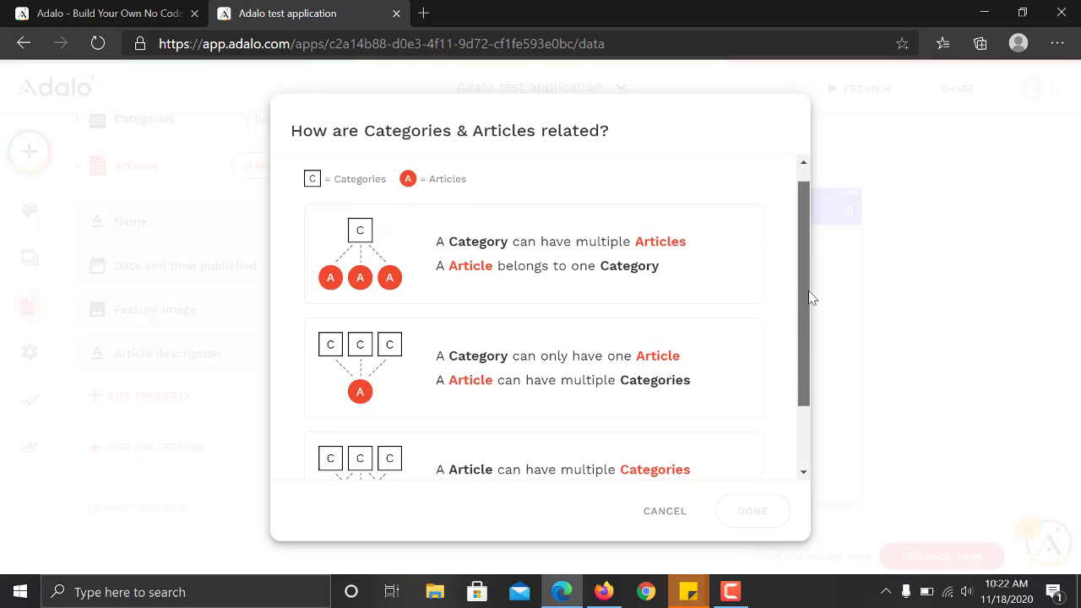
click(741, 284)
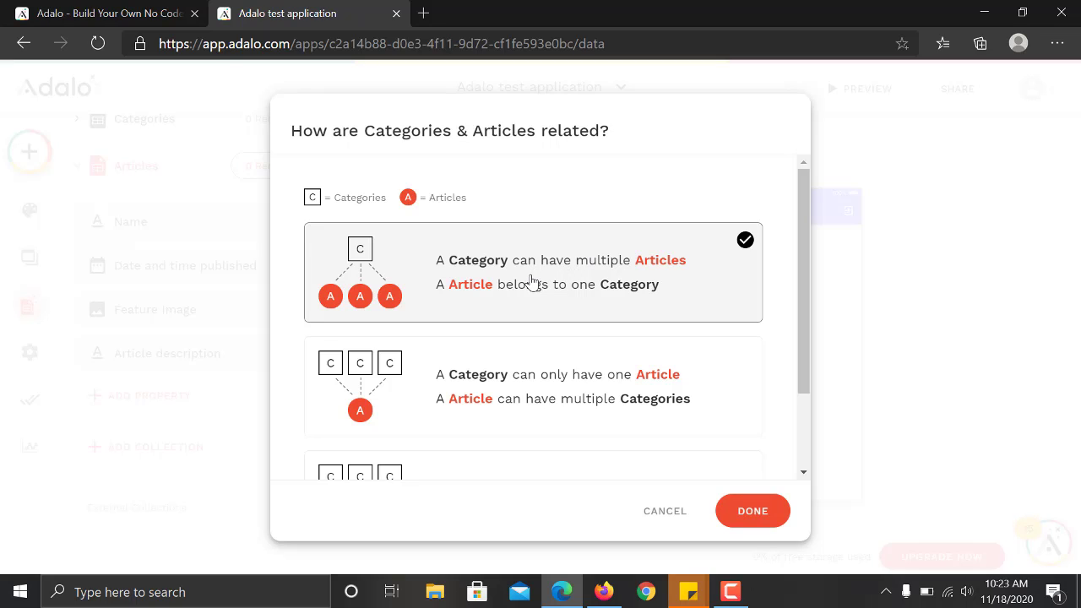
click(761, 516)
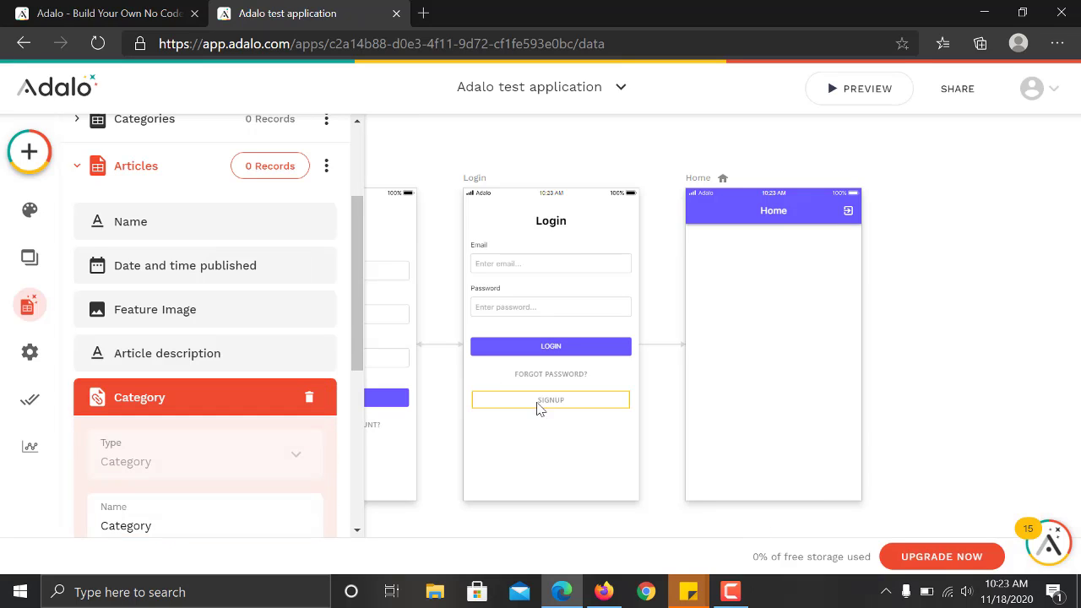
Save the relationship property as 'Category' and expand Categories to see its Articles property.
drag(353, 314, 352, 386)
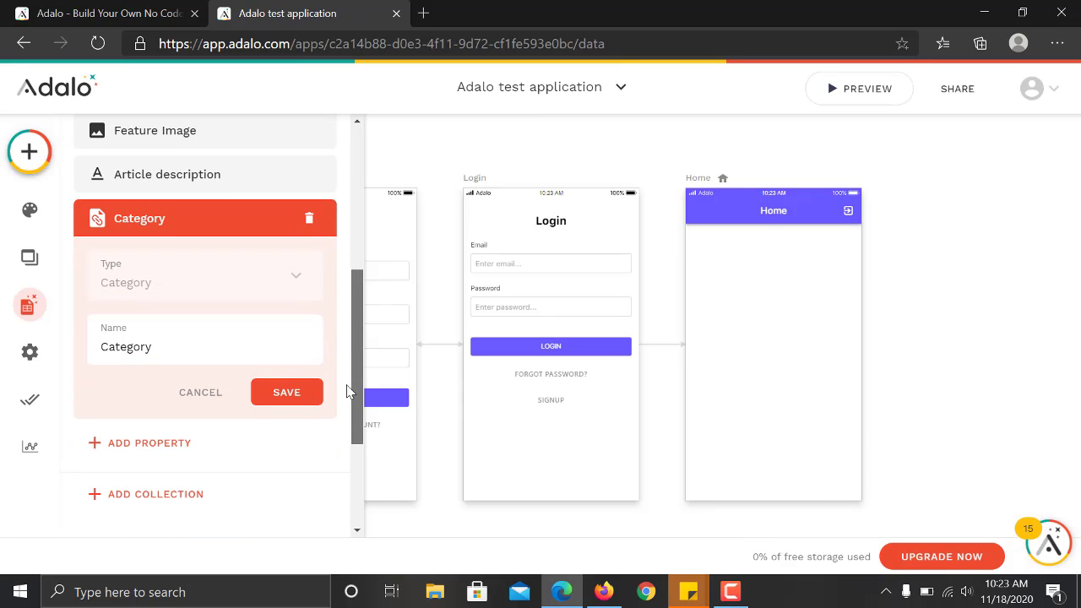
double_click(196, 342)
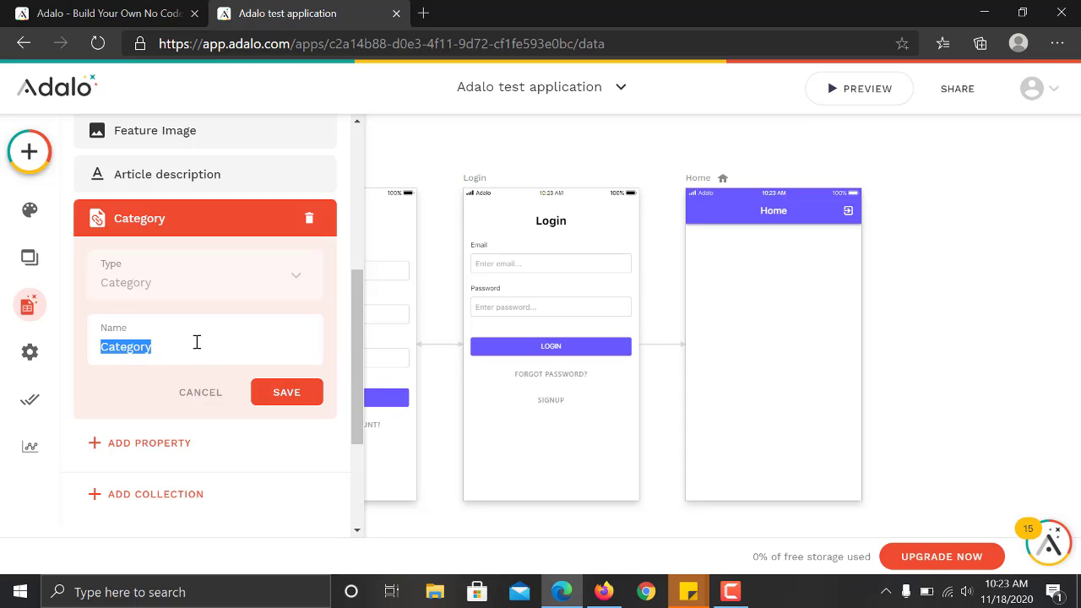
click(196, 342)
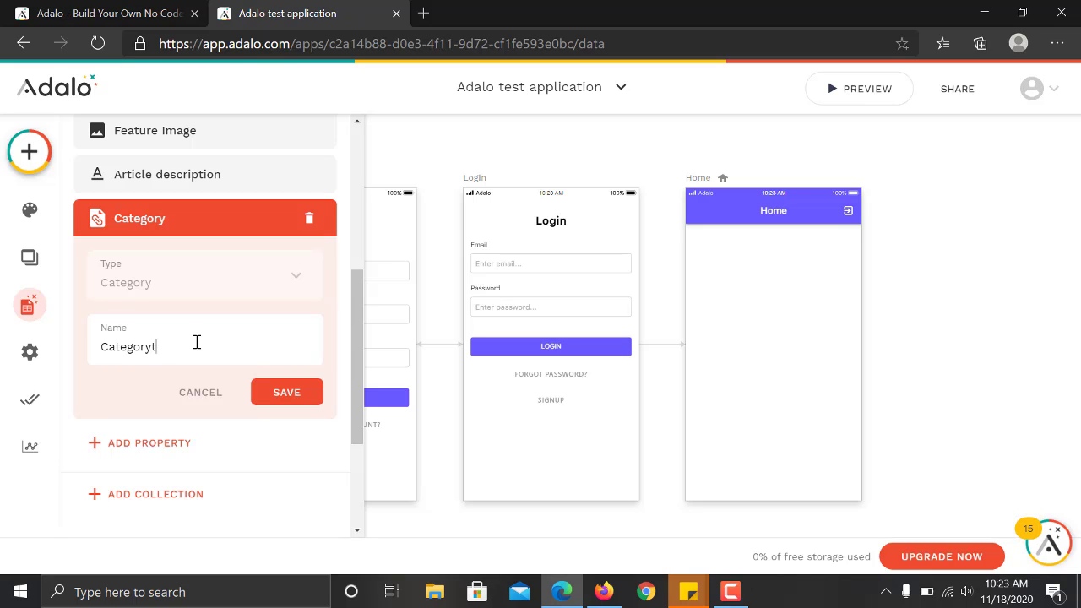
click(286, 392)
scroll(354, 380, up, 5)
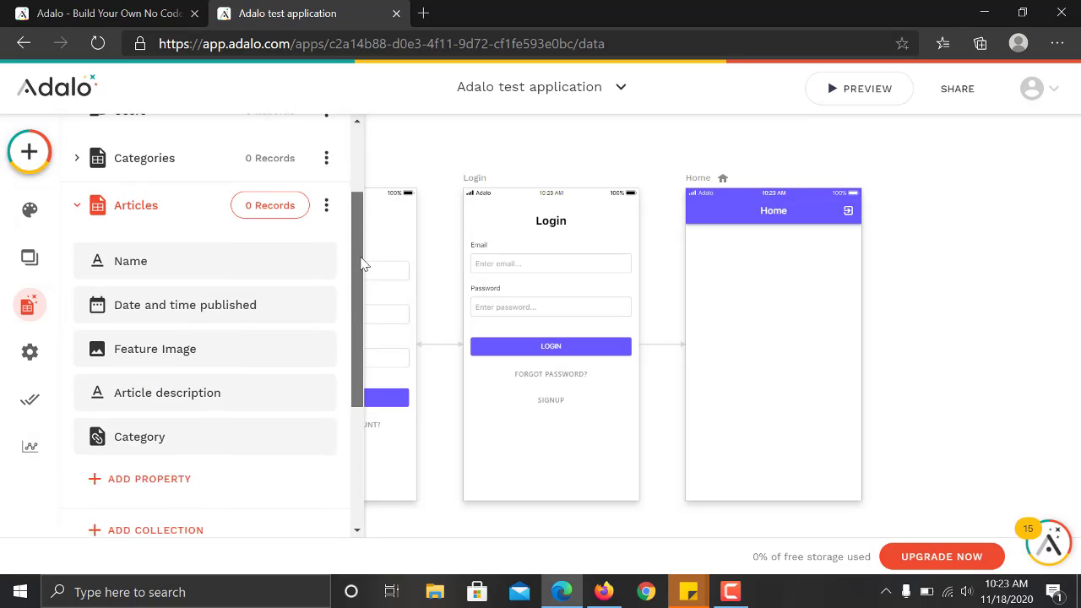
click(173, 185)
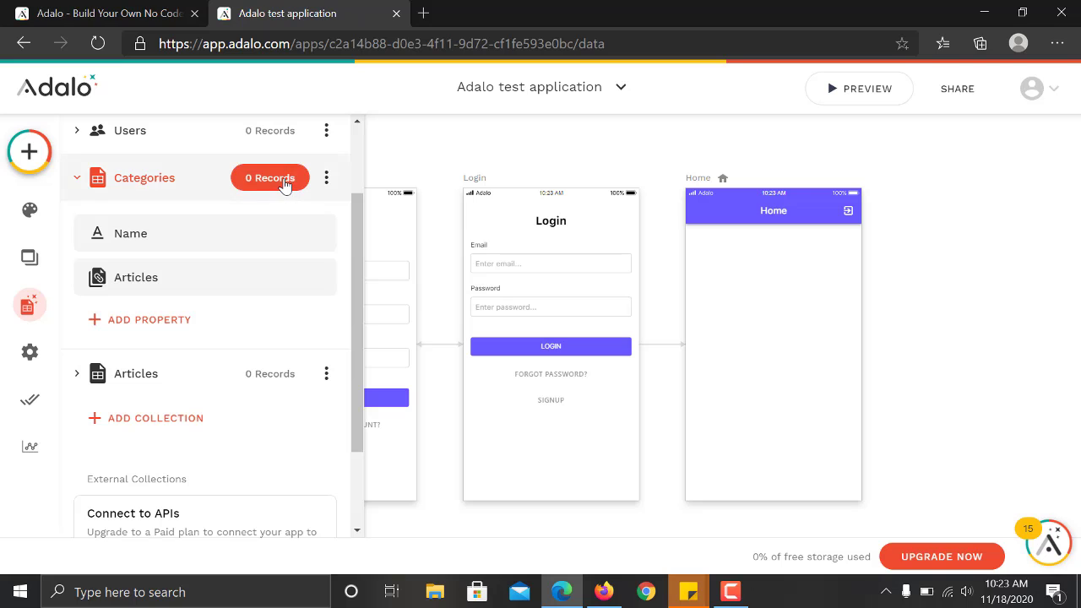
Open the Categories records and add a 'Fashion' record.
click(731, 591)
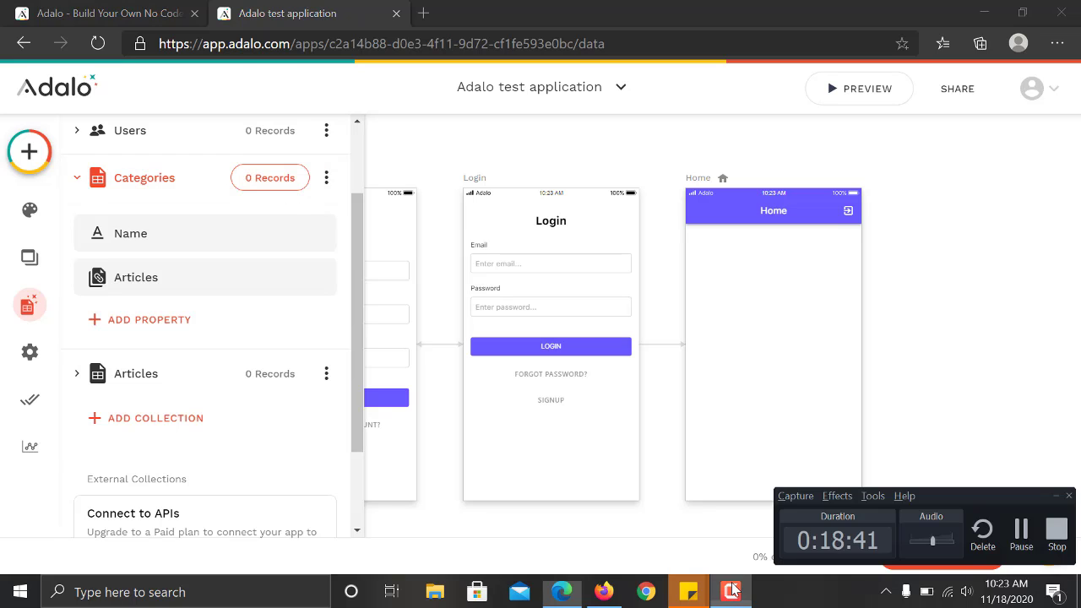
scroll(259, 276, up, 2)
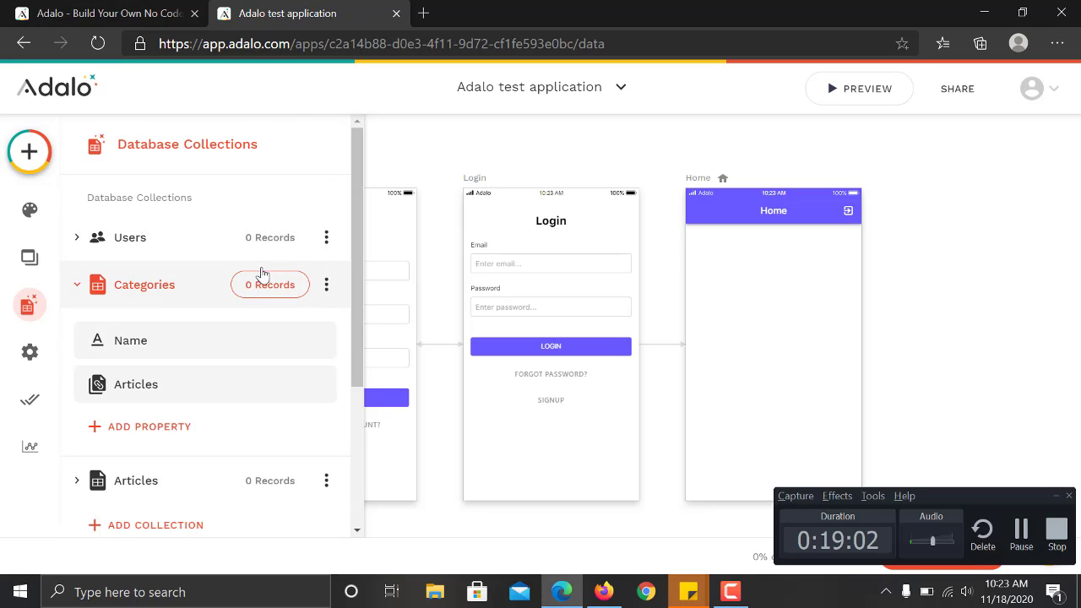
click(327, 283)
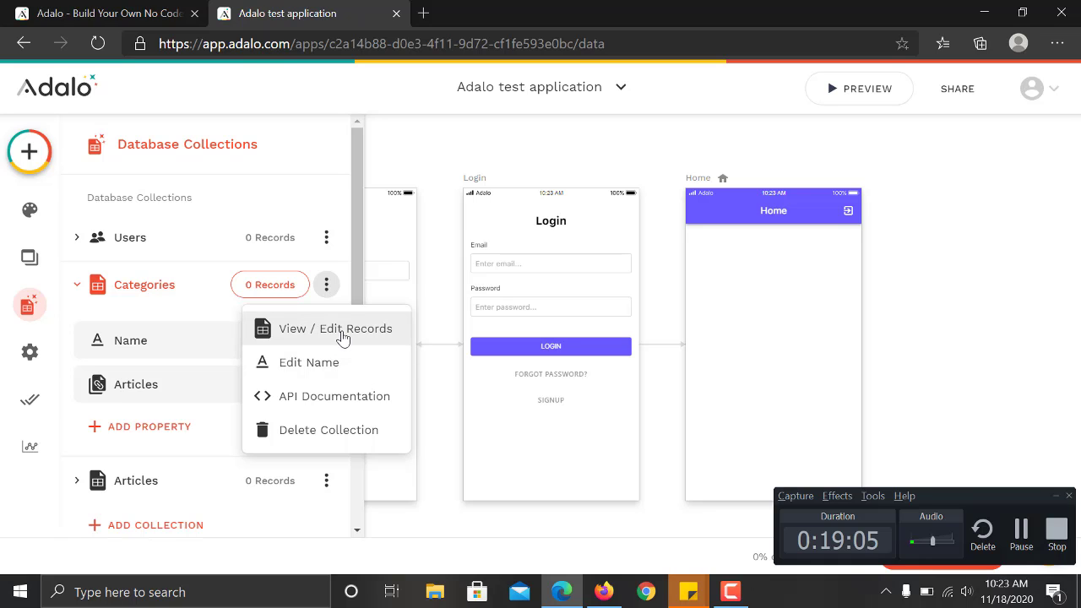
click(342, 337)
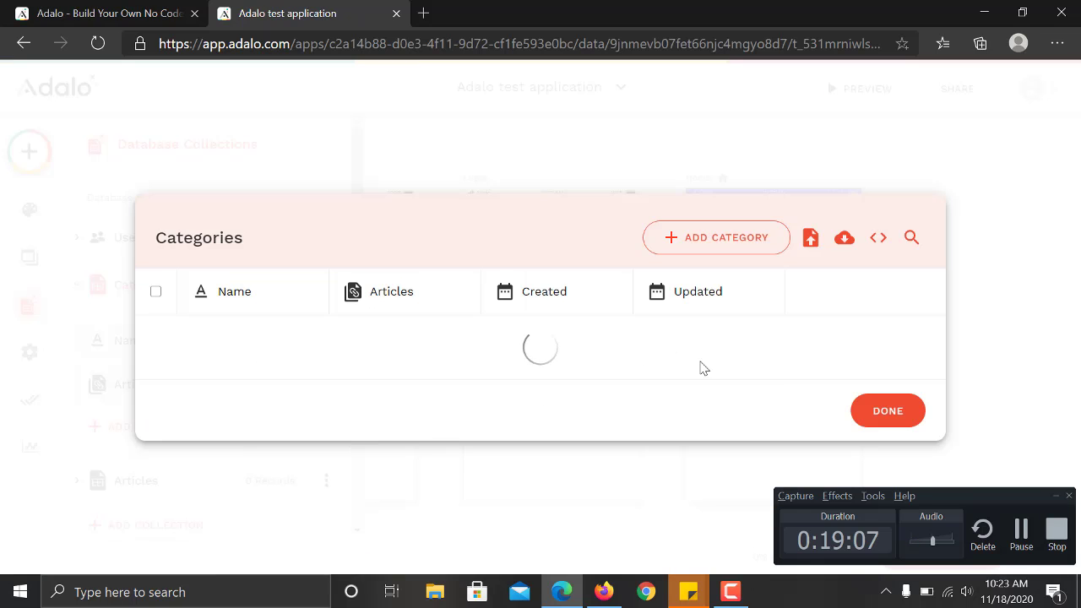
click(726, 262)
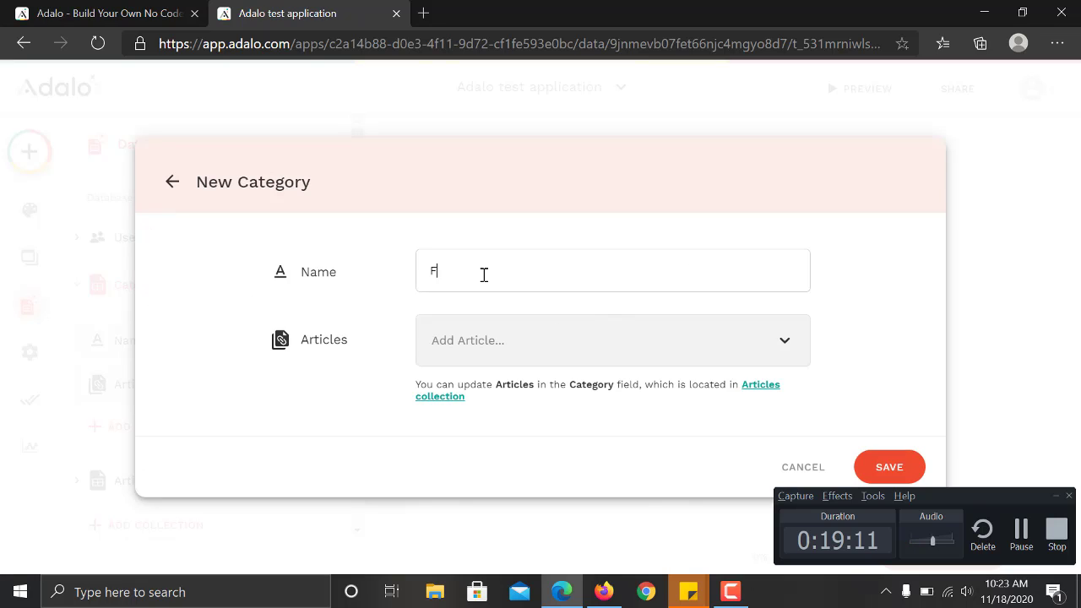
text(Fashion)
click(893, 467)
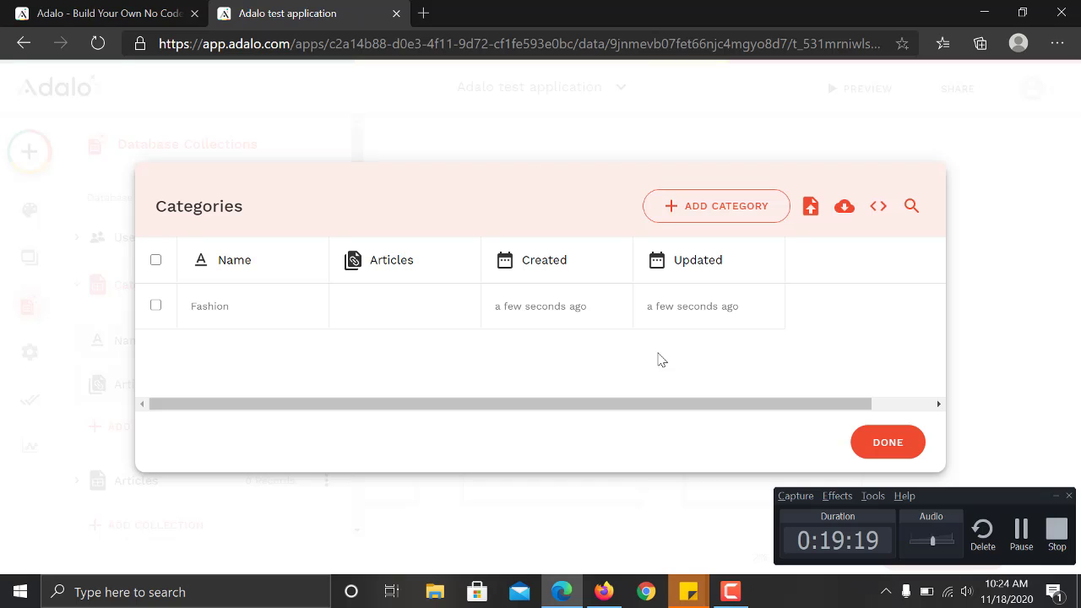
click(888, 444)
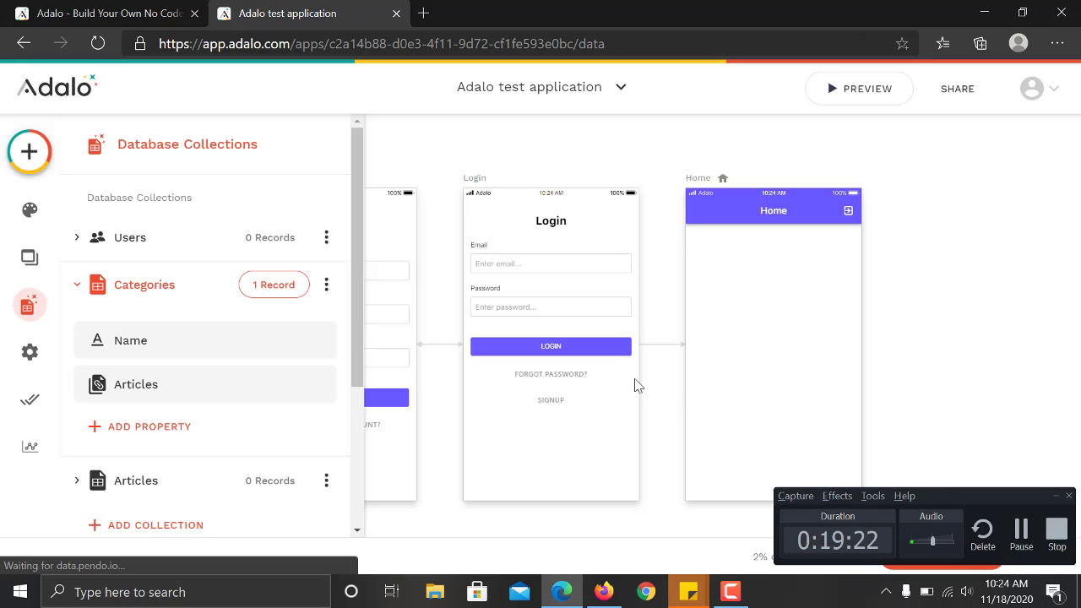
Add 'Sport' and 'Entertainment' records and close the records table.
click(267, 286)
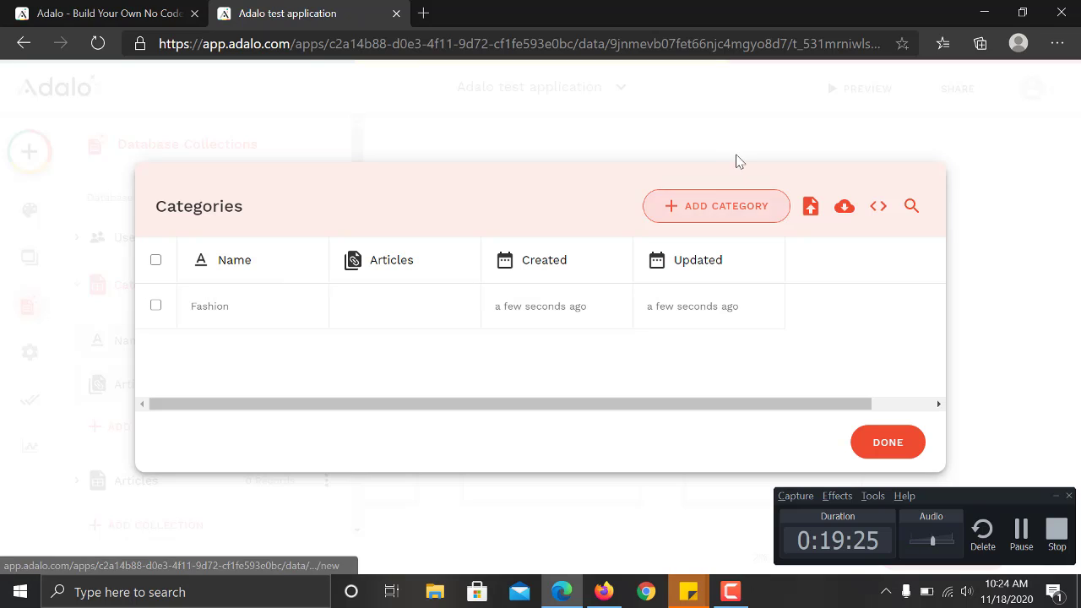
click(738, 205)
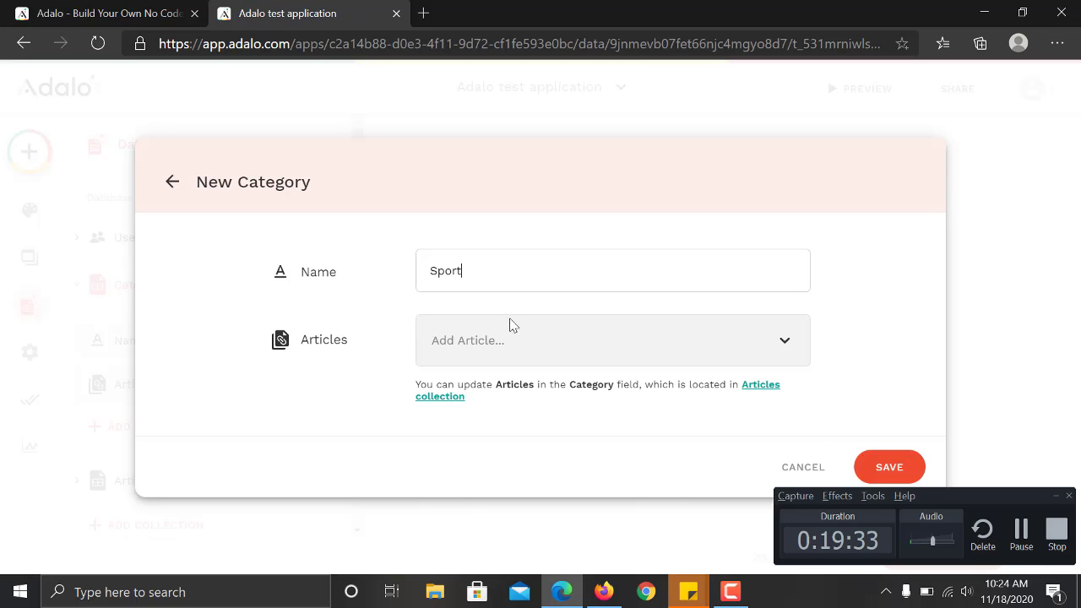
click(878, 465)
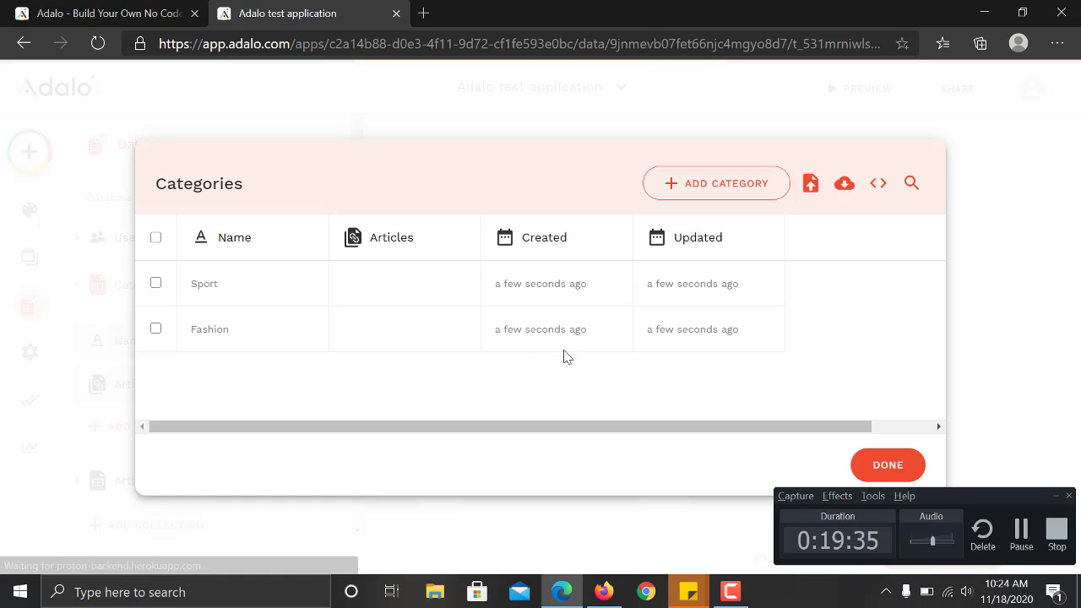
click(681, 192)
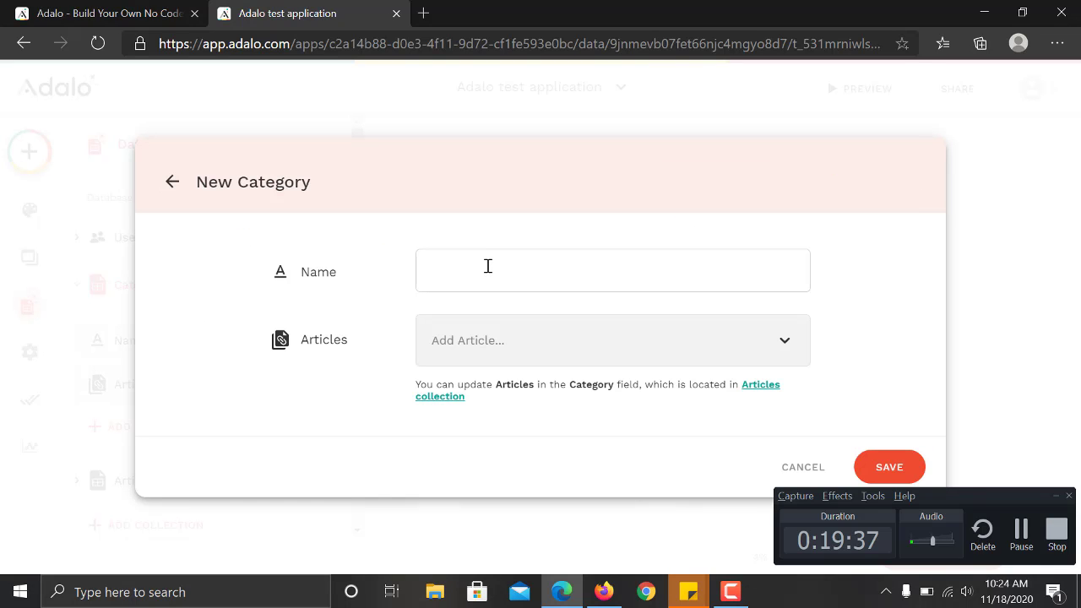
text(Entertainment)
click(901, 469)
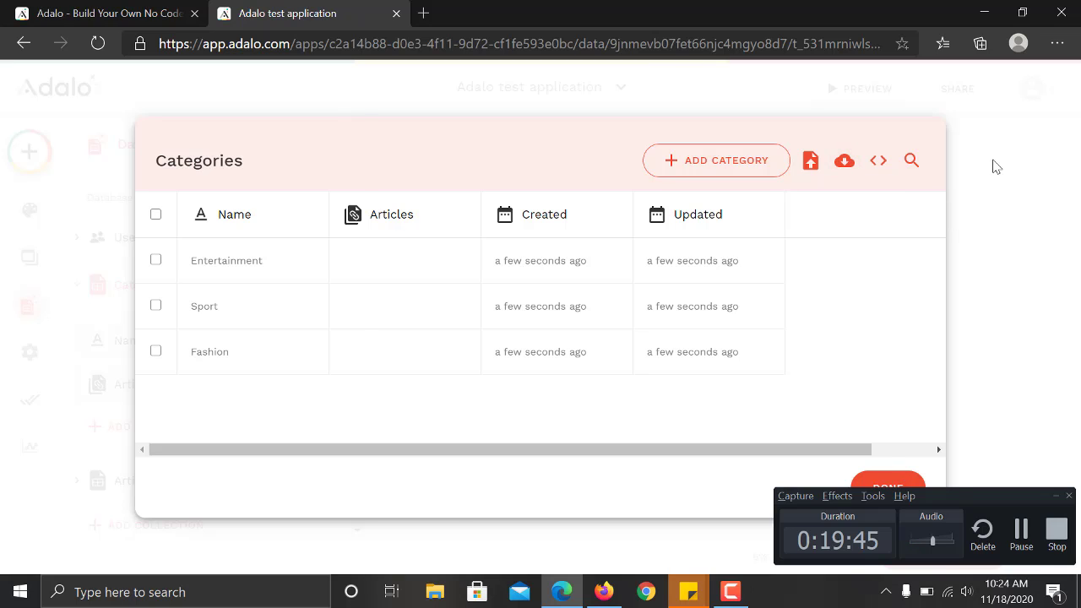
click(995, 166)
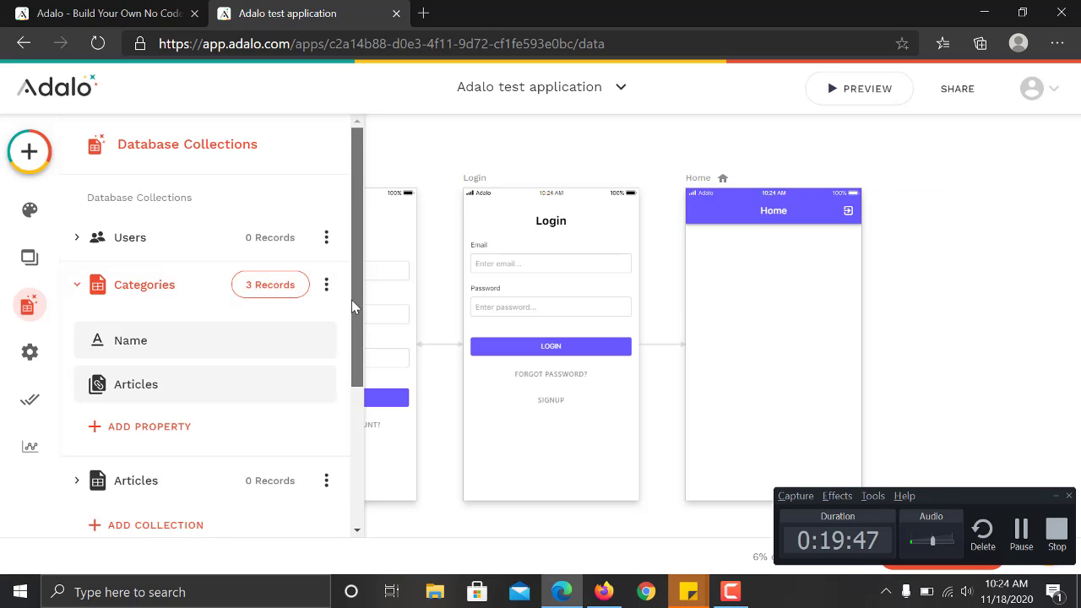
drag(352, 300, 352, 365)
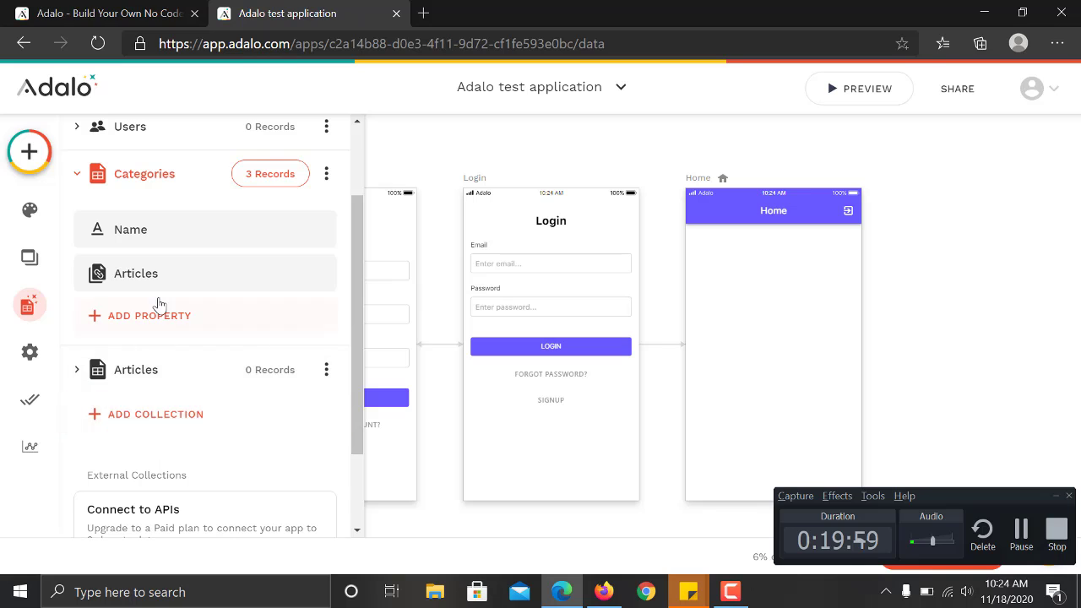
Open the Articles collection's records through View / Edit Records.
click(146, 373)
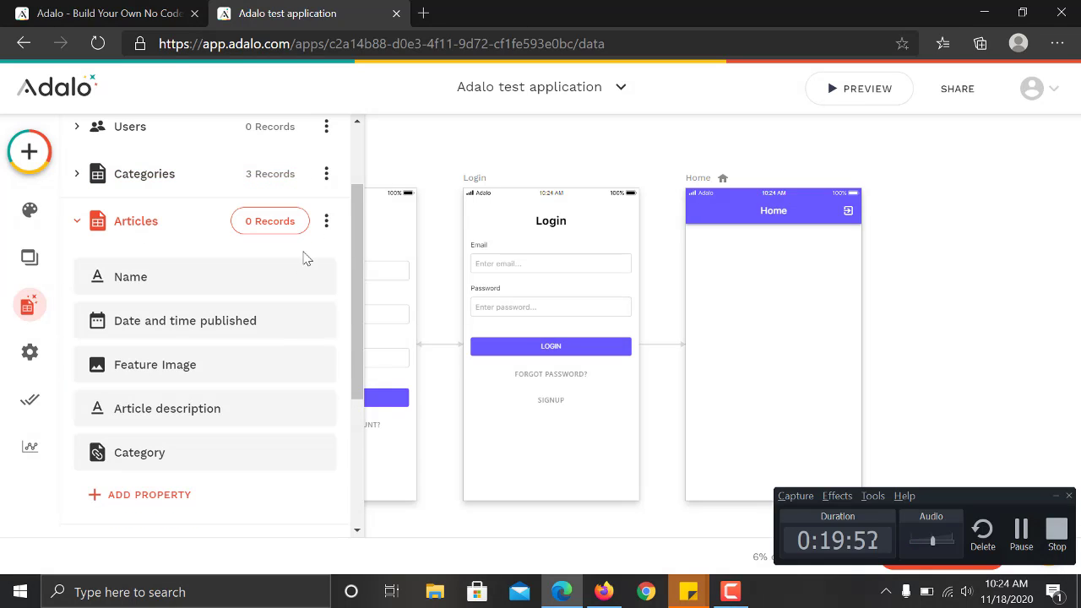
click(157, 225)
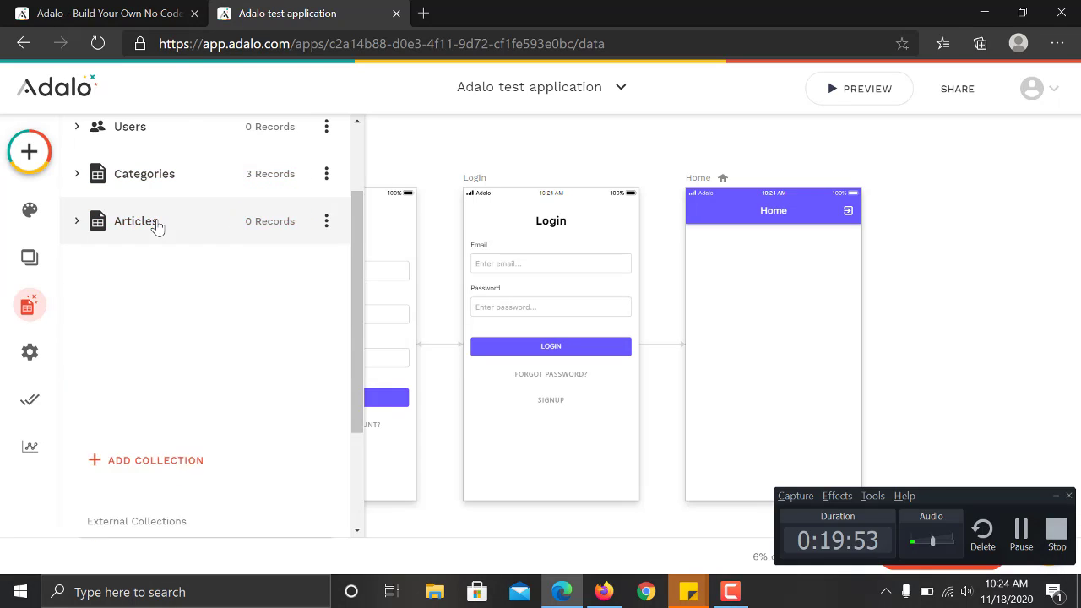
click(326, 257)
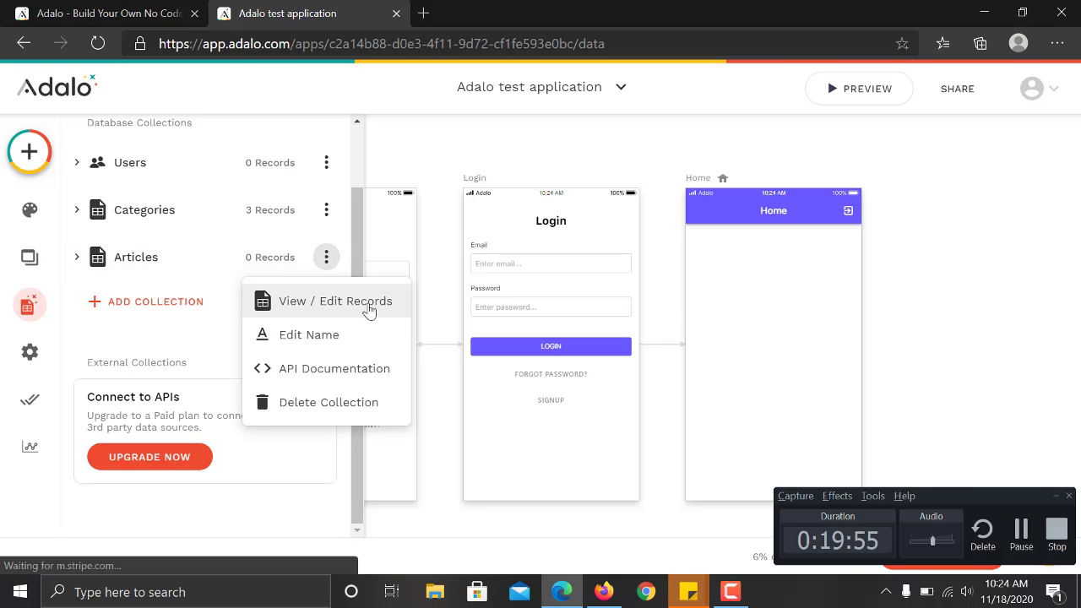
click(369, 310)
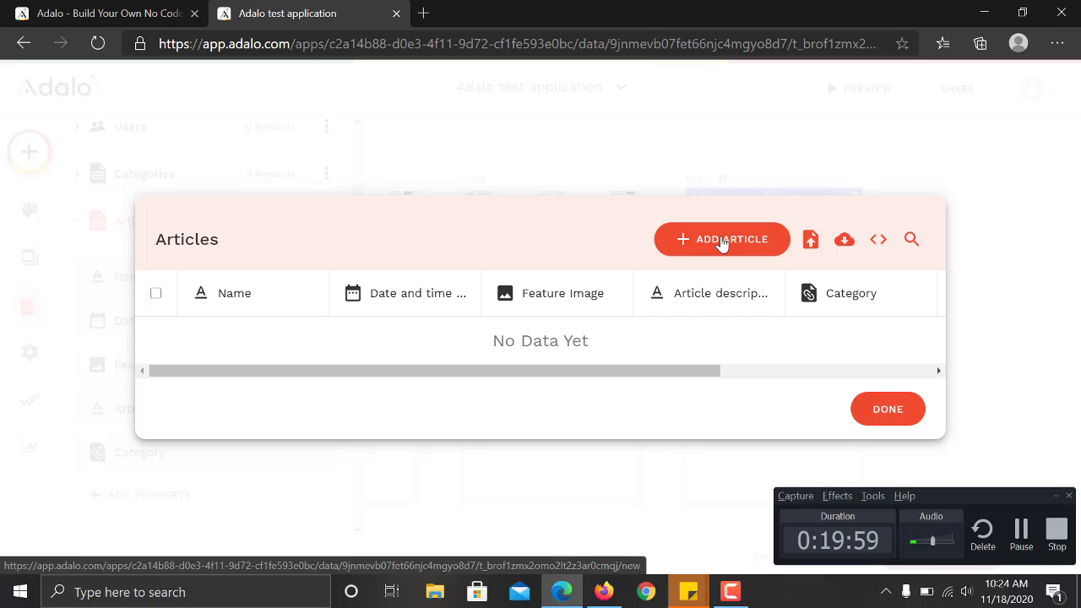
Add a new article named 'Who is a fashion Icon' with publish date 11/18/2020 12:00 AM.
click(723, 244)
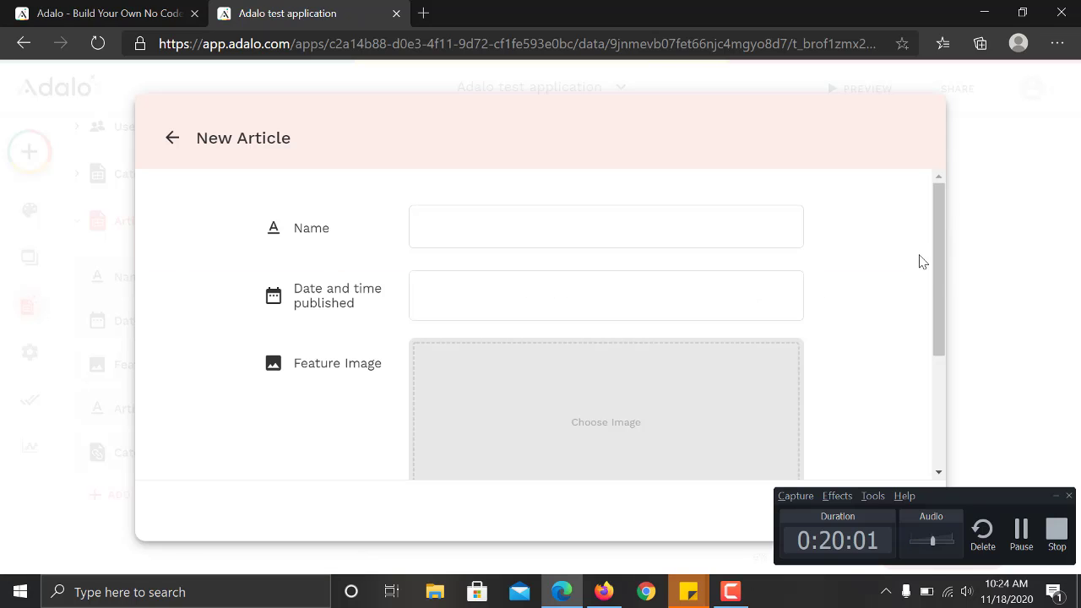
click(523, 215)
text(Who is a fashion Icon l)
click(518, 274)
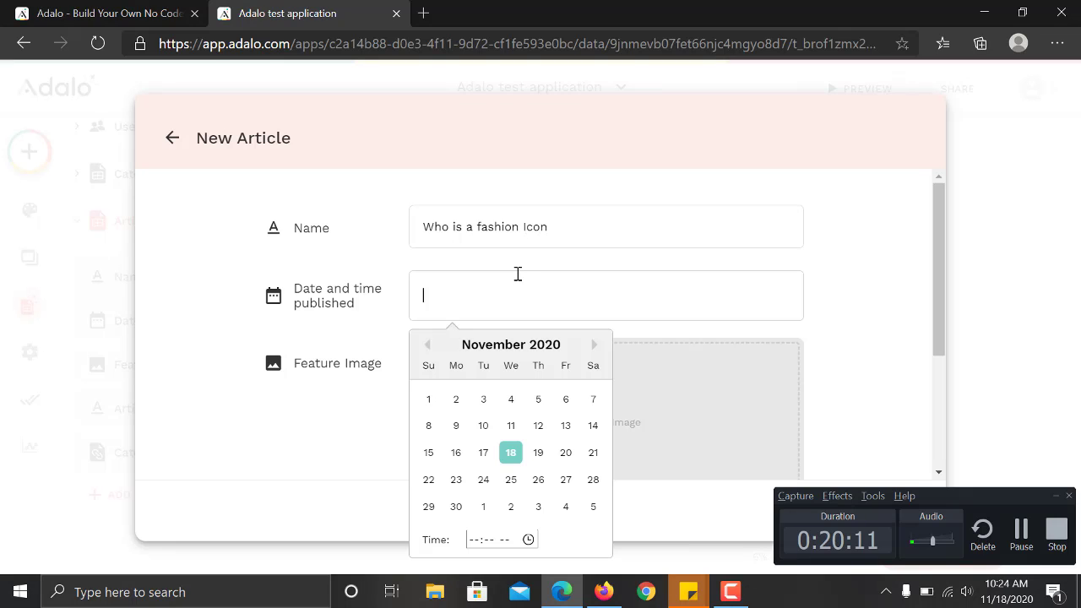
click(511, 454)
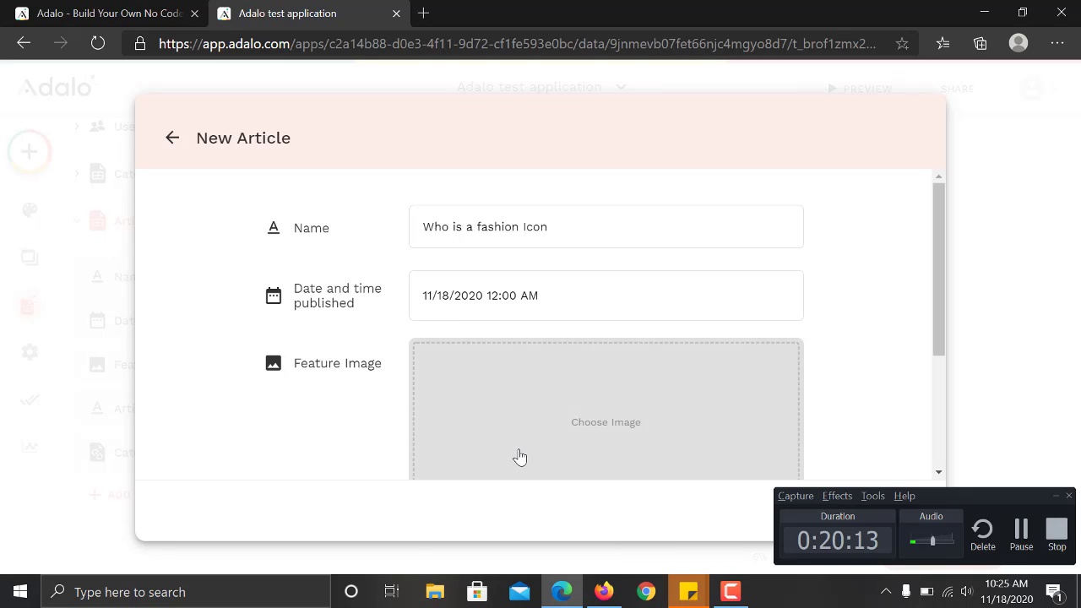
drag(942, 290, 929, 361)
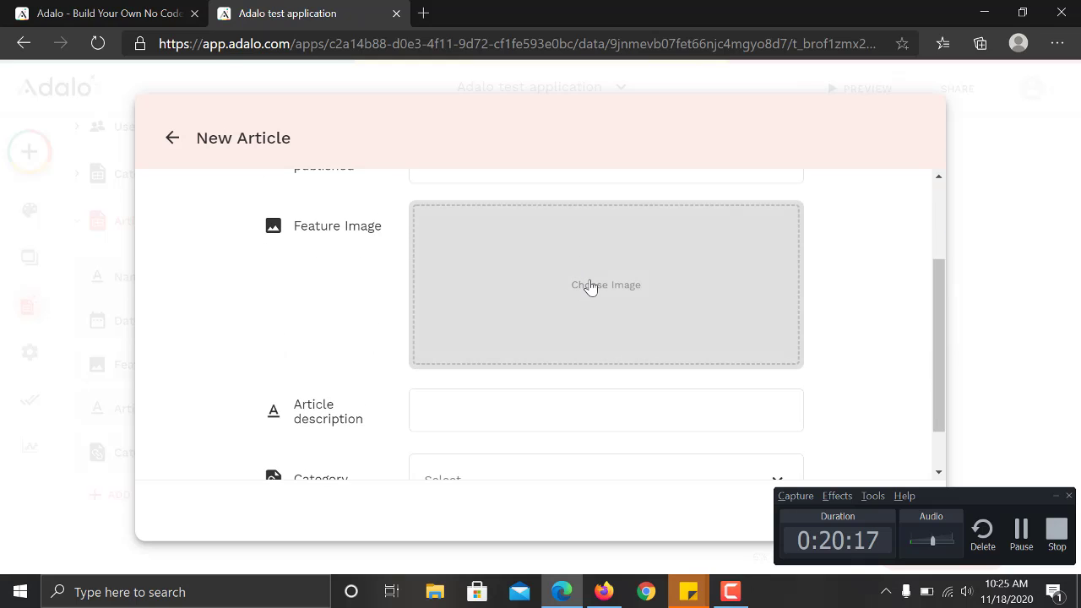
Upload undraw_podcast_q6p7.png from Downloads as the feature image, then open a blank browser tab.
click(591, 287)
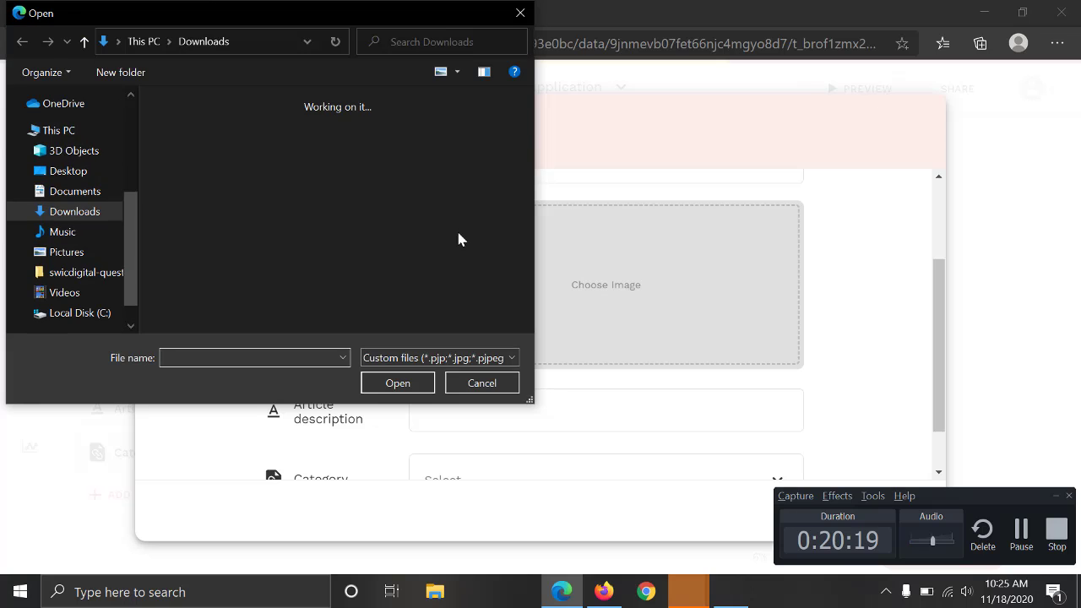
mouse_move(529, 113)
mouse_down()
mouse_move(526, 154)
mouse_move(527, 106)
mouse_up()
click(181, 283)
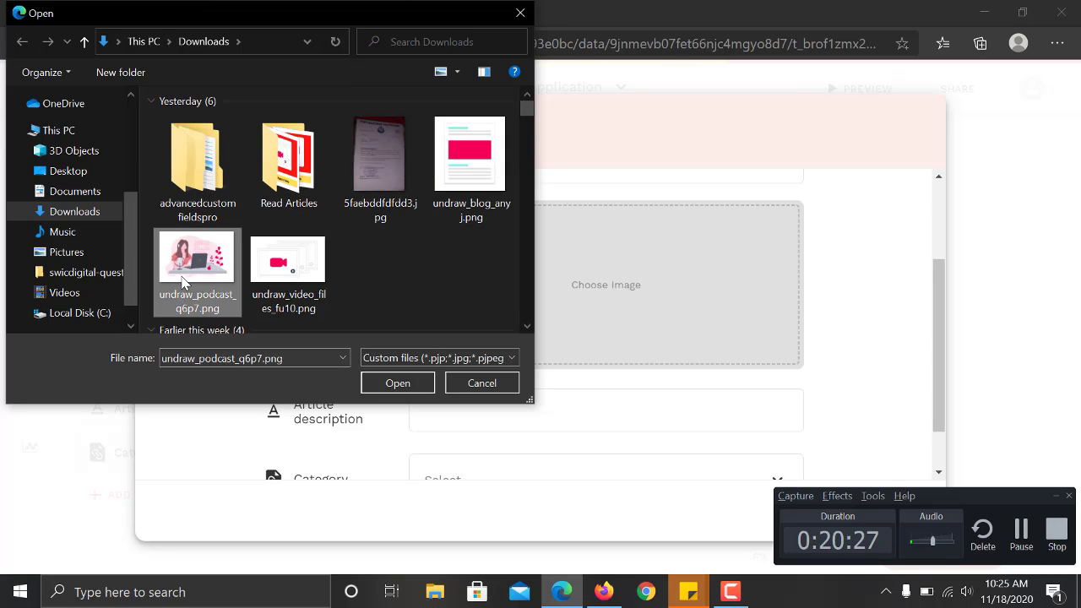
click(400, 382)
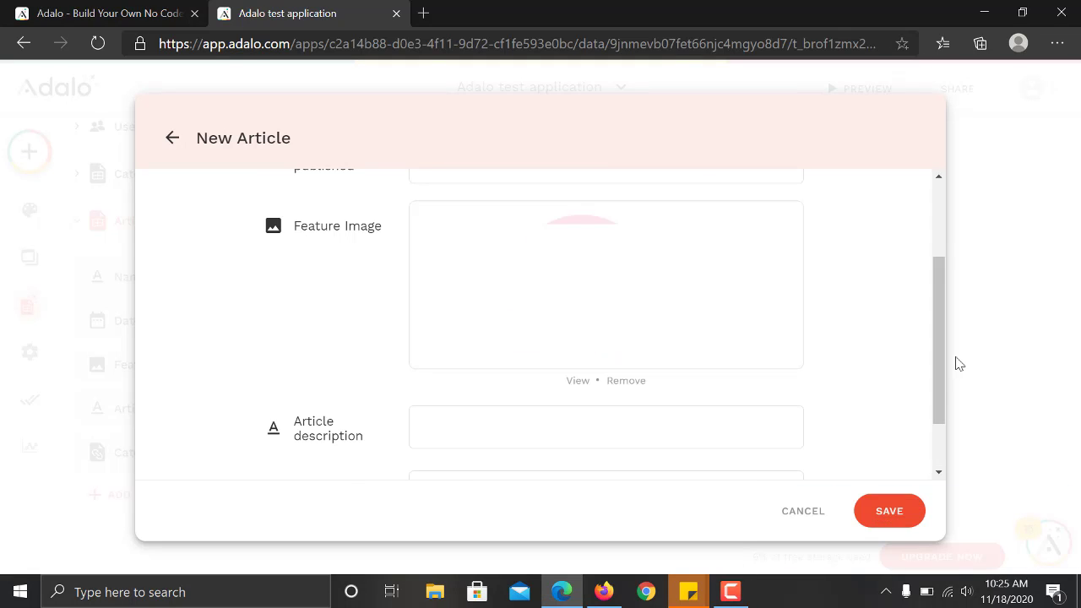
drag(935, 336, 937, 397)
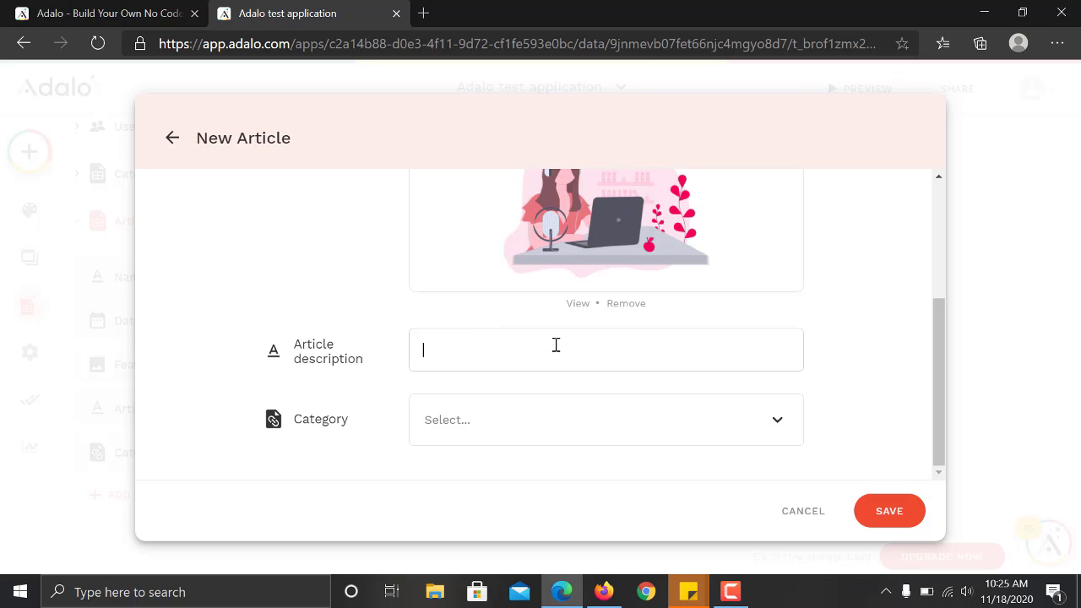
click(425, 11)
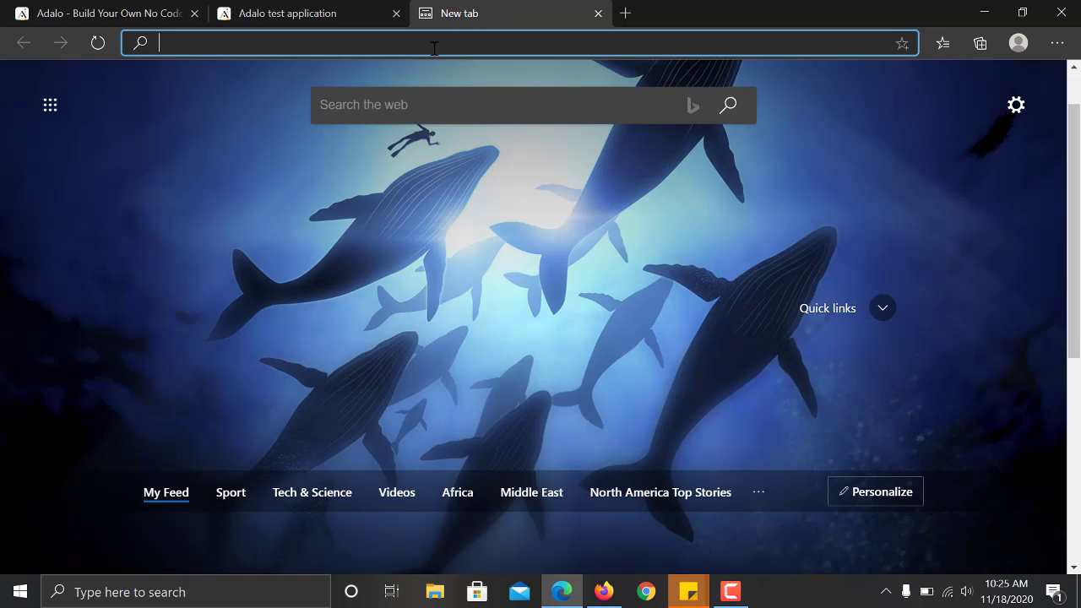
Search Google for 'fashion blog' from the new tab's address bar.
text(fash)
key(BackSpace)
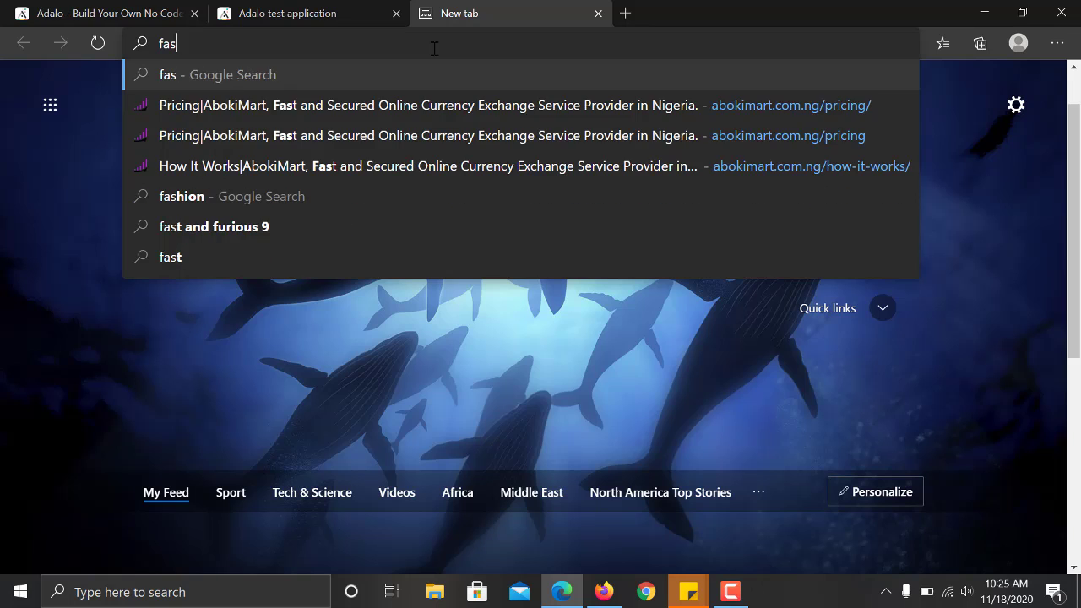
text(hio)
key(BackSpace)
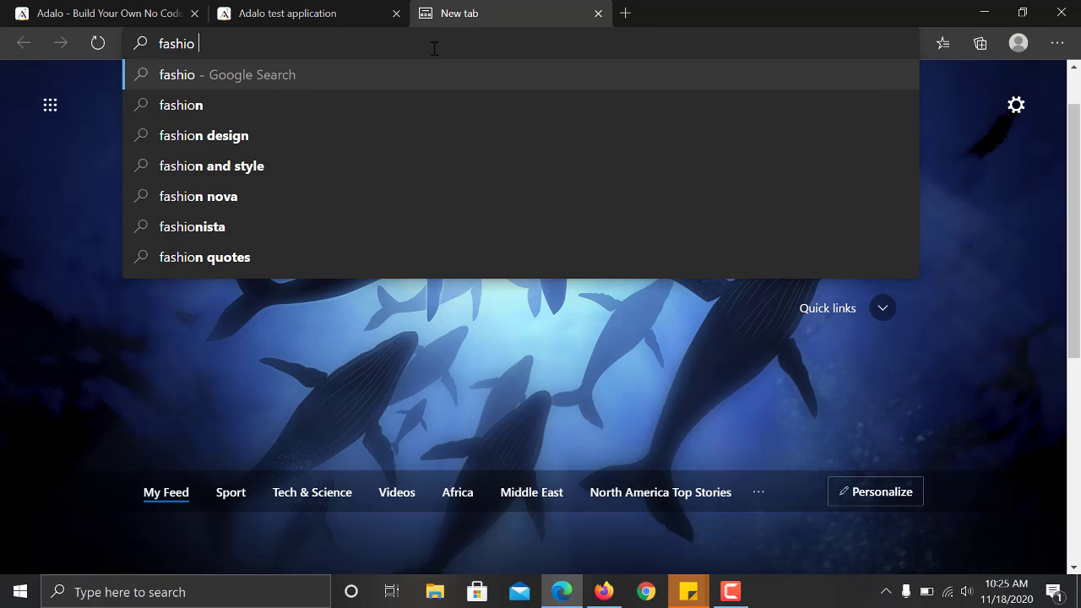
text(n v)
key(BackSpace)
text(blgo)
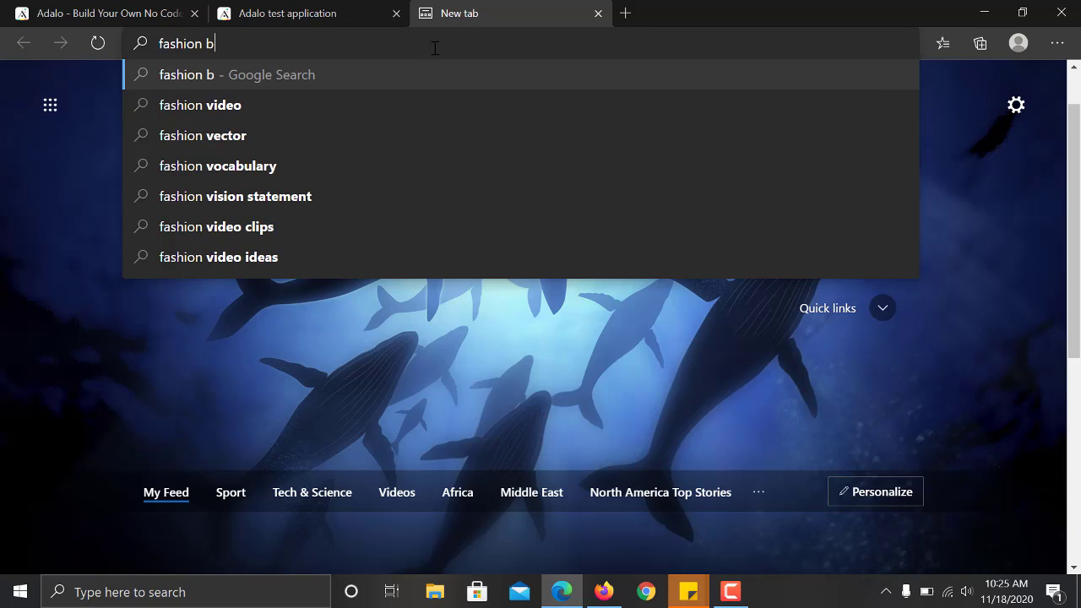
key(BackSpace)
key(BackSpace)
text(og)
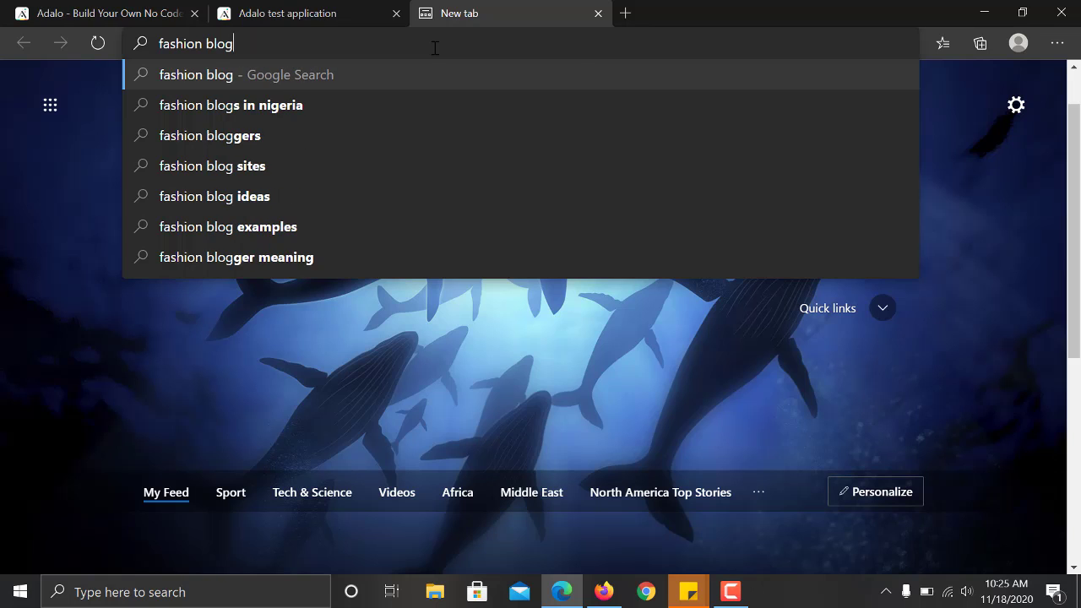
key(Return)
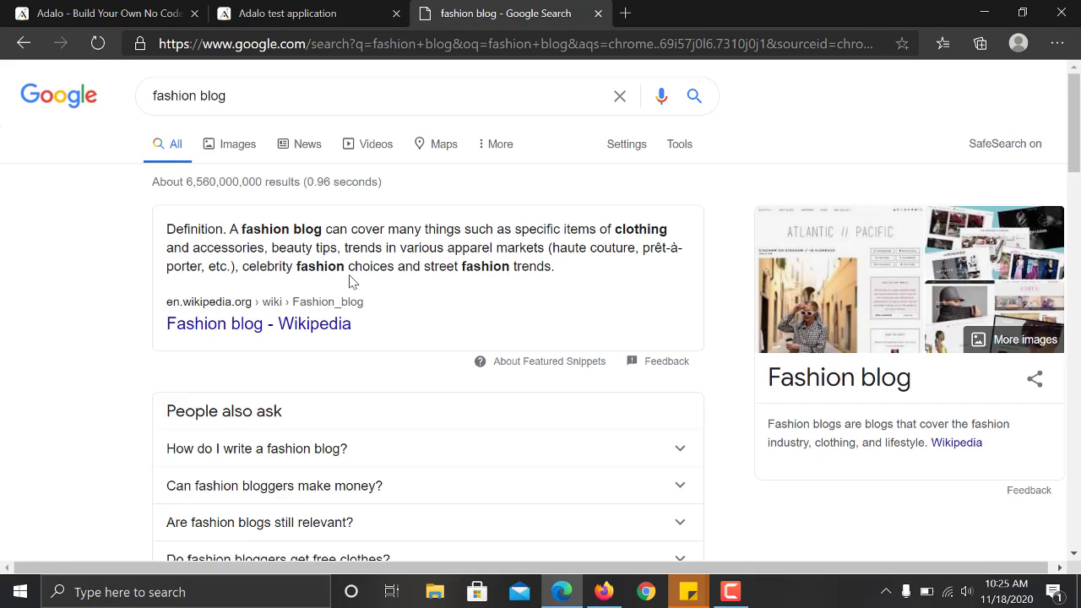
Browse the Nigeria fashion blogs result, return, and select the fashion blog definition paragraph.
drag(1076, 140, 1080, 220)
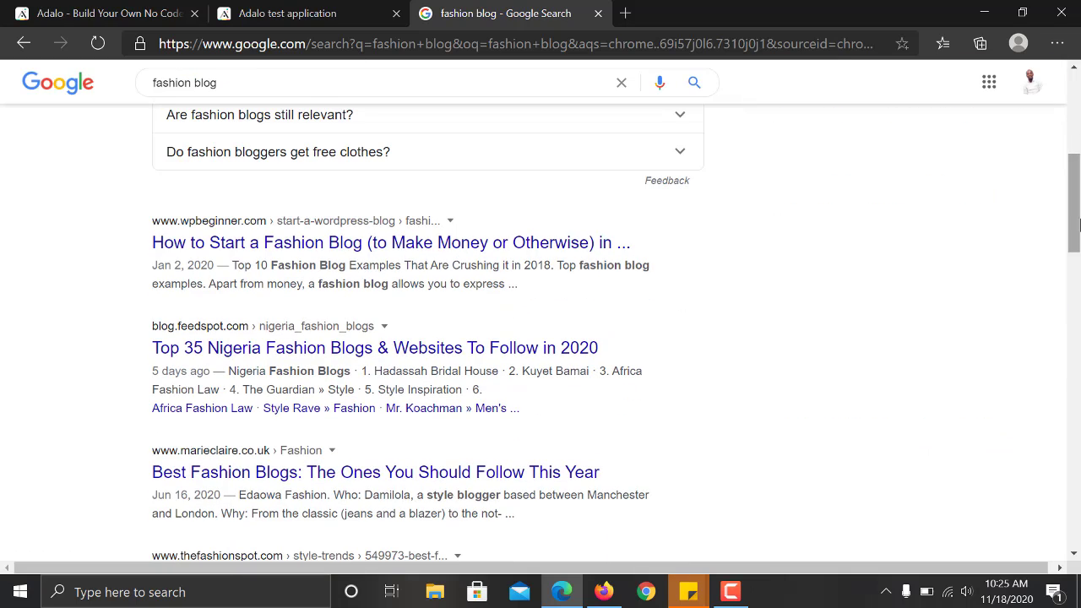
click(368, 348)
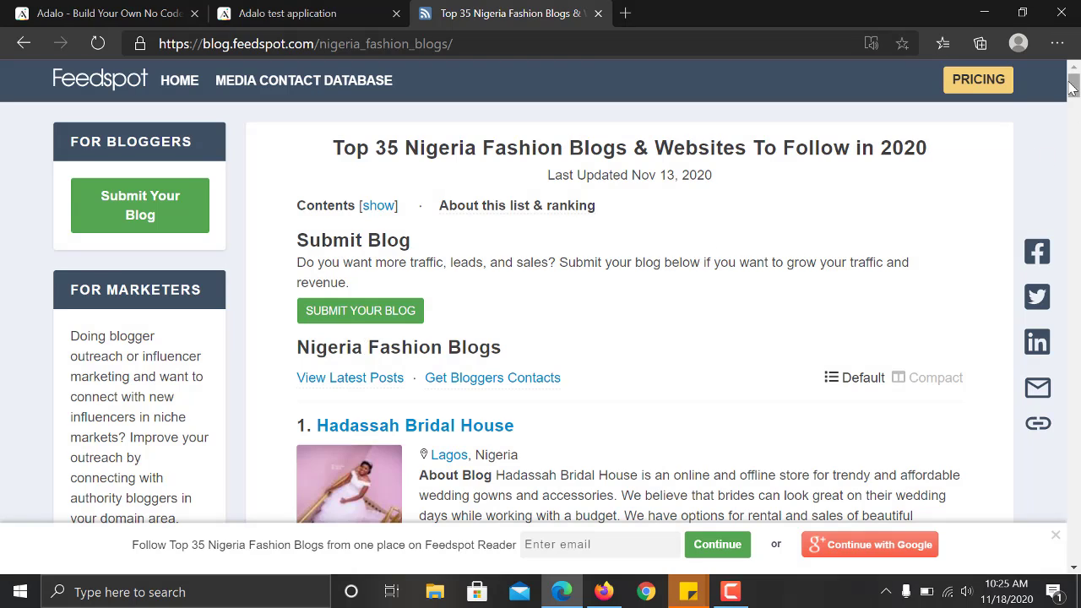
mouse_move(1073, 87)
mouse_down()
mouse_move(1073, 121)
mouse_move(1073, 99)
mouse_up()
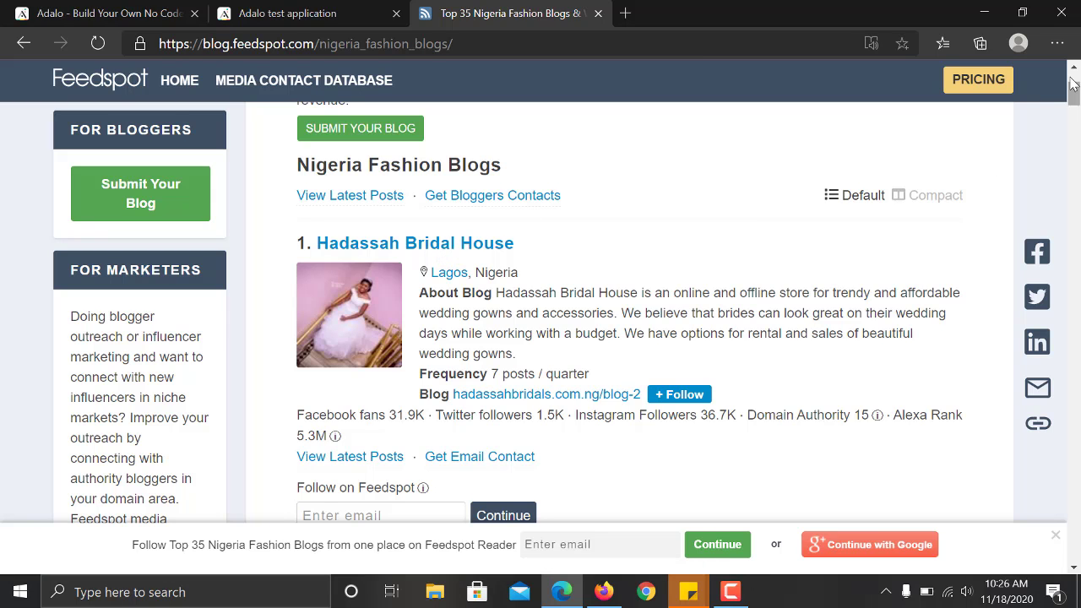
drag(1073, 91, 1073, 82)
click(21, 43)
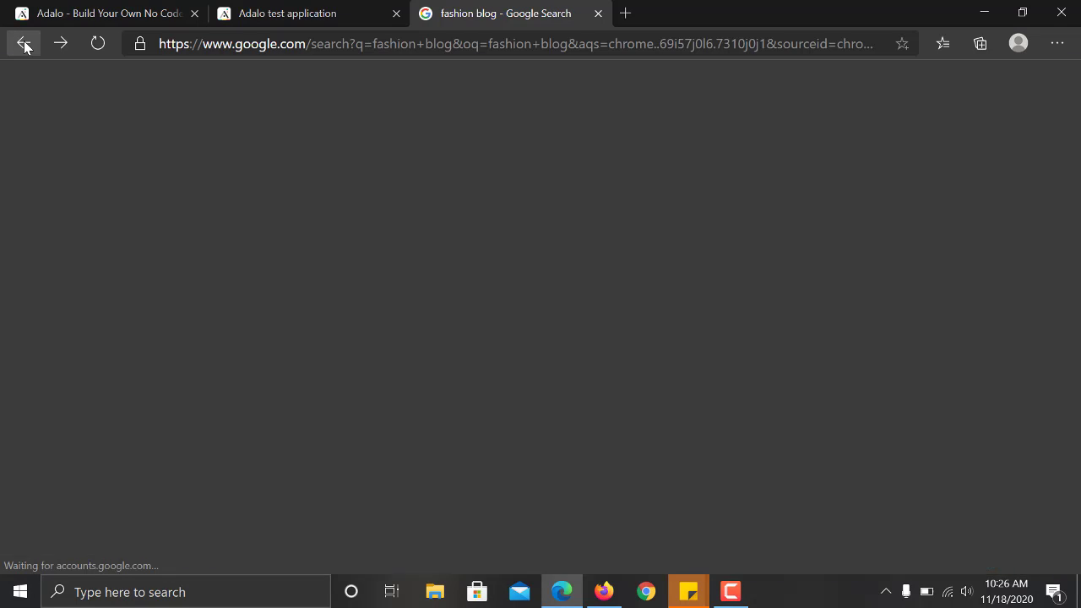
scroll(1077, 300, down, 4)
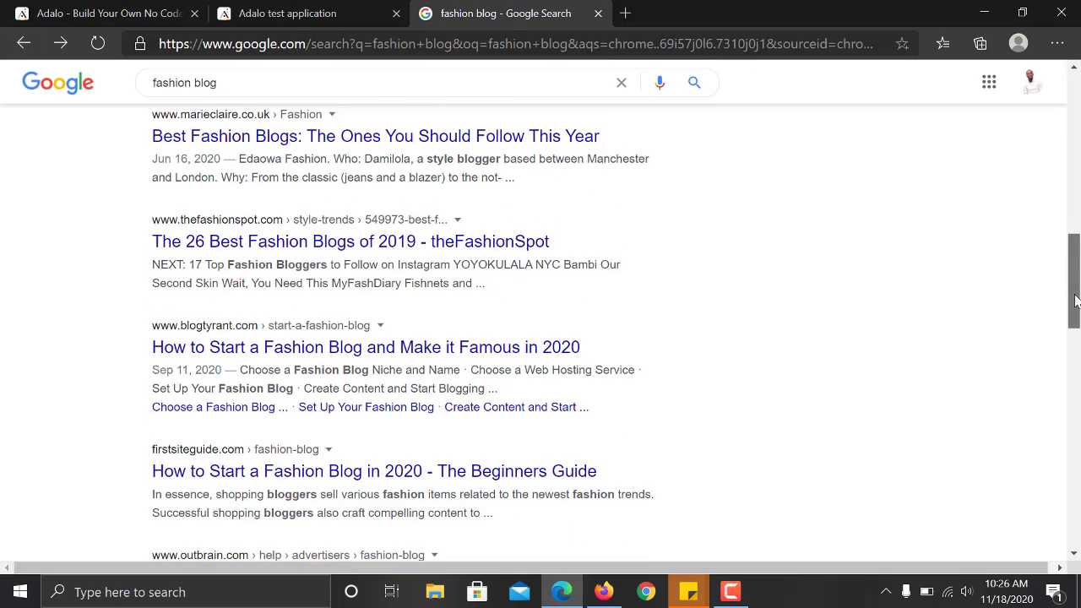
drag(1077, 308, 1072, 153)
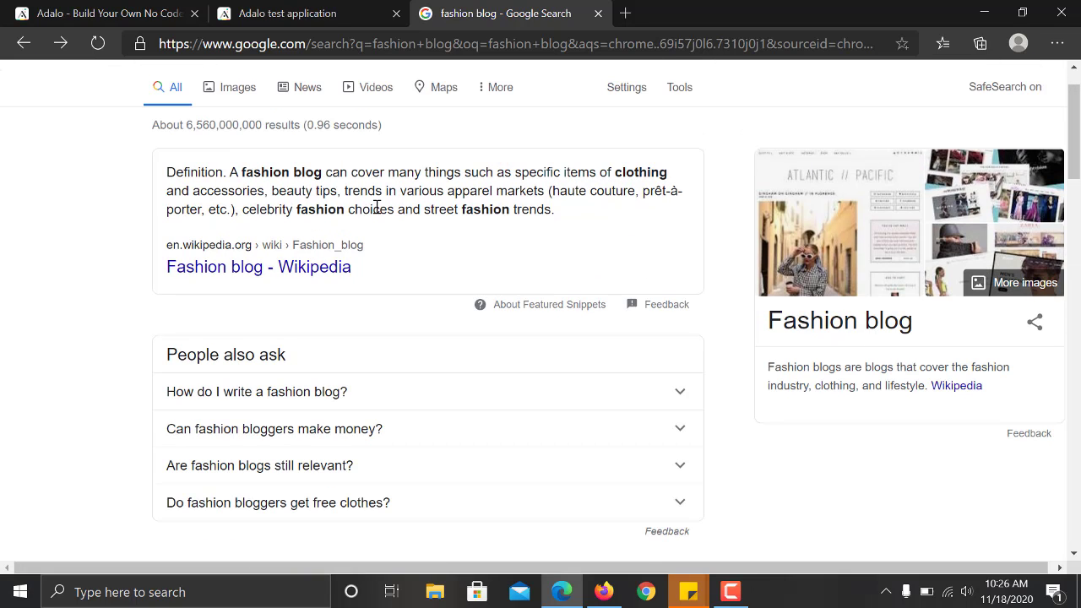
drag(171, 171, 681, 241)
key(ctrl+c)
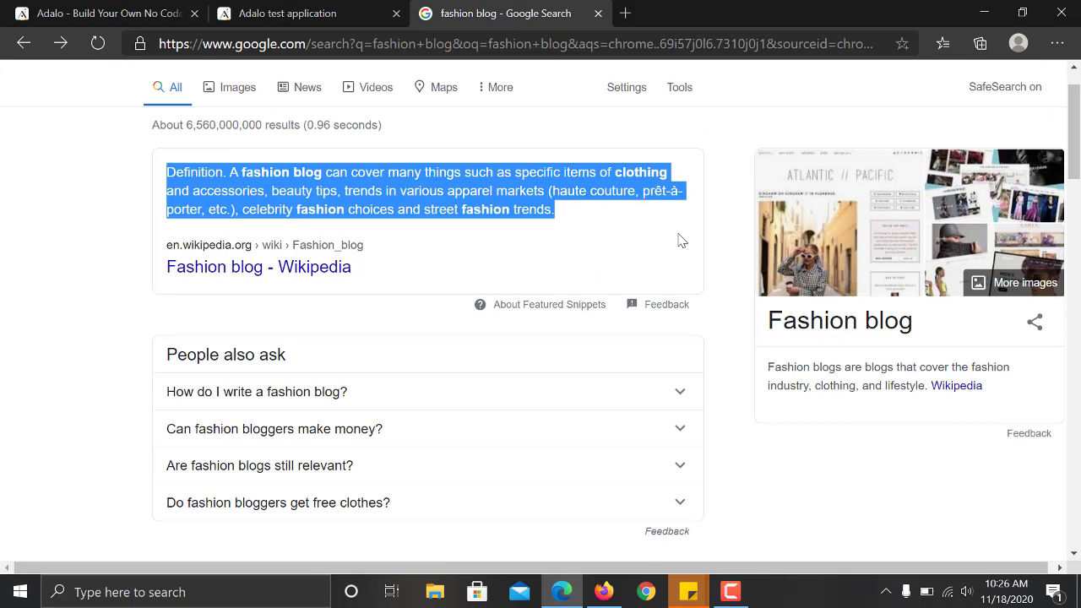
Paste the fashion blog definition as the article description and save the record.
click(285, 11)
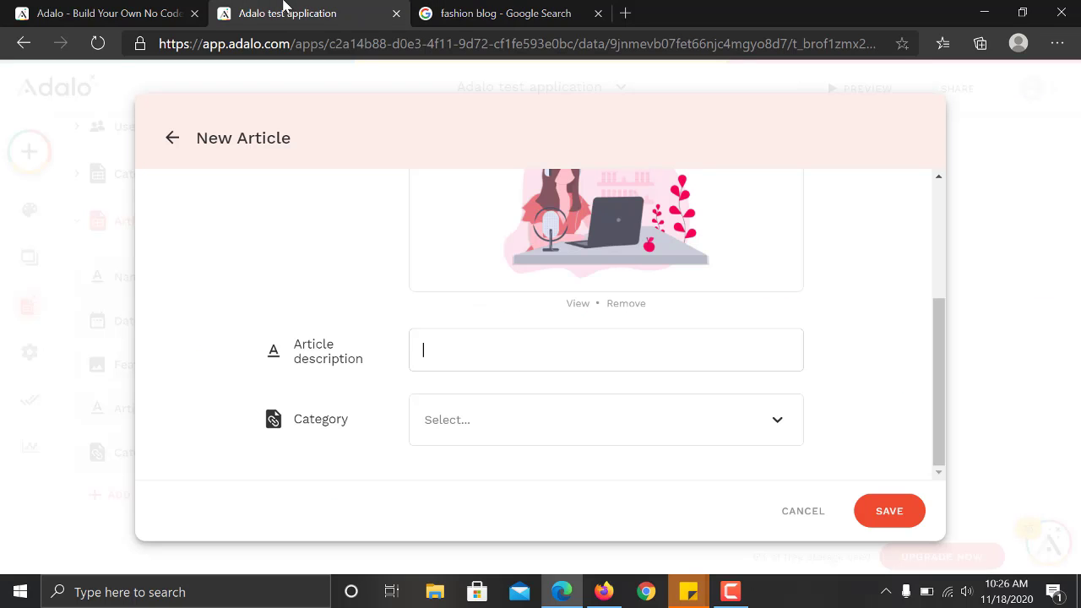
key(ctrl+v)
key(Return)
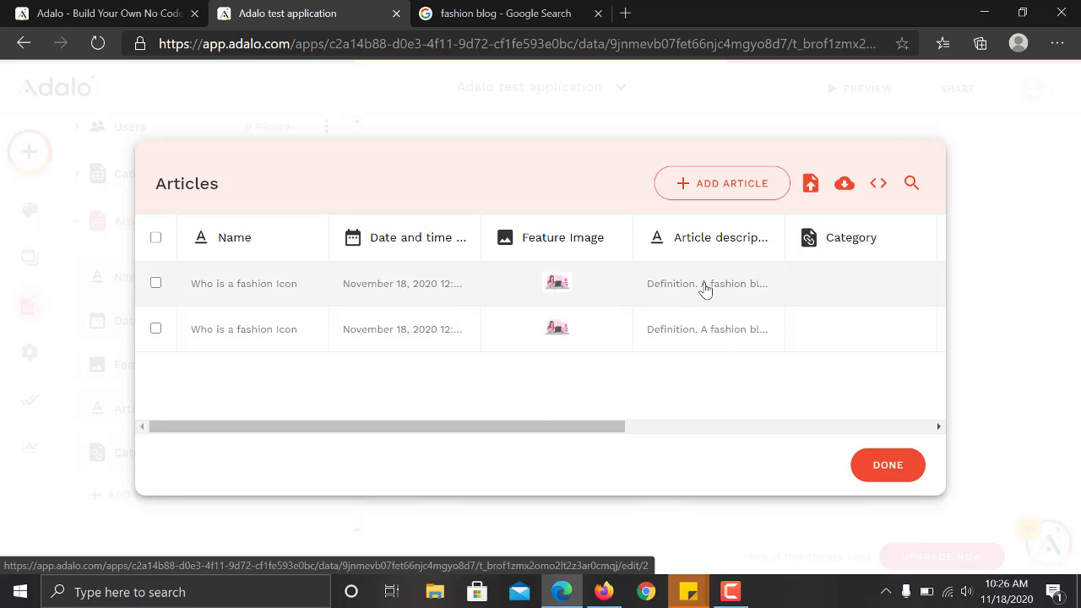
Assign the Fashion category to the first article and save it.
click(703, 289)
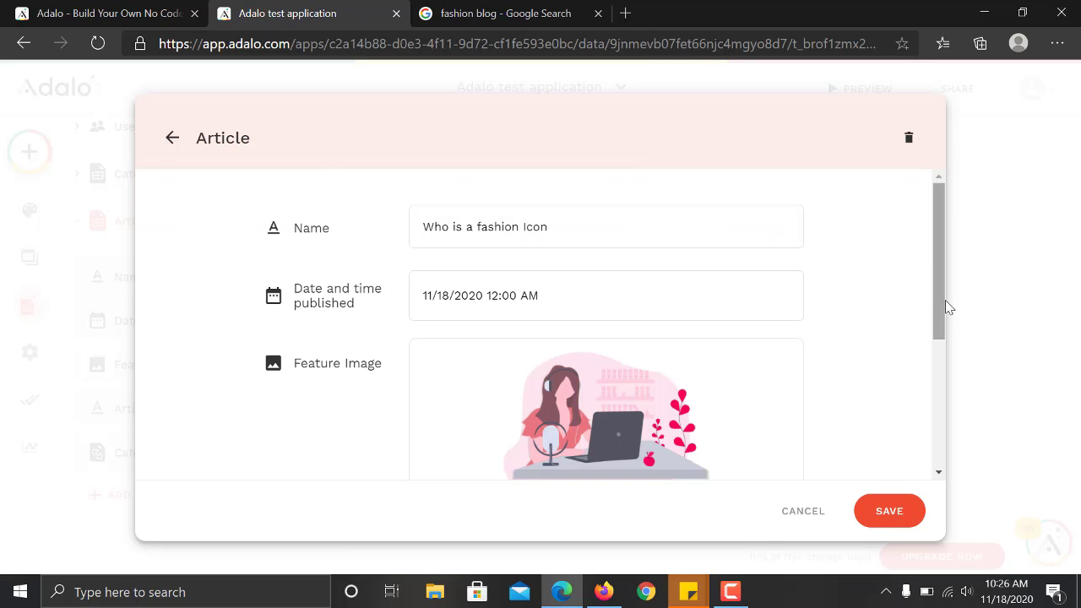
drag(944, 306, 941, 490)
click(591, 423)
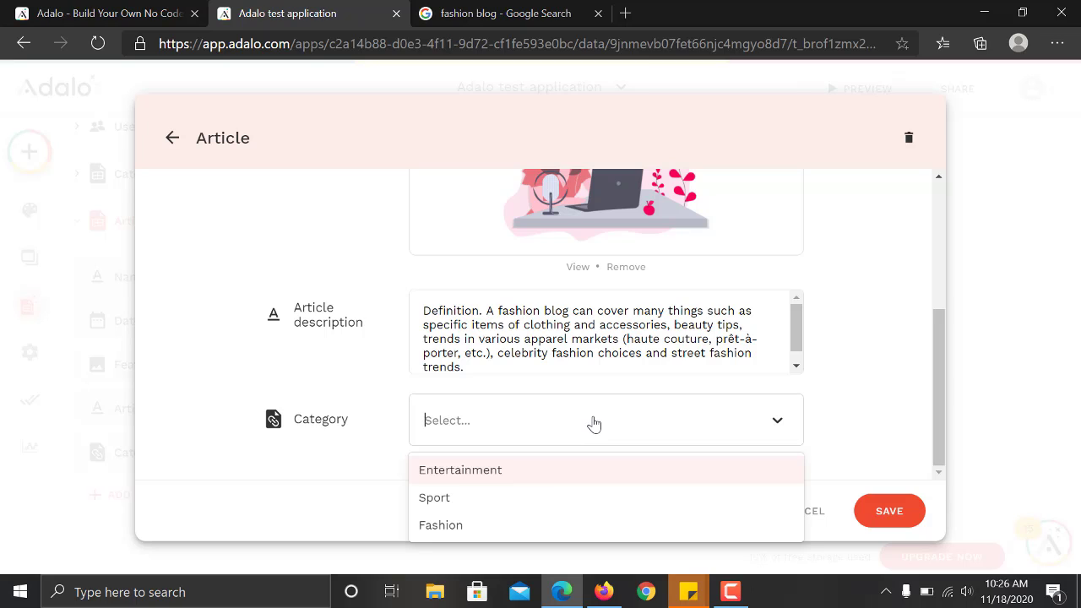
click(544, 530)
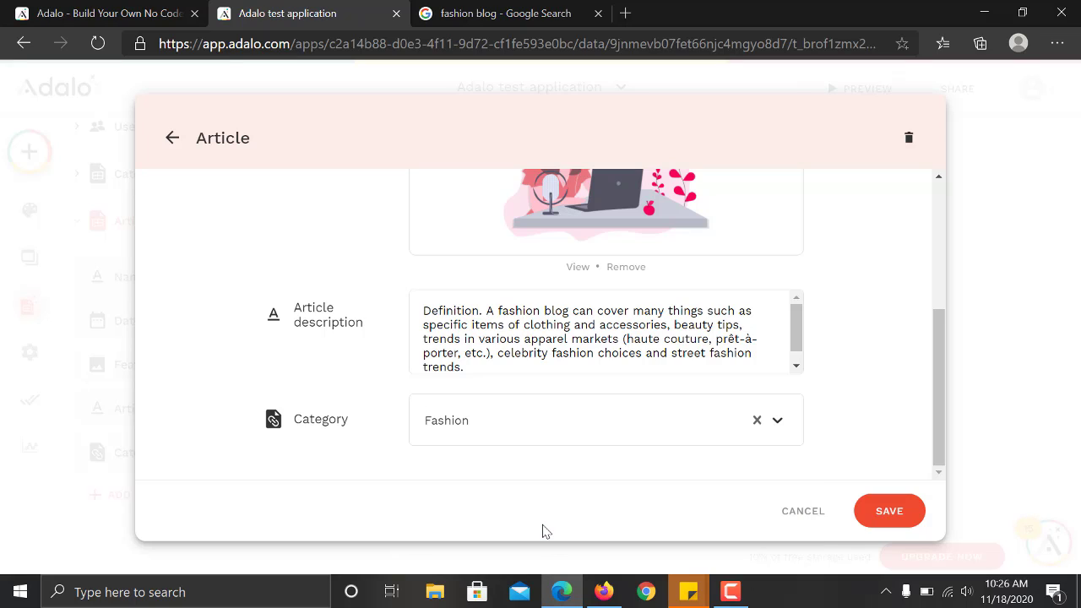
click(893, 511)
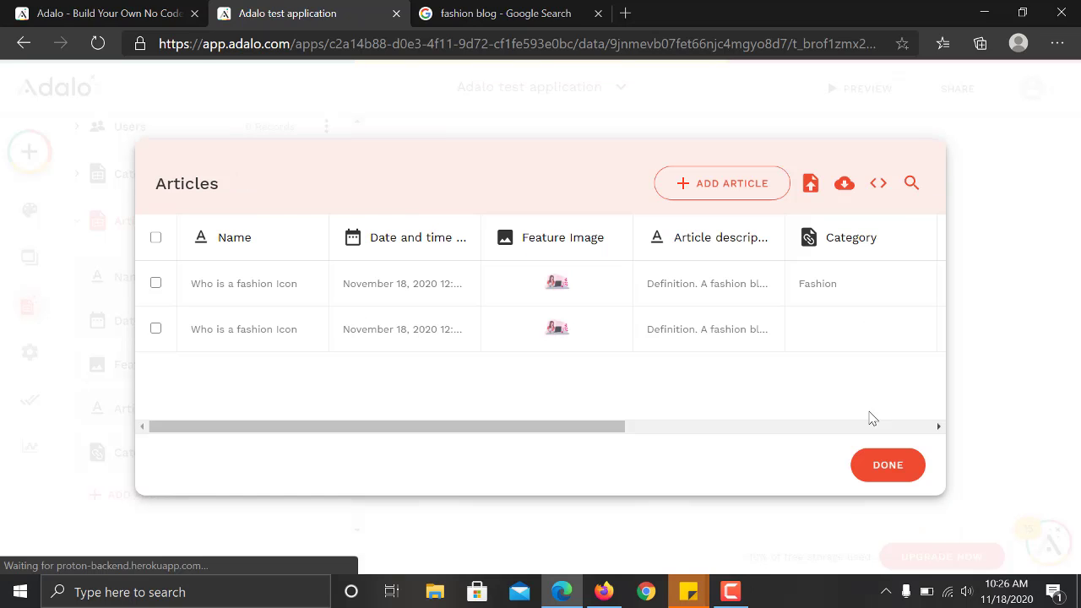
Open the duplicate article and set its category to Sport.
click(460, 333)
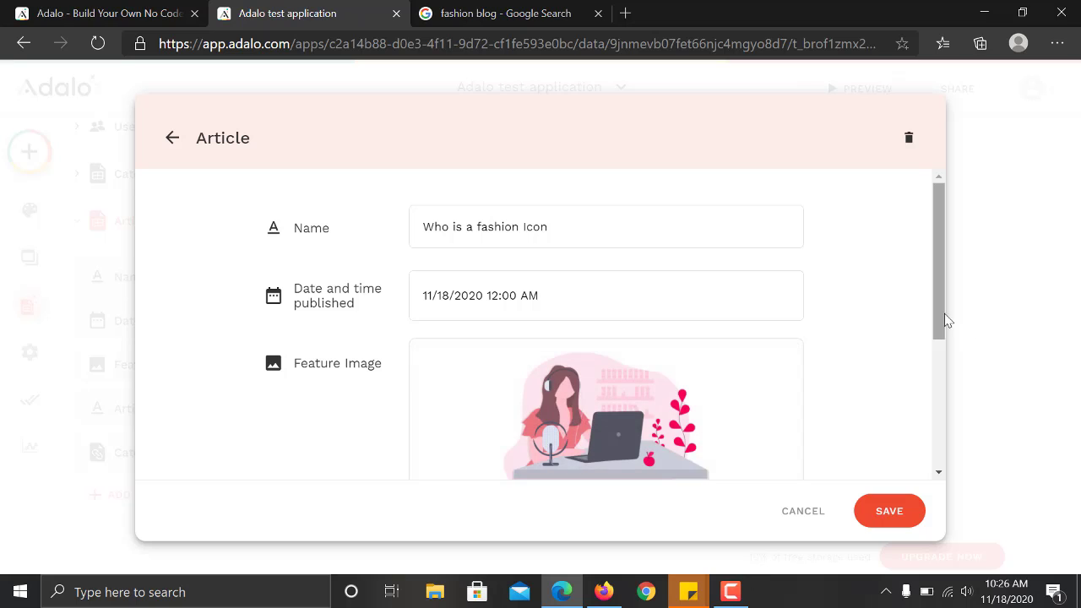
scroll(944, 381, down, 2)
click(509, 465)
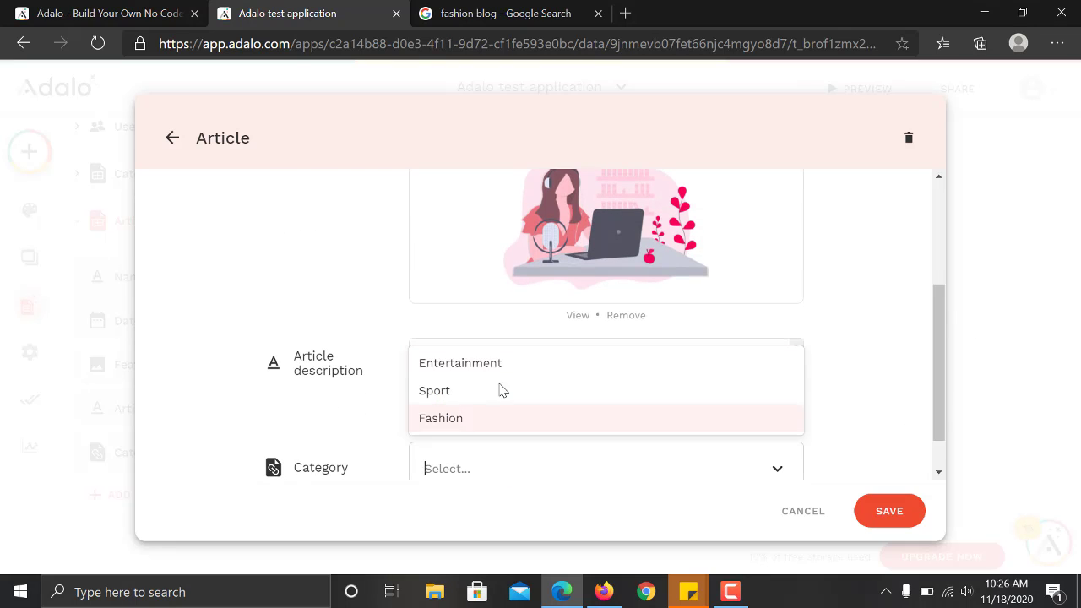
click(498, 391)
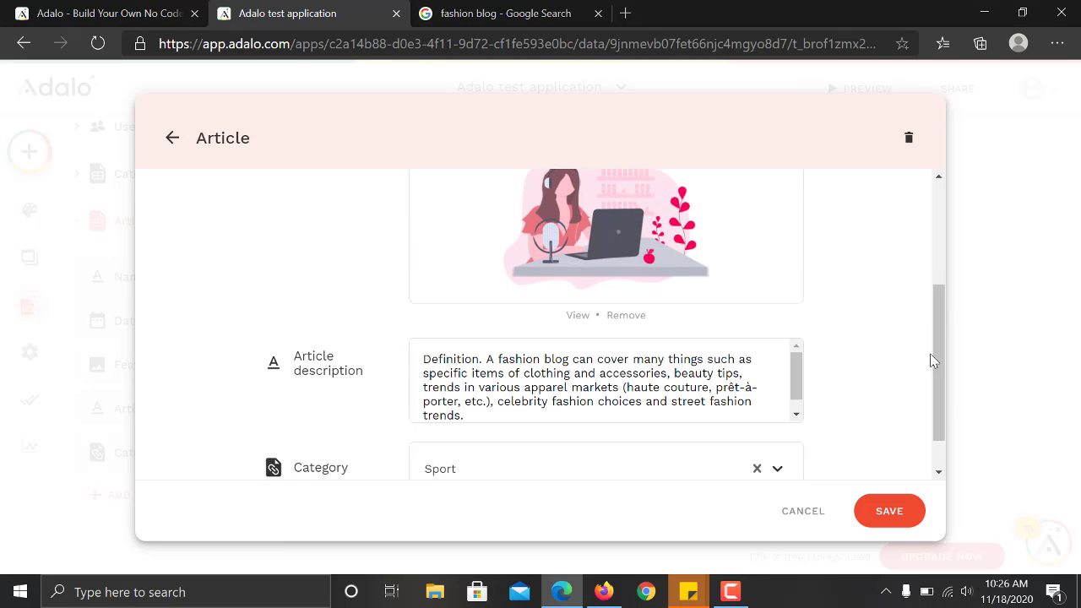
scroll(937, 362, up, 2)
Rename it 'Who is a sport Icon', set the publish date to 11/17/2020, and save.
drag(580, 219, 478, 230)
click(476, 224)
key(BackSpace)
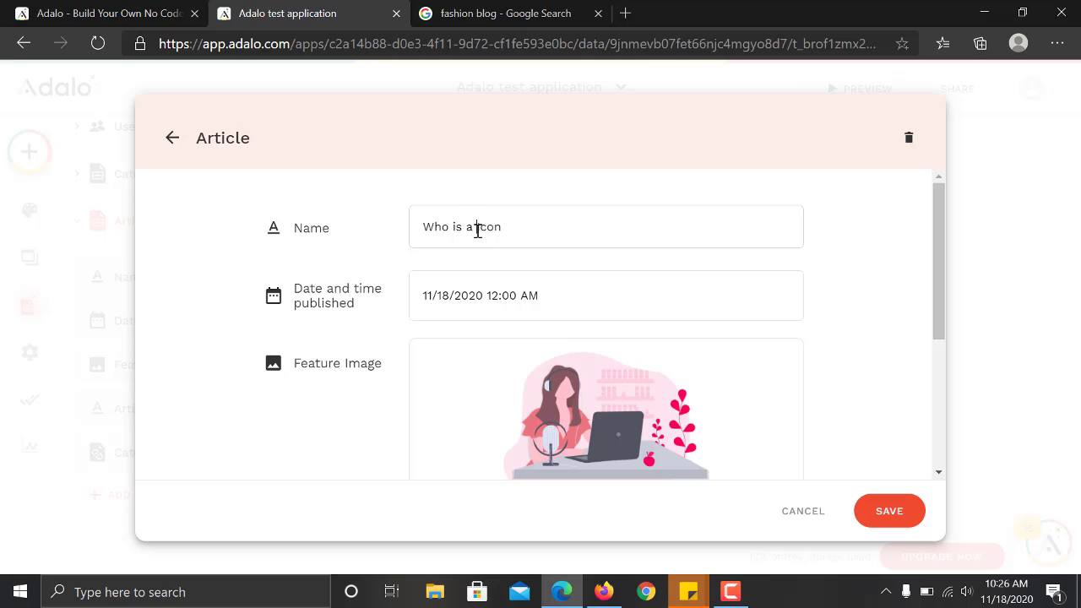
text(Icon)
text(sport)
click(533, 295)
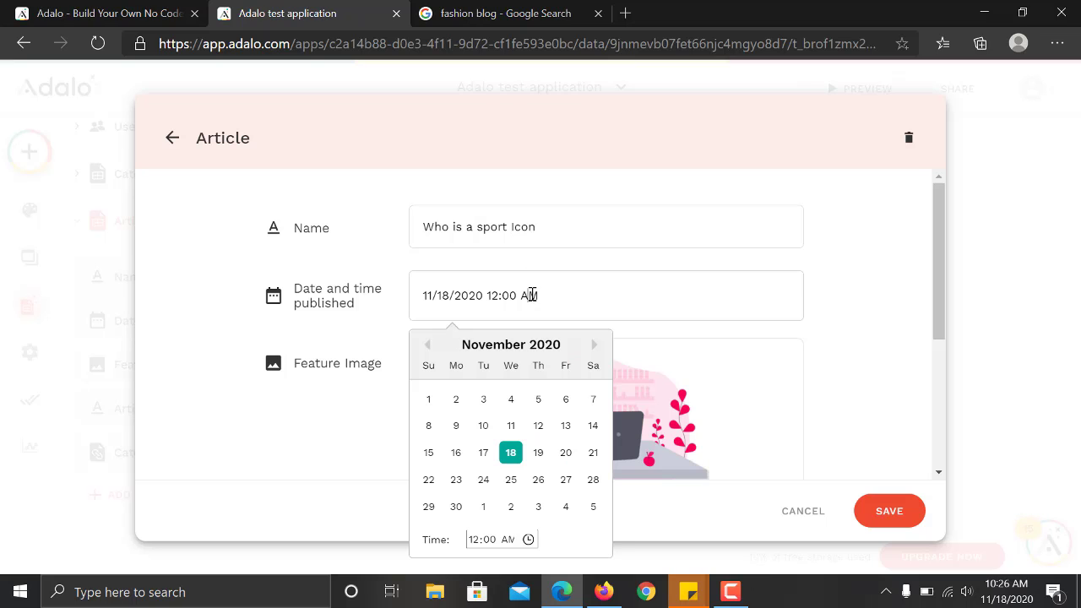
click(485, 453)
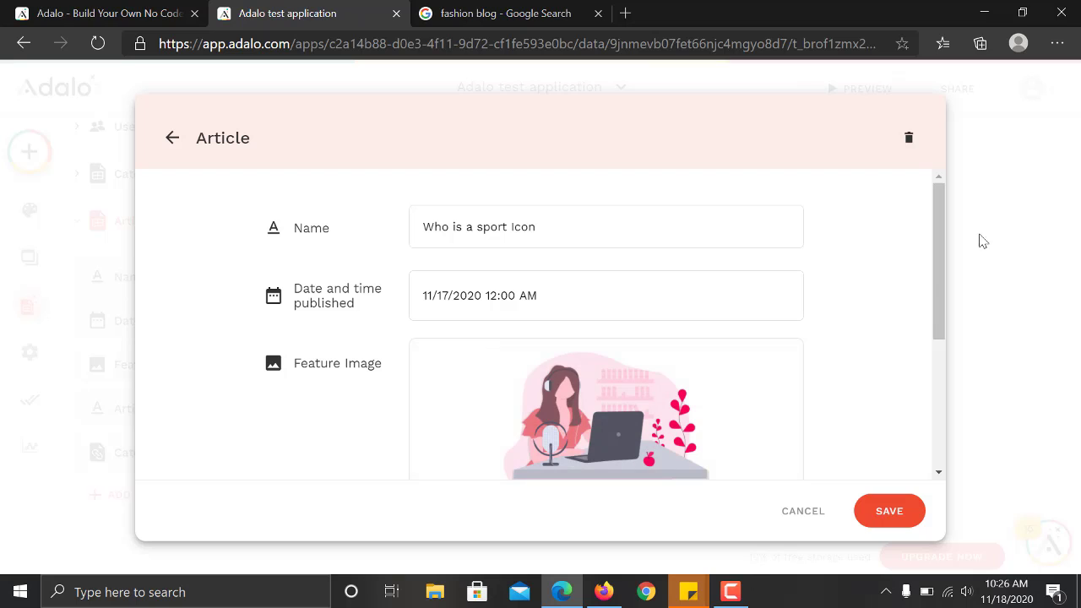
scroll(937, 287, down, 5)
click(884, 509)
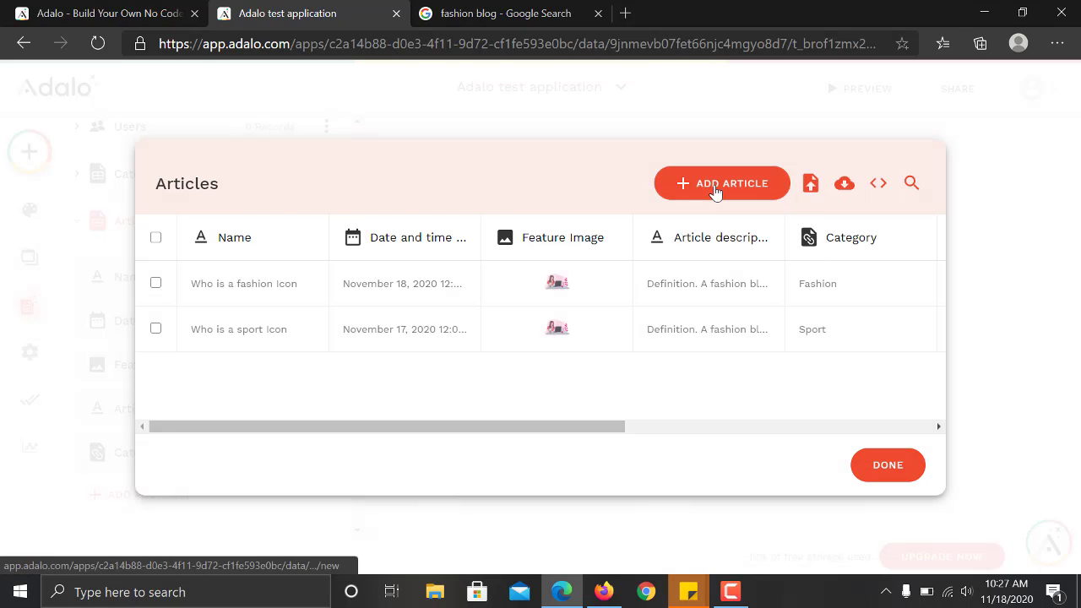
Start a new article 'Who is an entertainment Icon' with publish date 11/16/2020.
click(714, 193)
click(505, 217)
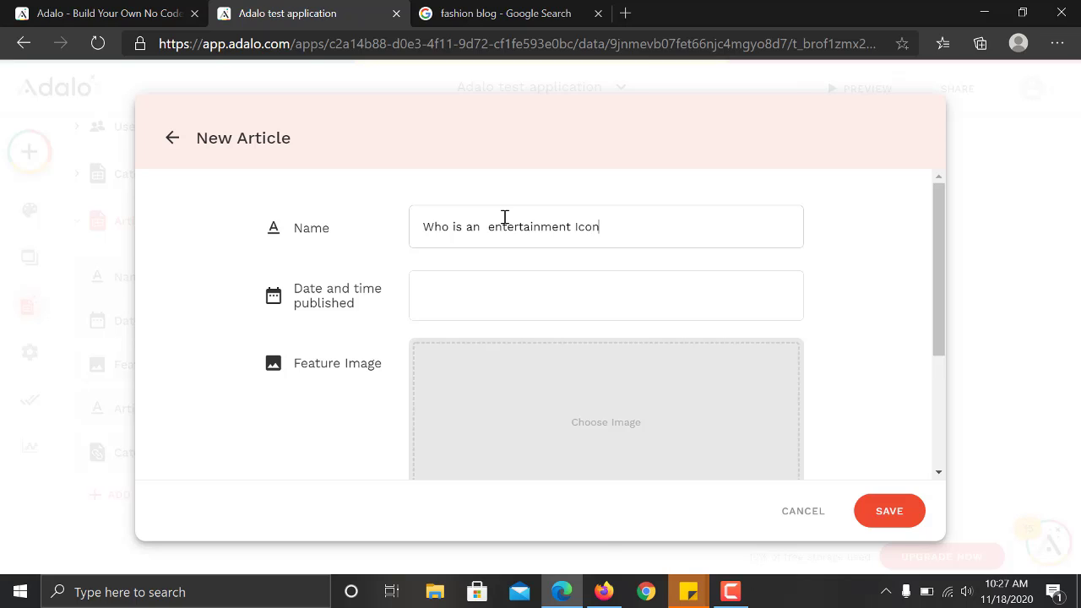
key(Tab)
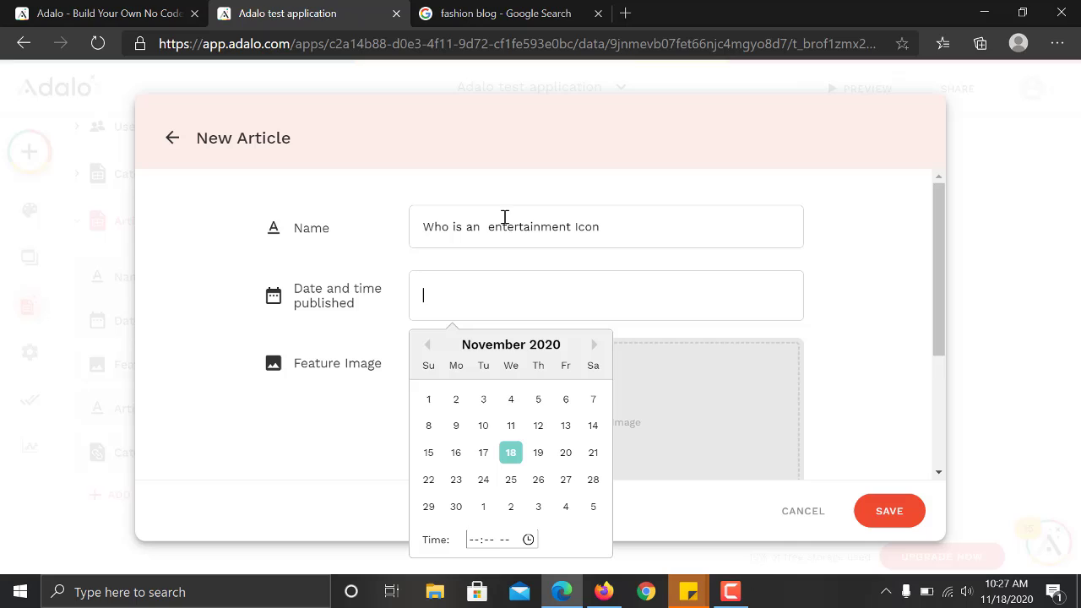
click(484, 454)
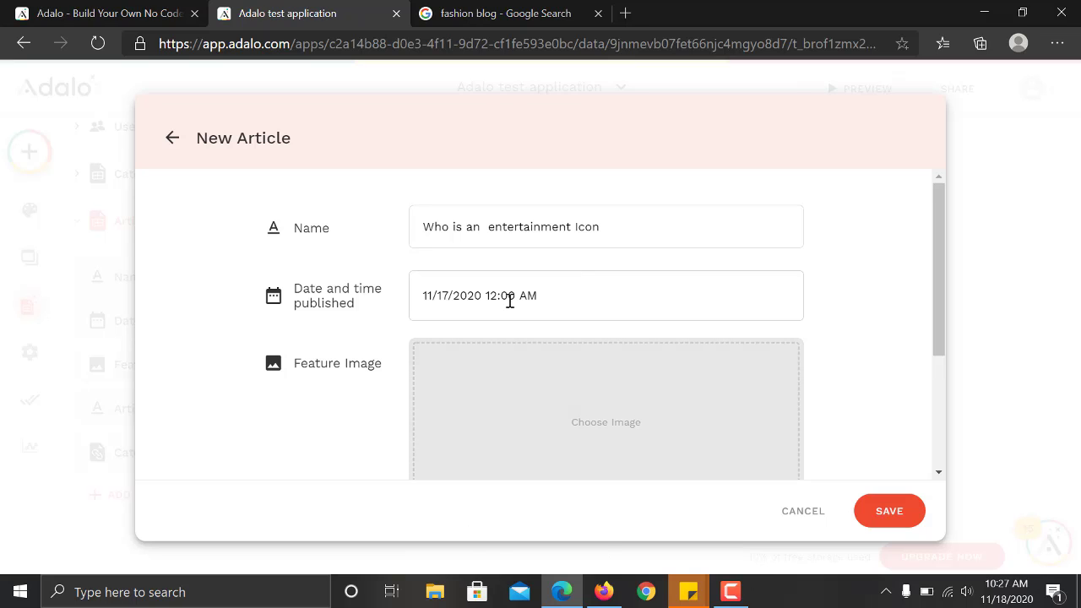
click(510, 301)
click(454, 456)
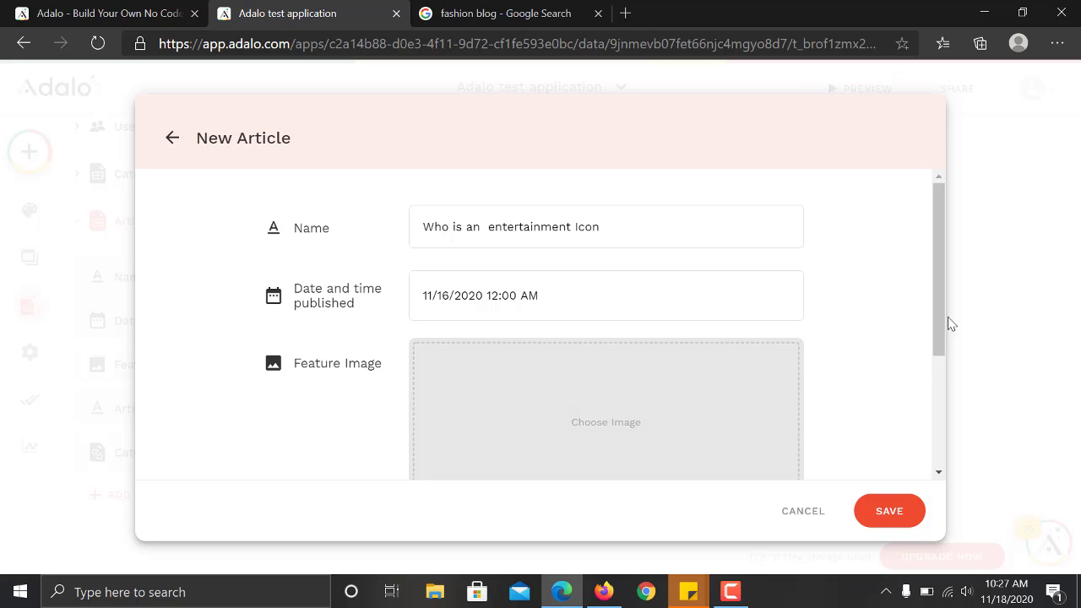
scroll(937, 317, down, 2)
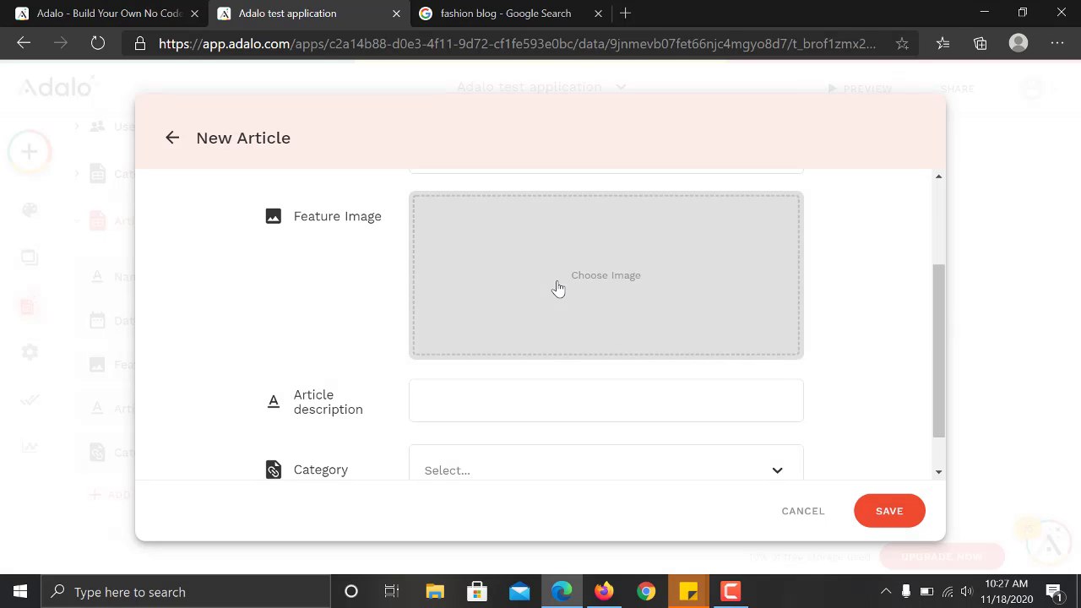
Add undraw_video_files_fu10.png as its feature image and paste the fashion blog description.
click(558, 288)
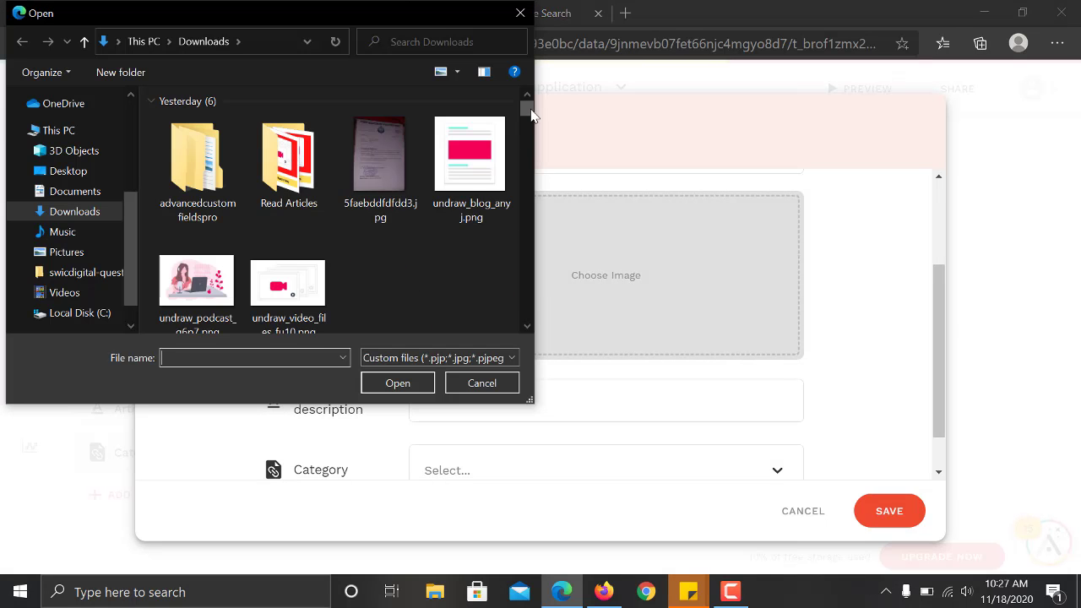
click(297, 262)
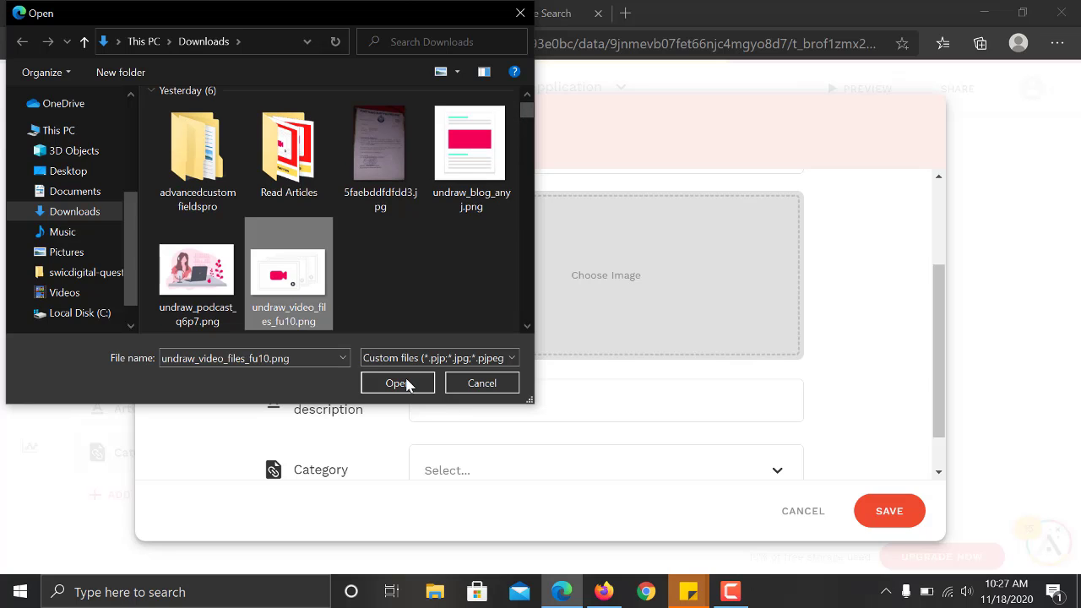
click(402, 382)
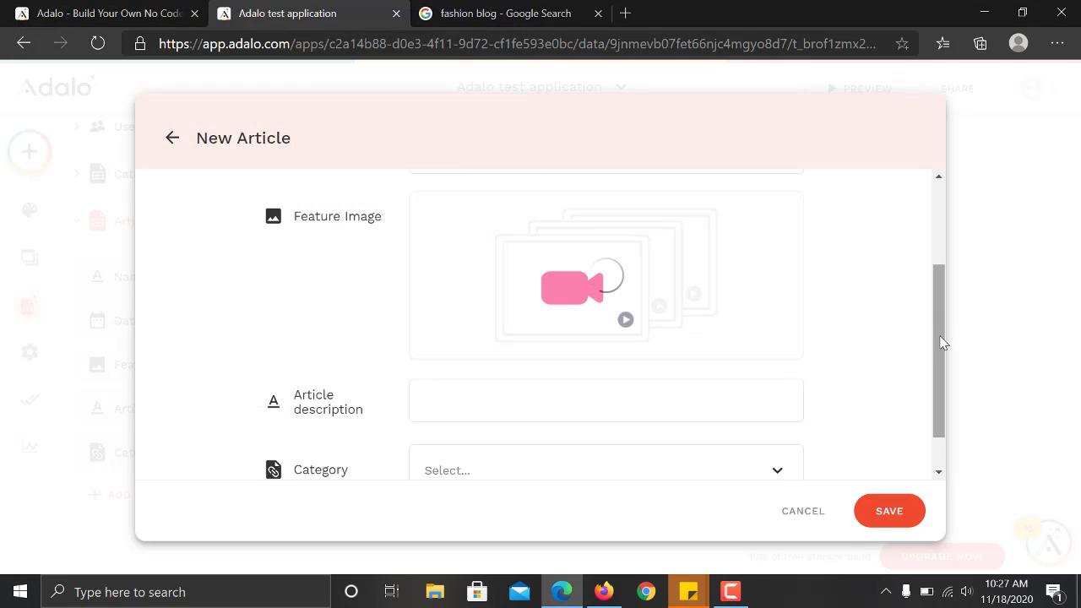
drag(943, 343, 939, 379)
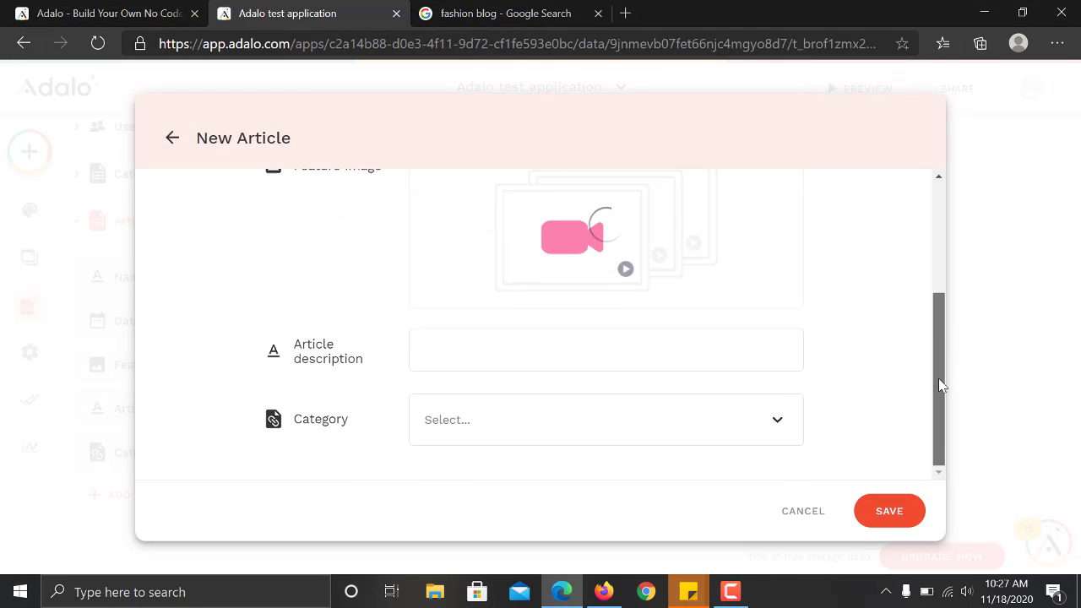
click(587, 363)
text(Definition. A fashion blog can cover many things such as specific items of clothing and accessories, beauty tips, trends in various apparel markets (haute couture, prêt-à-porter, etc.), celebrity fashion choices and street fashion trends.)
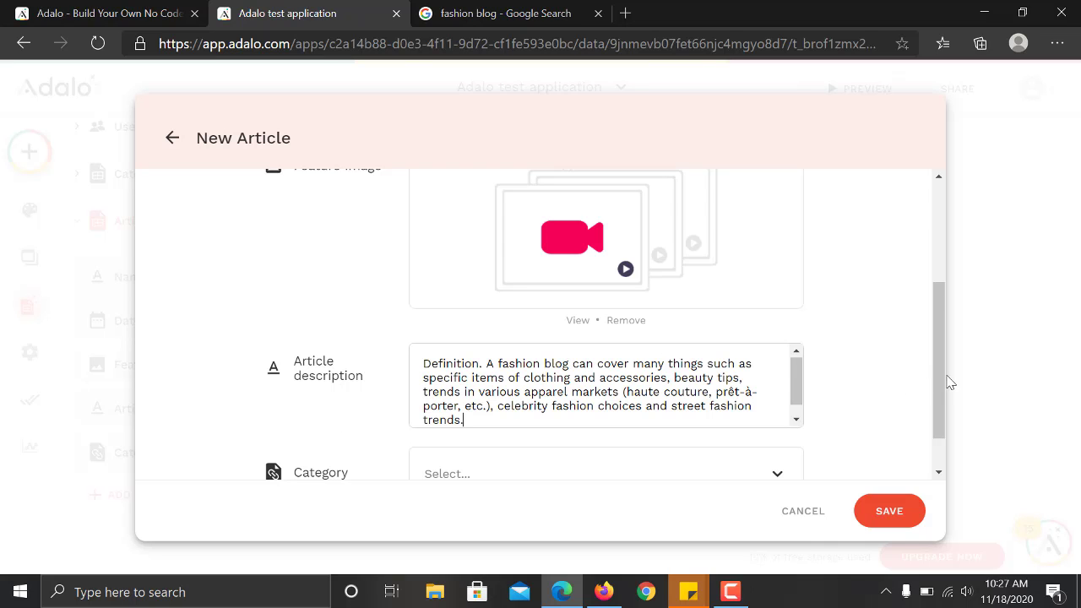
drag(941, 383, 936, 425)
Set the category to Sport, save the article, and close the Articles records.
click(602, 423)
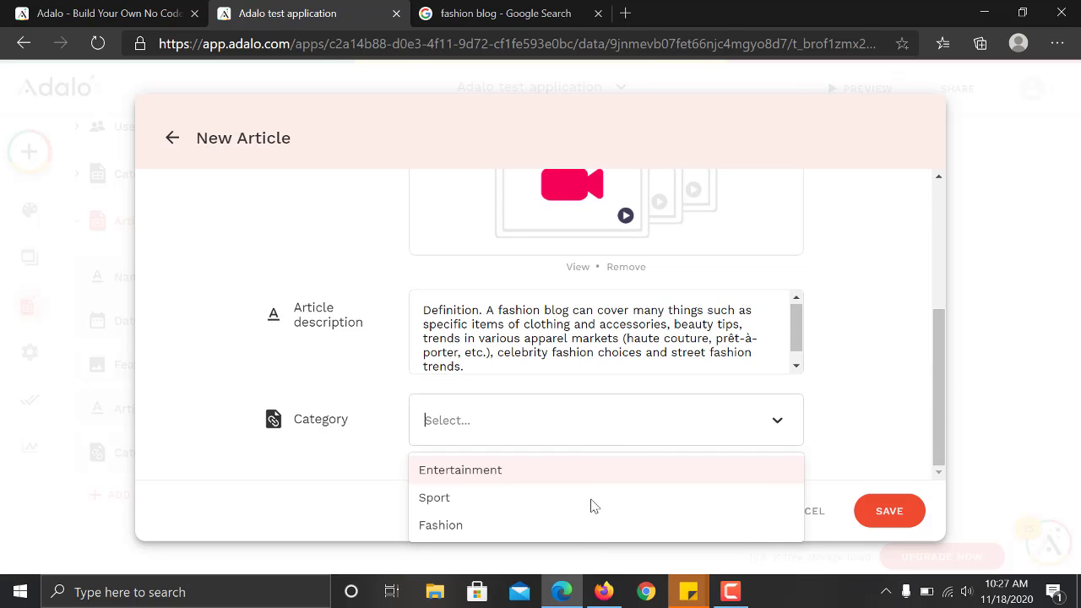
click(591, 499)
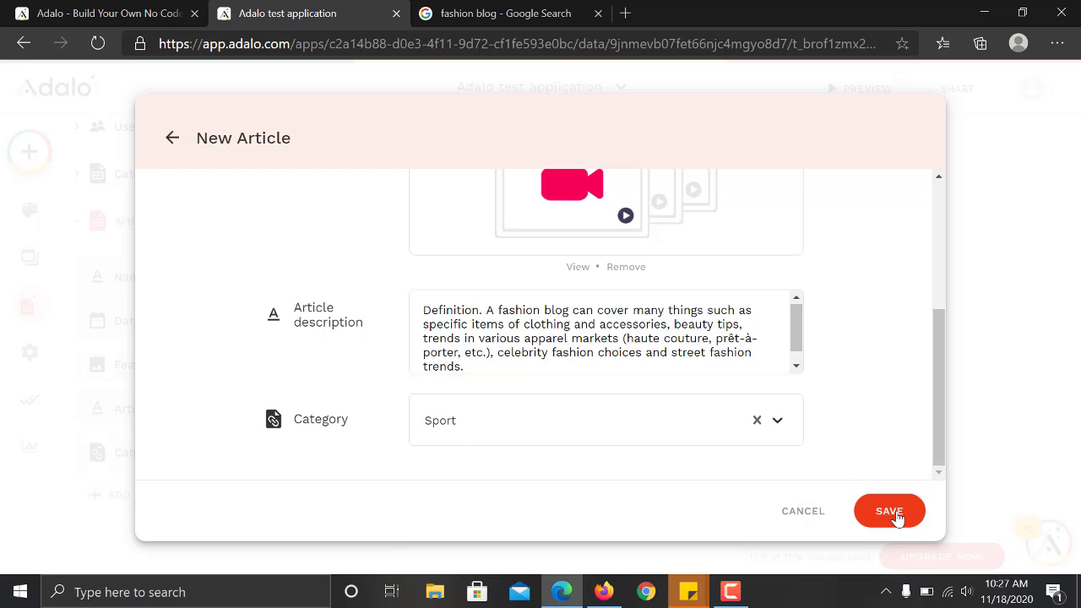
click(895, 512)
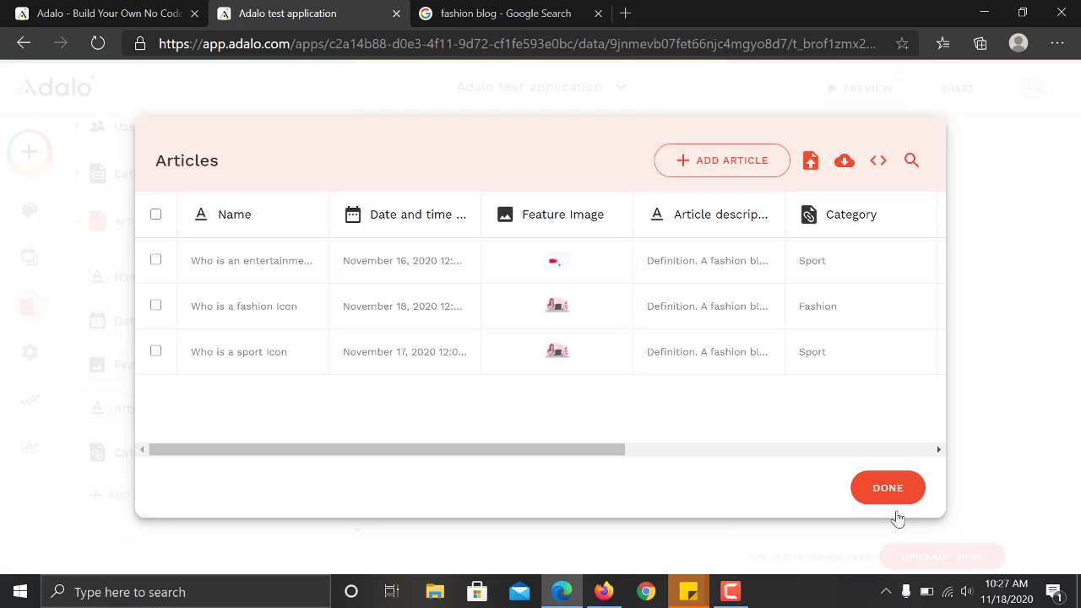
click(915, 483)
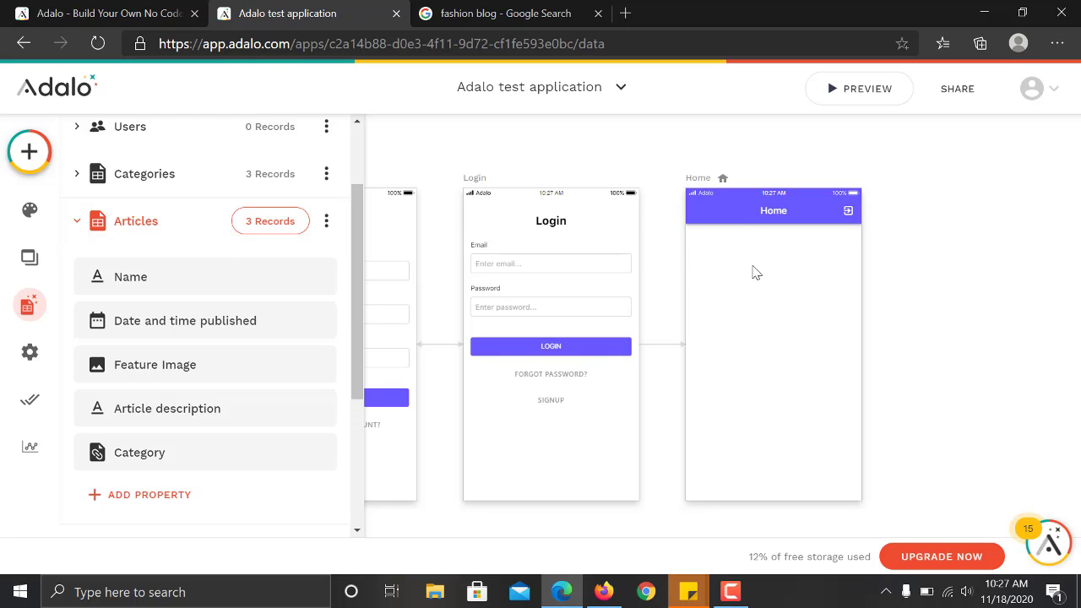
scroll(354, 232, up, 3)
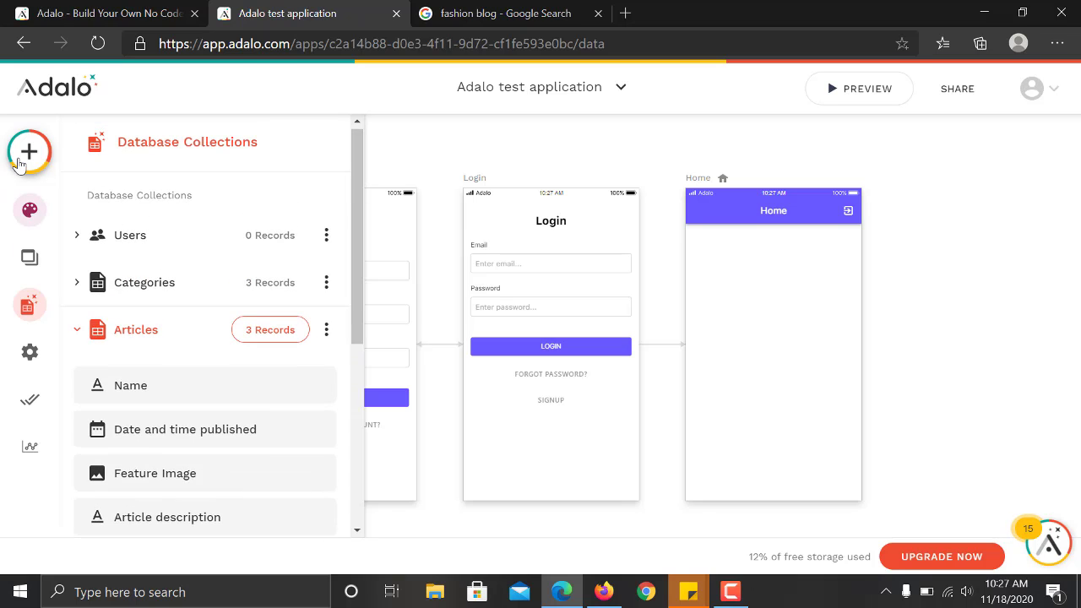
Drag a Custom List from the Lists components onto the Home screen.
click(30, 151)
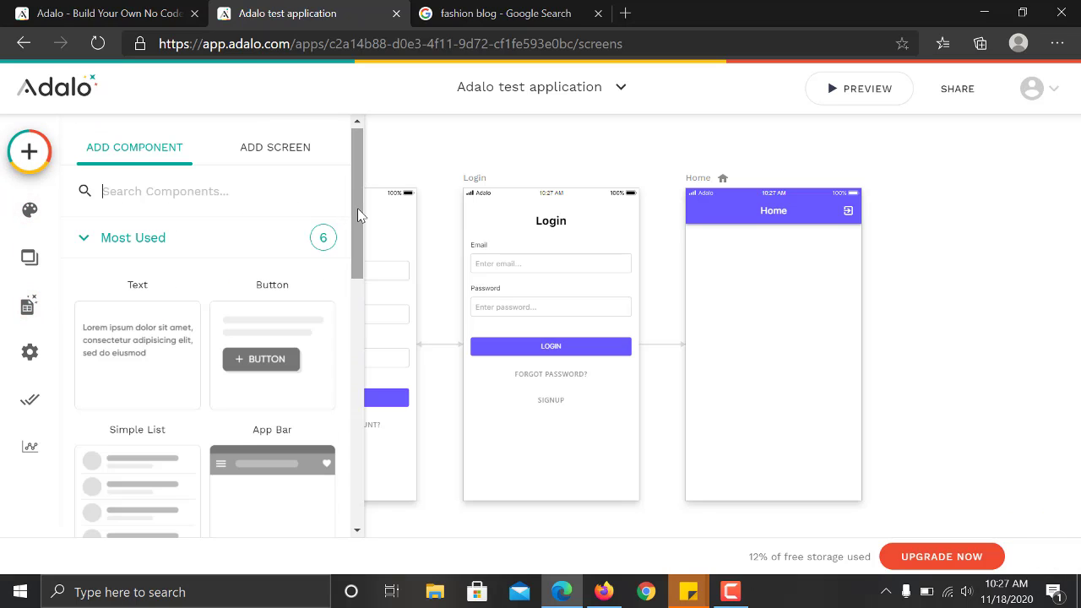
drag(358, 218, 357, 364)
click(251, 370)
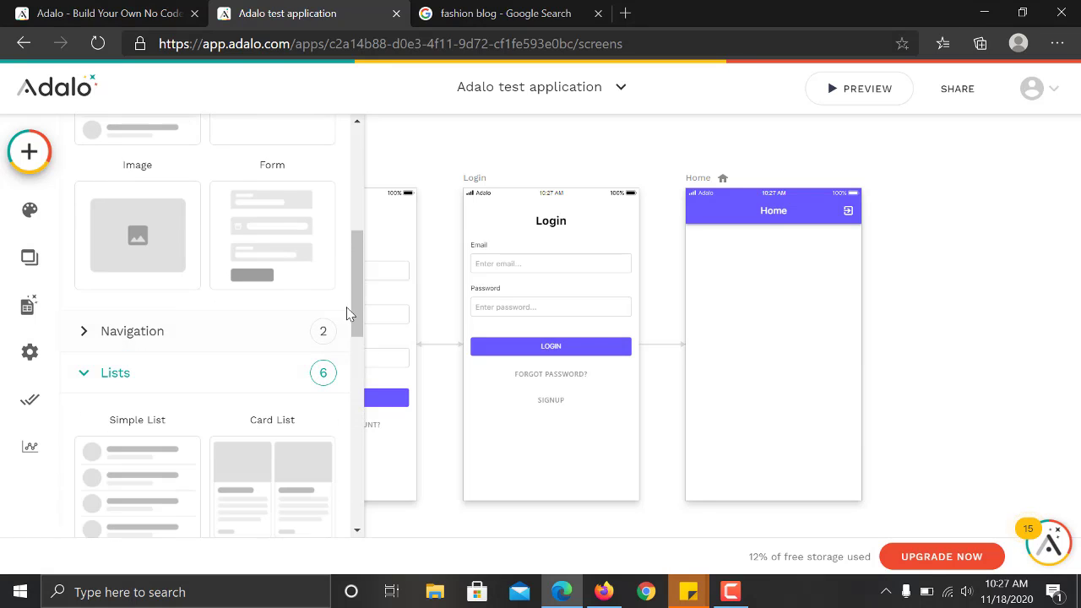
drag(355, 313, 354, 353)
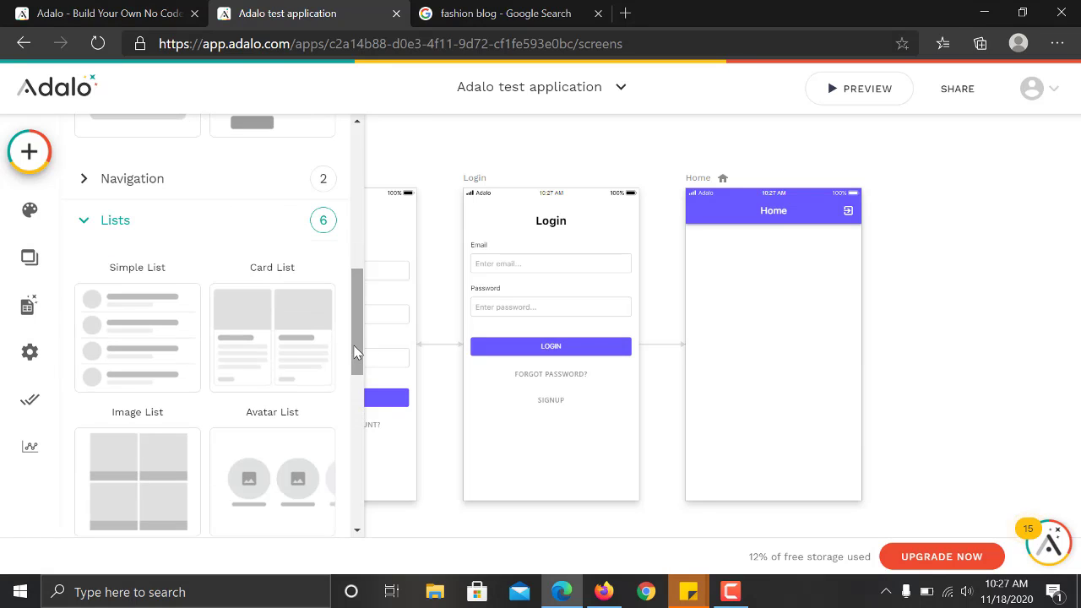
scroll(355, 353, down, 1)
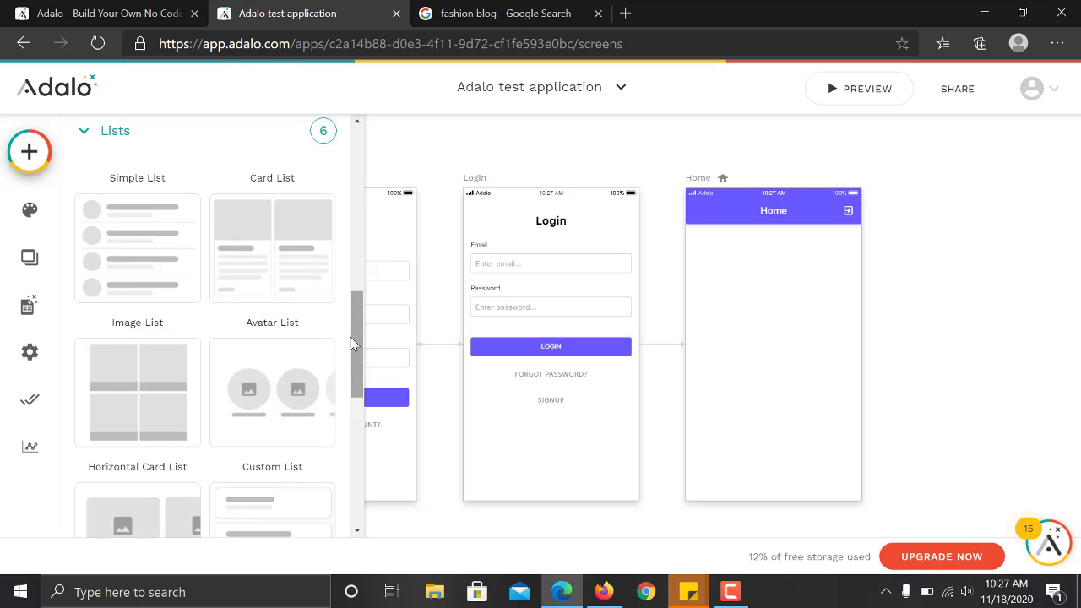
drag(356, 346, 352, 416)
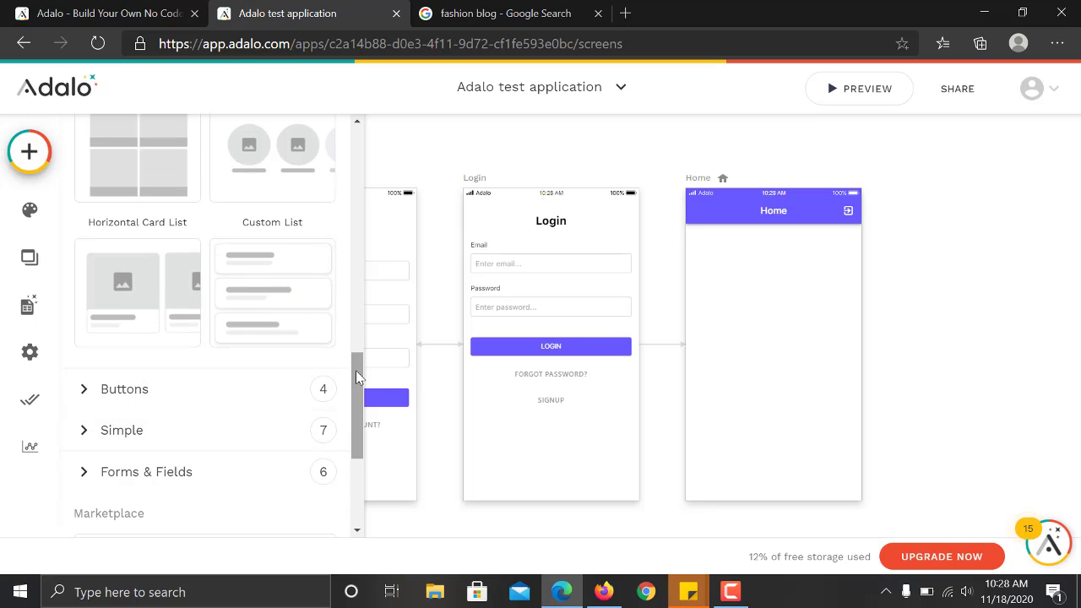
scroll(353, 391, up, 4)
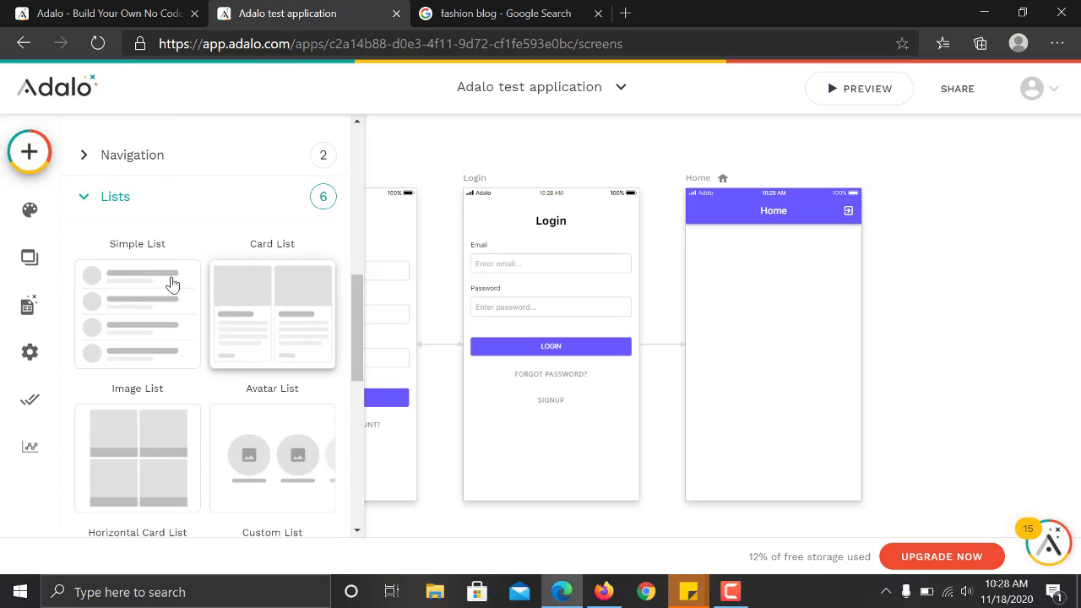
drag(350, 350, 351, 406)
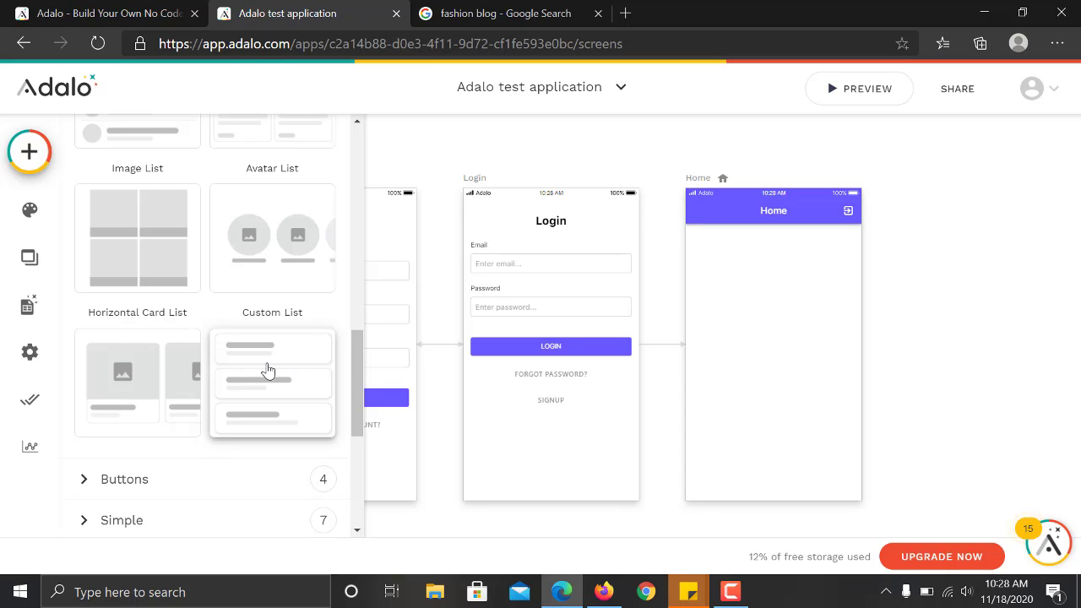
drag(267, 371, 772, 305)
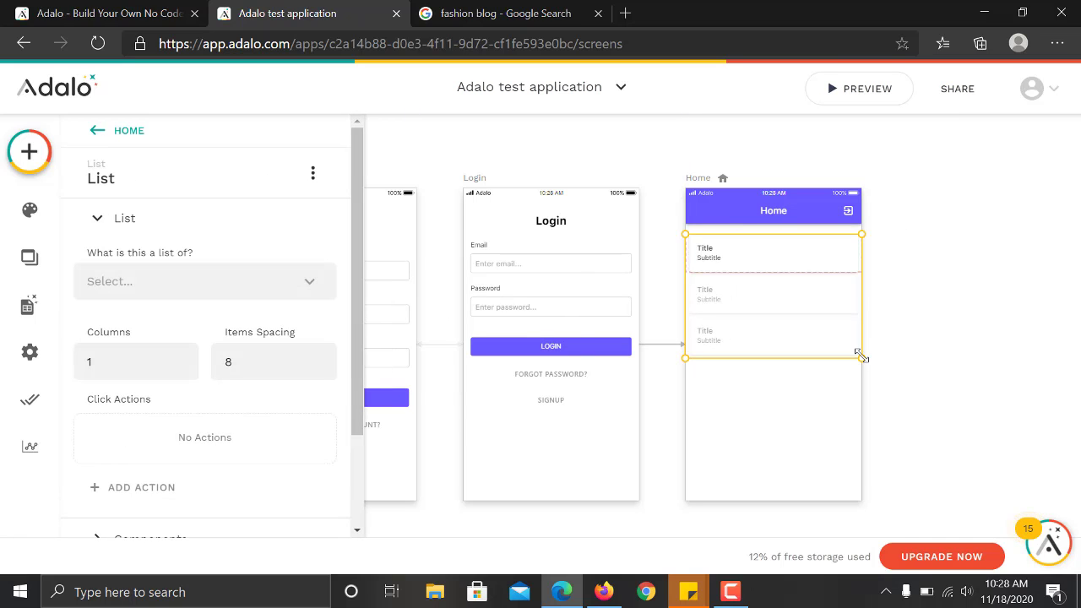
Narrow the list slightly and centre it on the Home screen.
drag(862, 356, 855, 356)
drag(807, 331, 807, 330)
click(919, 307)
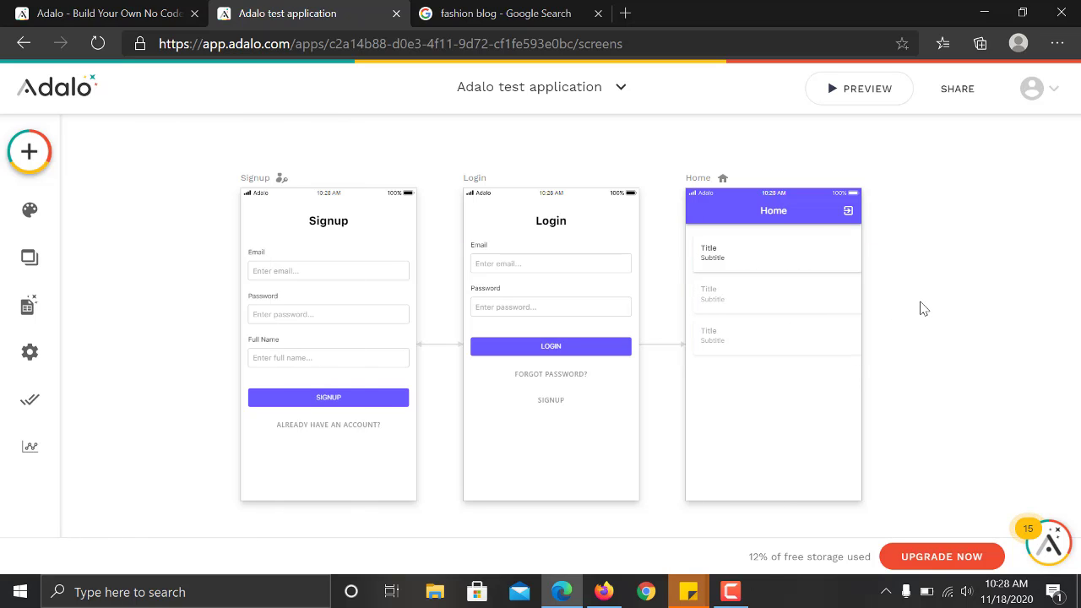
click(775, 299)
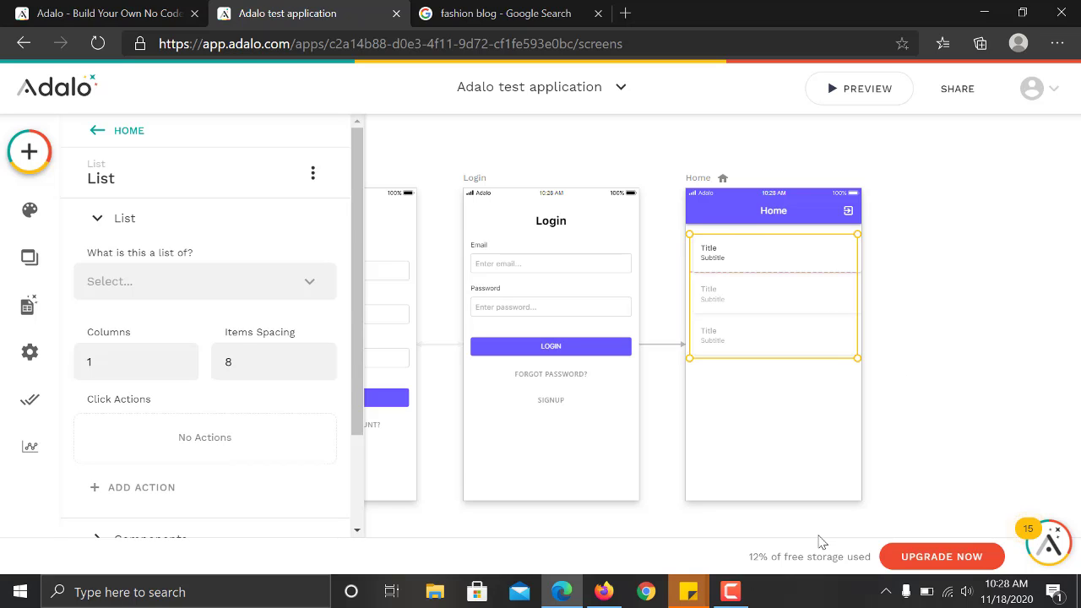
click(977, 386)
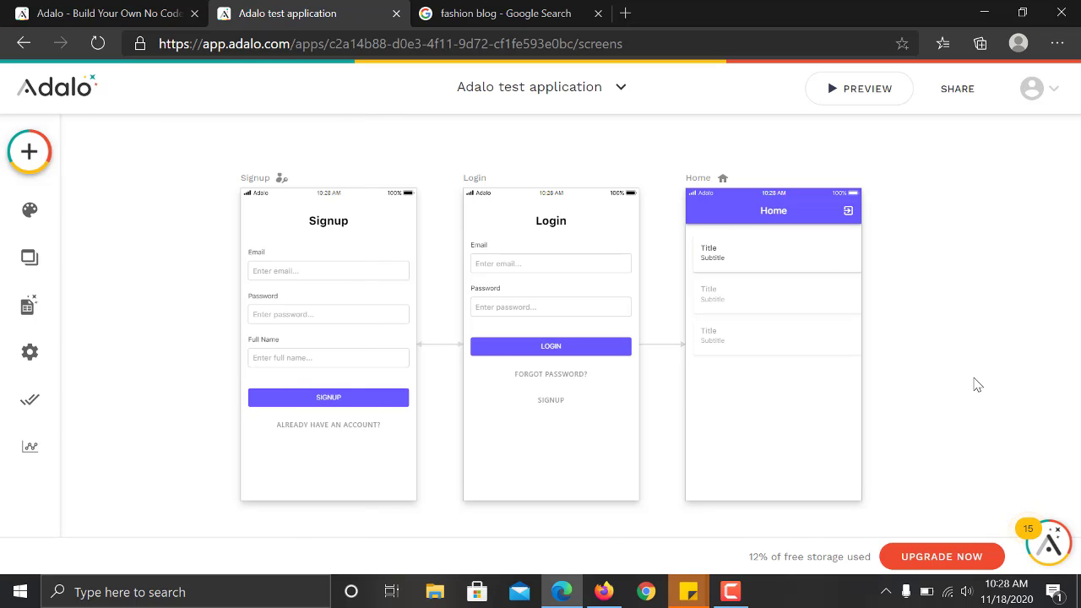
Pan around the canvas and select the Home screen list to show its List properties.
scroll(977, 385, up, 2)
scroll(784, 322, down, 2)
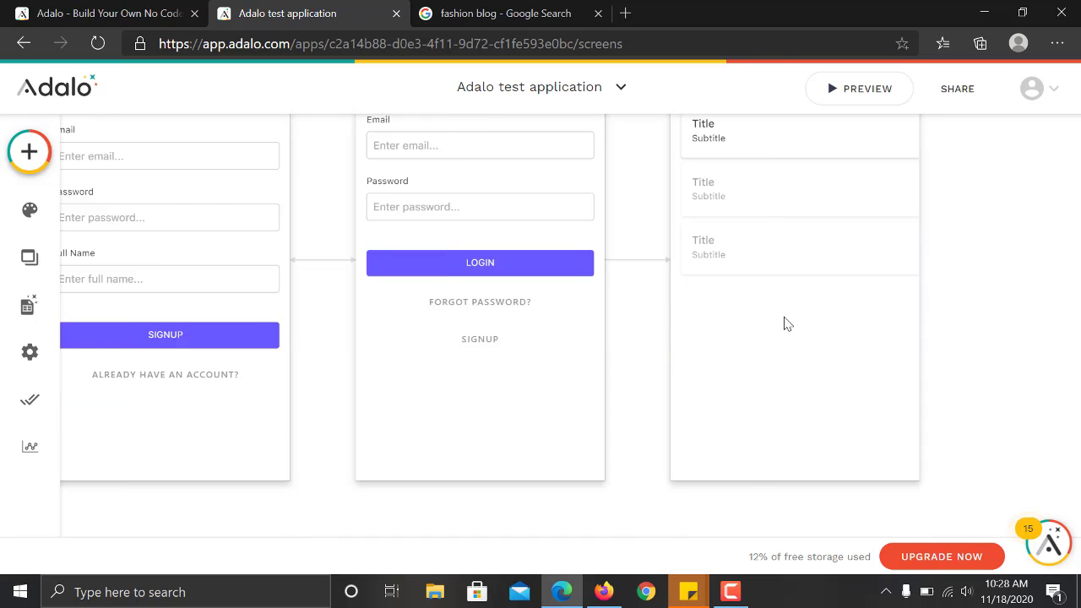
scroll(785, 322, left, 2)
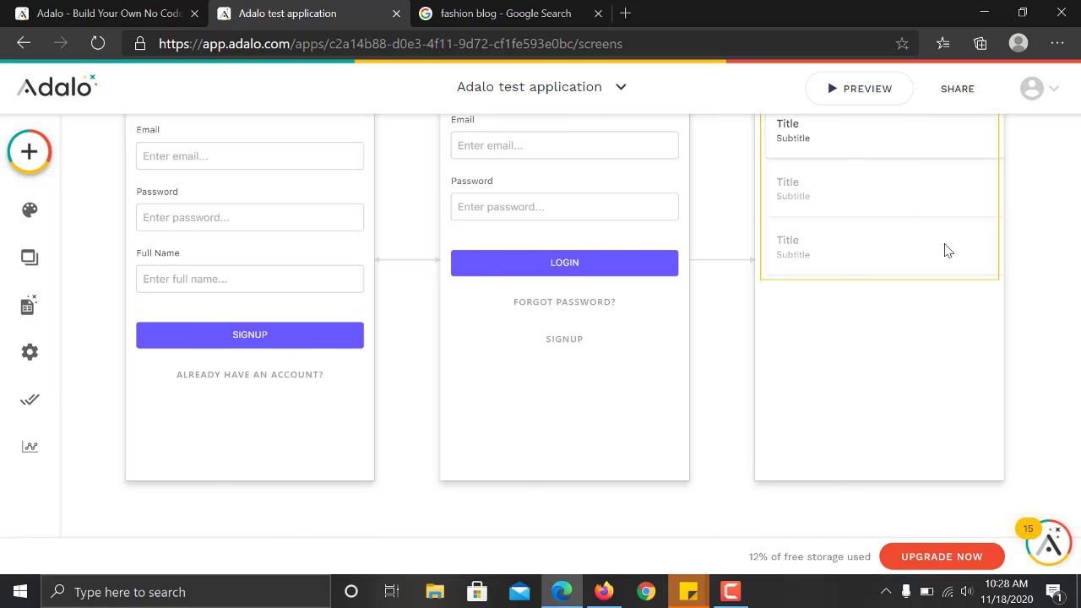
scroll(948, 250, left, 2)
scroll(948, 250, right, 6)
scroll(948, 250, up, 4)
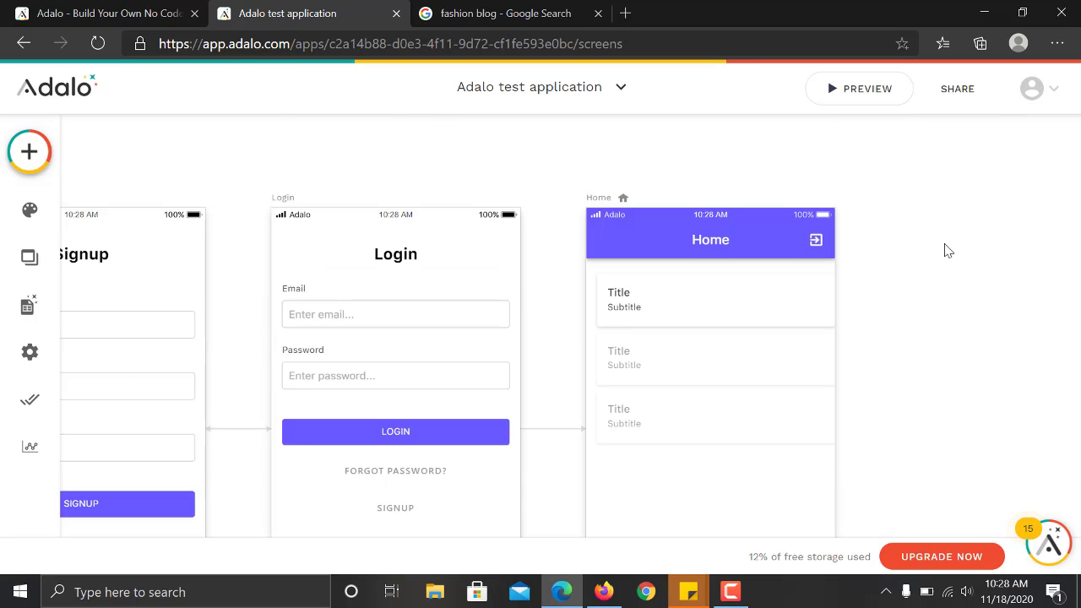
scroll(948, 250, down, 2)
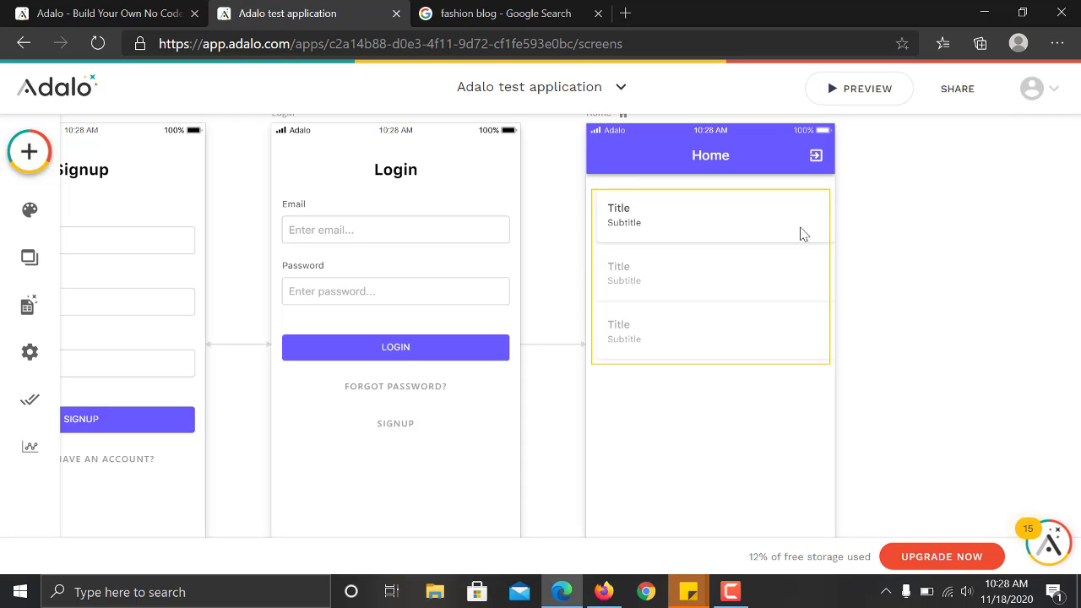
scroll(785, 245, left, 2)
scroll(785, 245, right, 2)
click(762, 284)
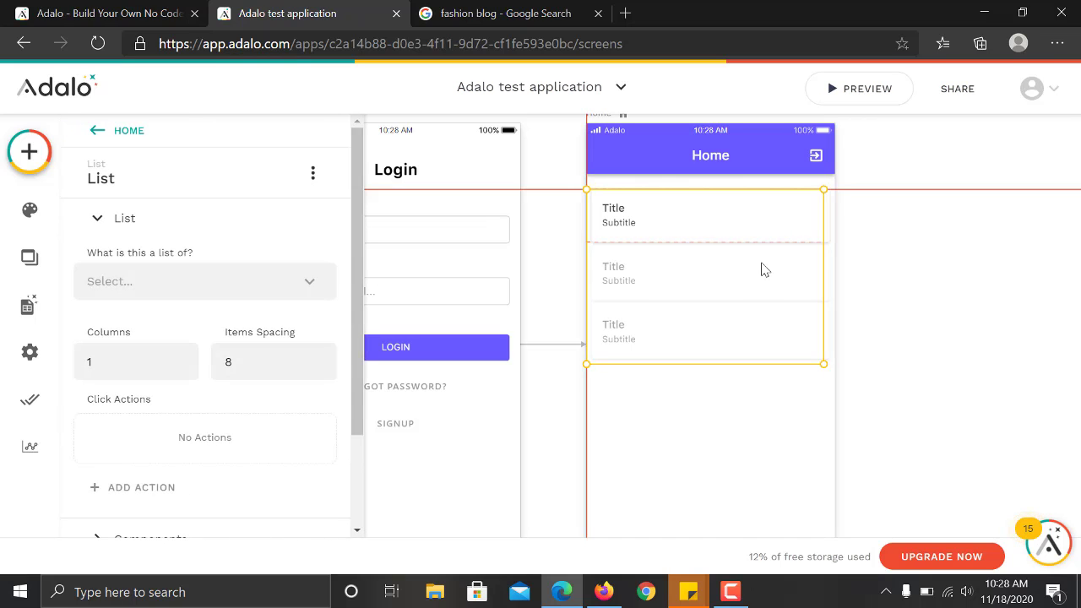
Set the list's 'What is this a list of?' source to Categories.
click(946, 259)
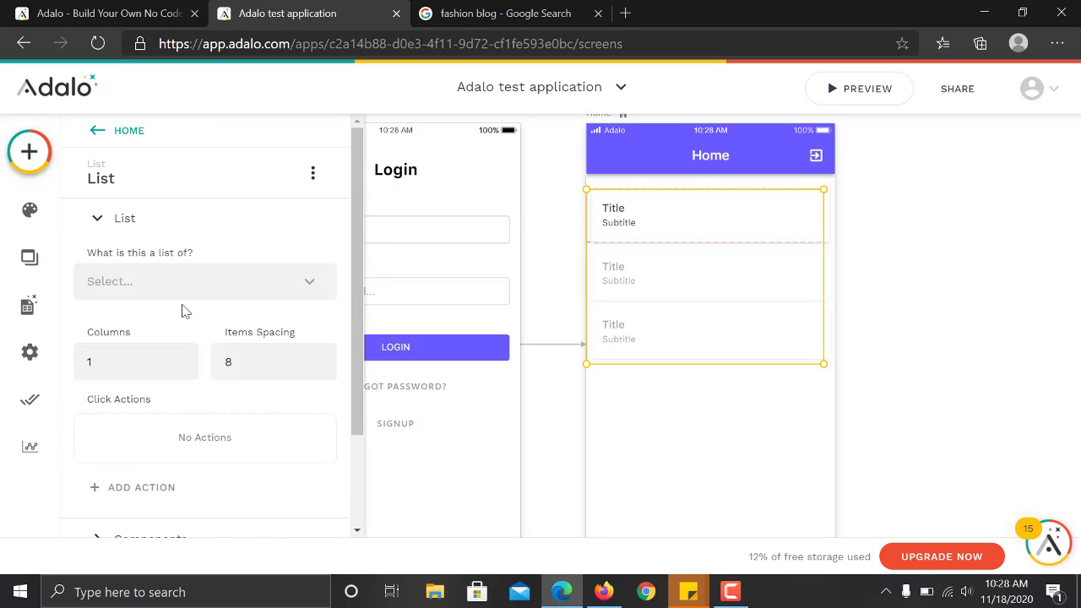
click(186, 293)
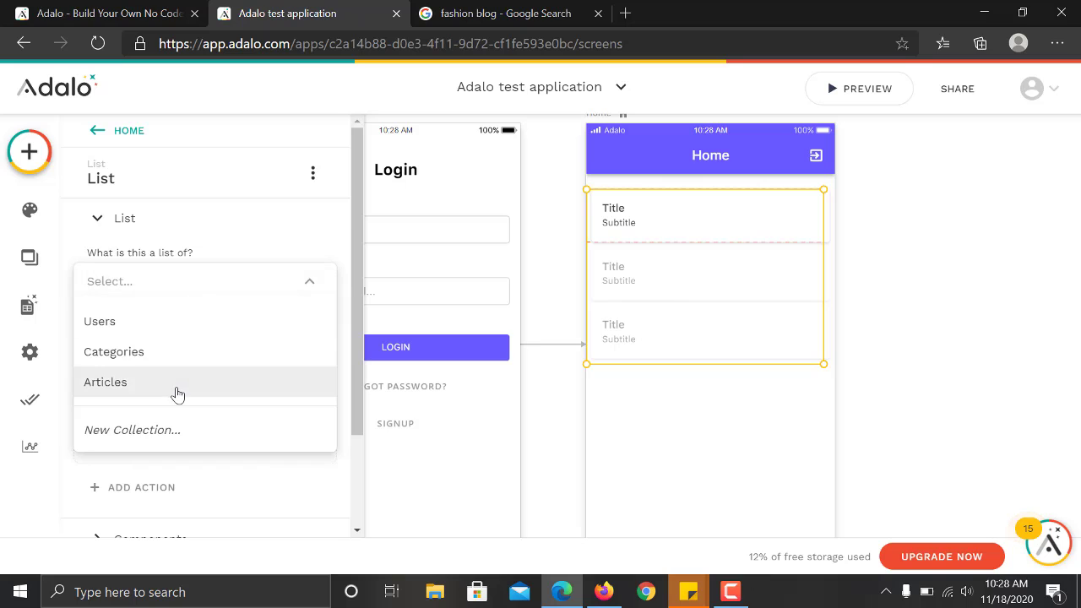
click(175, 367)
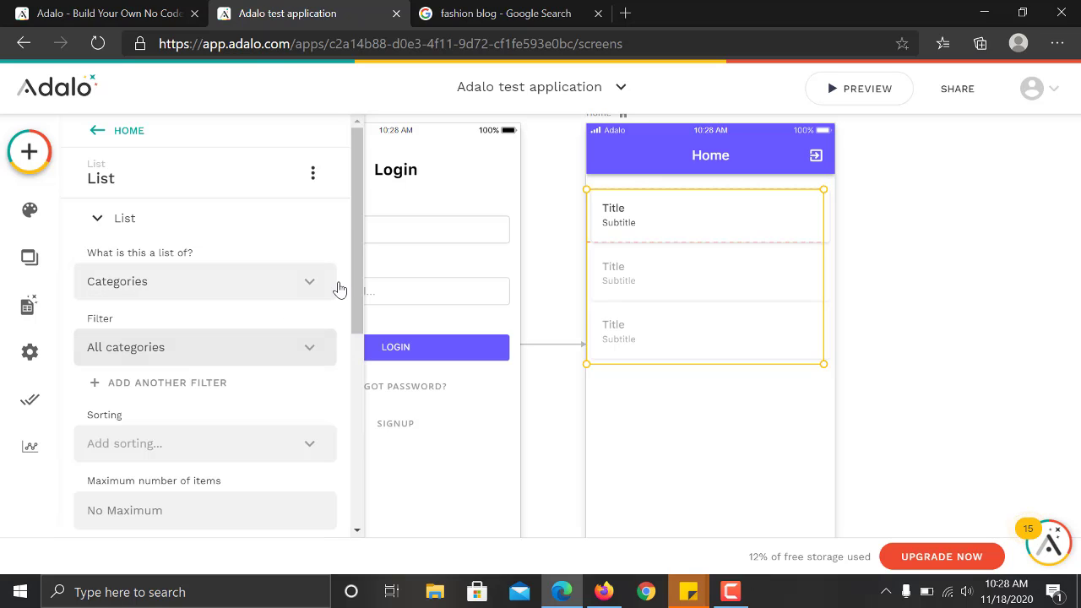
drag(354, 281, 354, 345)
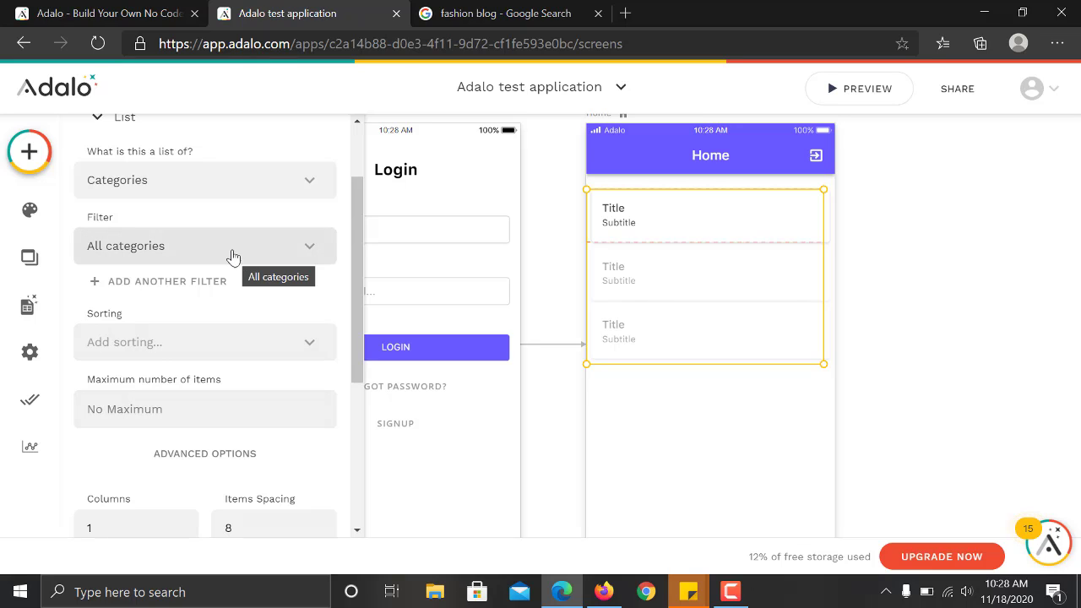
Sort the Categories list by Name - A to Z.
click(251, 343)
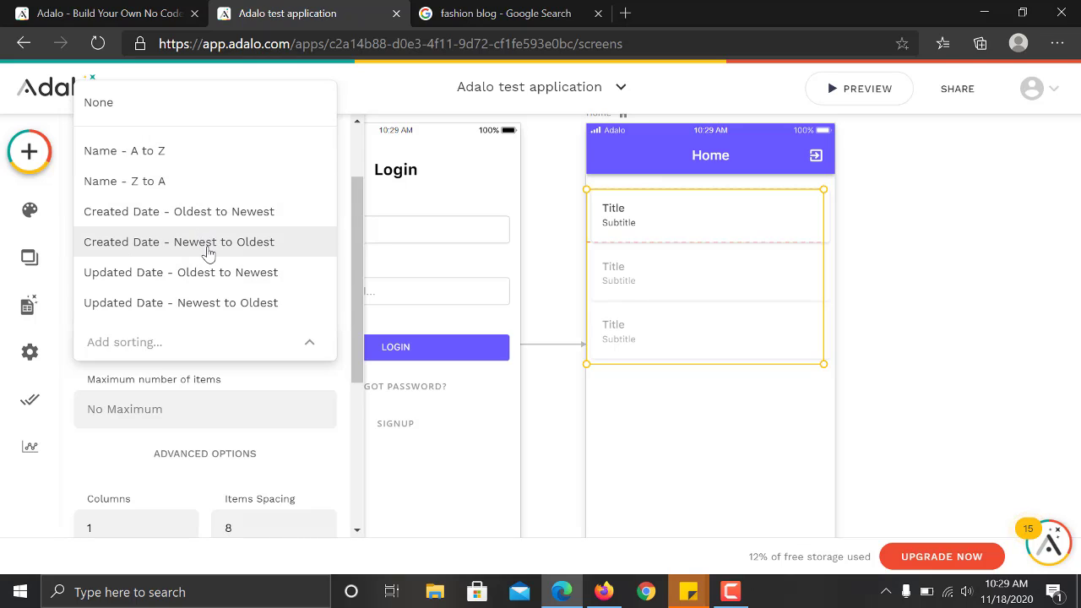
click(237, 243)
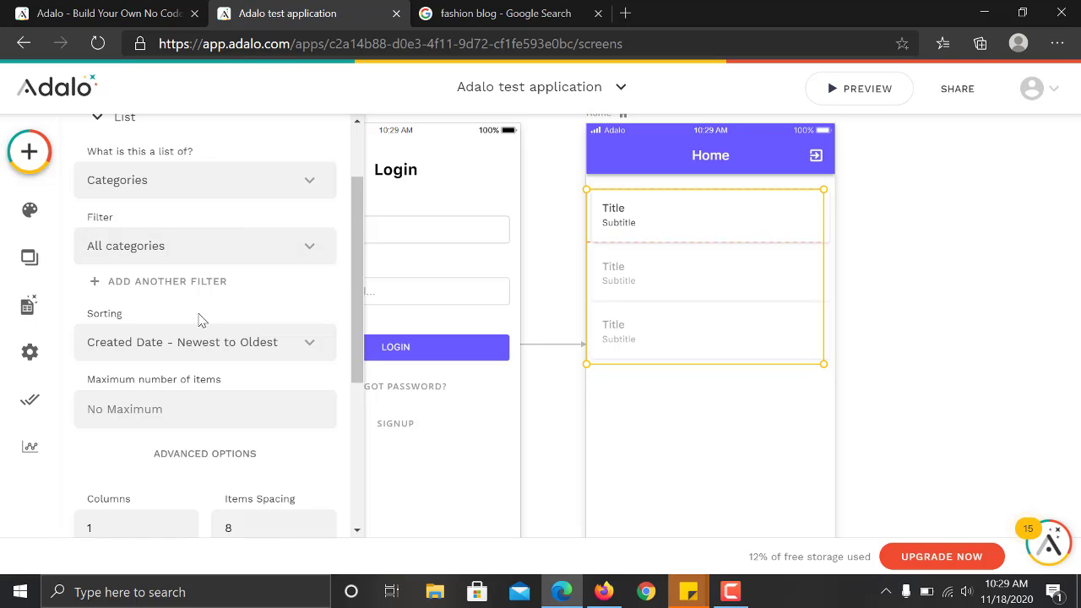
click(203, 342)
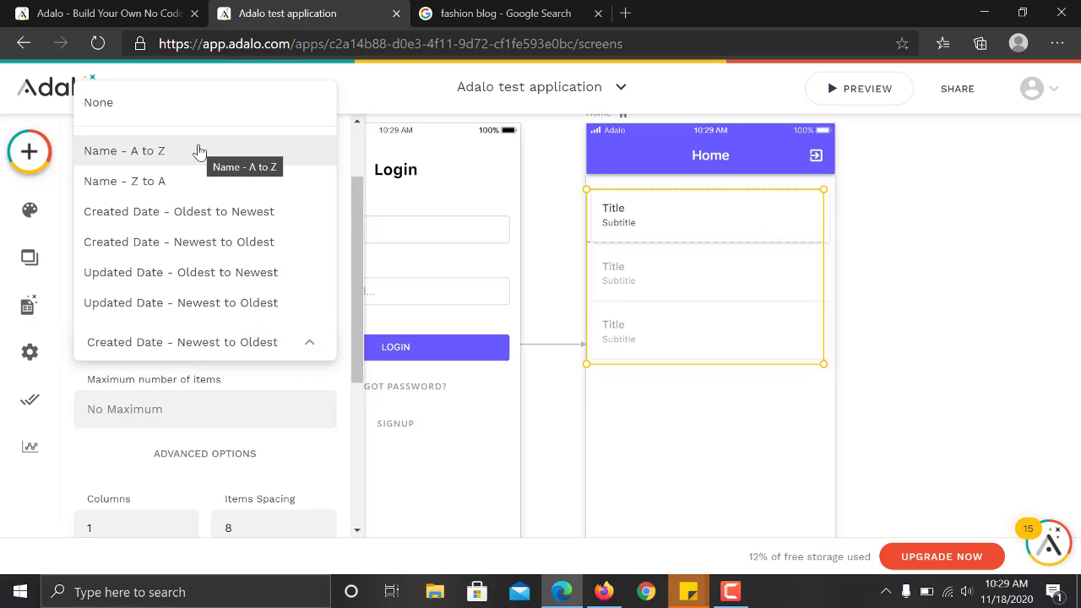
click(199, 150)
scroll(359, 298, down, 1)
scroll(359, 298, down, 1)
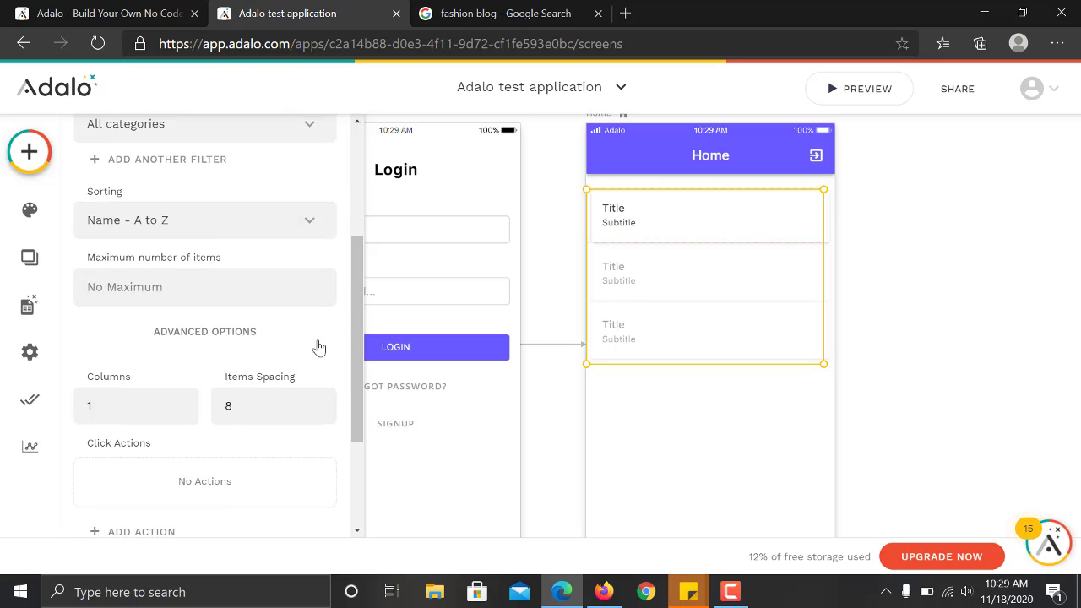
drag(358, 341, 346, 448)
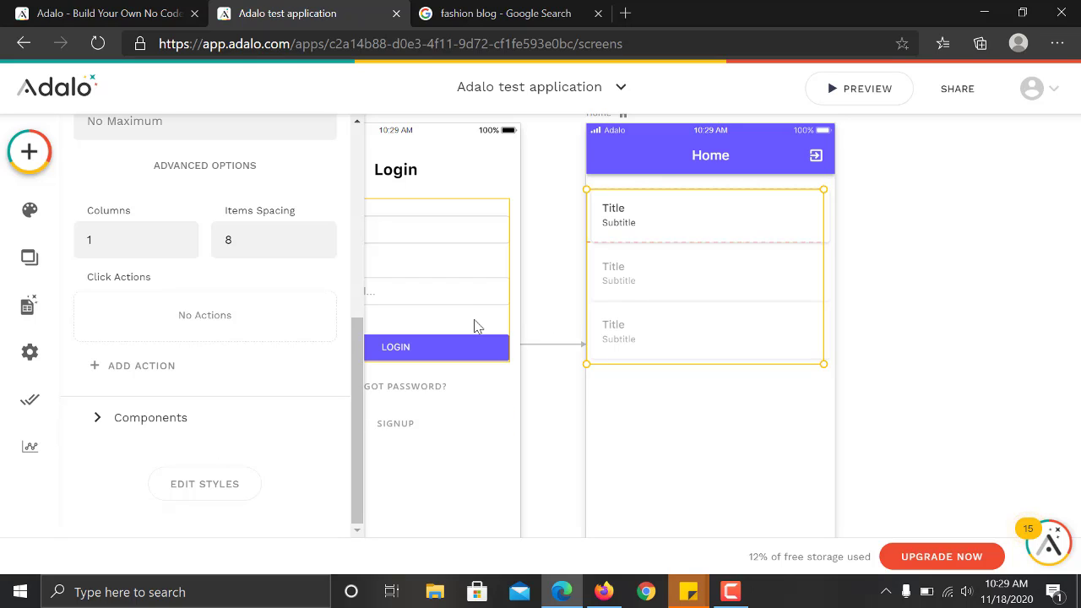
Replace the row's Title text with magic text Current Category > Name.
click(620, 214)
double_click(621, 208)
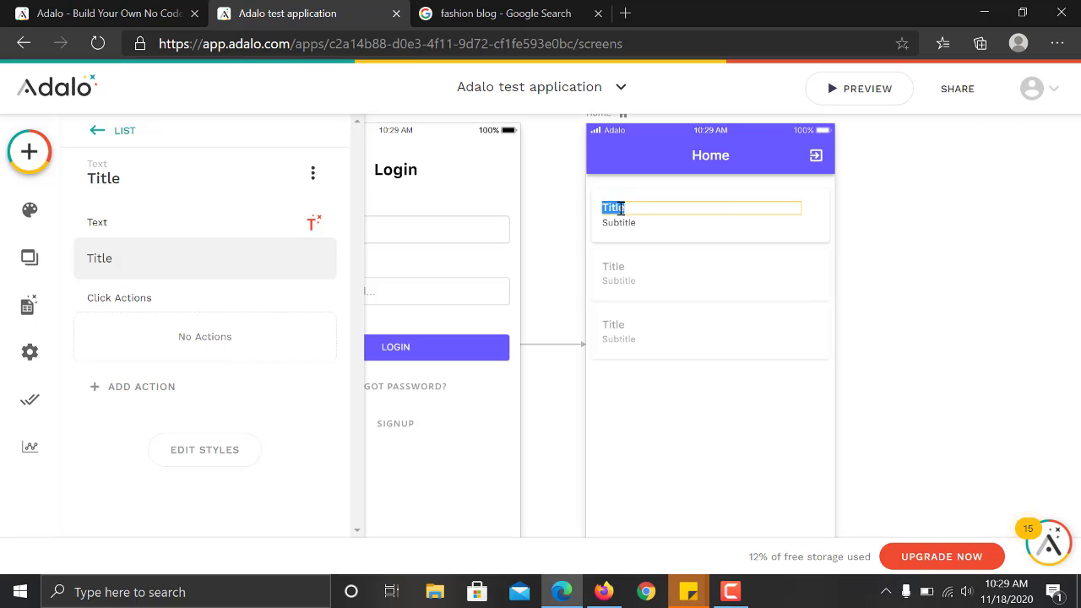
click(677, 207)
double_click(677, 207)
key(BackSpace)
click(313, 222)
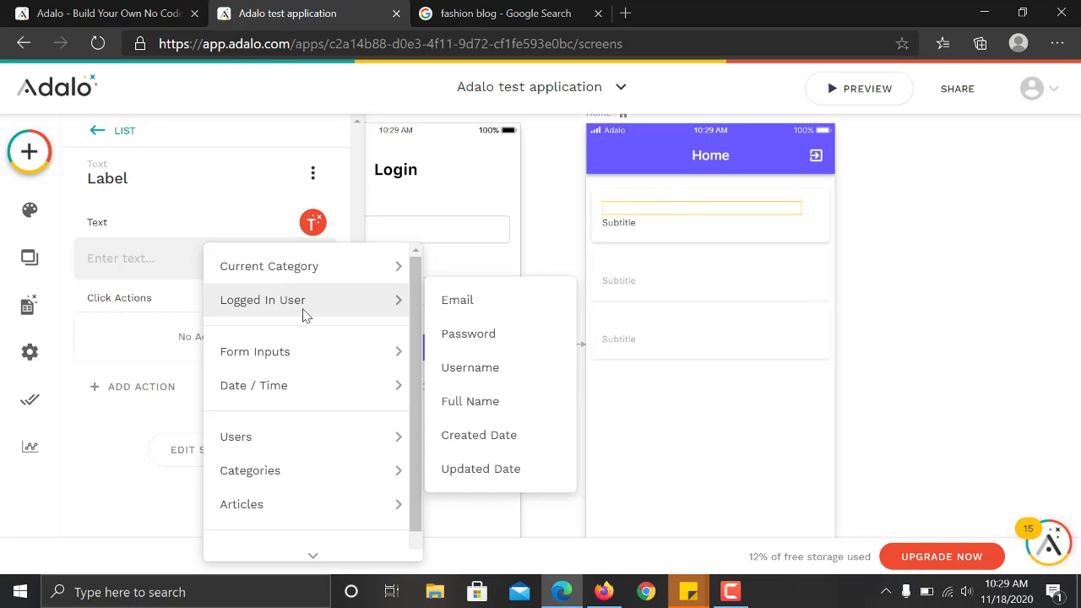
mouse_move(316, 264)
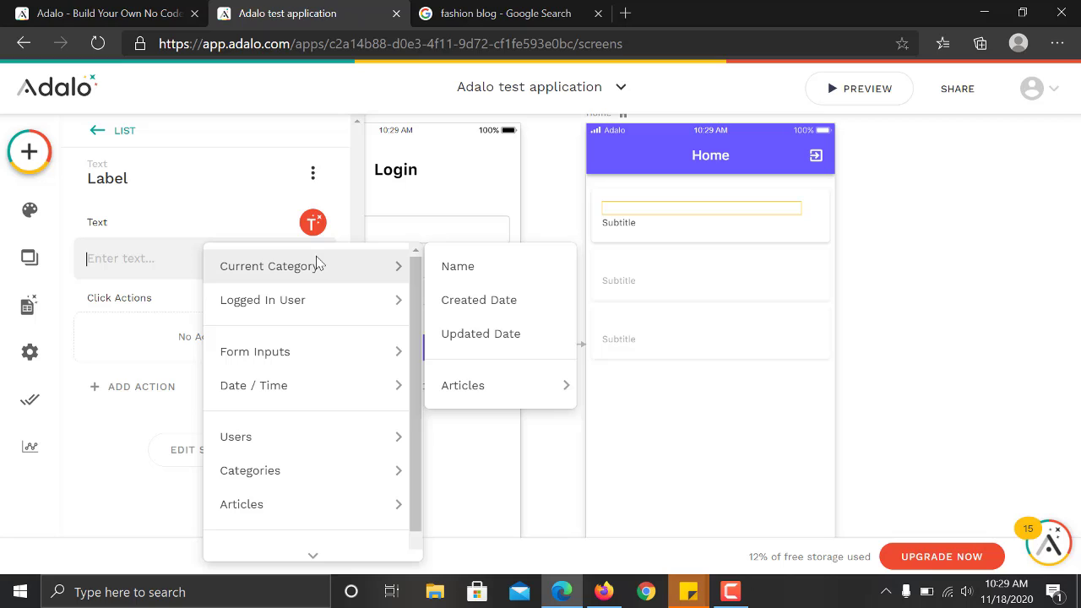
click(461, 268)
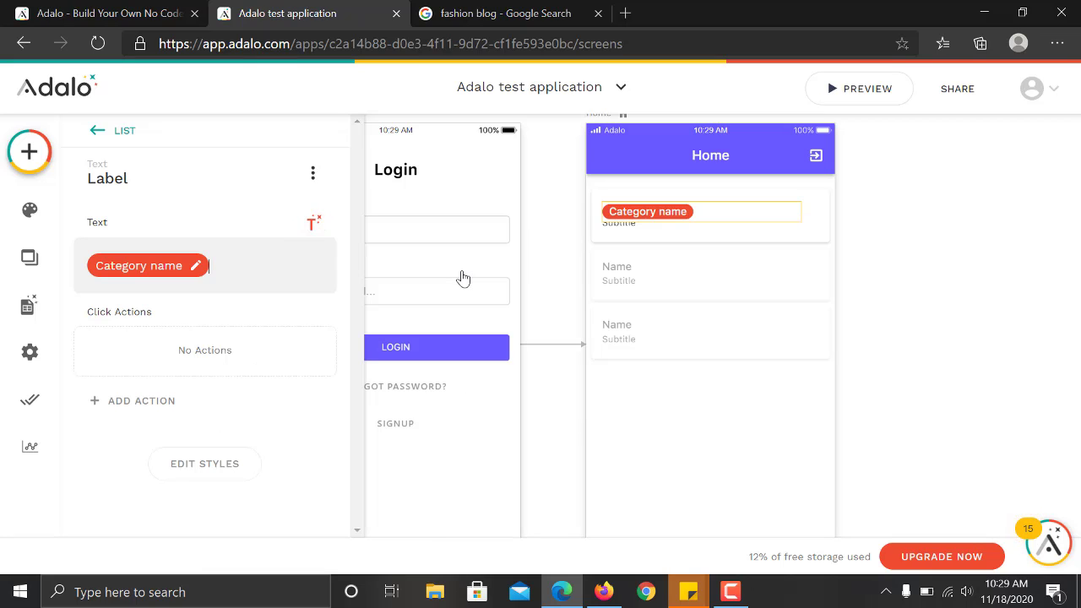
click(658, 233)
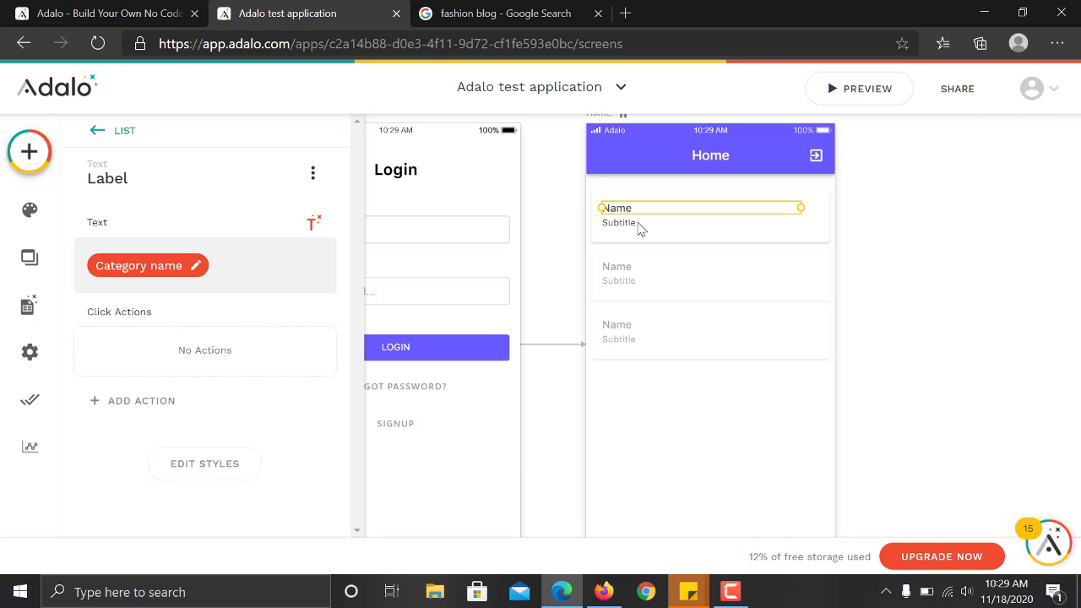
Delete the Subtitle text from the list rows and reselect the list.
click(640, 222)
double_click(640, 222)
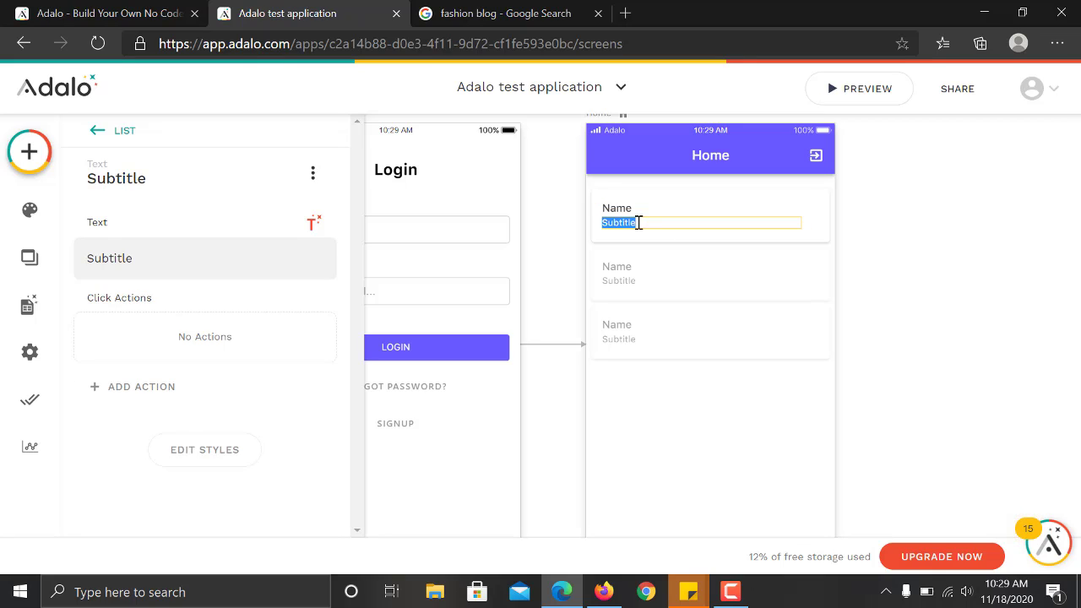
click(675, 252)
key(Delete)
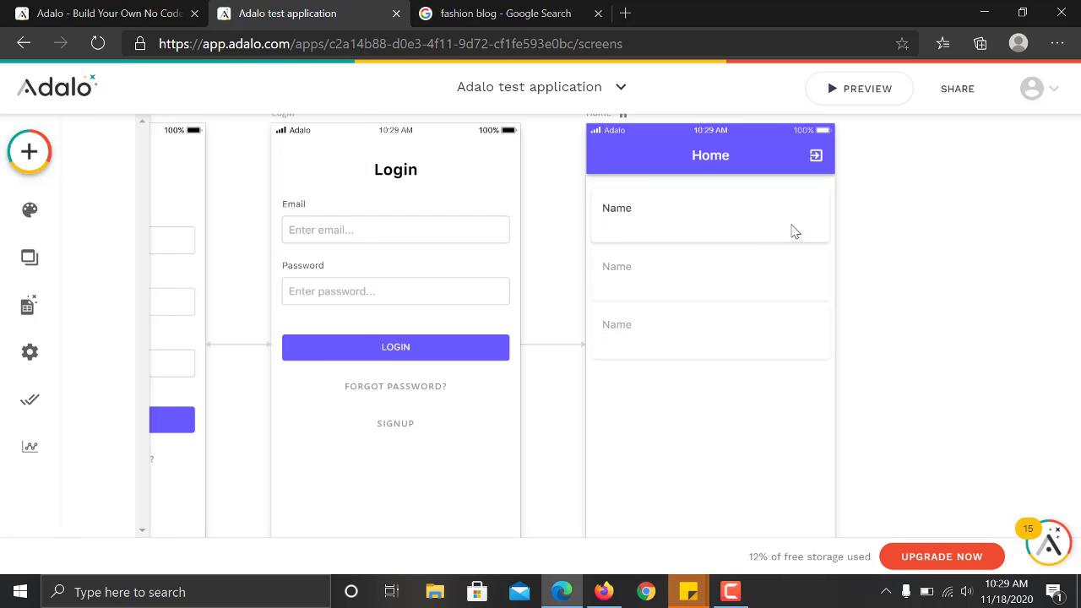
click(626, 210)
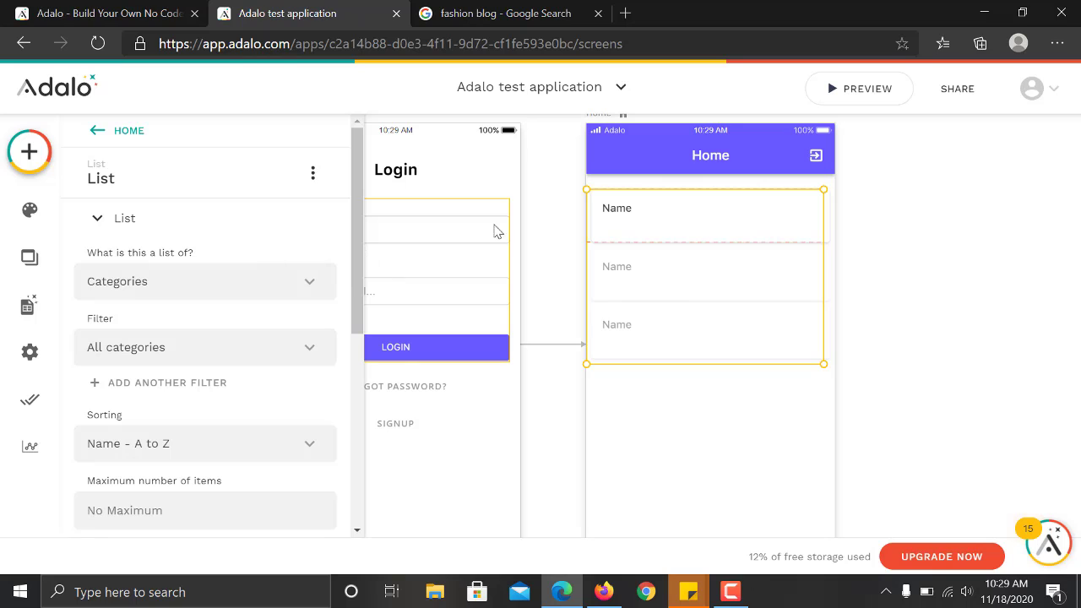
On the Home list, reveal the Link action choices: New Screen, Back, Login, Signup, Website.
click(905, 239)
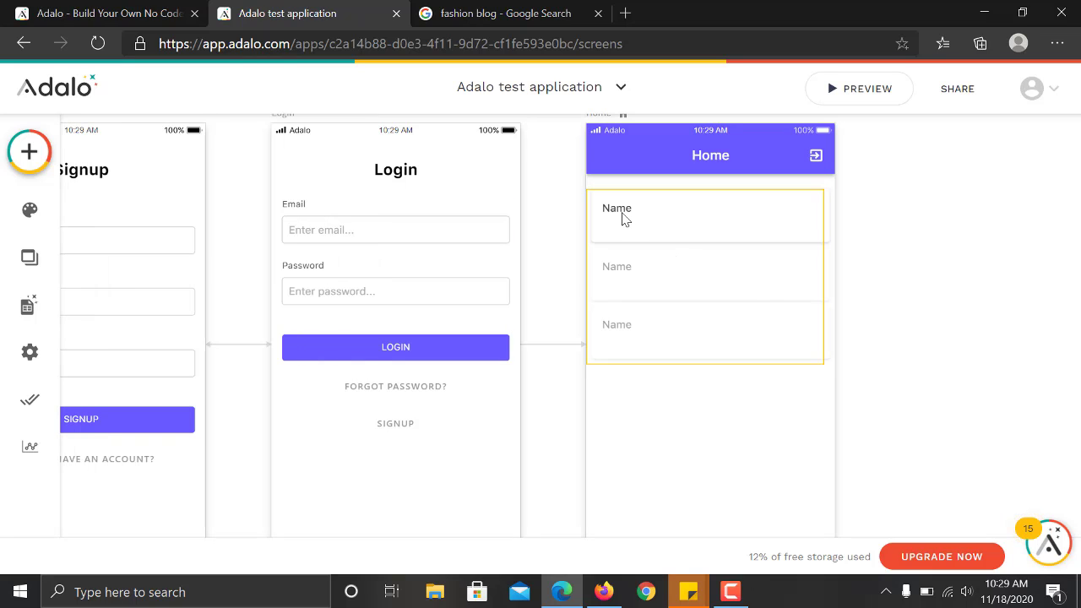
key(ctrl+minus)
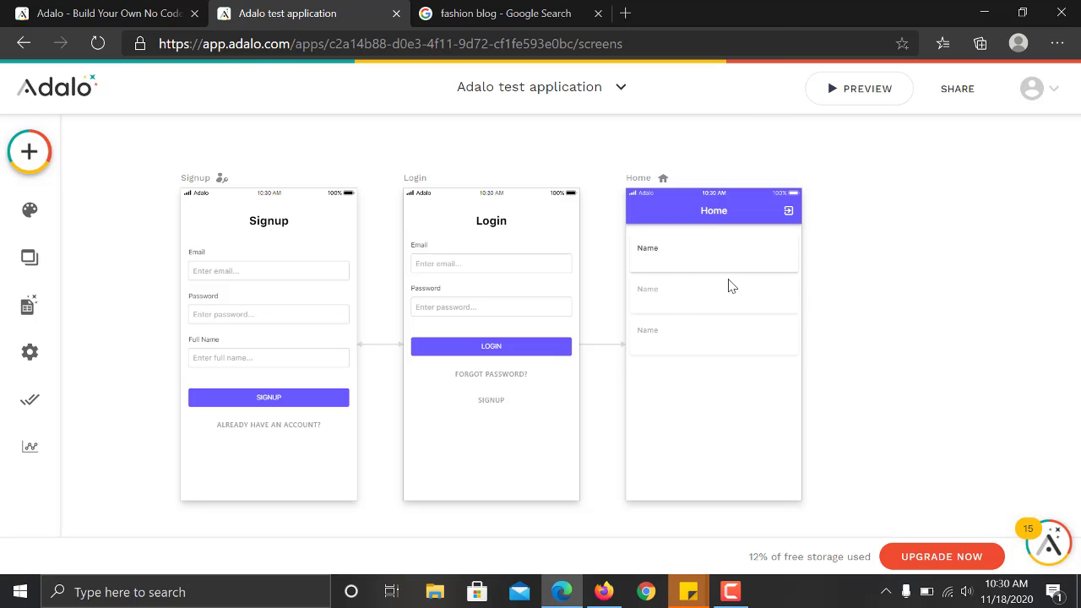
click(704, 268)
scroll(341, 410, down, 5)
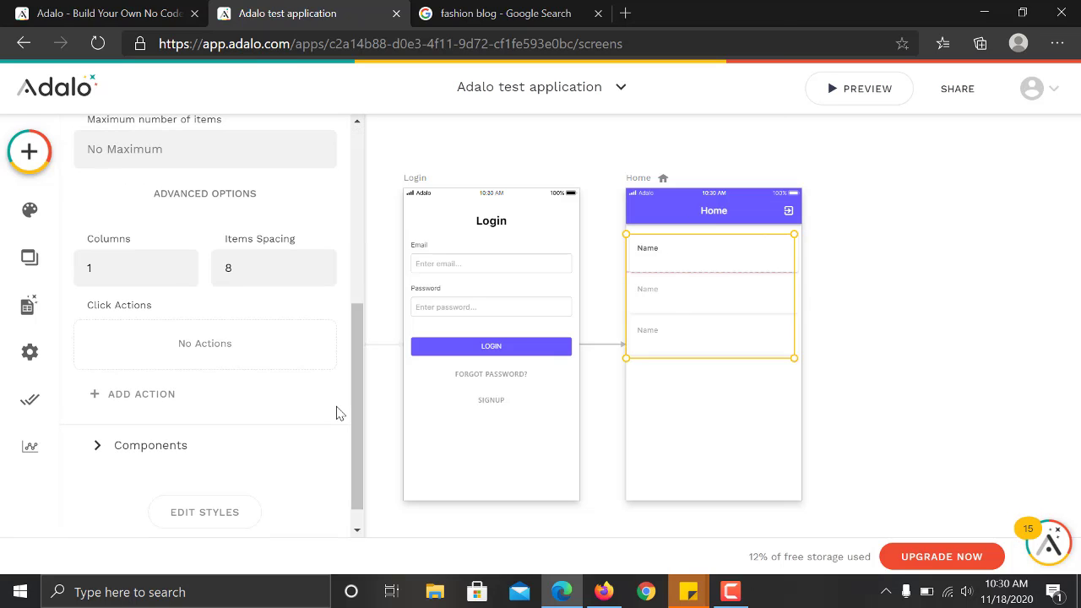
click(143, 408)
mouse_move(226, 232)
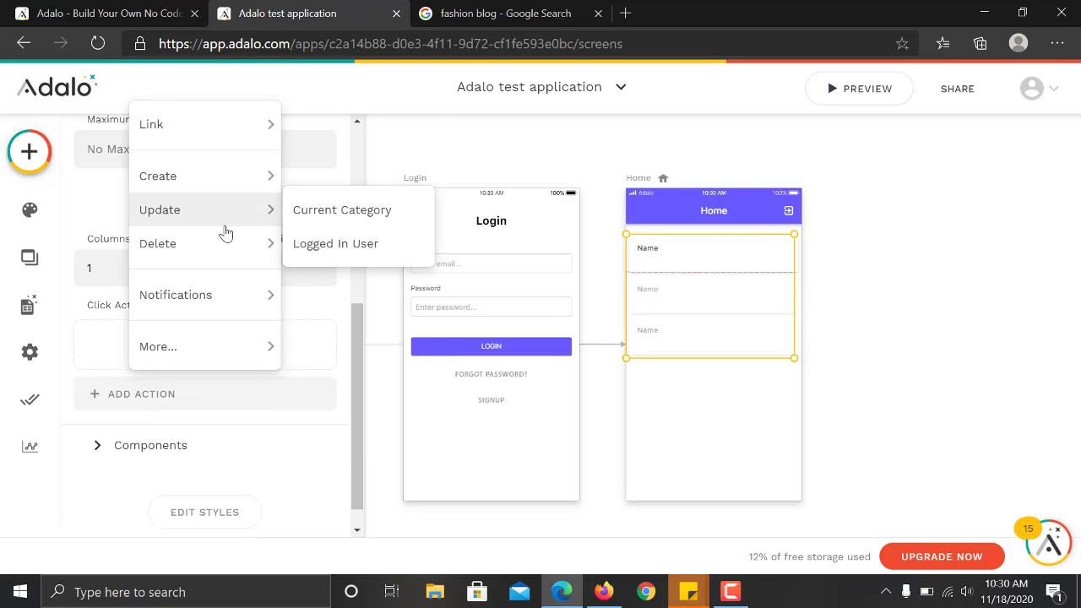
mouse_move(229, 111)
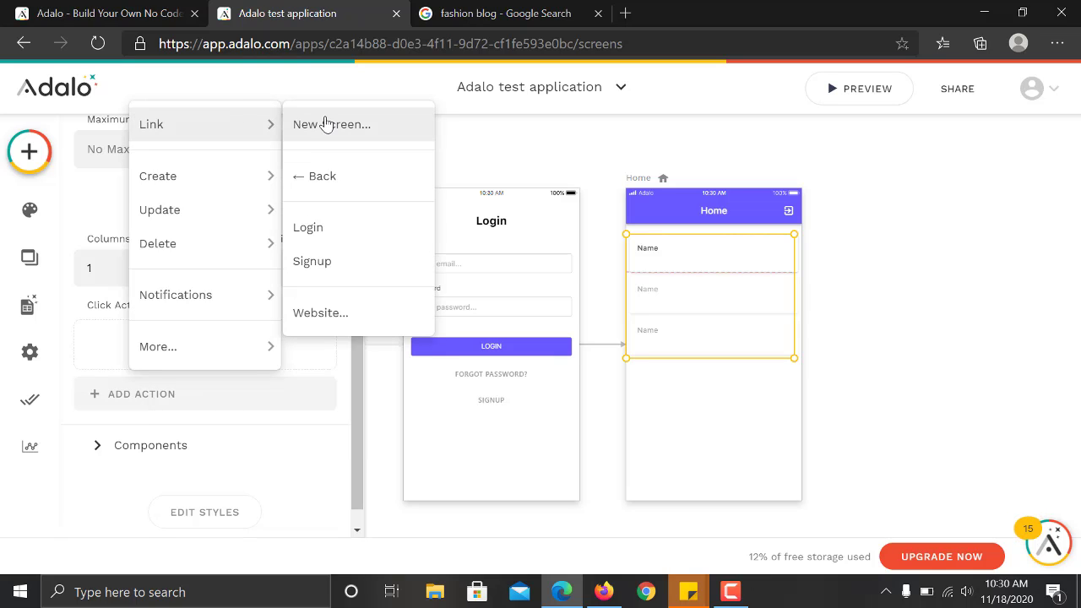
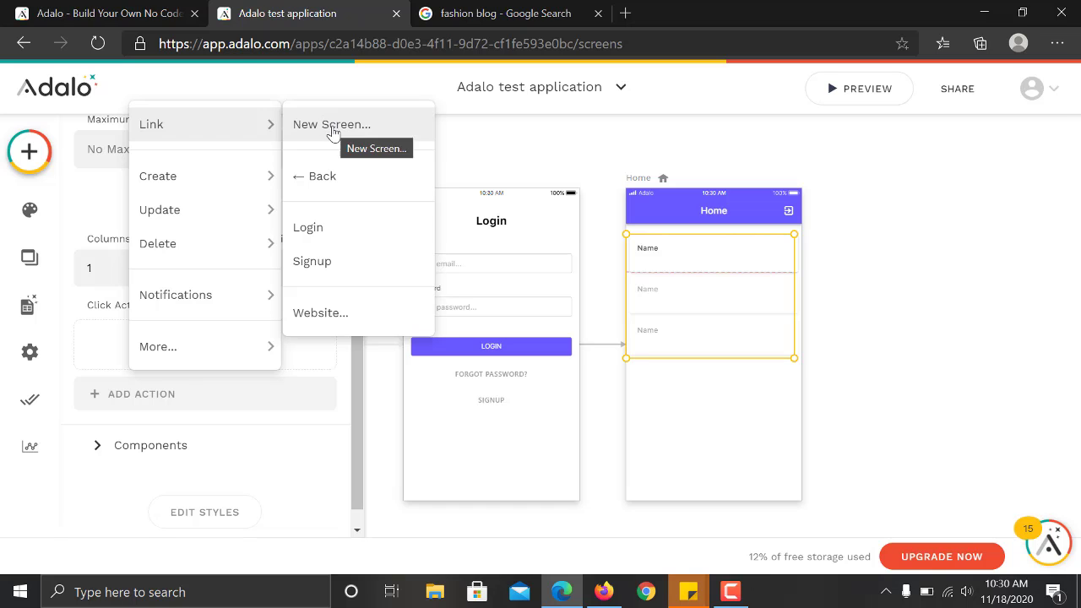
Set the Home list's click action to Link > New Screen.
click(329, 125)
Name the new screen 'R' and create it from the Blank Screen template.
click(394, 234)
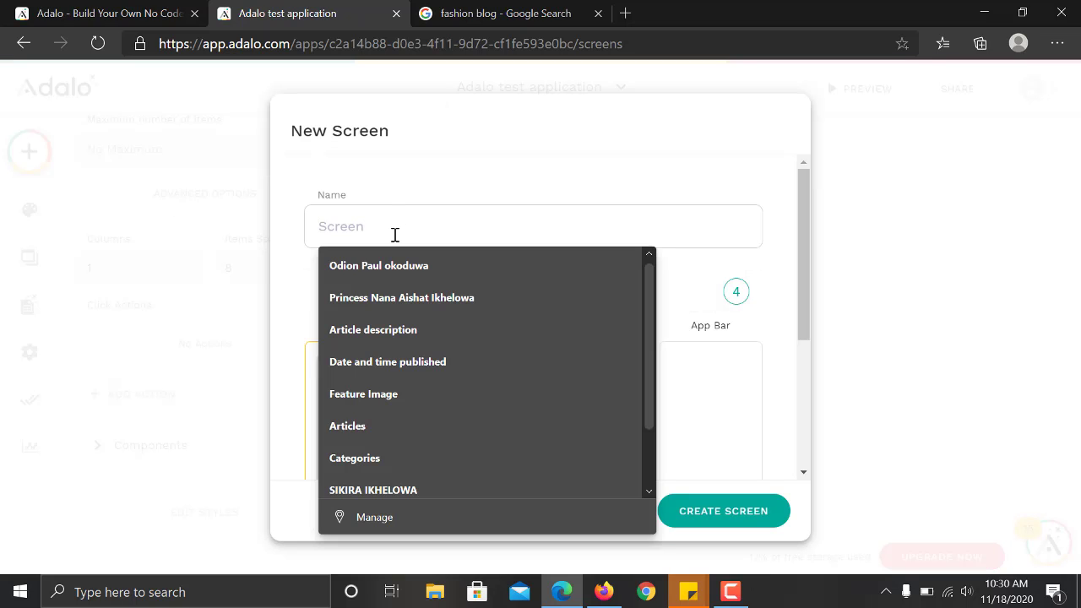
text(Read more screen)
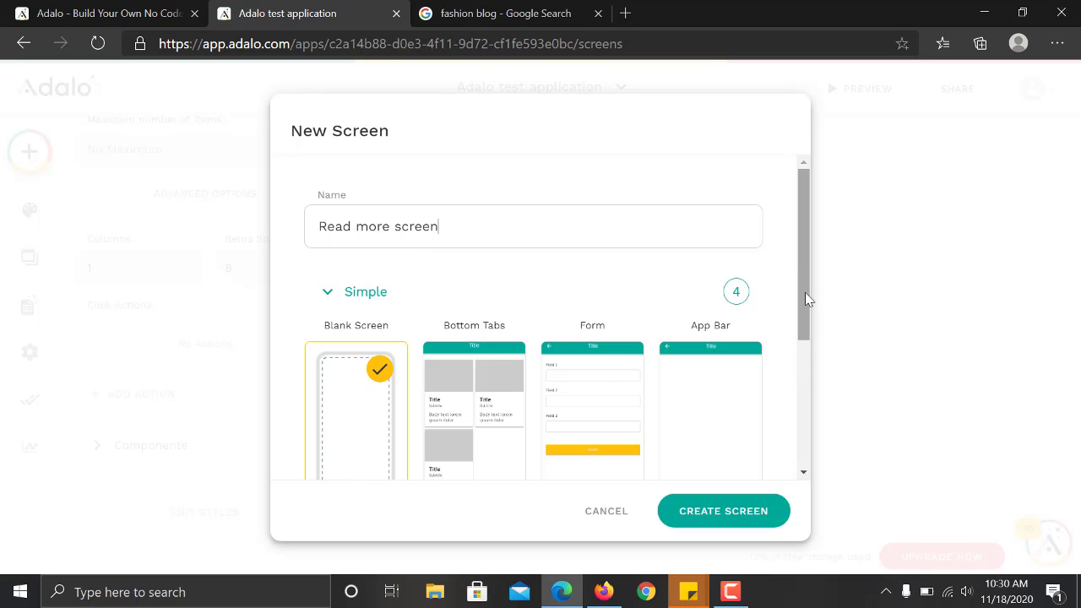
drag(805, 292, 816, 380)
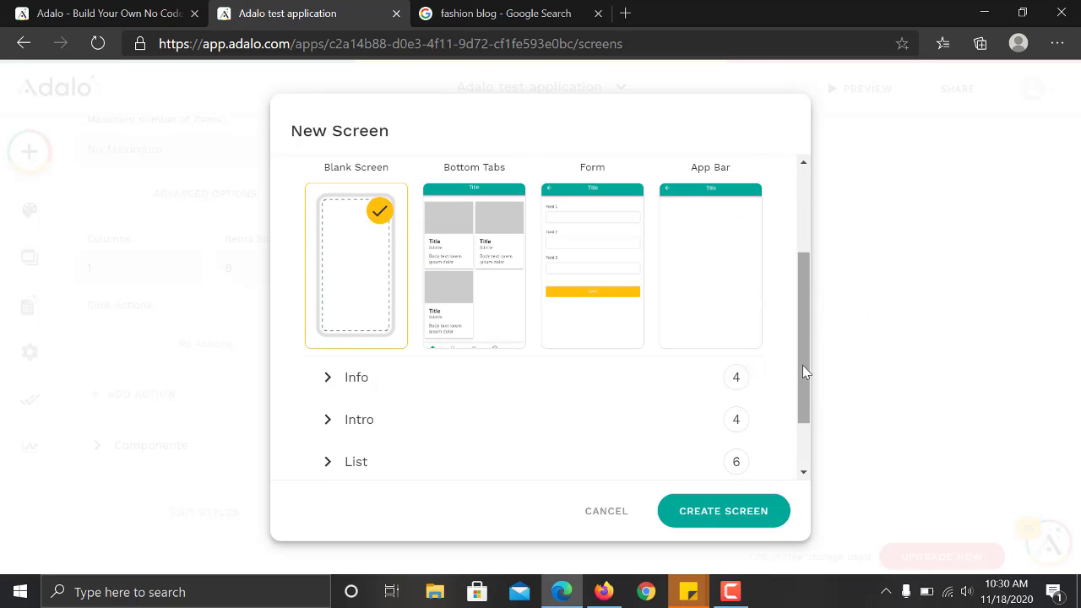
scroll(683, 395, down, 1)
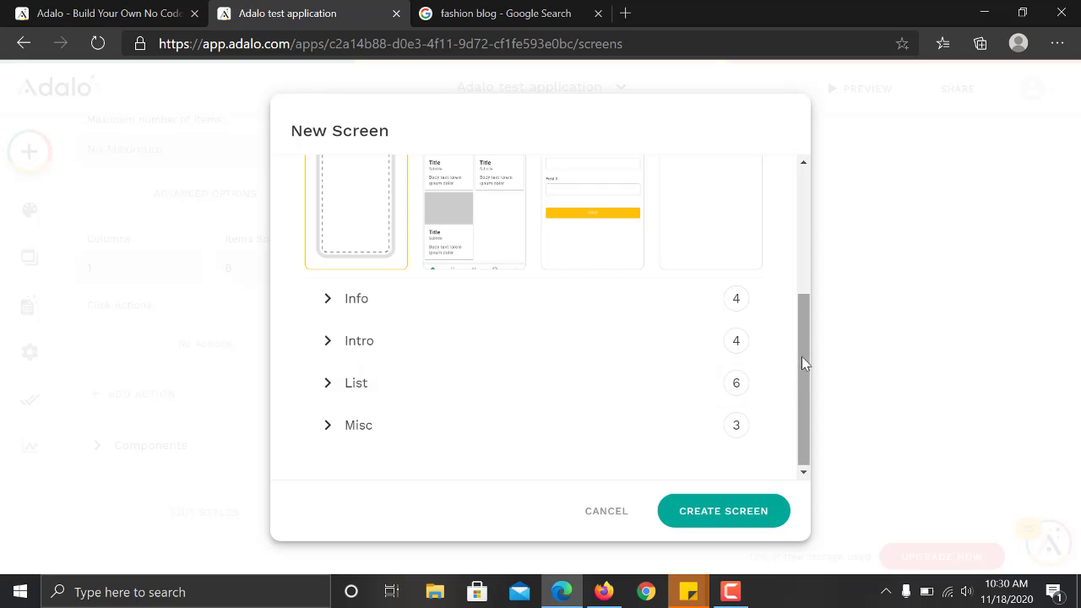
click(615, 398)
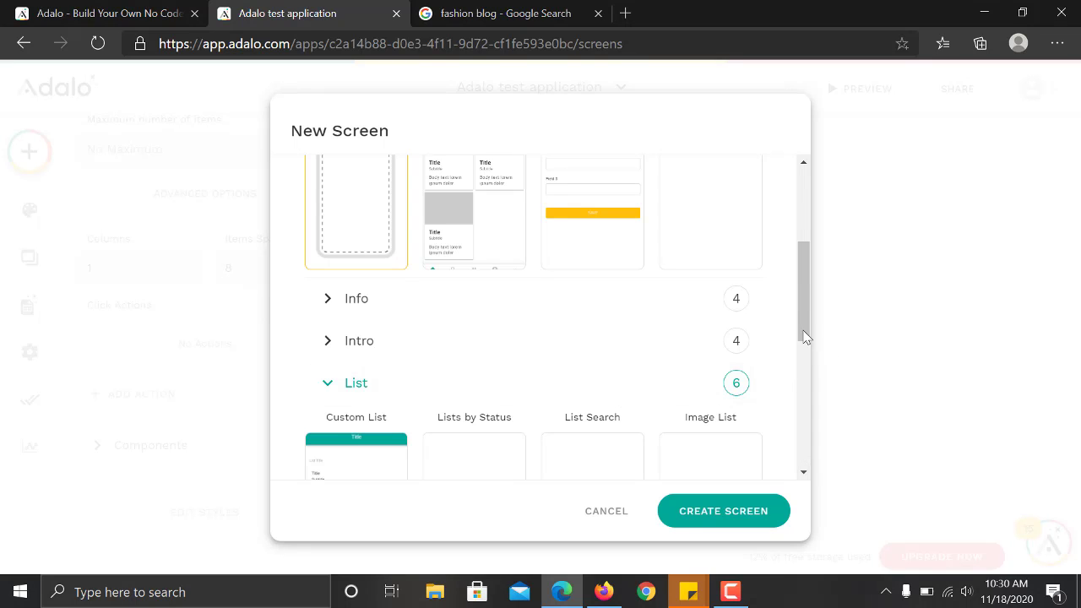
drag(804, 322, 799, 346)
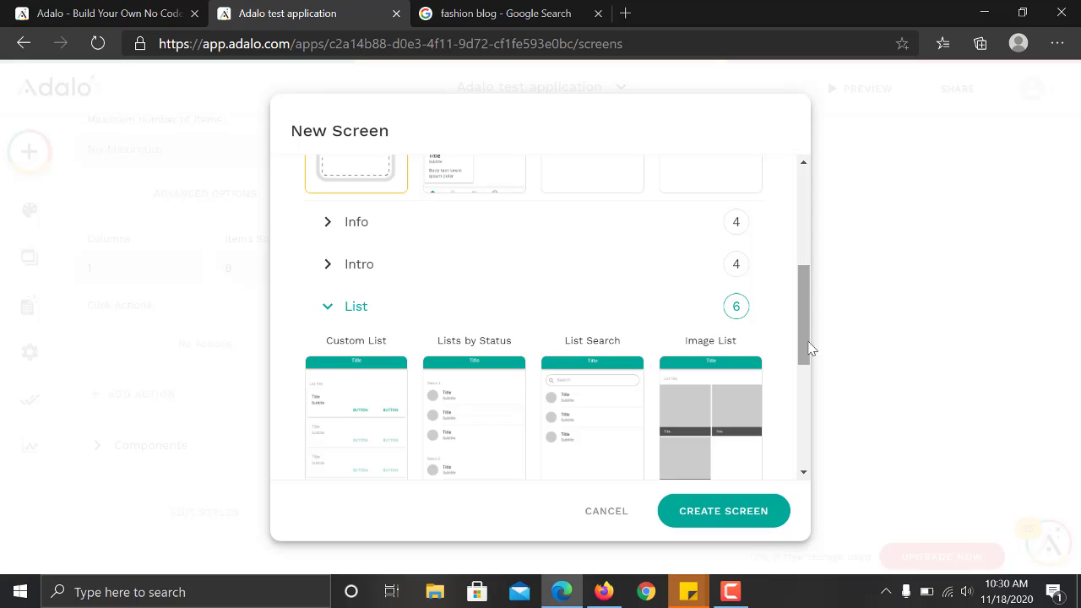
scroll(352, 378, up, 4)
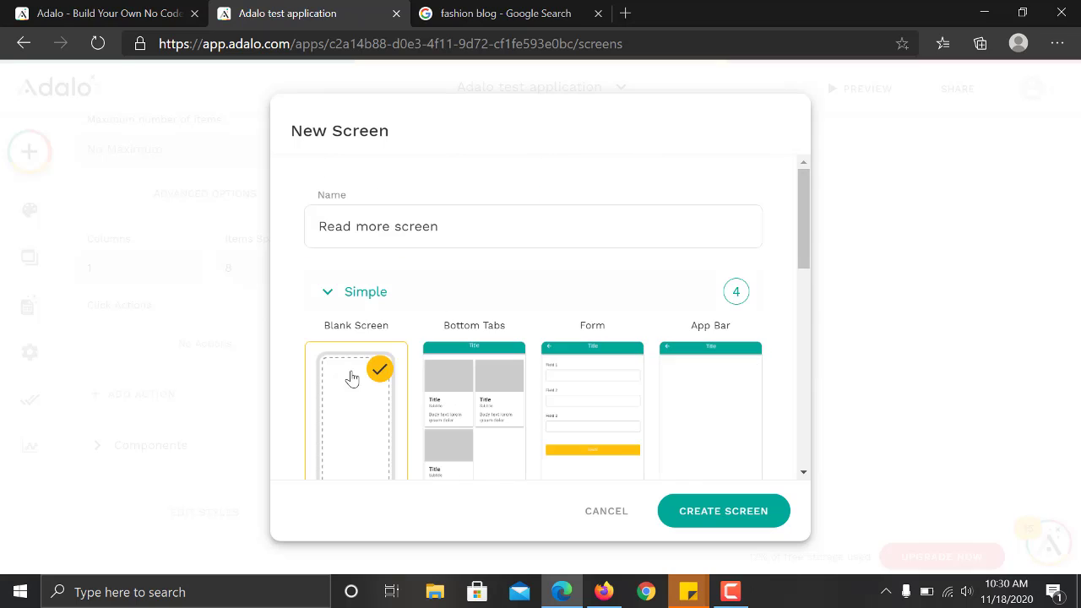
click(749, 517)
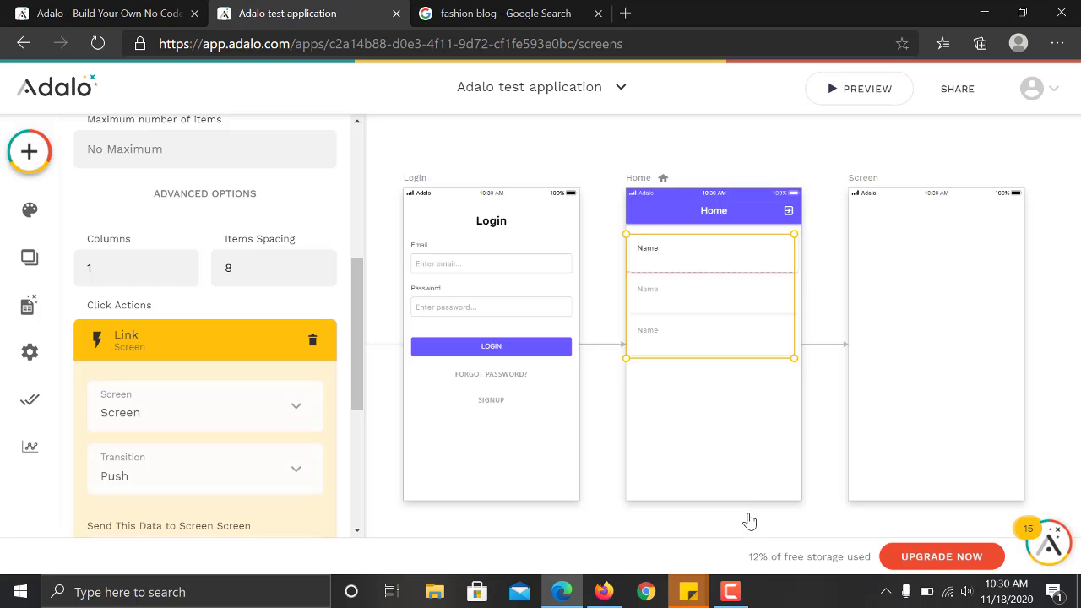
Rename the new screen to 'Article screen' and bring up the component library.
click(908, 312)
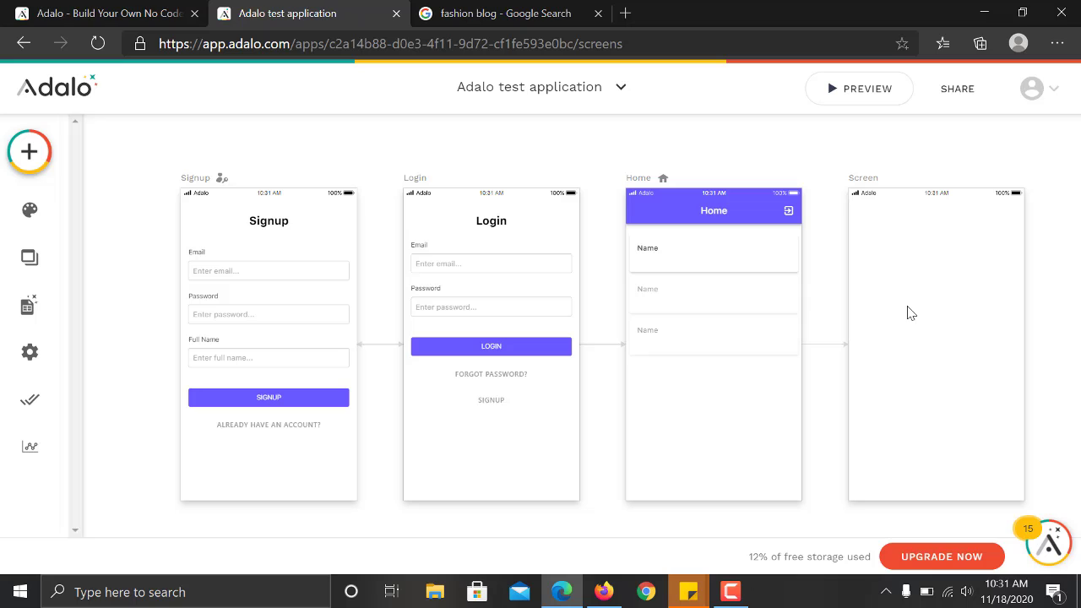
click(868, 179)
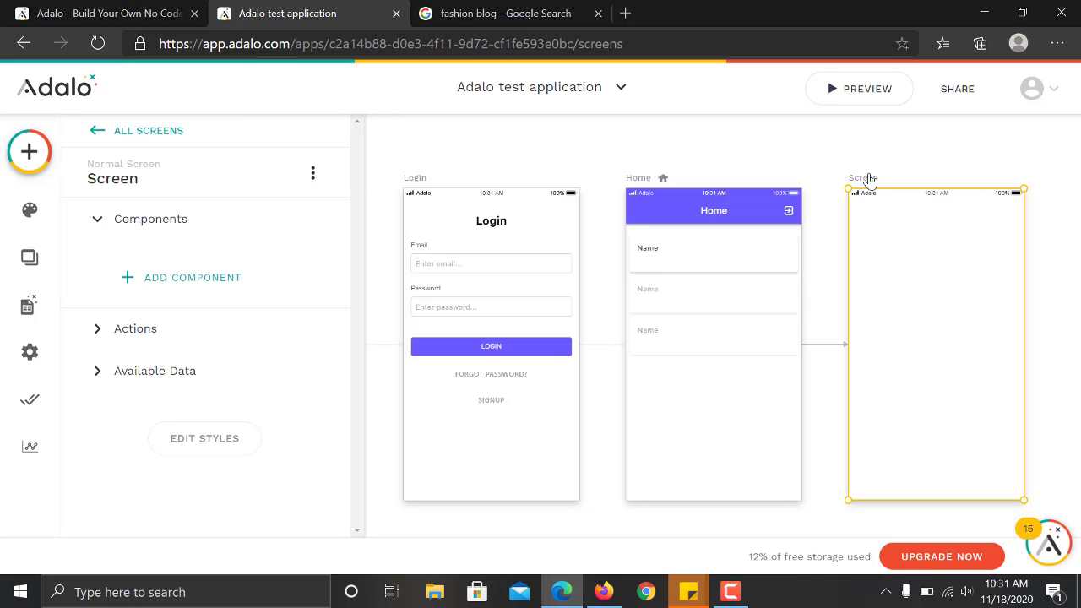
click(171, 176)
double_click(148, 258)
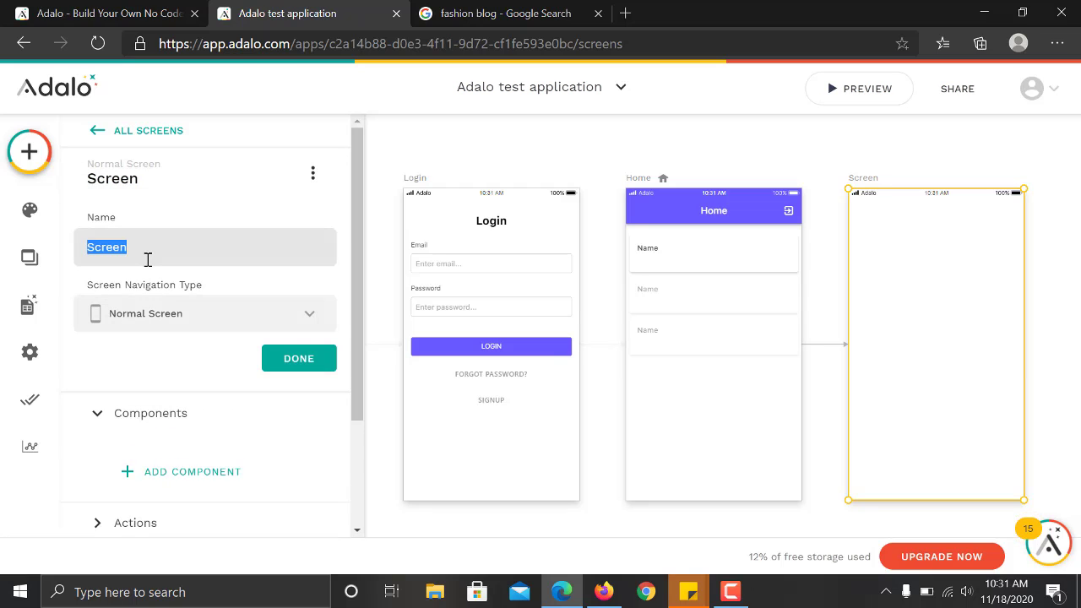
text(Article)
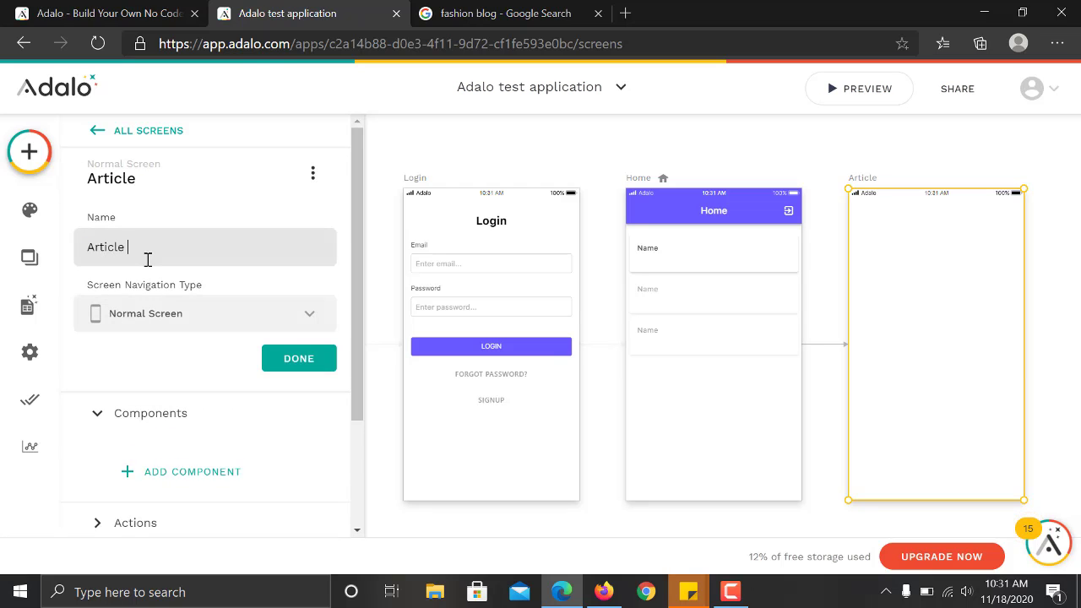
text( screen)
click(301, 361)
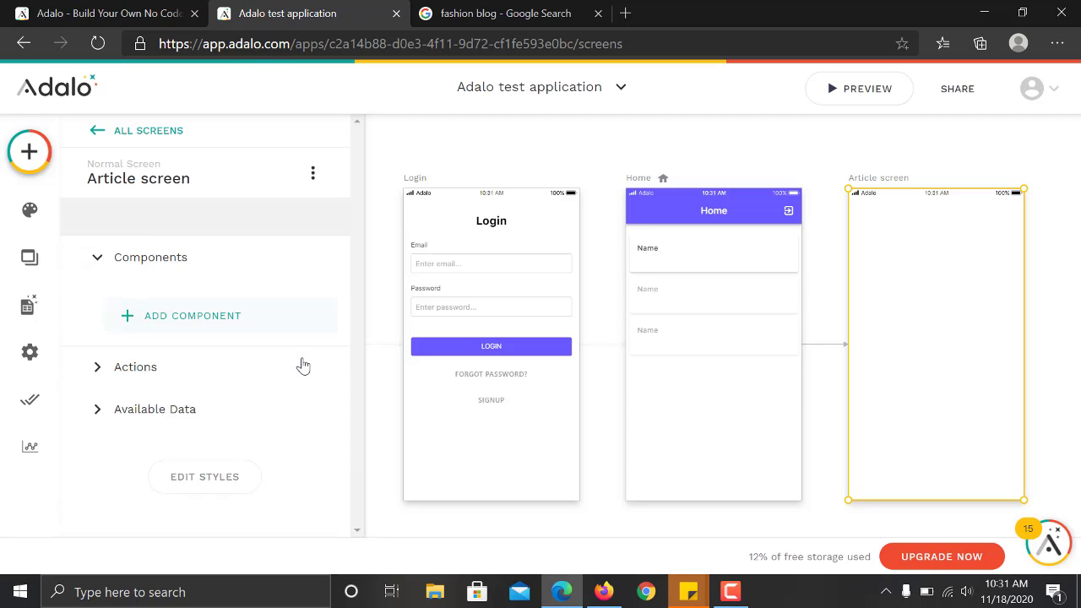
click(29, 152)
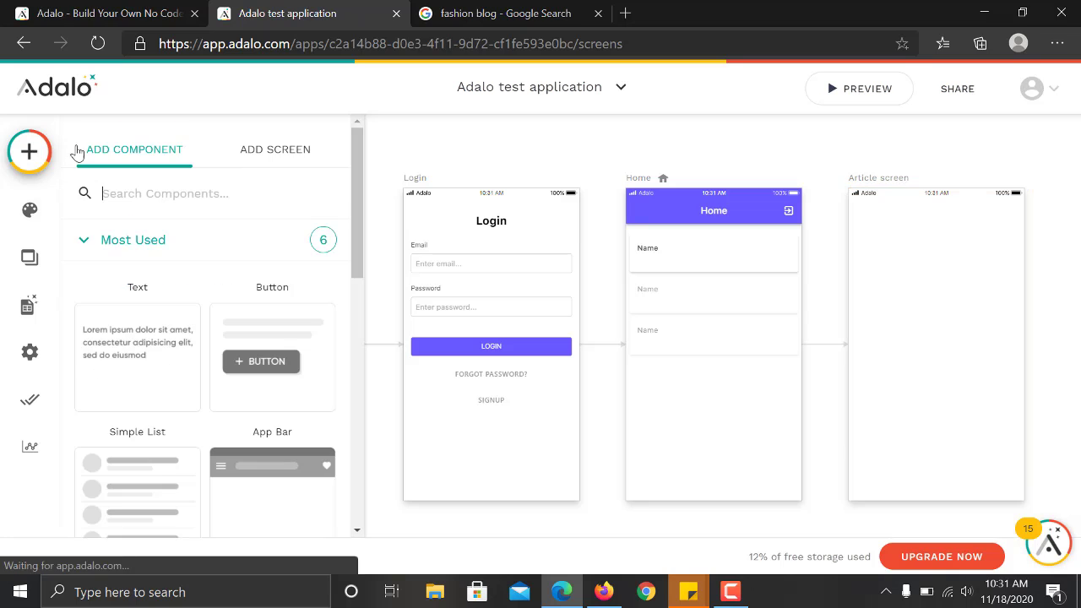
Add a Horizontal Card List from the Lists category to the top of Article screen.
scroll(354, 372, down, 3)
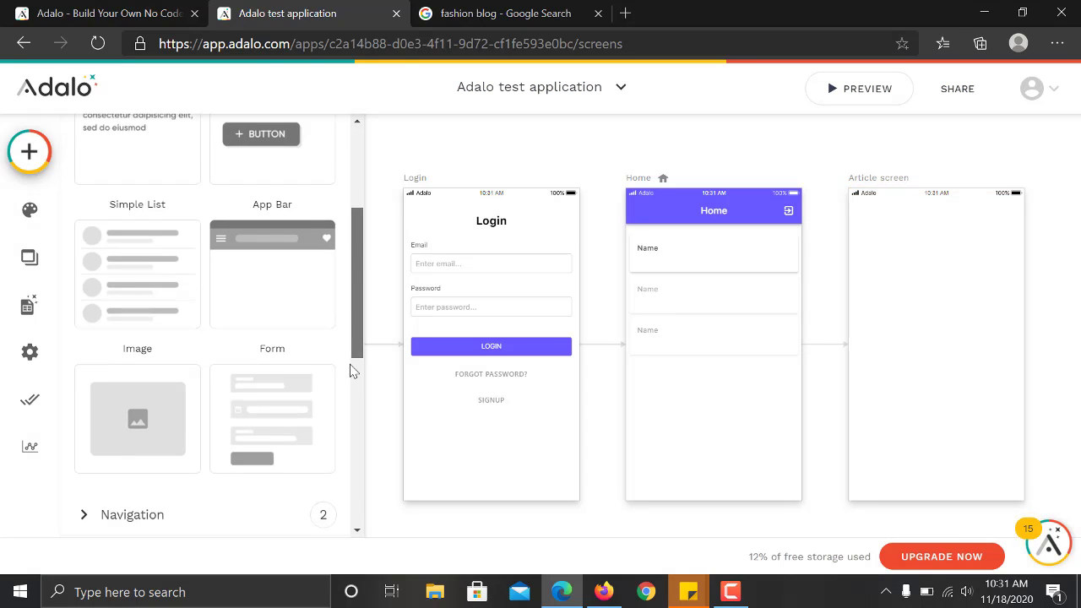
scroll(353, 372, down, 3)
click(192, 288)
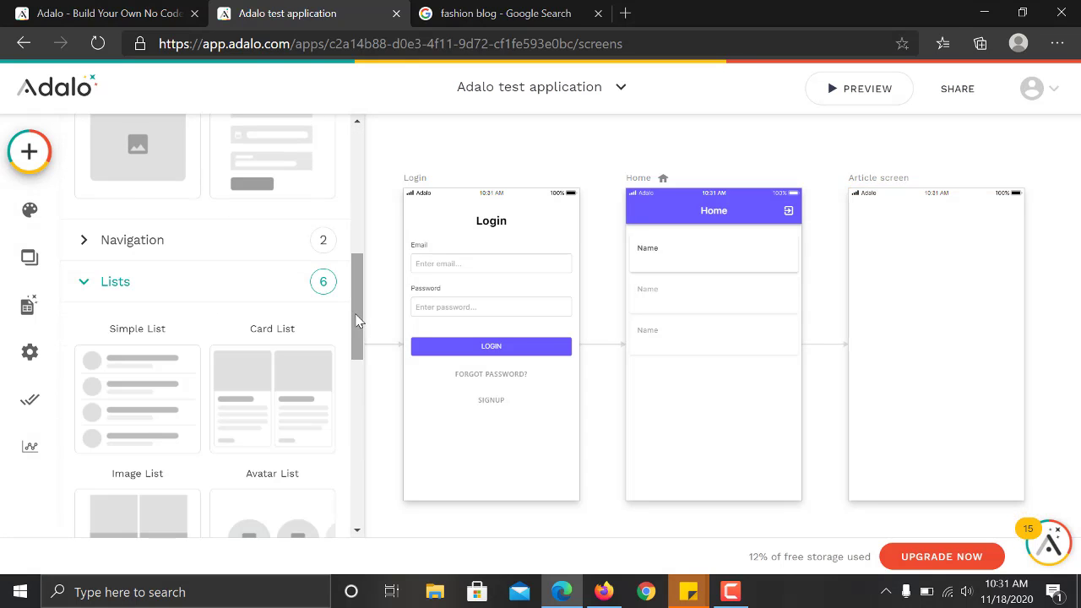
drag(357, 317, 370, 378)
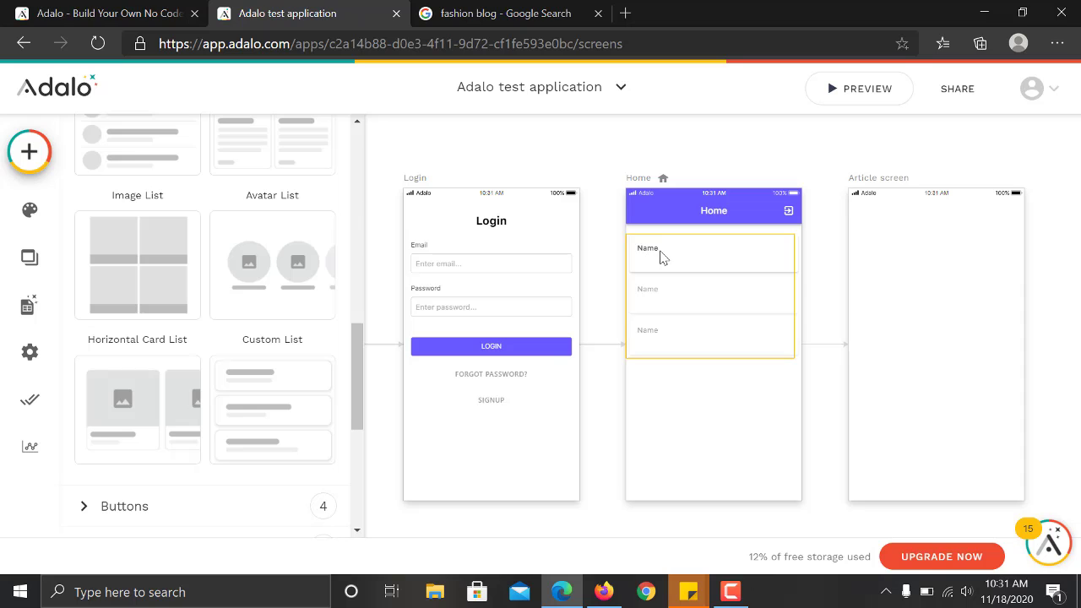
mouse_move(353, 381)
mouse_down()
mouse_move(355, 311)
mouse_move(353, 420)
mouse_move(355, 316)
mouse_move(357, 382)
mouse_up()
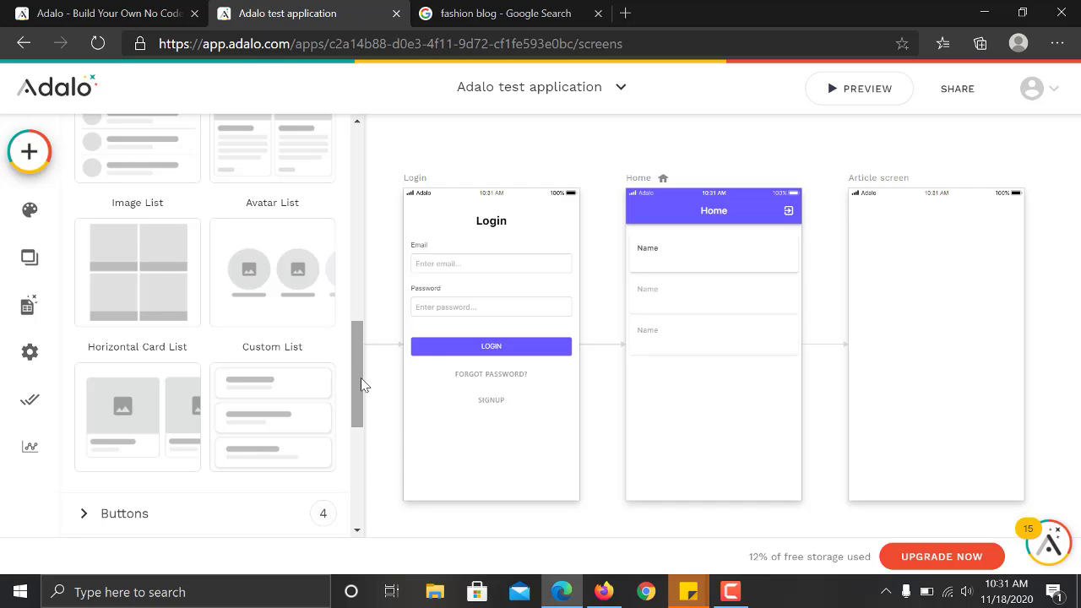
drag(361, 386, 357, 415)
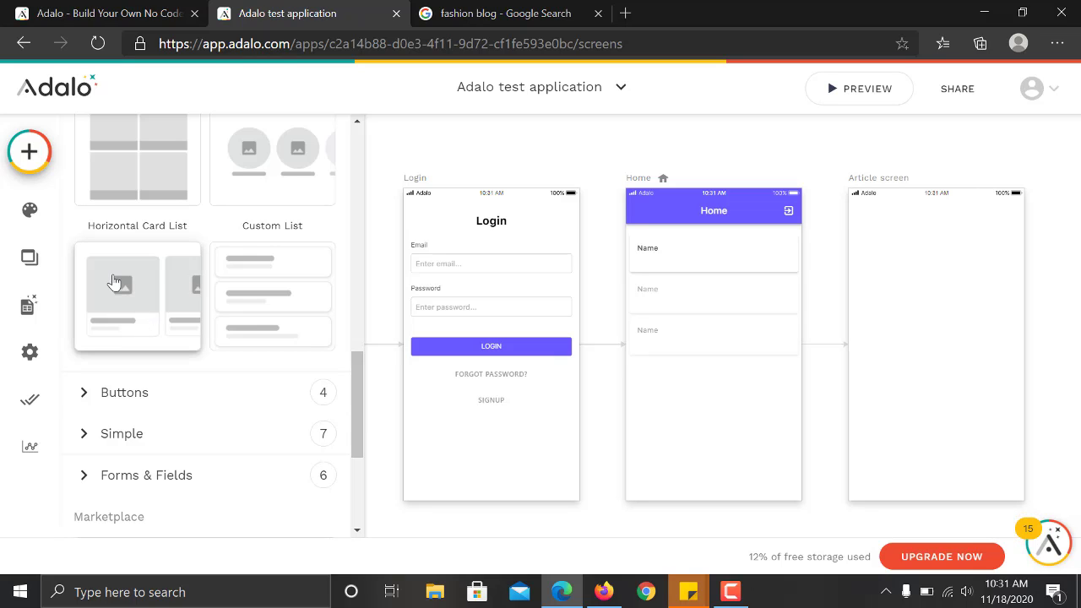
drag(115, 281, 943, 291)
click(1057, 321)
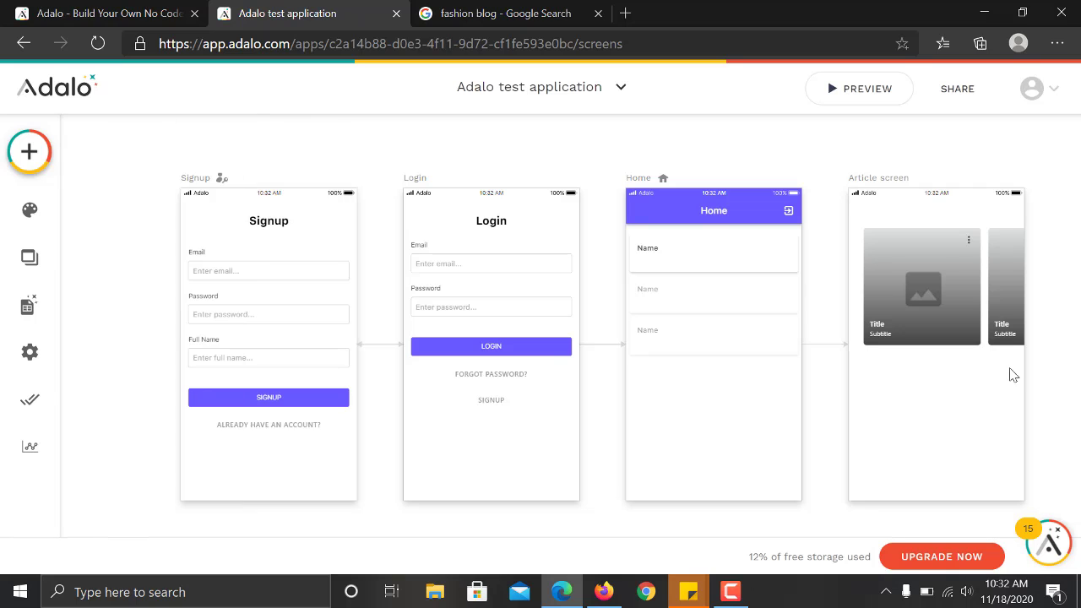
Make the card list show Articles, filtered to Current Category > Articles.
click(925, 285)
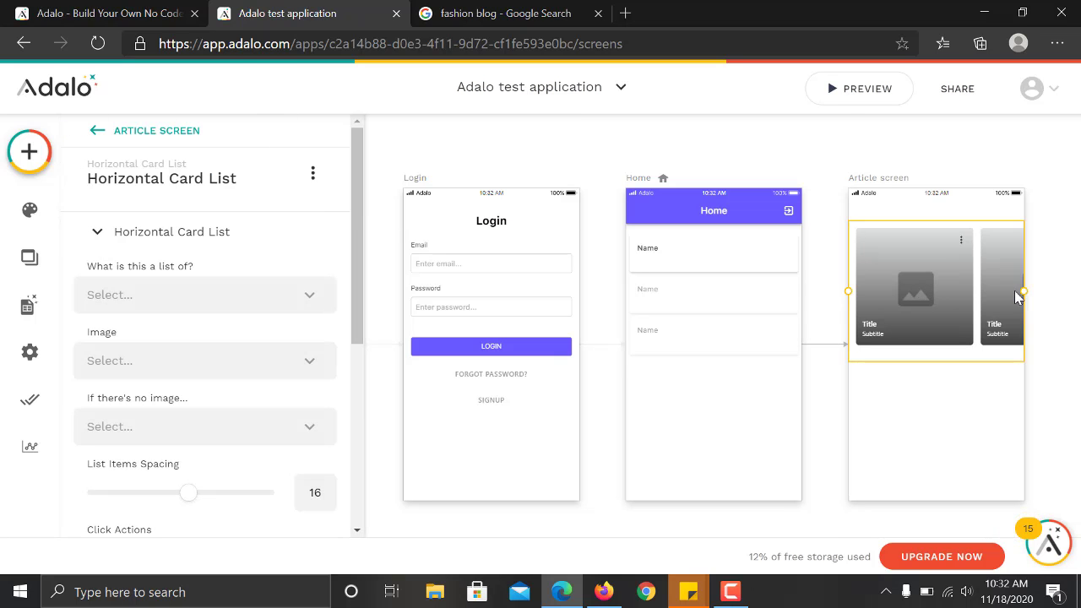
click(1063, 300)
click(936, 280)
click(180, 297)
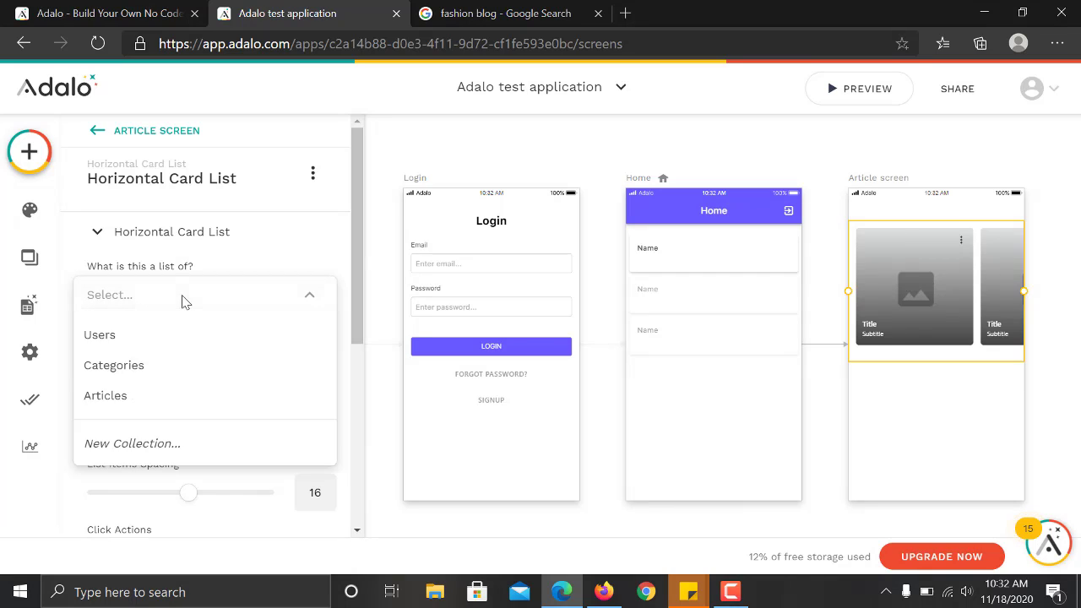
click(183, 404)
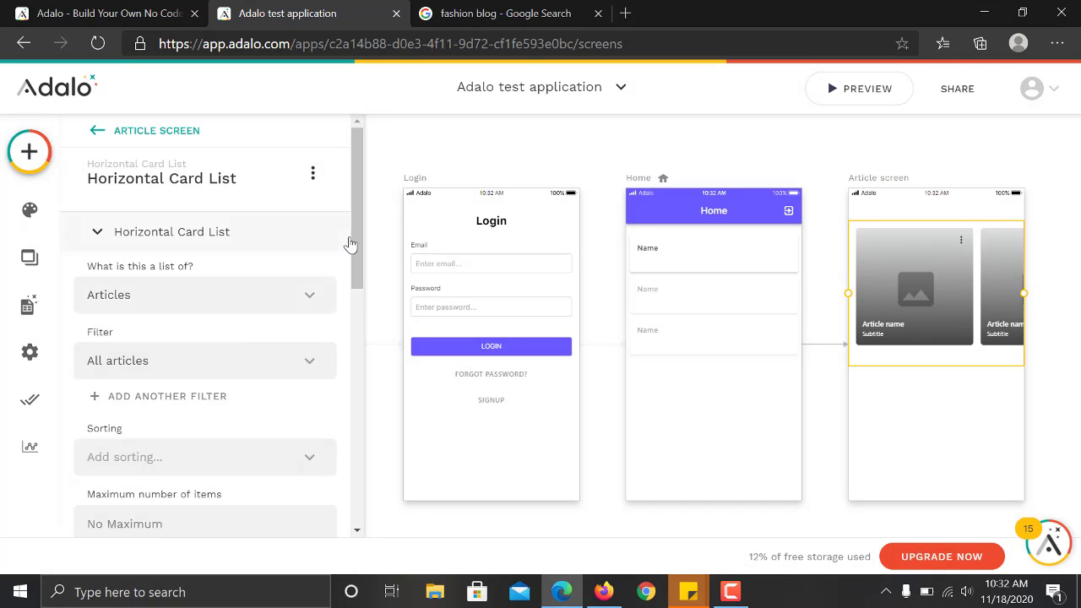
drag(352, 245, 355, 330)
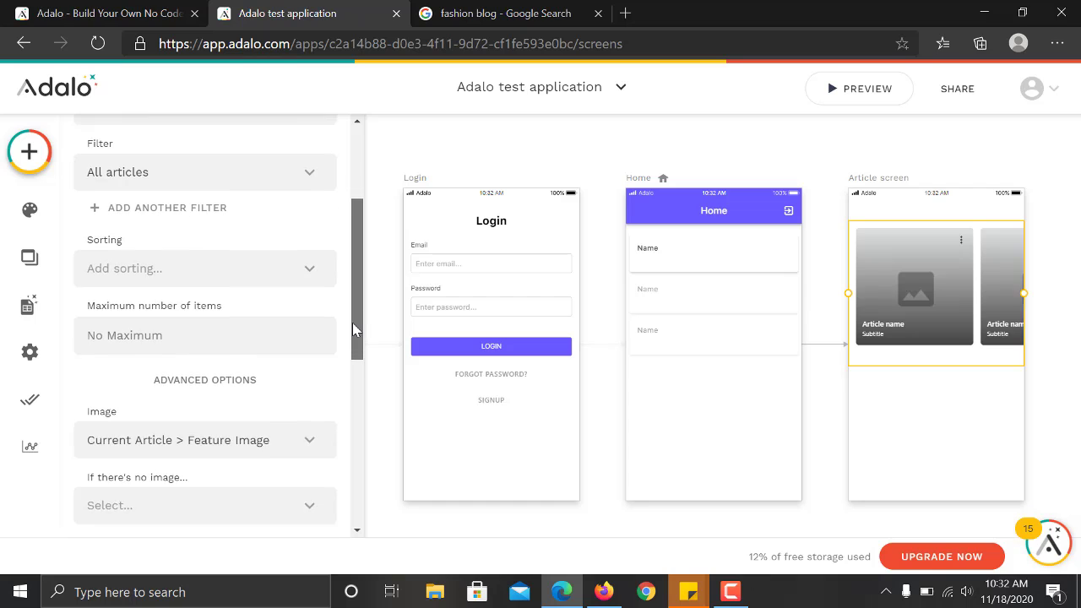
scroll(355, 330, up, 1)
click(233, 247)
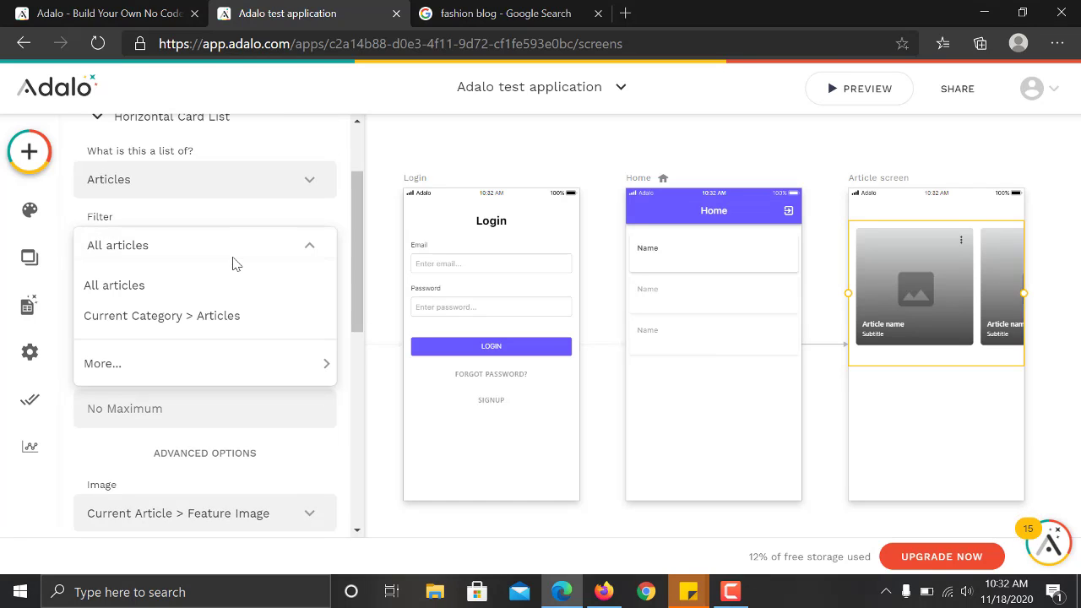
click(222, 291)
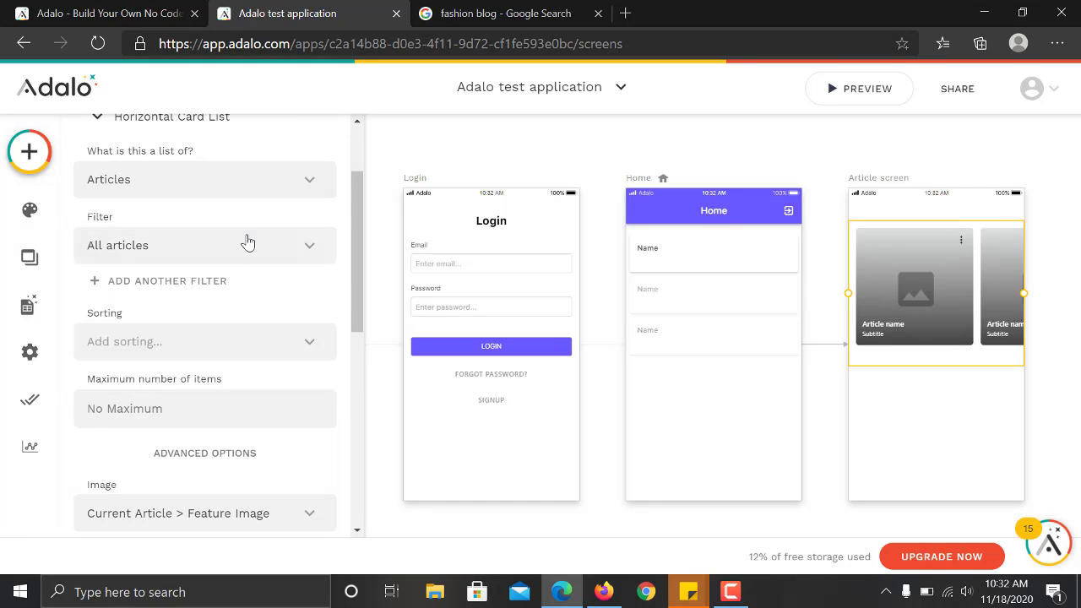
click(246, 243)
click(225, 321)
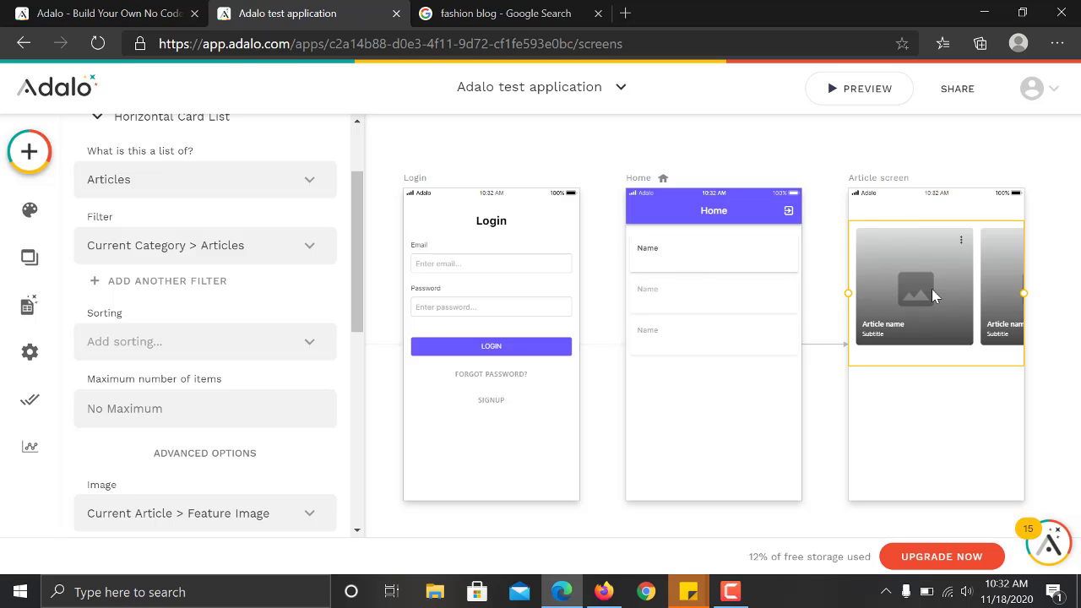
Sort the article cards by Date and time published, Oldest to Newest.
drag(355, 271, 352, 308)
click(272, 230)
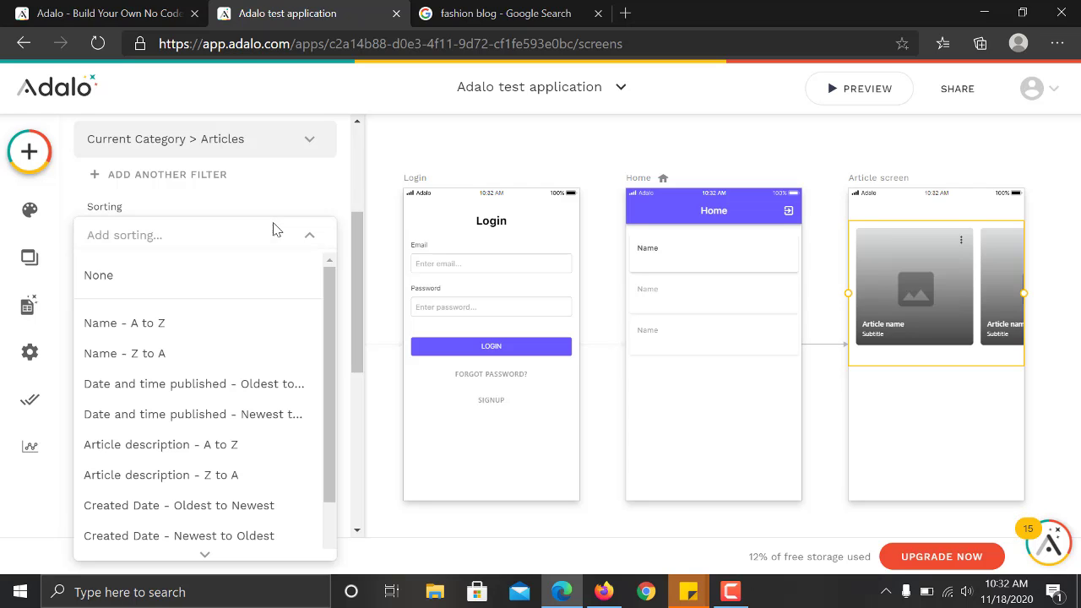
click(224, 389)
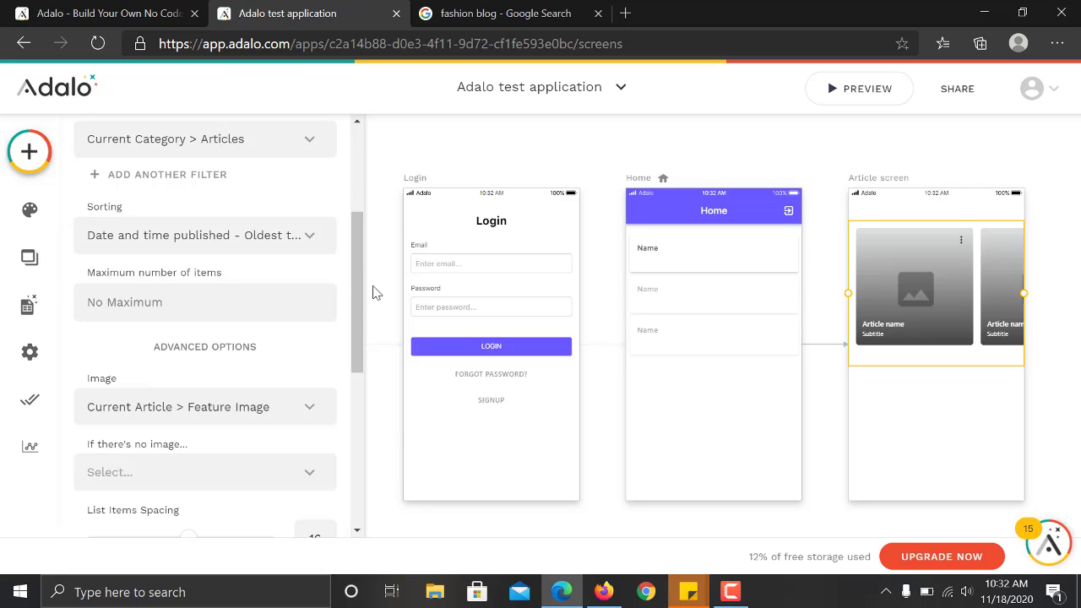
drag(361, 295, 357, 367)
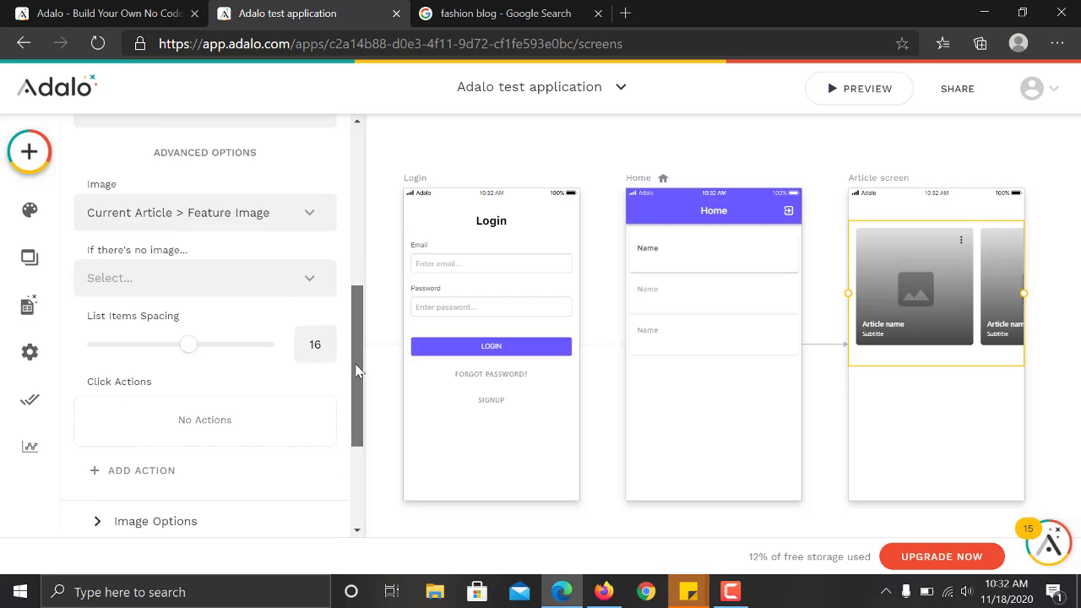
click(226, 212)
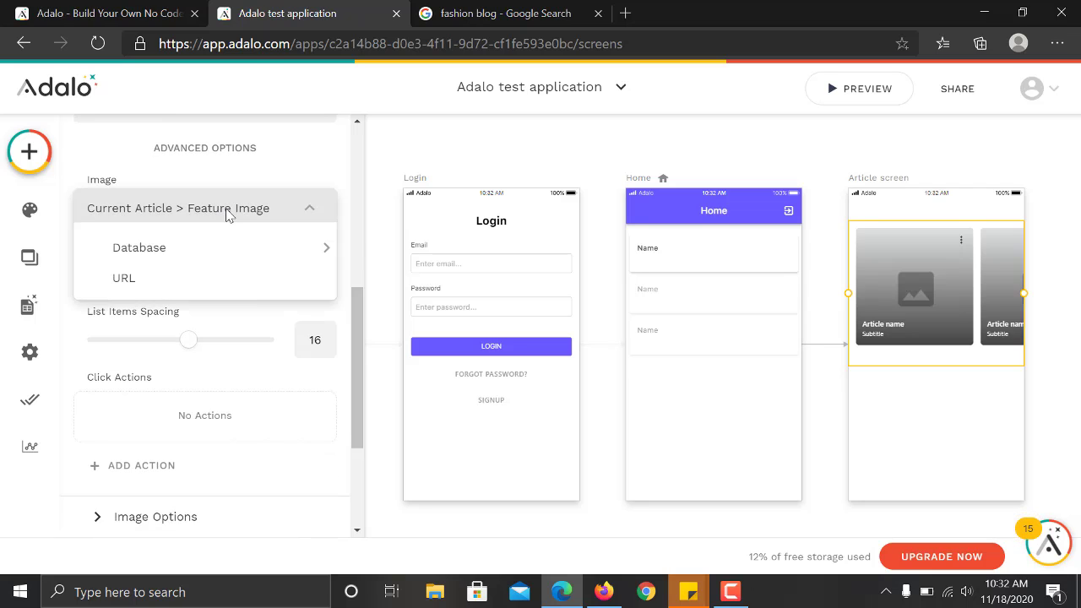
click(226, 216)
click(227, 213)
click(226, 214)
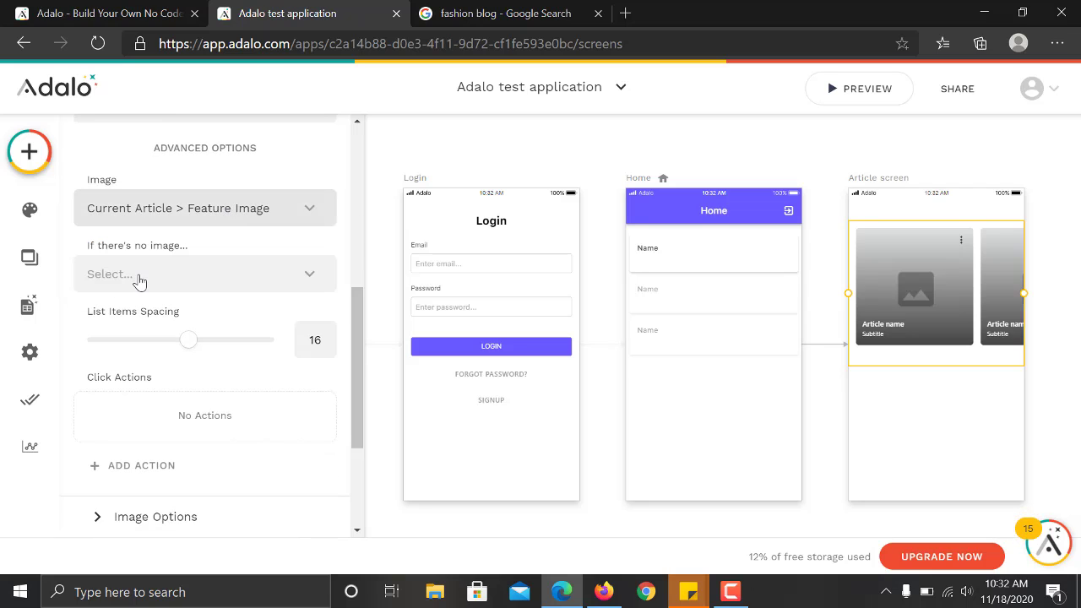
Show undraw_blog_anyj.png as a placeholder when an article has no image.
click(189, 270)
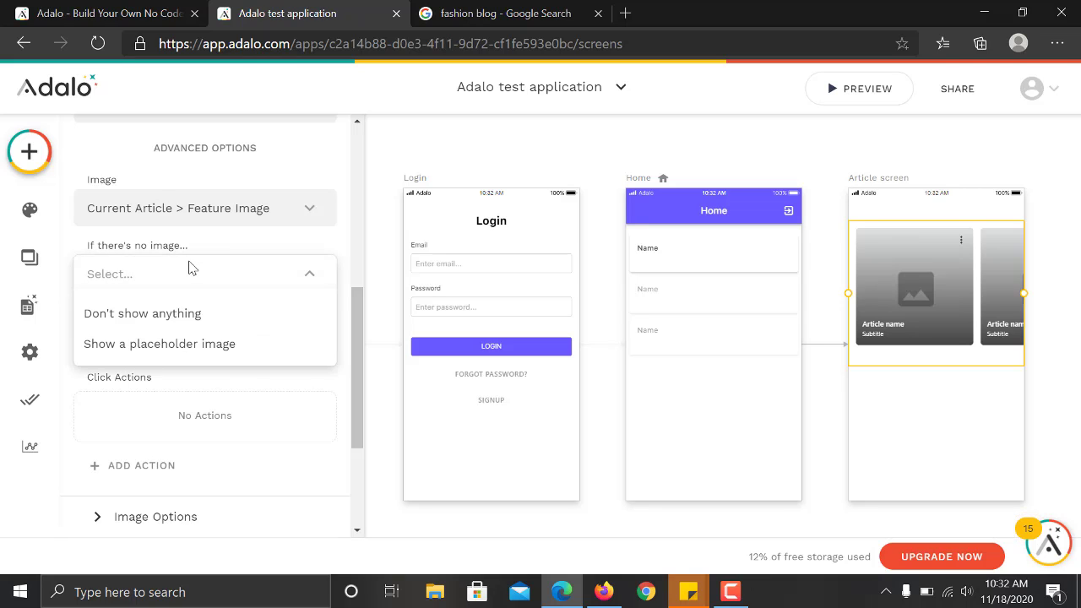
click(189, 269)
click(188, 269)
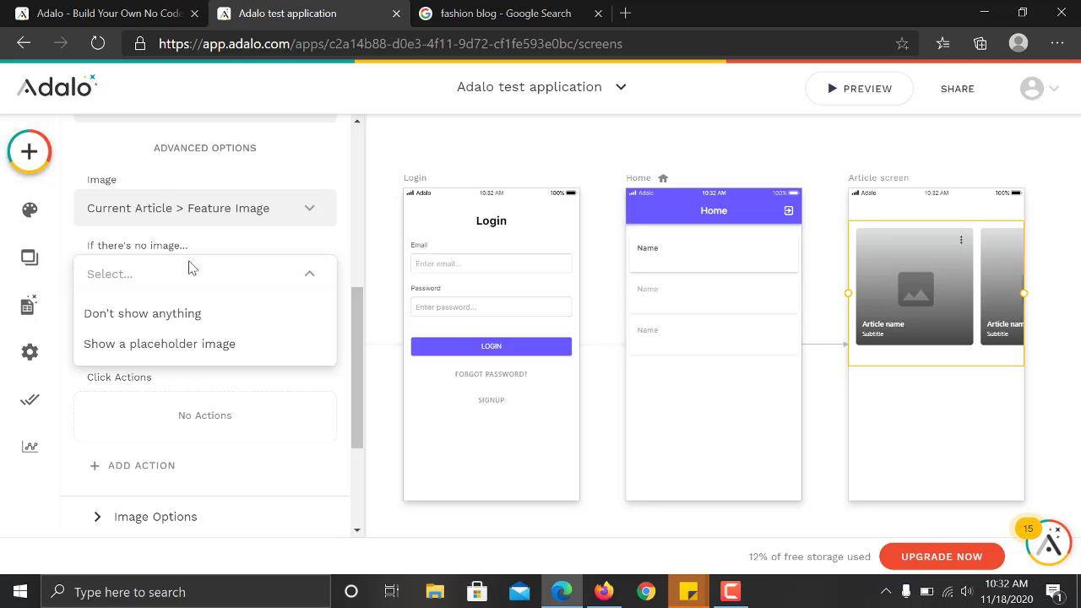
click(186, 350)
scroll(161, 241, down, 3)
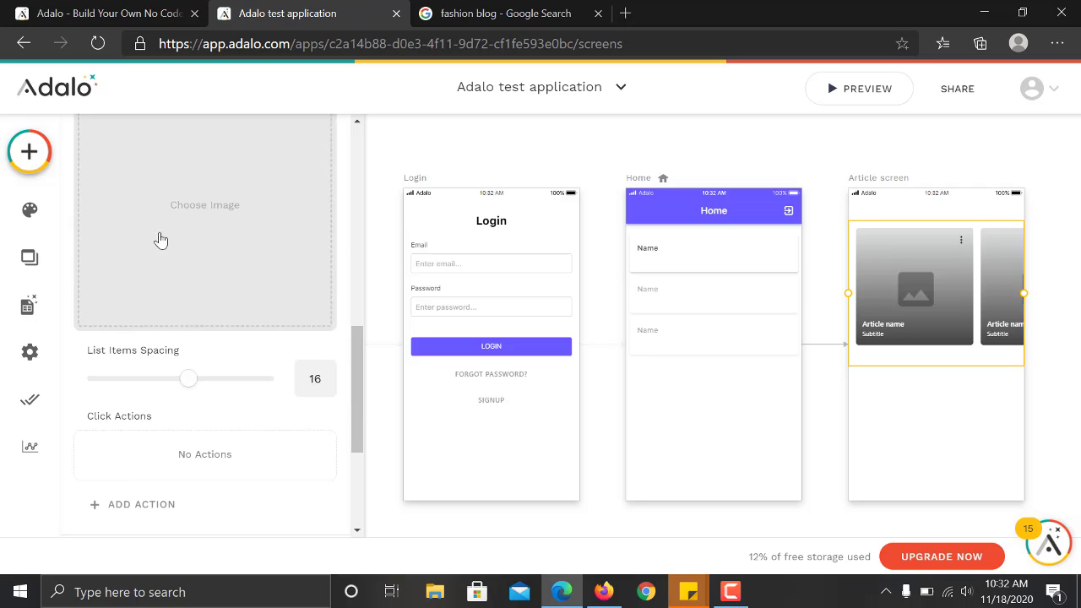
click(318, 247)
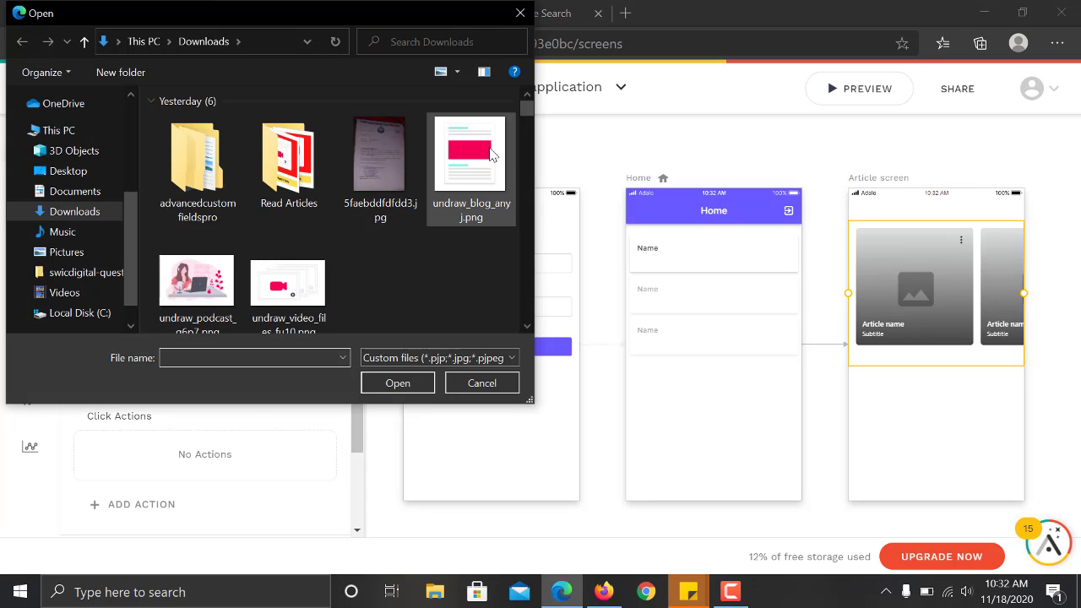
click(469, 165)
click(398, 383)
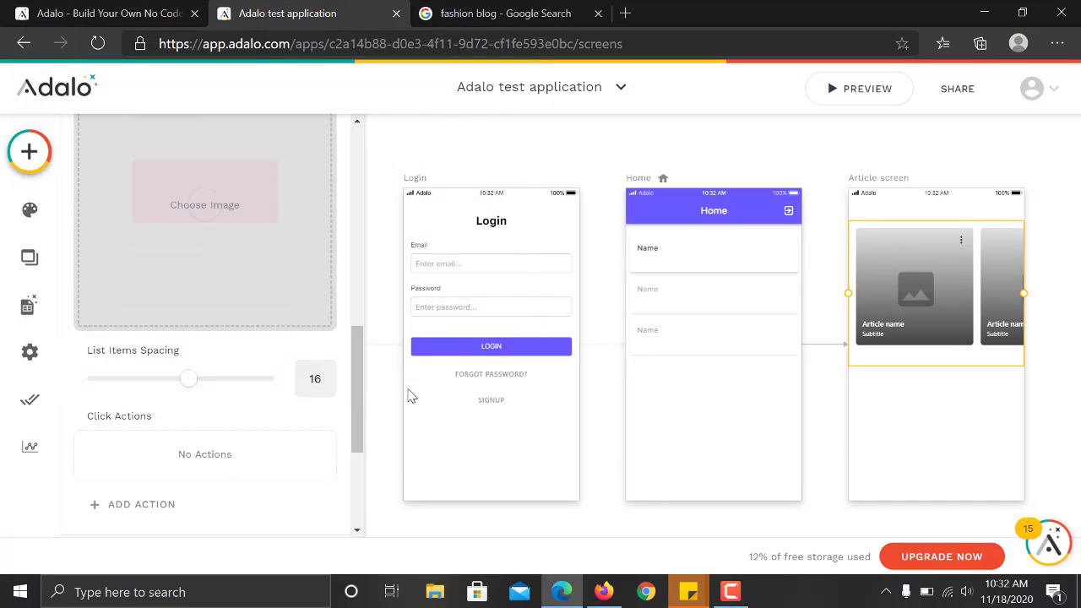
drag(357, 366, 358, 327)
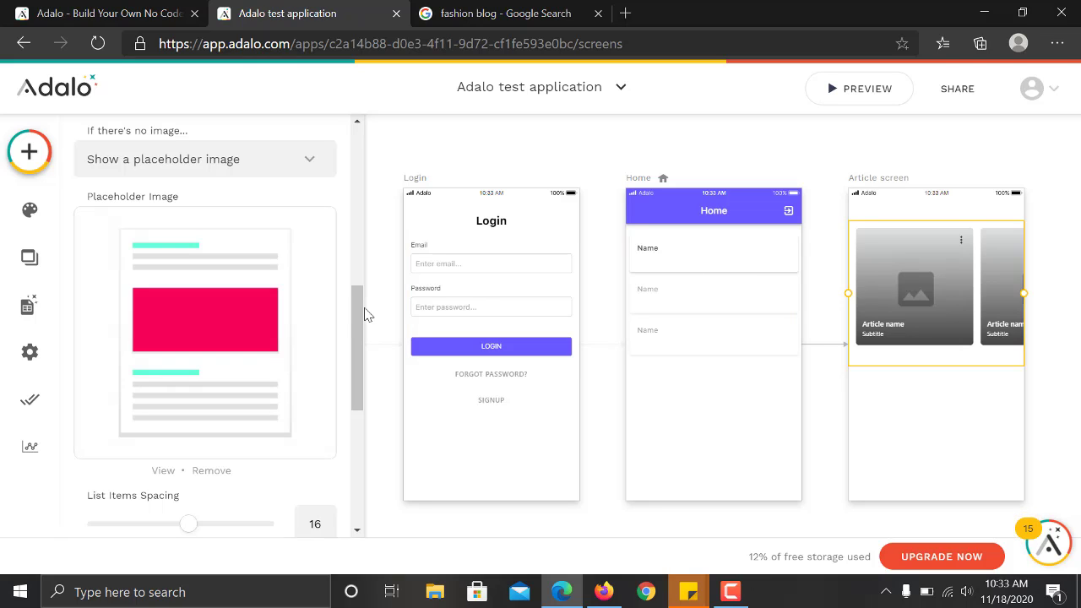
drag(357, 315, 351, 427)
click(174, 319)
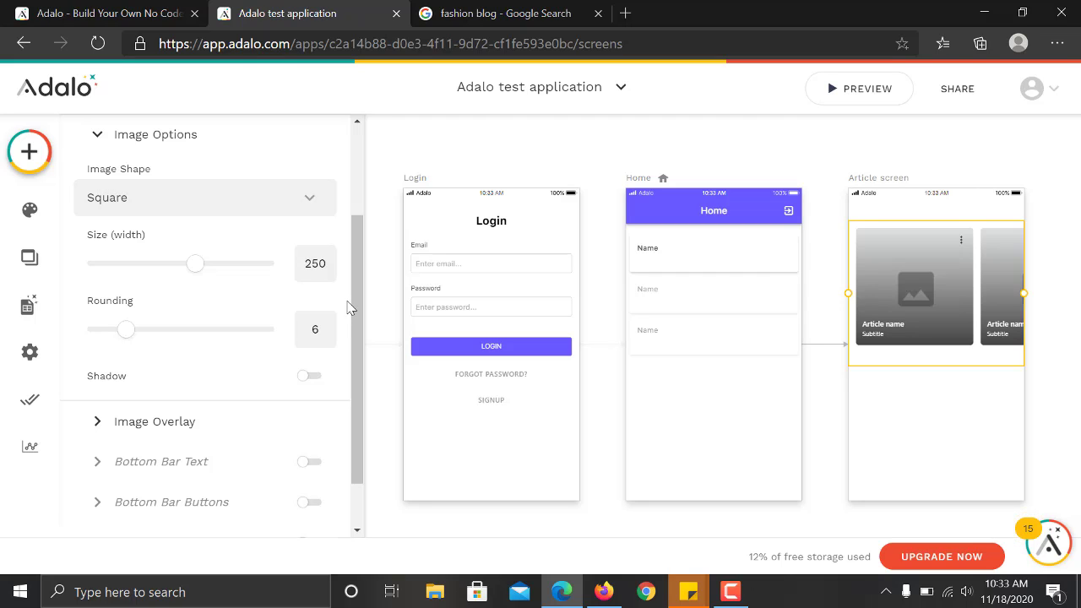
drag(363, 314, 361, 361)
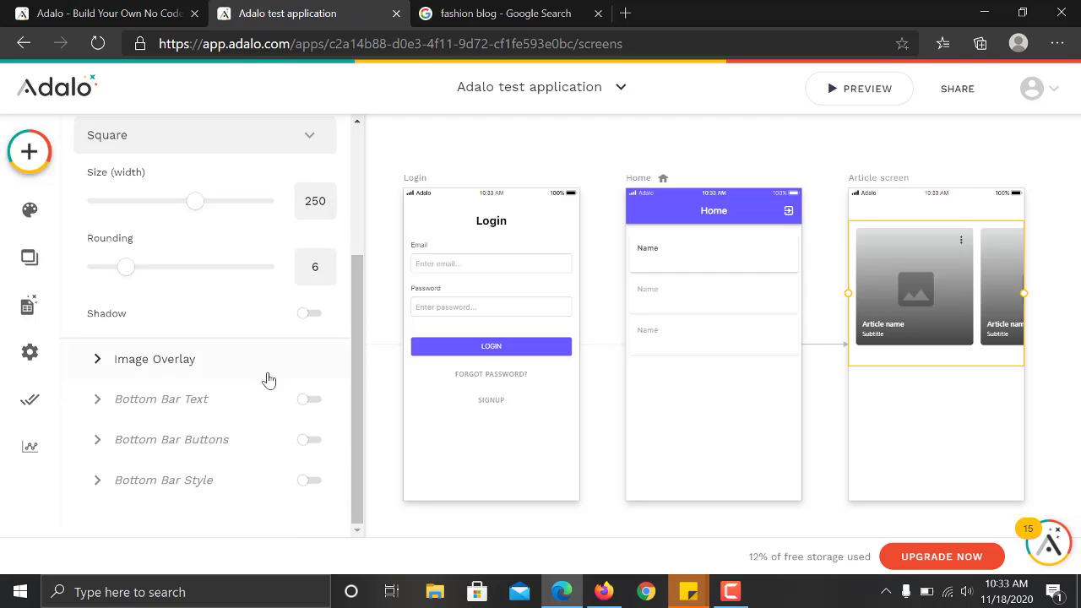
click(176, 409)
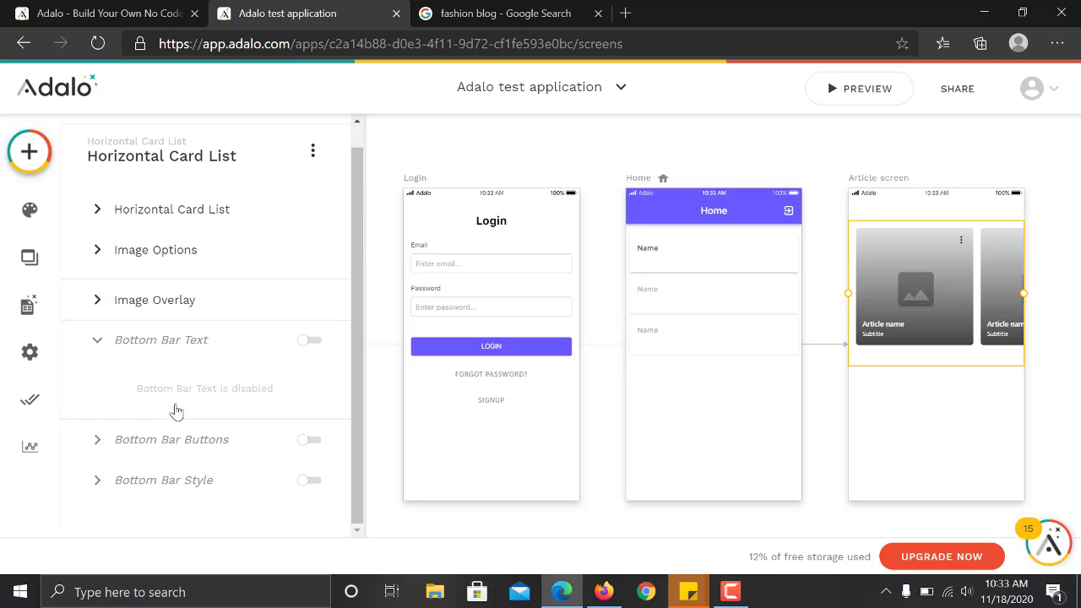
click(311, 338)
click(312, 339)
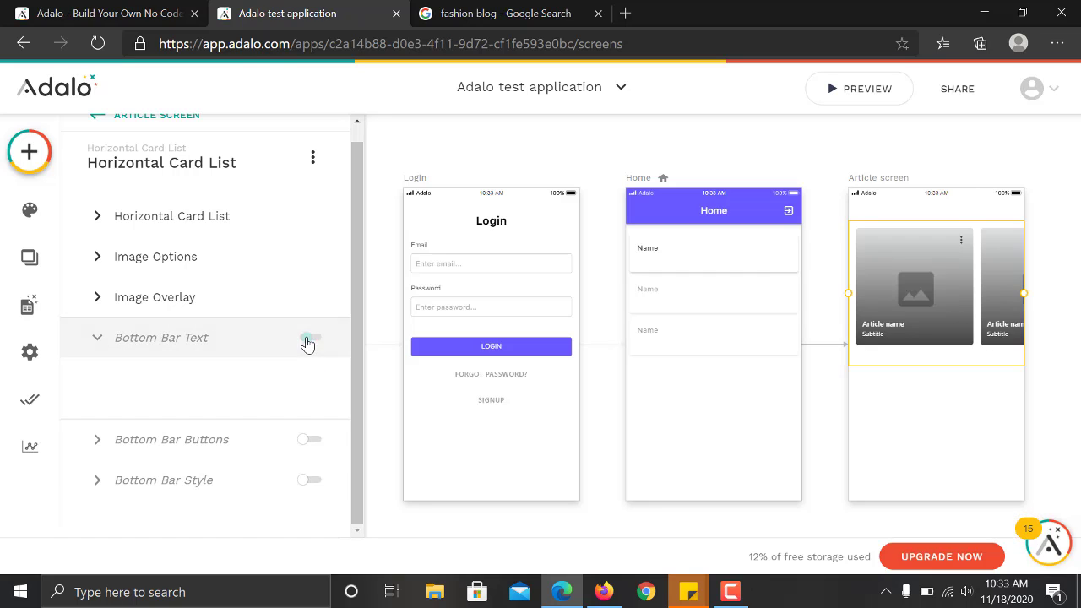
click(320, 340)
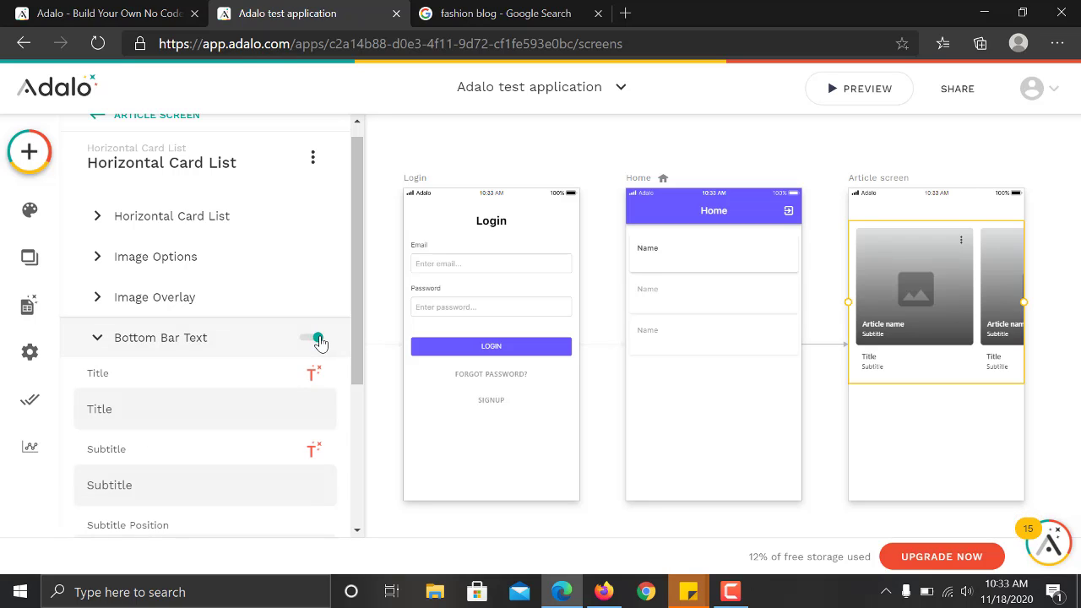
click(311, 338)
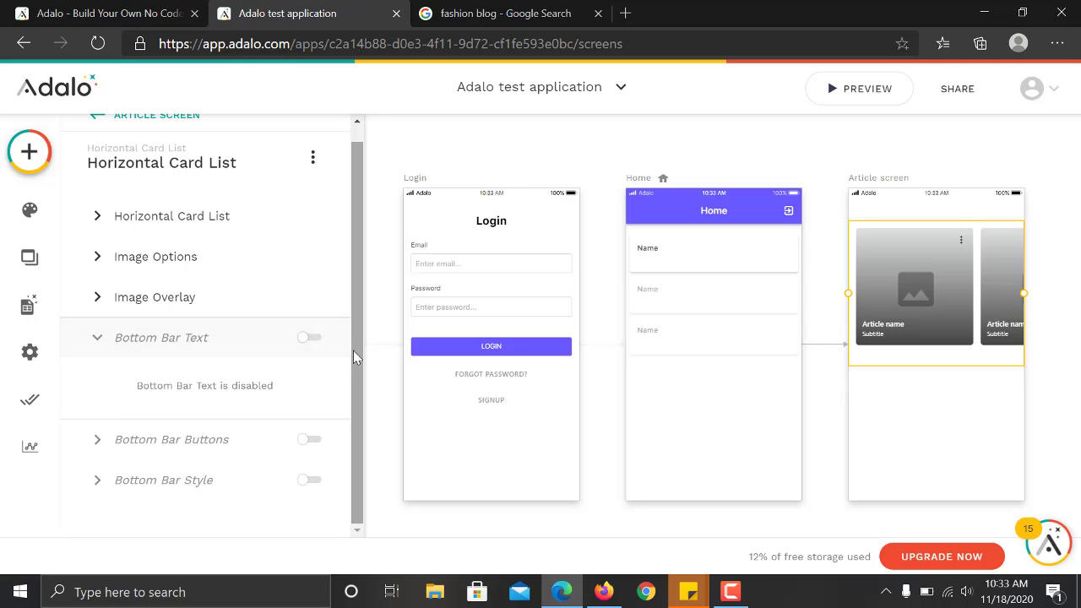
drag(355, 376, 356, 315)
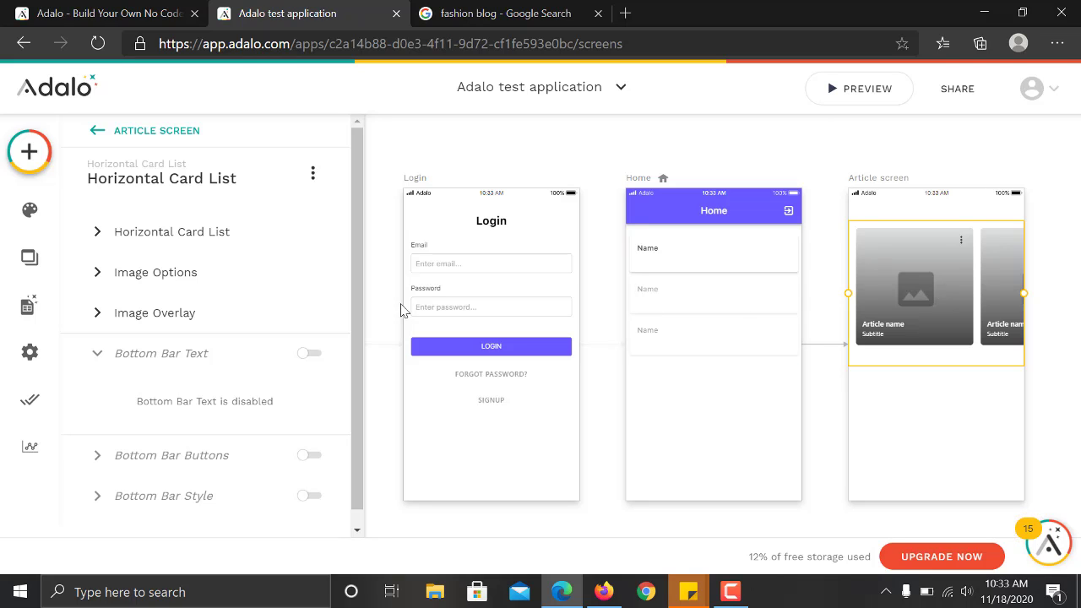
scroll(355, 385, down, 1)
drag(354, 379, 354, 236)
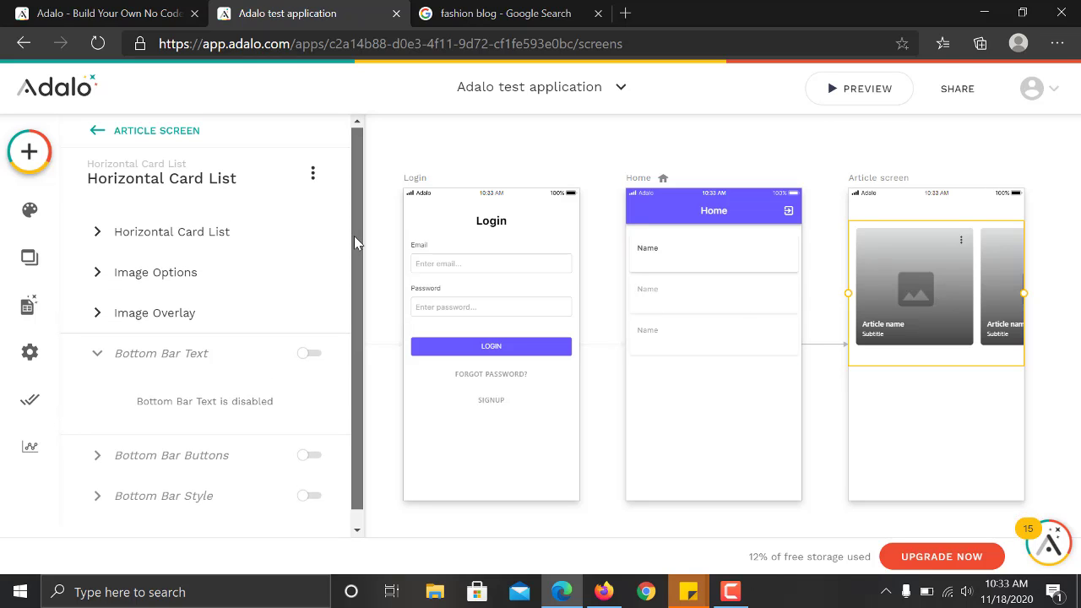
click(194, 237)
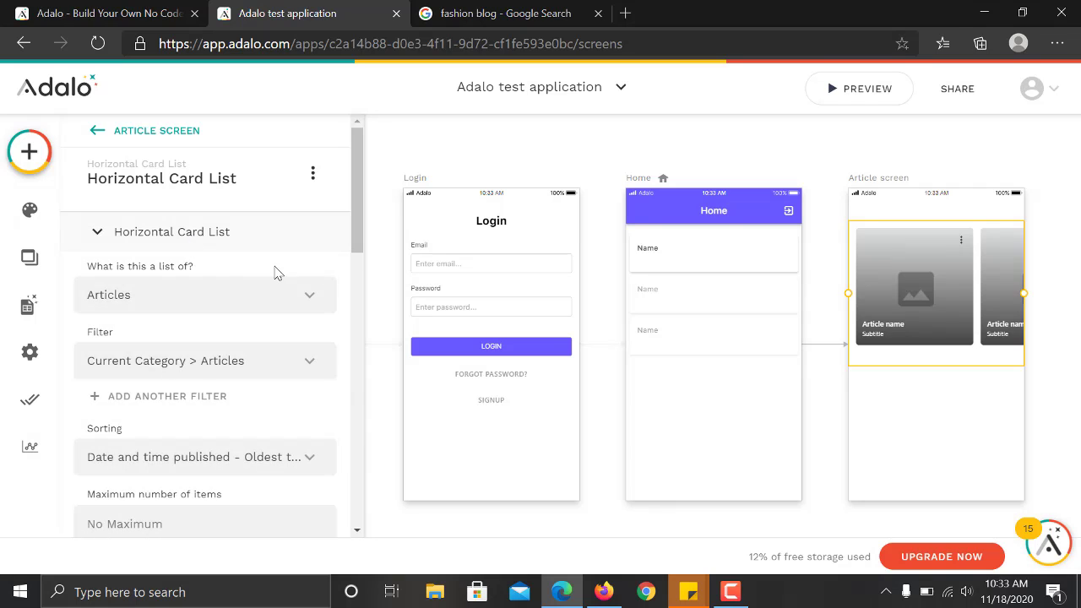
drag(356, 230, 354, 382)
drag(354, 343, 346, 434)
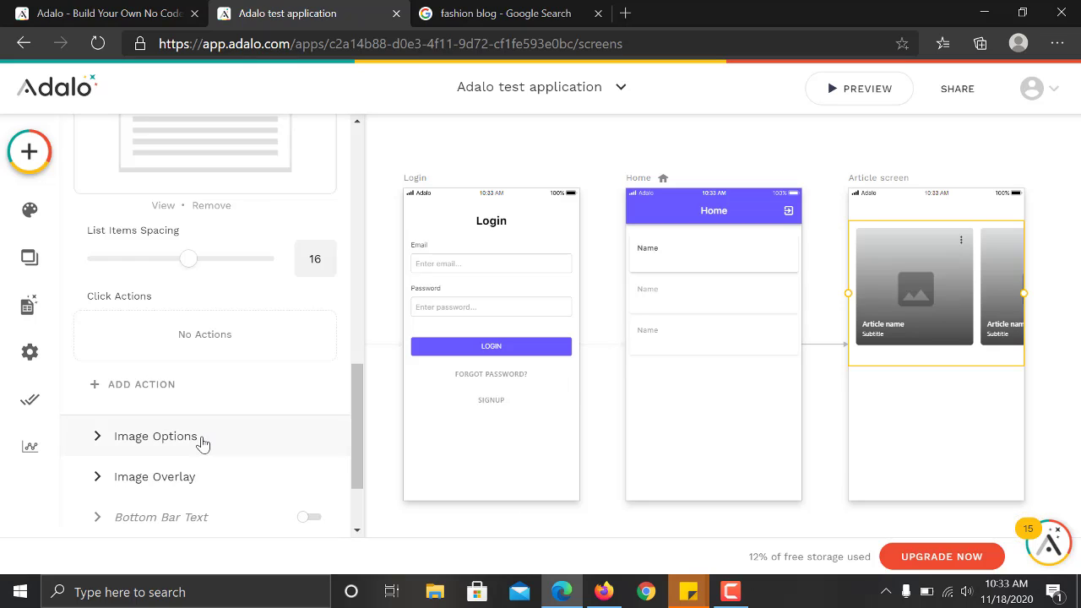
Link the article cards to a new screen named 'Read article screen'.
click(170, 401)
mouse_move(197, 133)
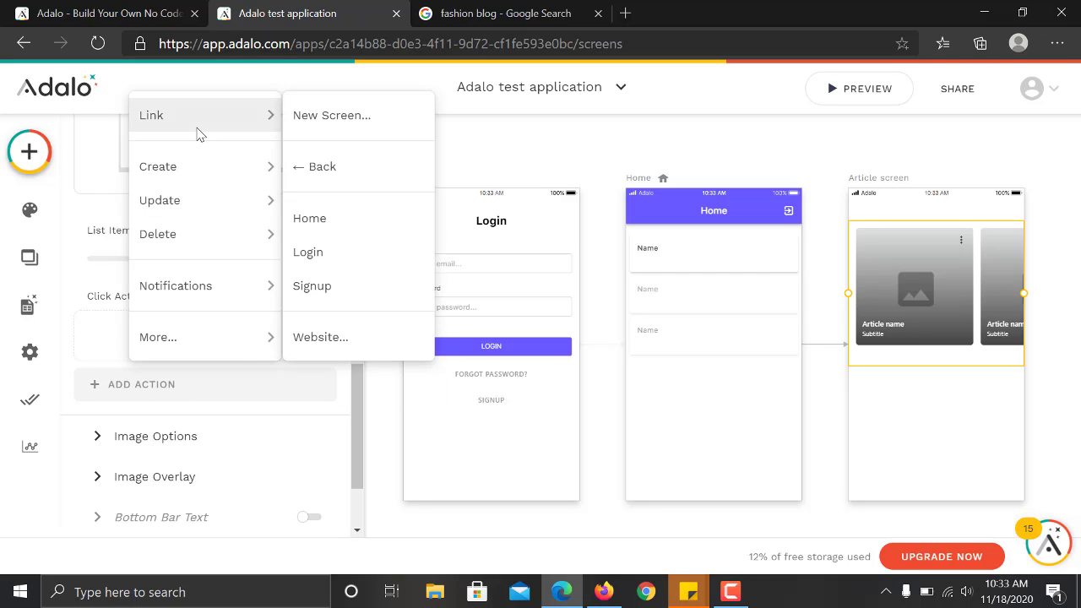
click(364, 122)
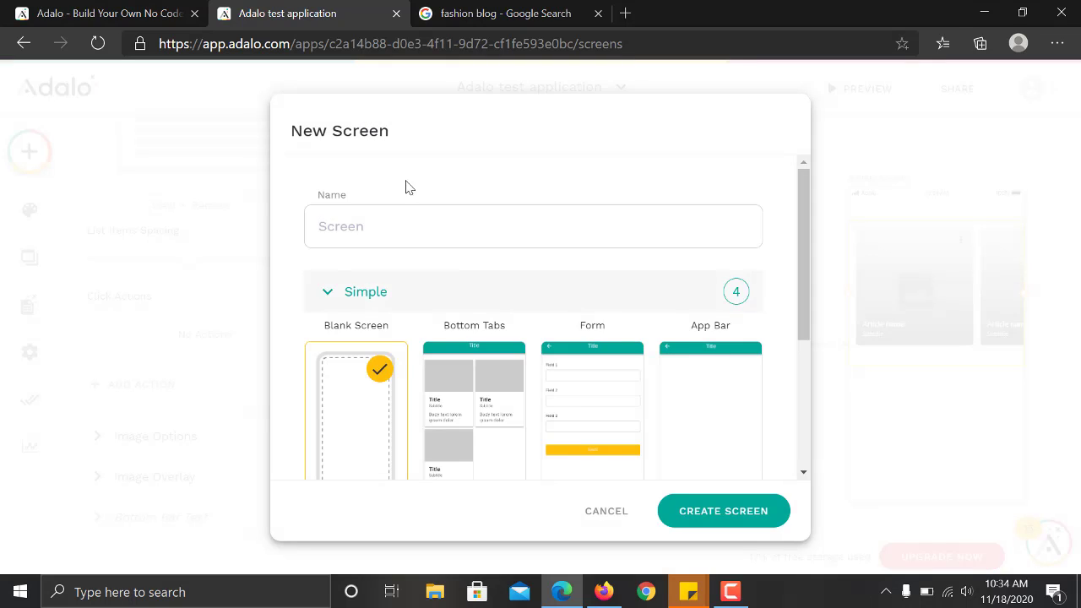
click(409, 222)
text(Ar)
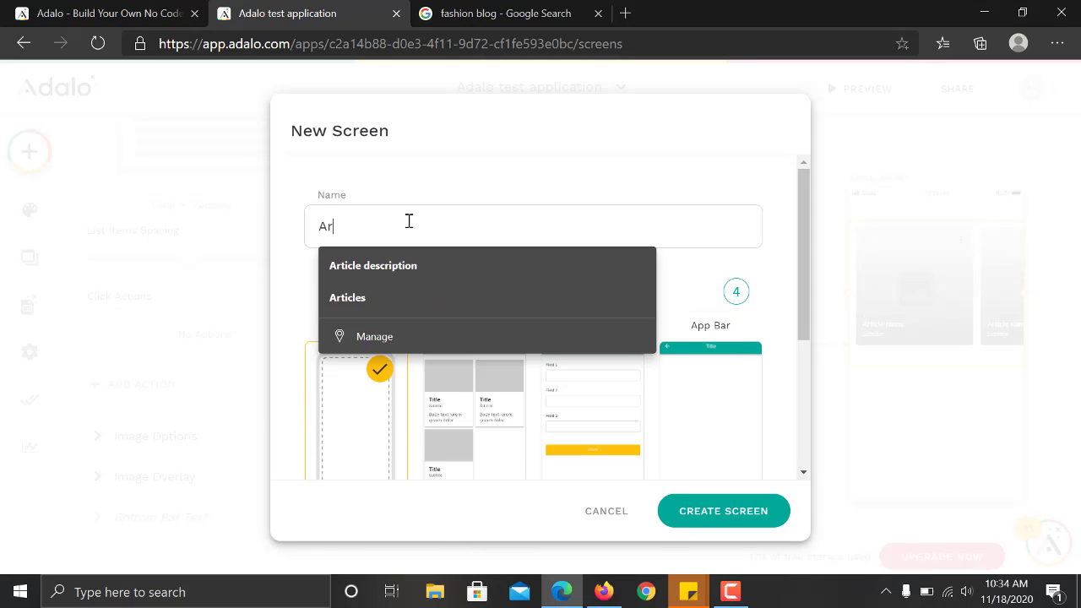
key(BackSpace)
key(BackSpace)
text(Read )
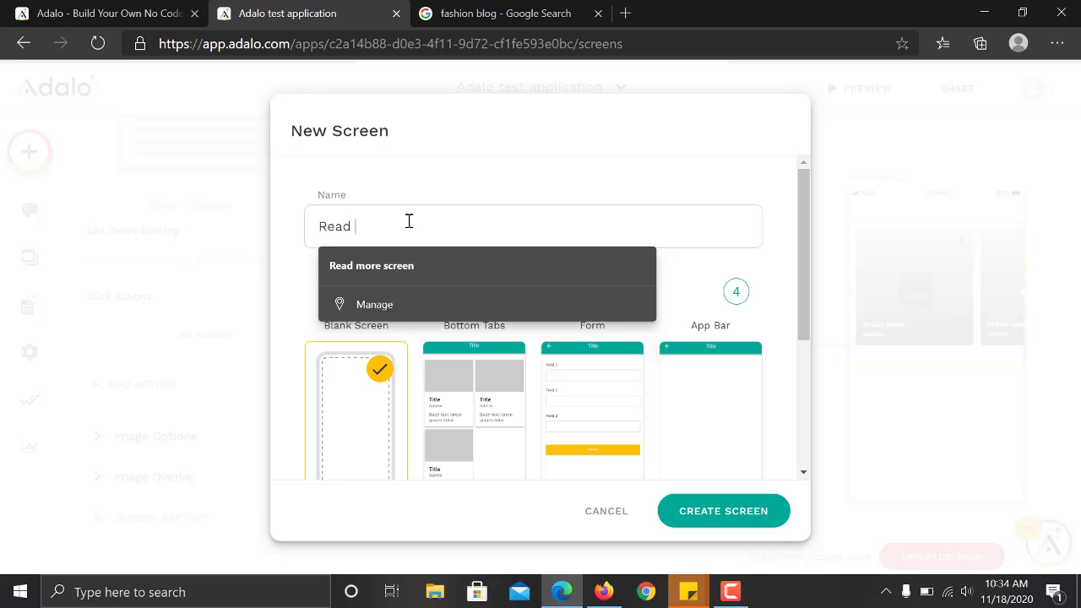
text(articel screen)
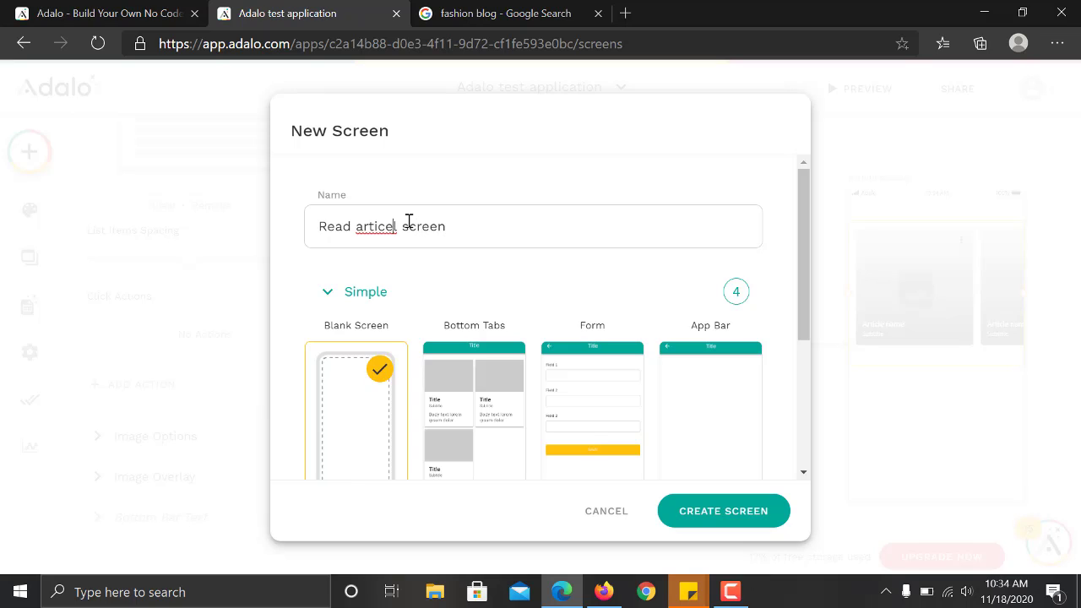
key(BackSpace)
key(BackSpace)
text(le)
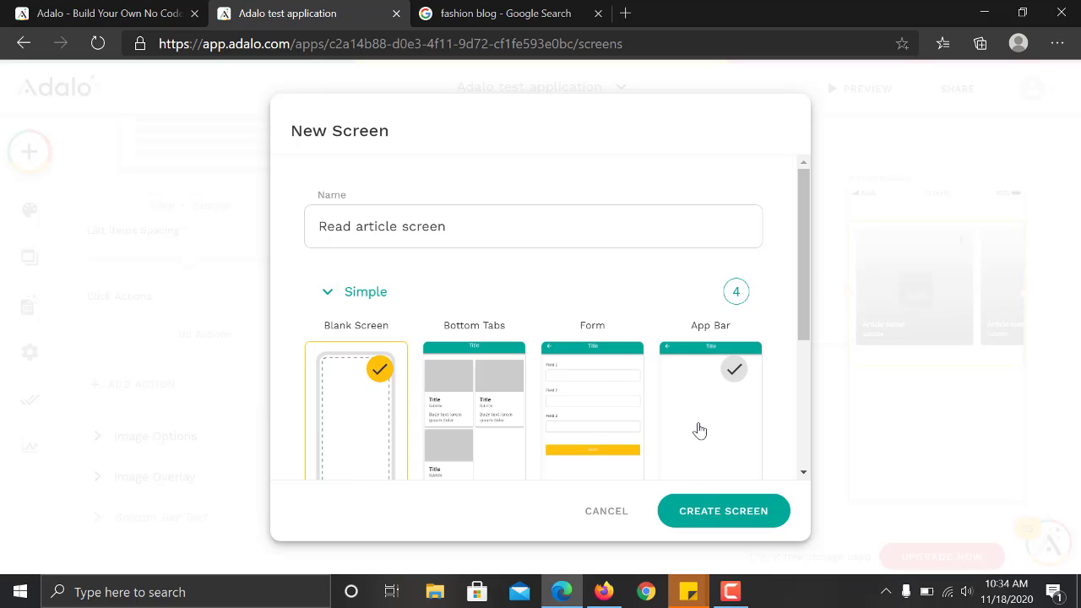
Create the new screen from the Info template.
drag(809, 274, 798, 429)
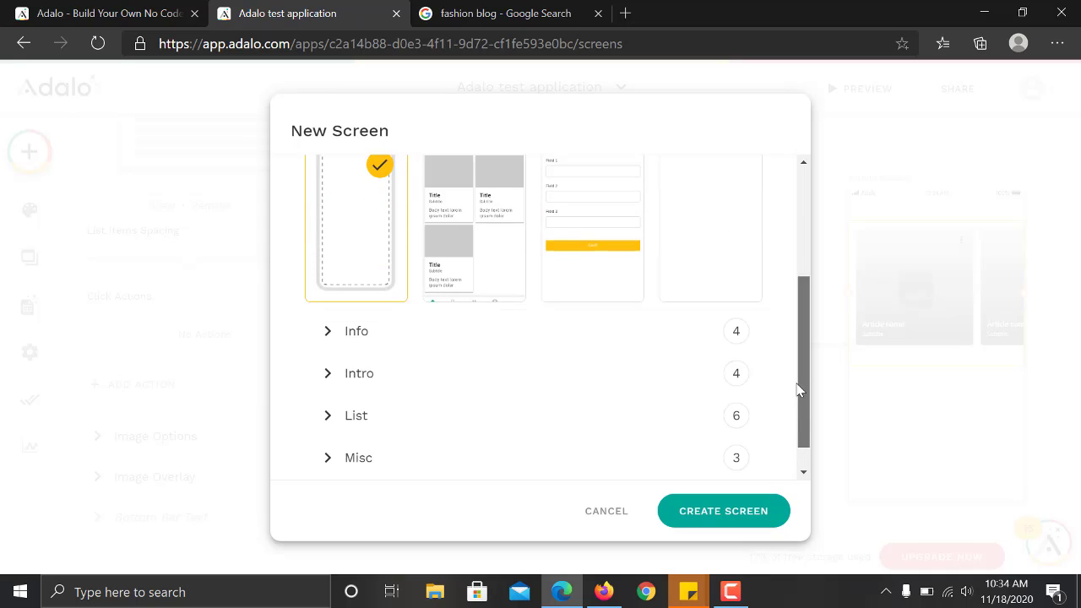
click(395, 421)
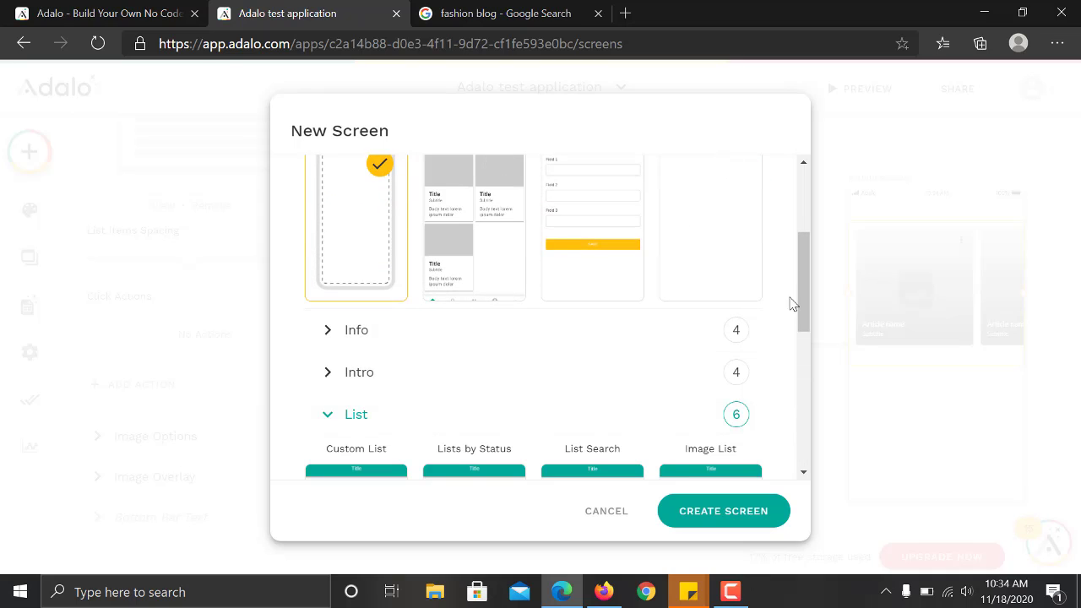
drag(798, 300, 800, 366)
scroll(422, 220, up, 2)
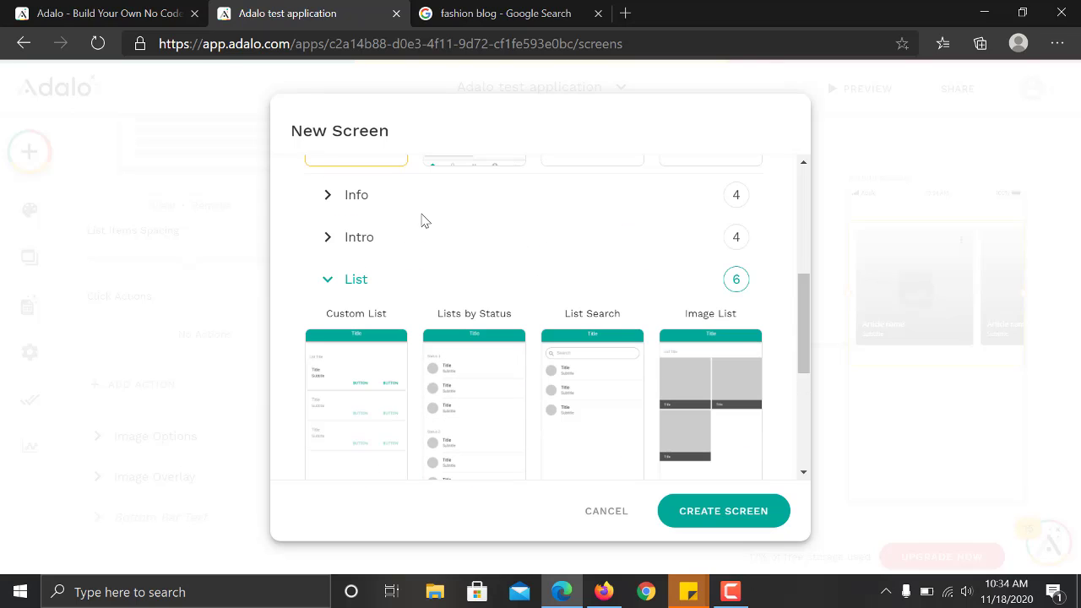
click(425, 195)
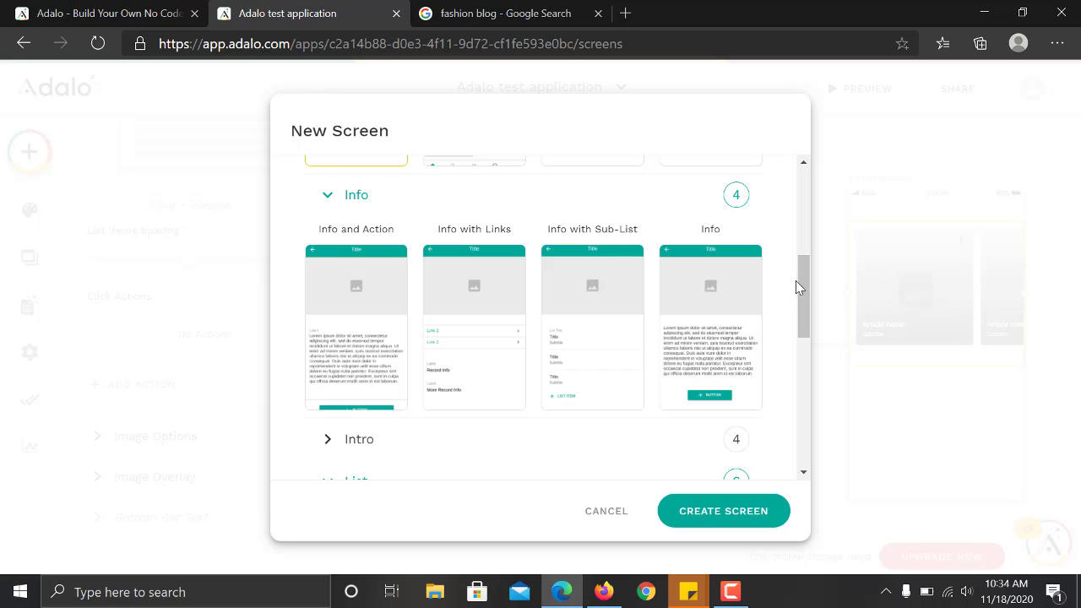
click(719, 329)
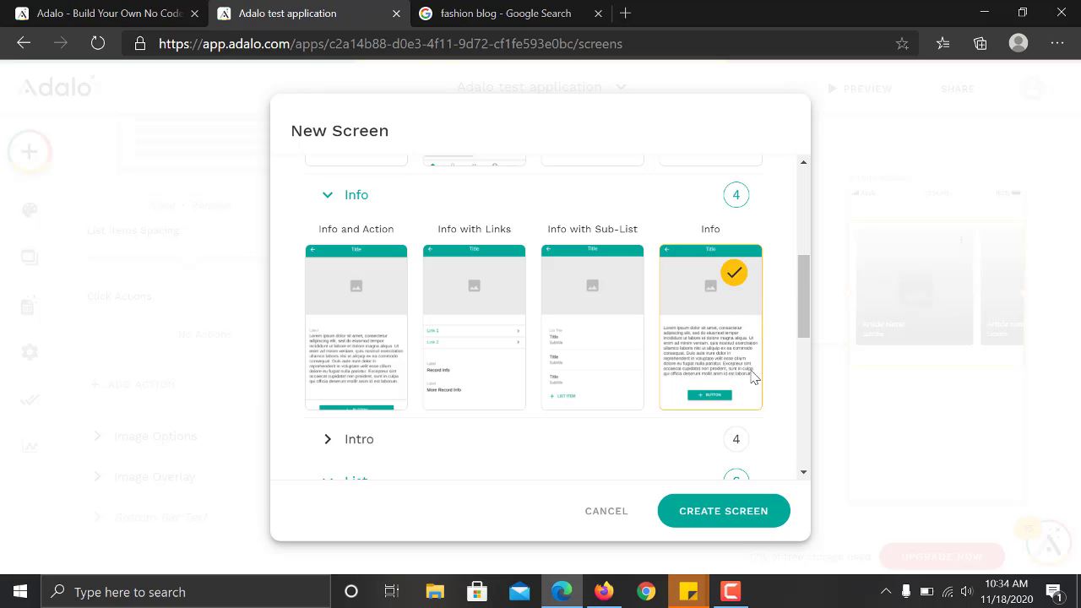
click(714, 517)
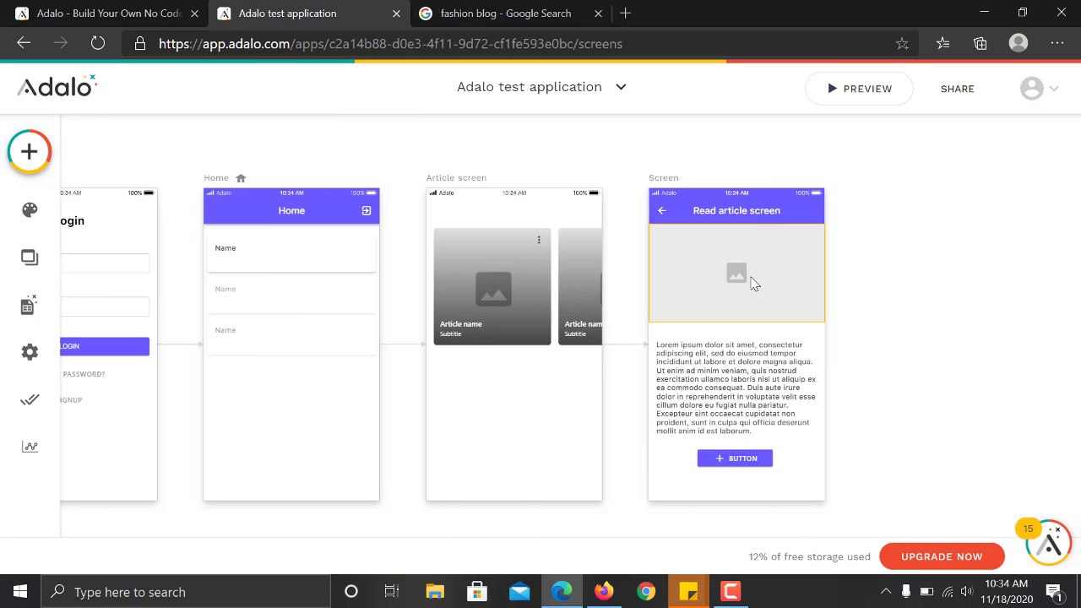
Set the image source to Current Article > Feature Image.
click(755, 285)
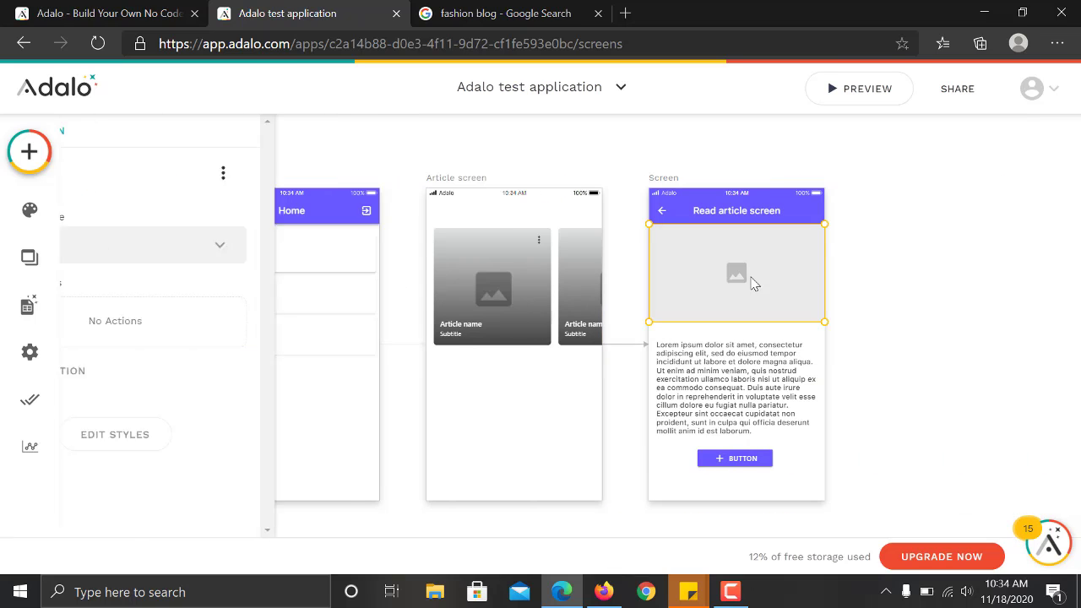
click(243, 250)
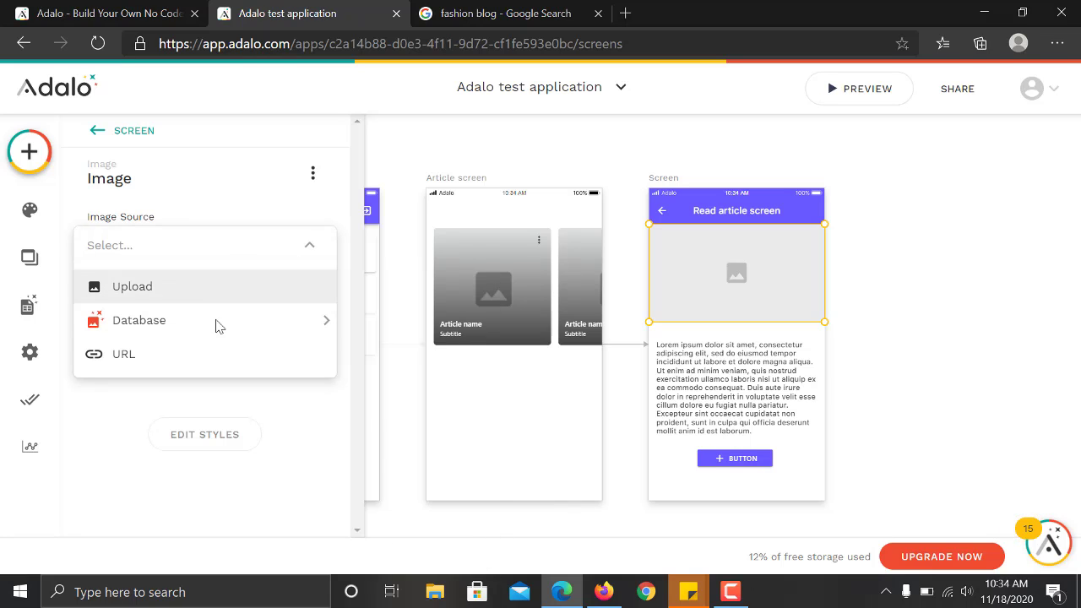
mouse_move(218, 335)
mouse_move(444, 311)
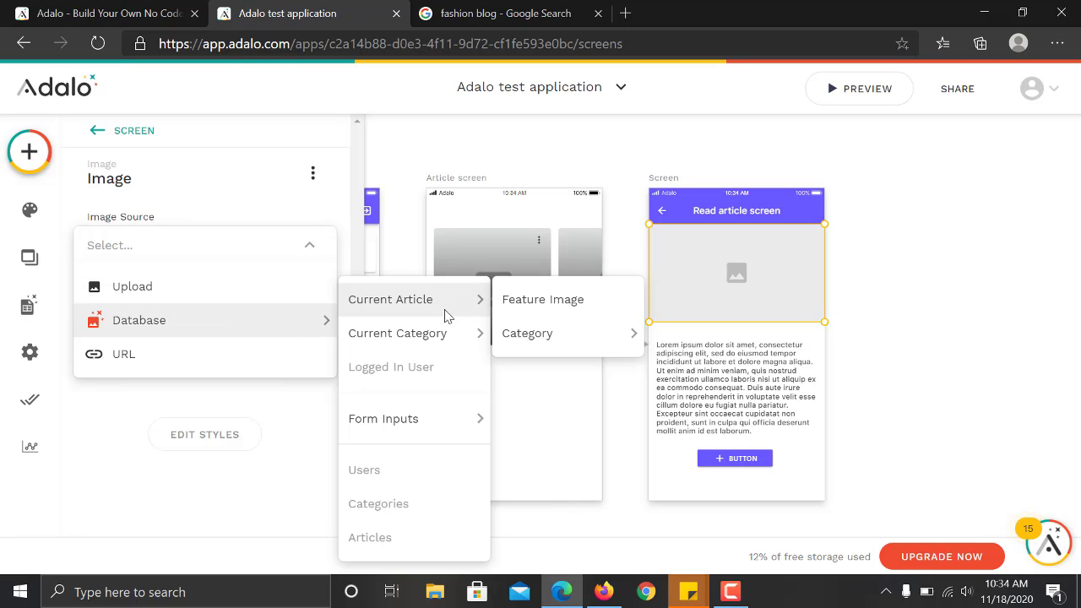
click(599, 304)
Append Article description magic text to the paragraph and delete the button.
click(751, 384)
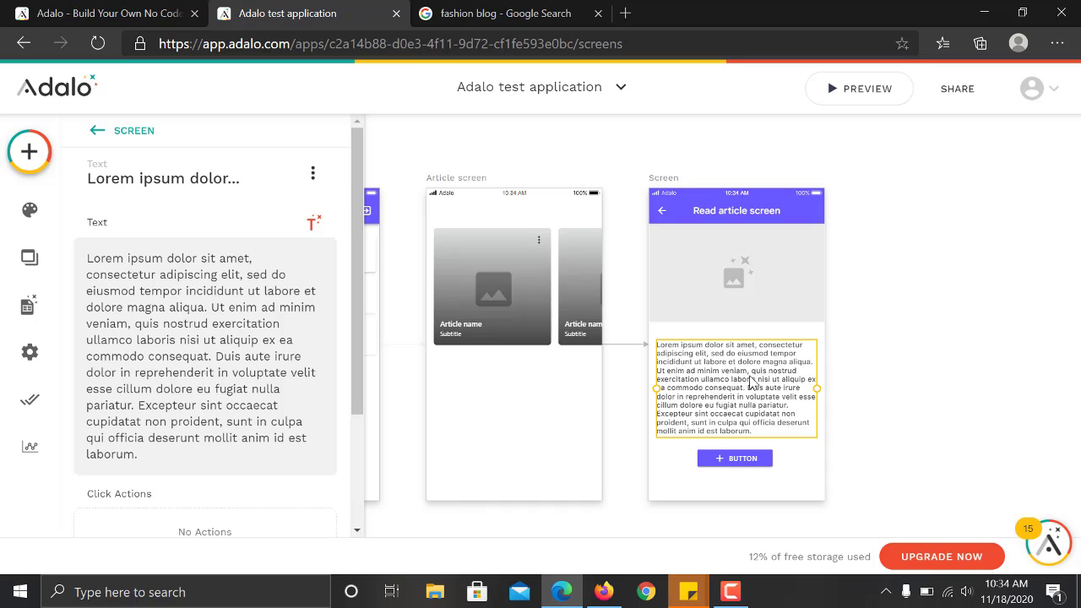
click(311, 227)
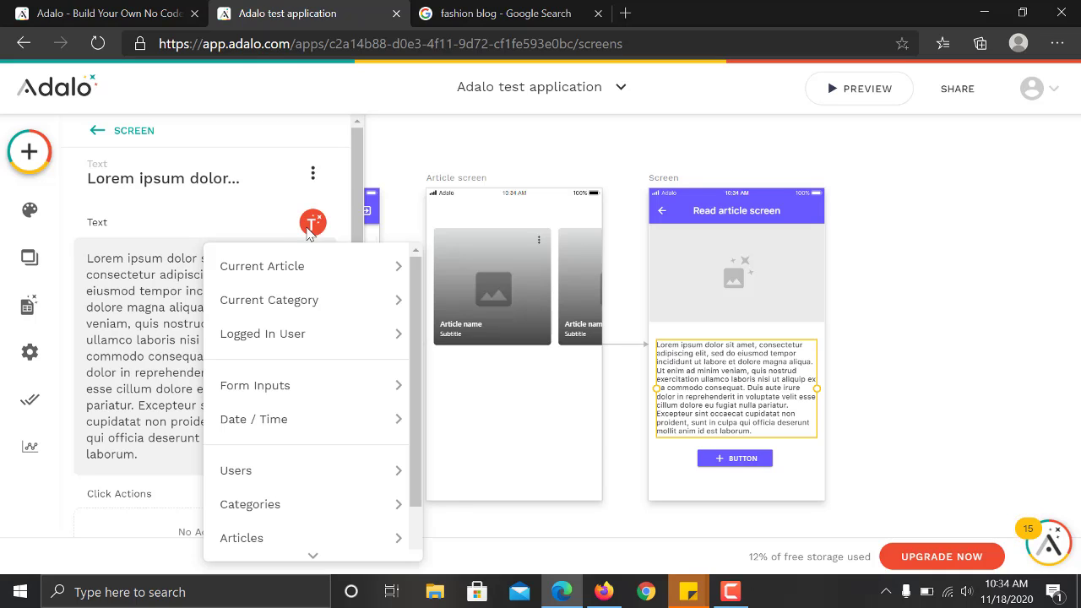
mouse_move(335, 265)
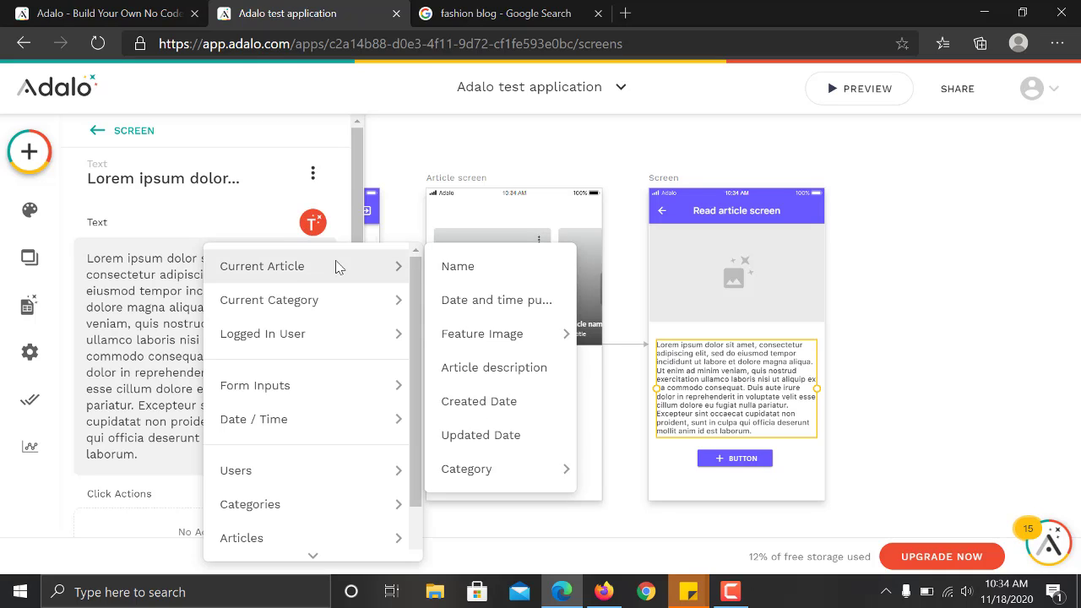
click(495, 378)
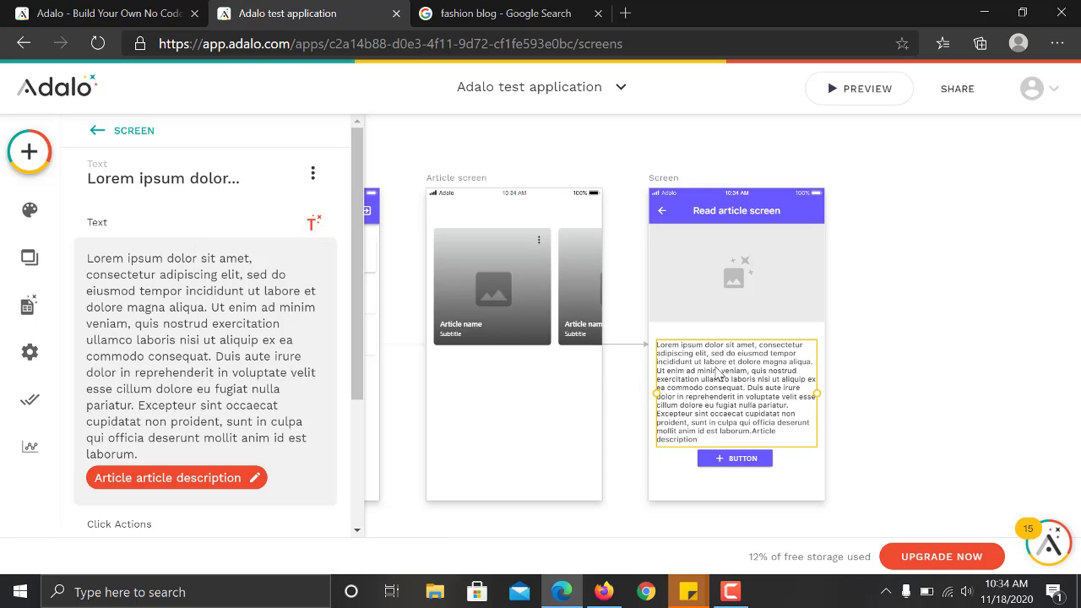
click(736, 459)
key(Delete)
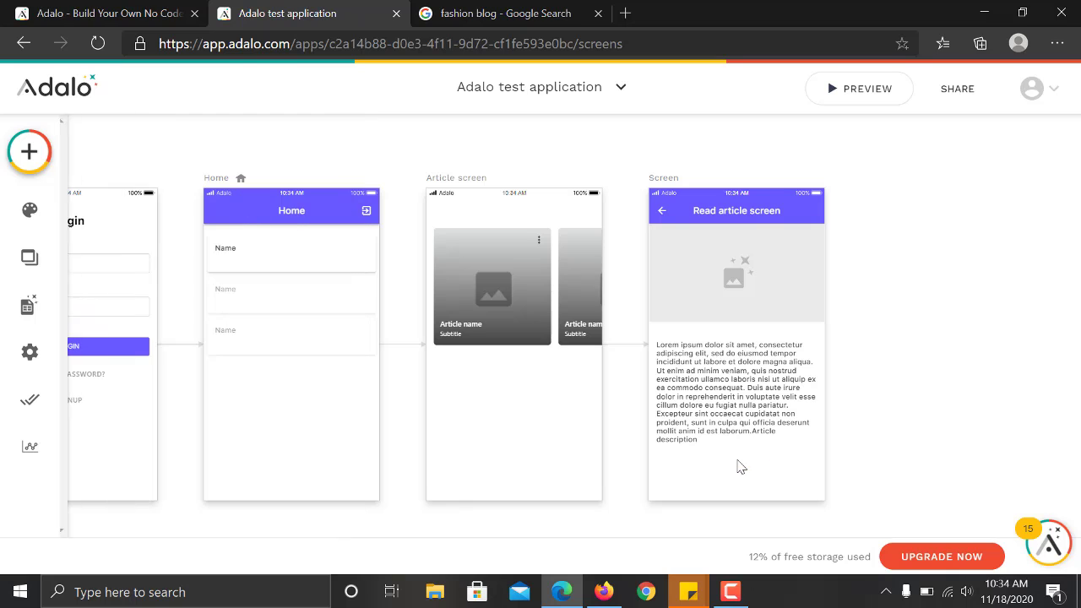
Move the text block slightly lower and delete its Lorem ipsum placeholder.
drag(695, 363, 695, 379)
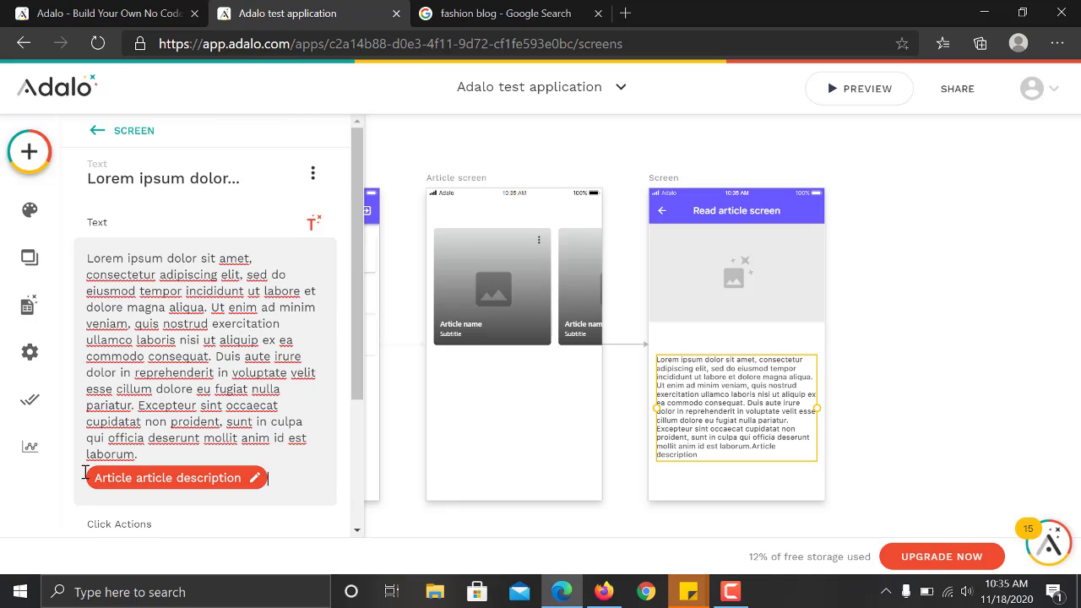
key(ctrl+a)
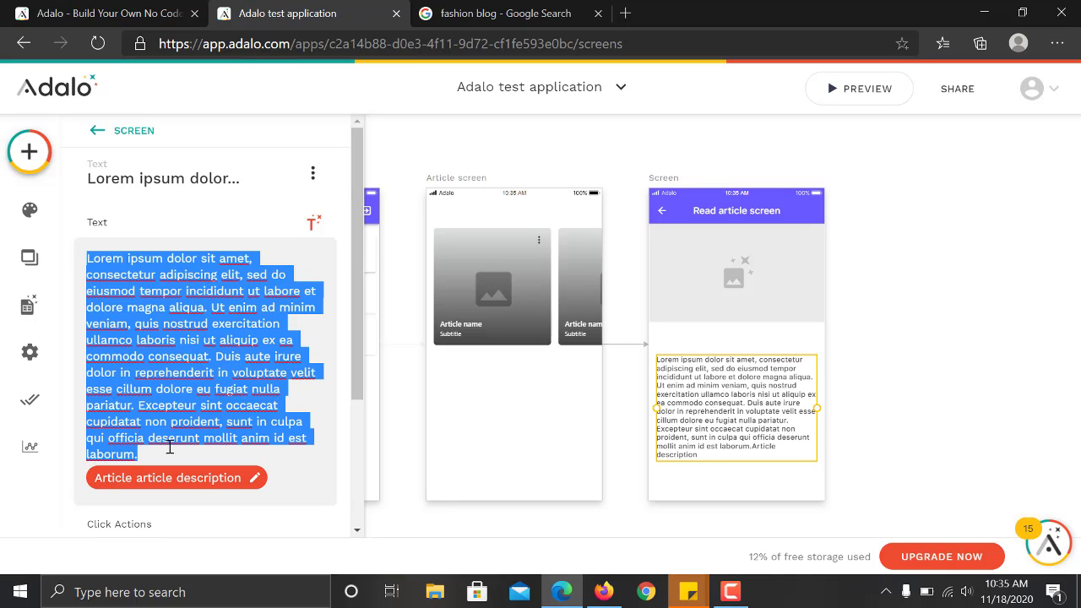
key(BackSpace)
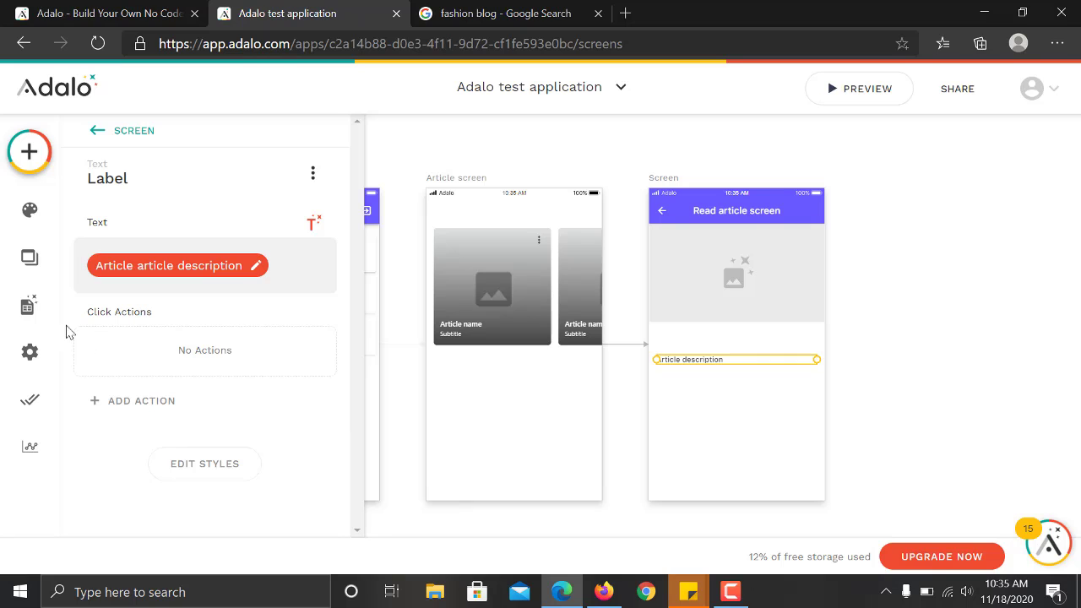
Add a text line 'Date published:' followed by Current Article > Date and time published.
click(30, 161)
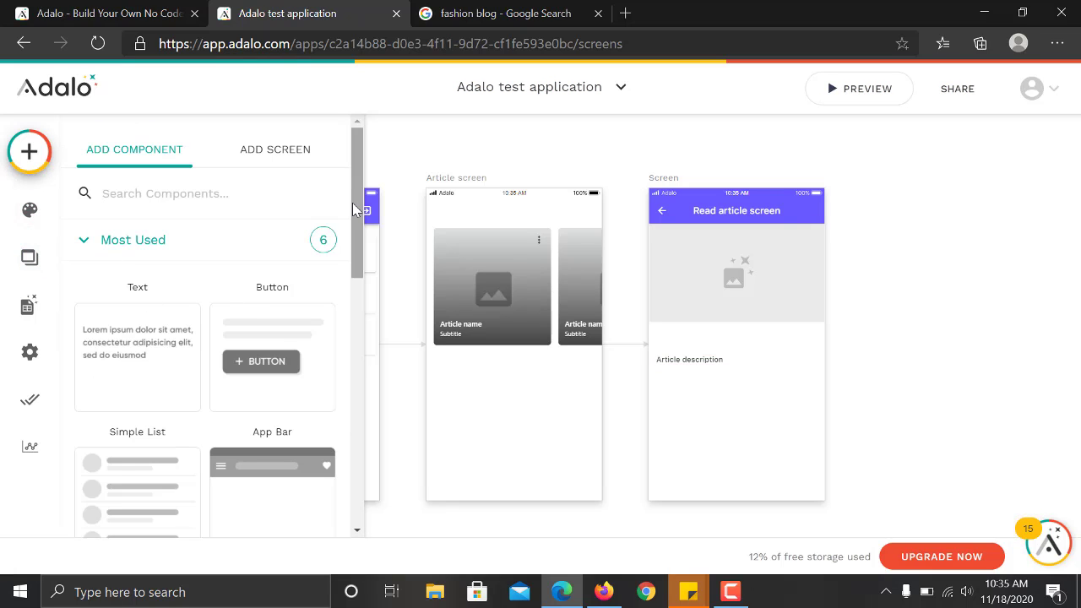
drag(116, 349, 681, 338)
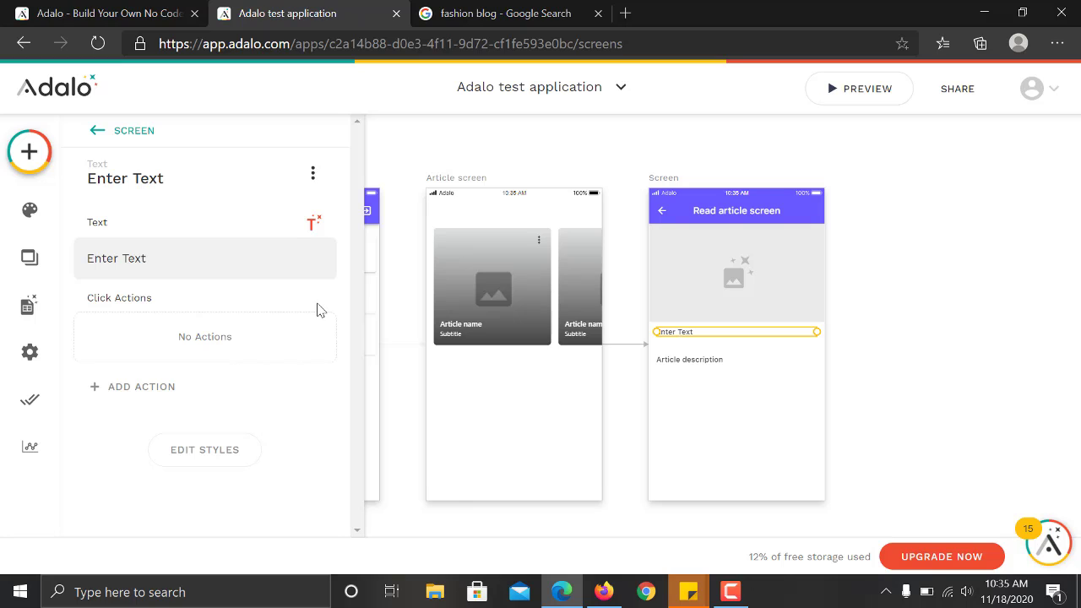
triple_click(147, 257)
key(BackSpace)
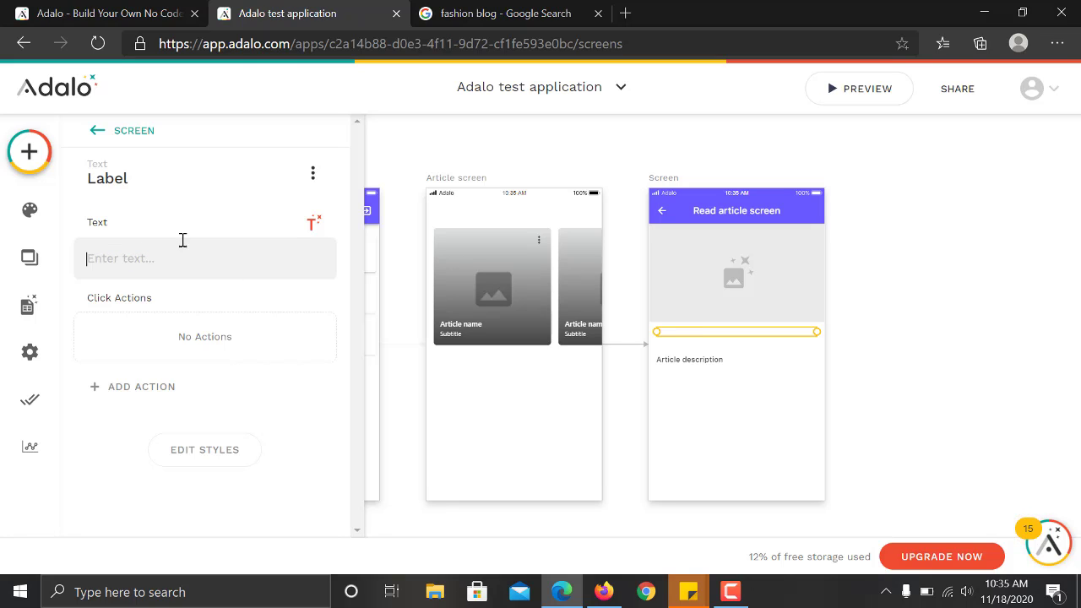
click(310, 223)
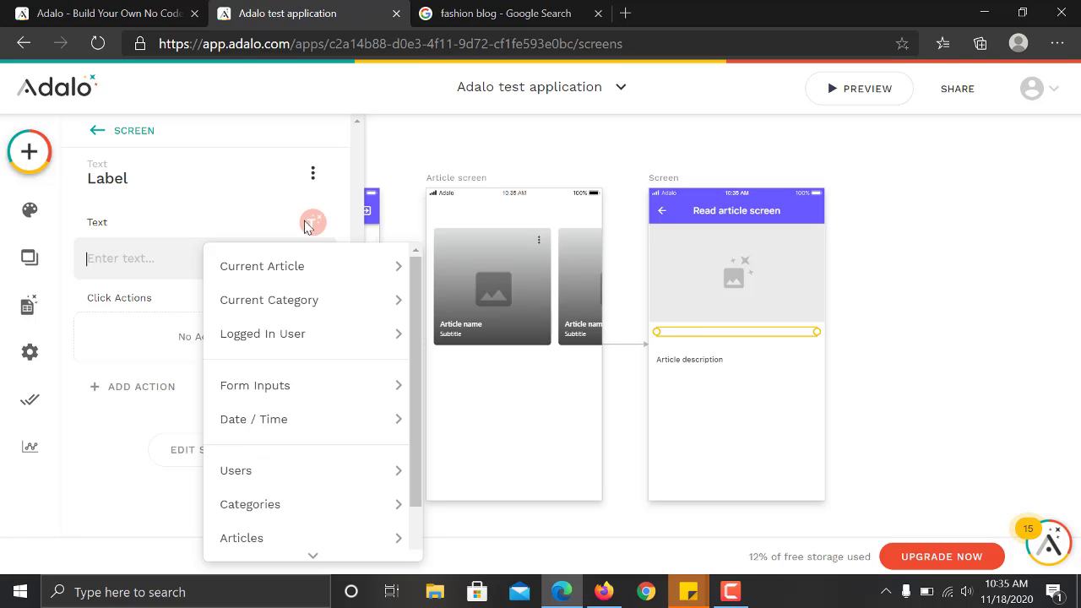
click(97, 266)
text(Dat)
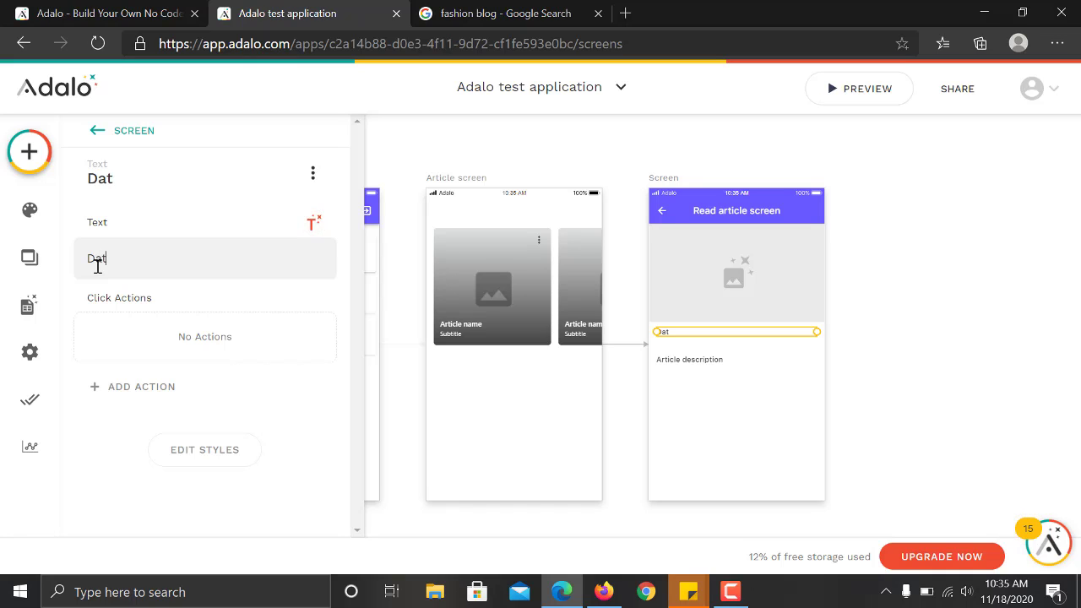
text(e published)
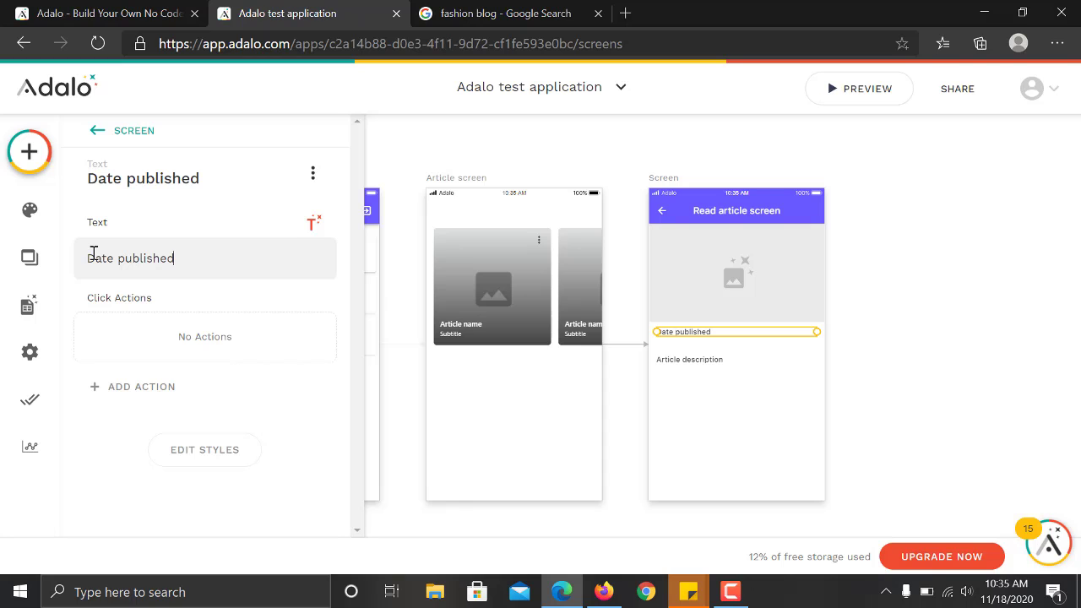
click(311, 224)
mouse_move(301, 267)
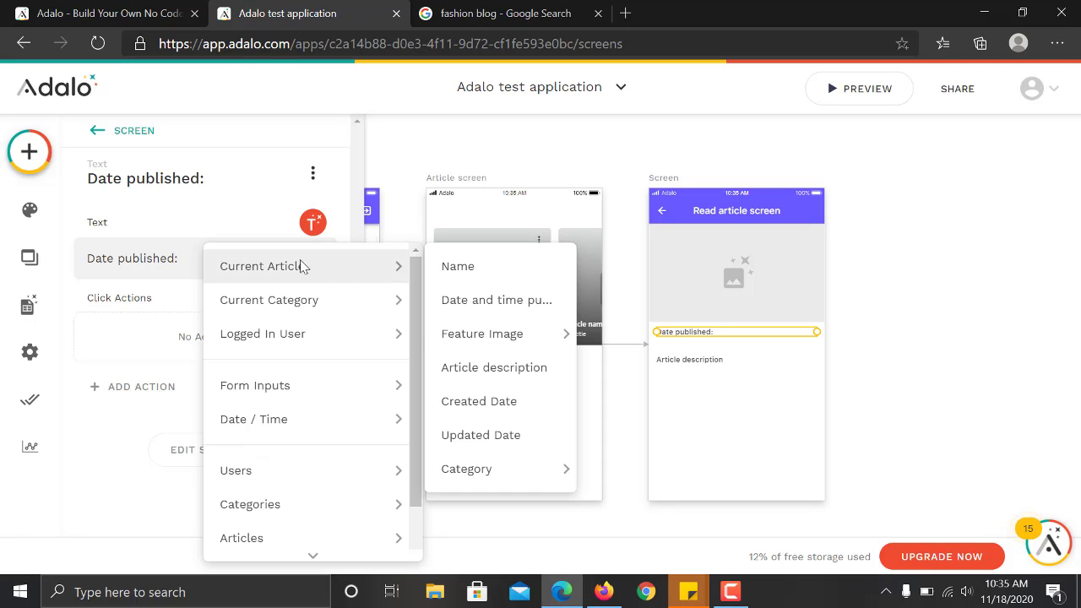
click(477, 304)
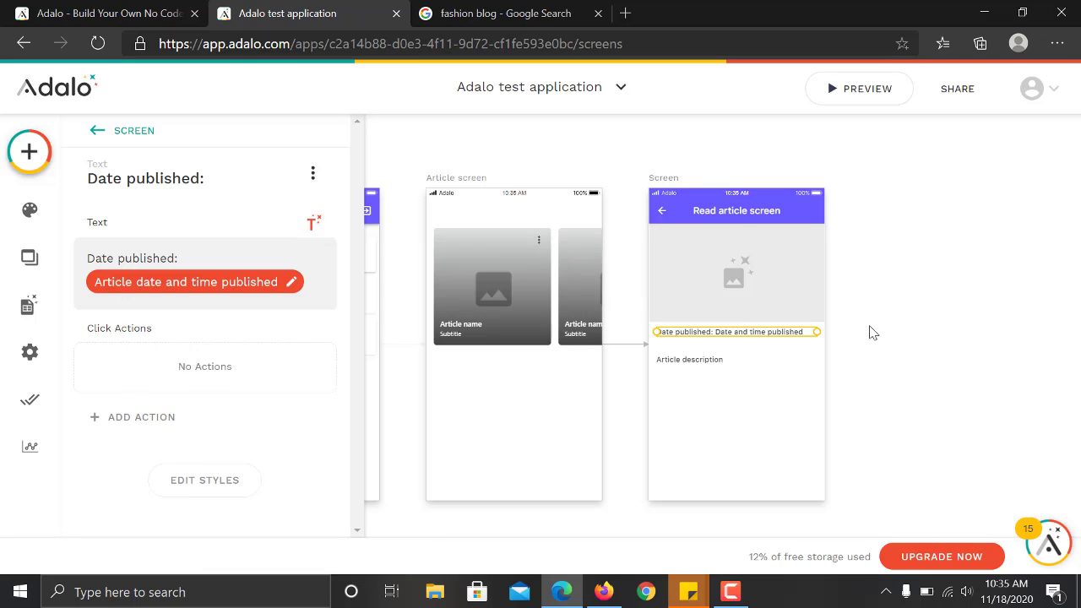
click(905, 318)
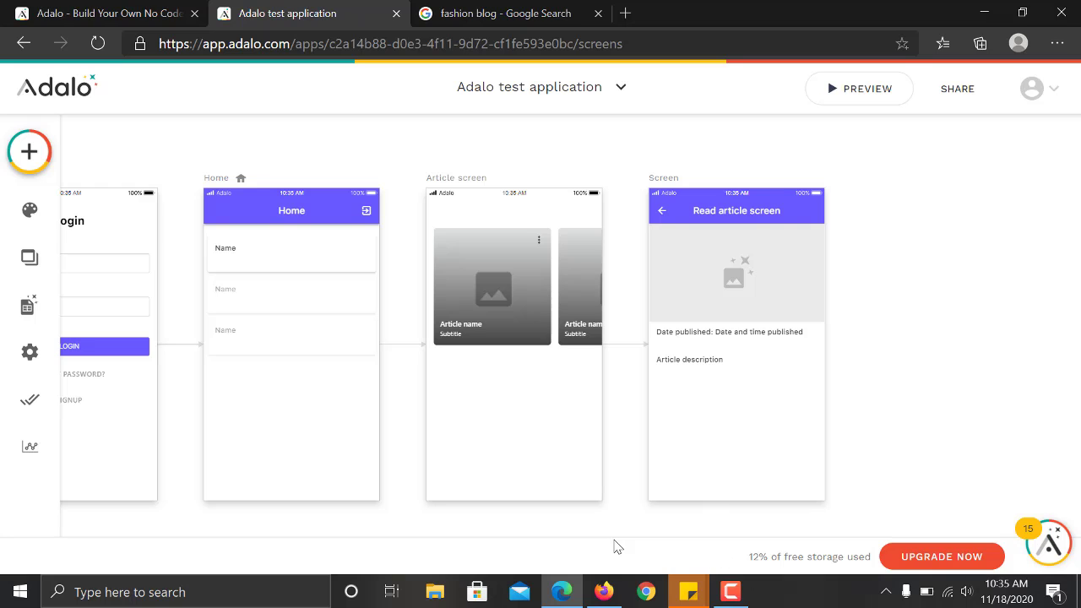
Check the Article screen's card list, then launch the app preview on iPhone 11 Pro.
scroll(609, 534, left, 3)
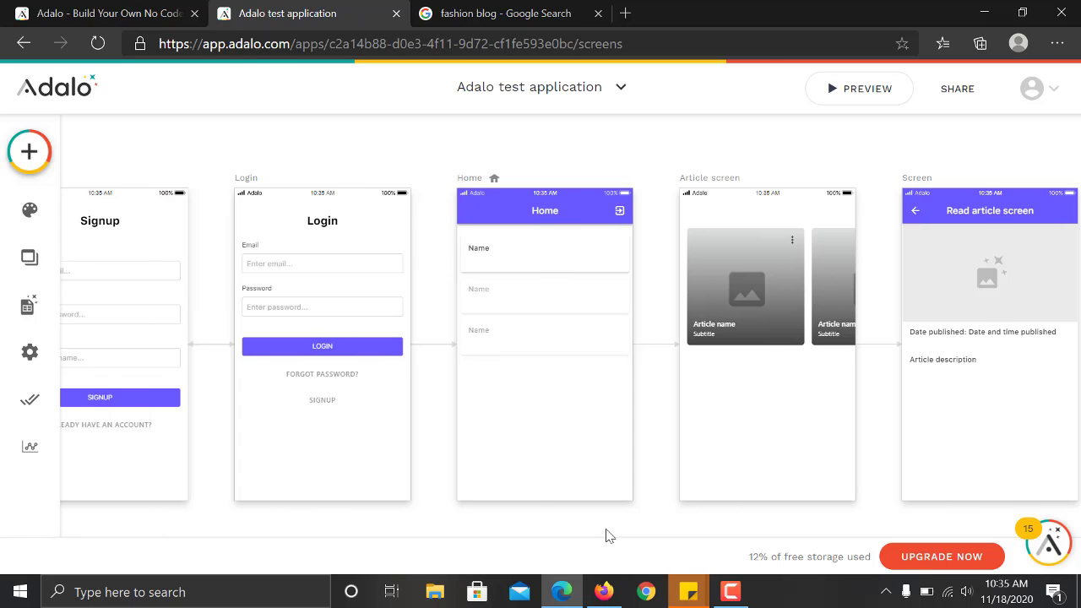
scroll(609, 535, left, 1)
scroll(608, 535, right, 2)
scroll(609, 535, left, 2)
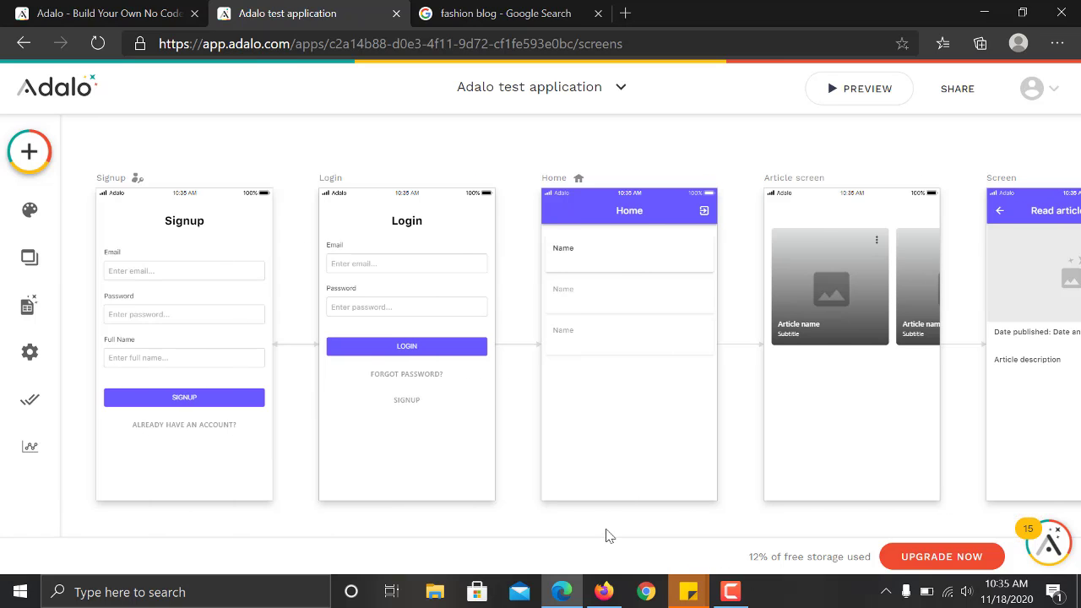
scroll(608, 535, right, 2)
scroll(608, 535, left, 3)
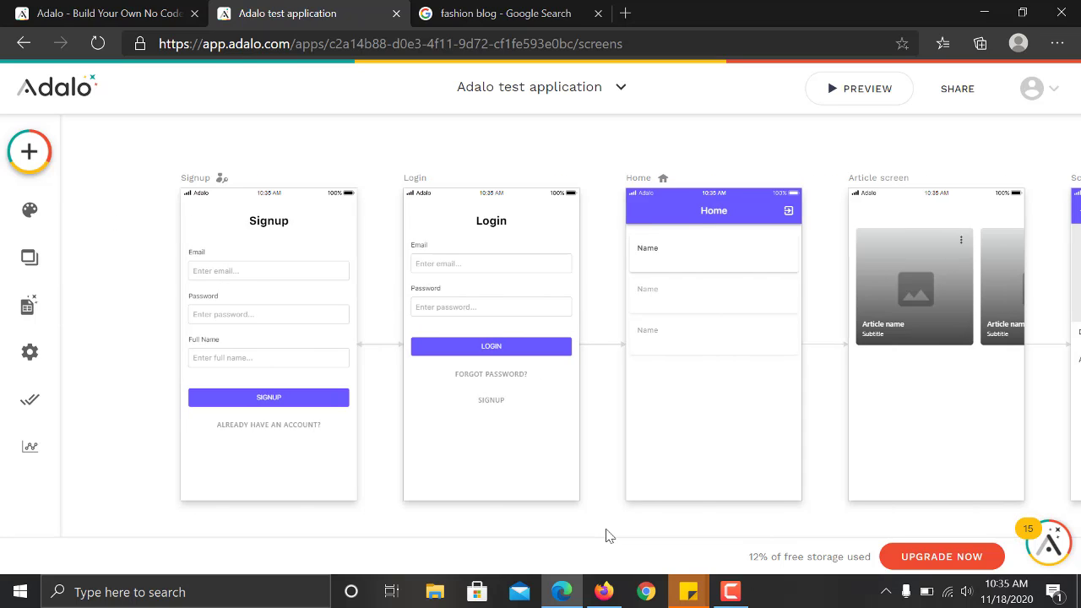
scroll(608, 535, right, 2)
scroll(608, 535, left, 1)
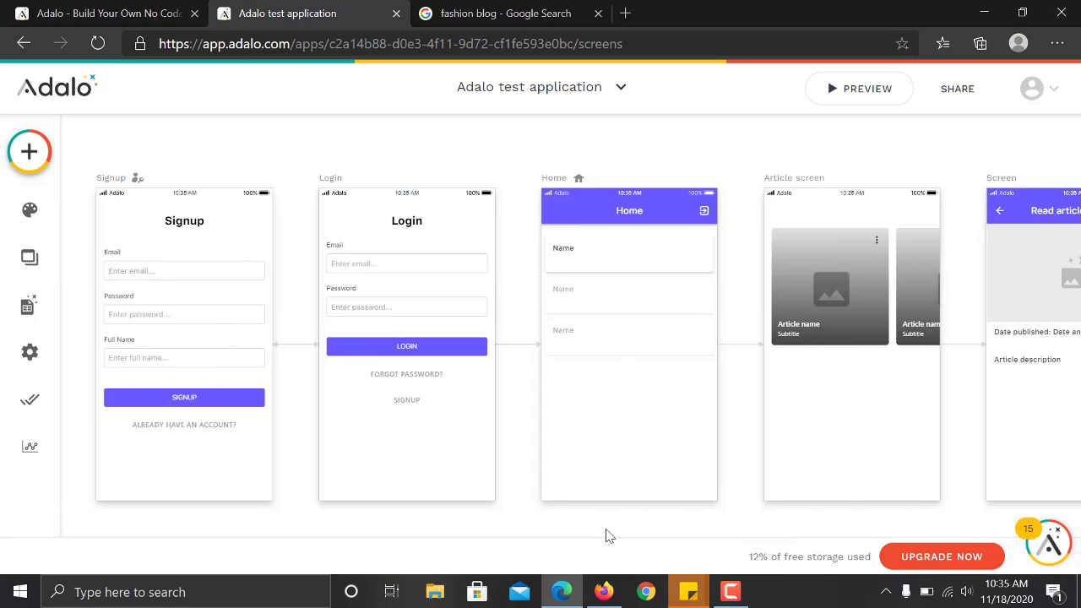
scroll(609, 534, left, 1)
scroll(609, 535, right, 2)
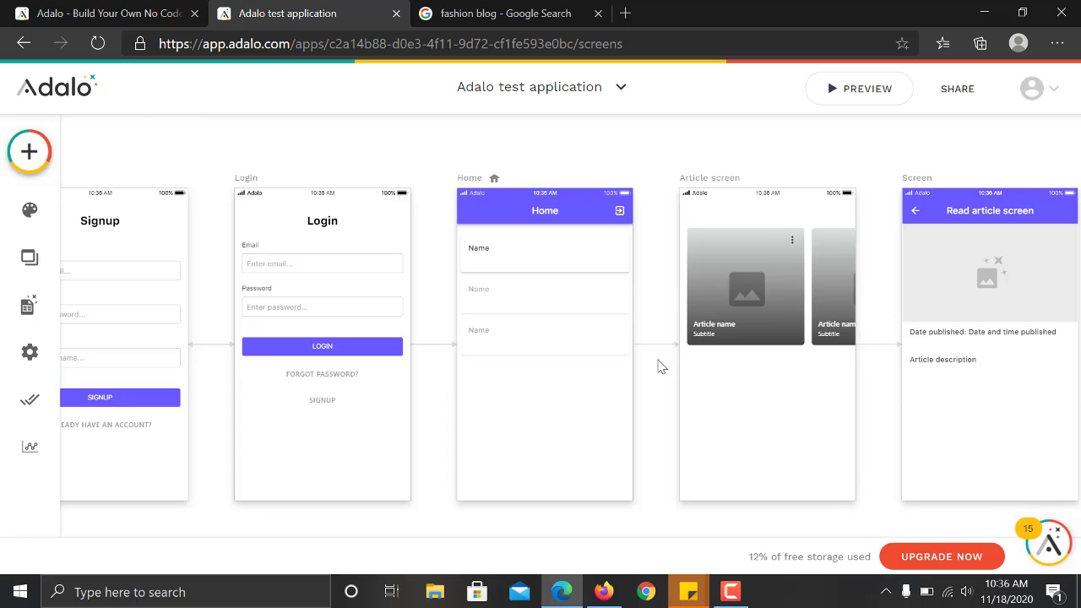
drag(658, 360, 878, 519)
click(878, 463)
drag(680, 372, 866, 511)
drag(662, 367, 876, 506)
click(871, 414)
click(851, 95)
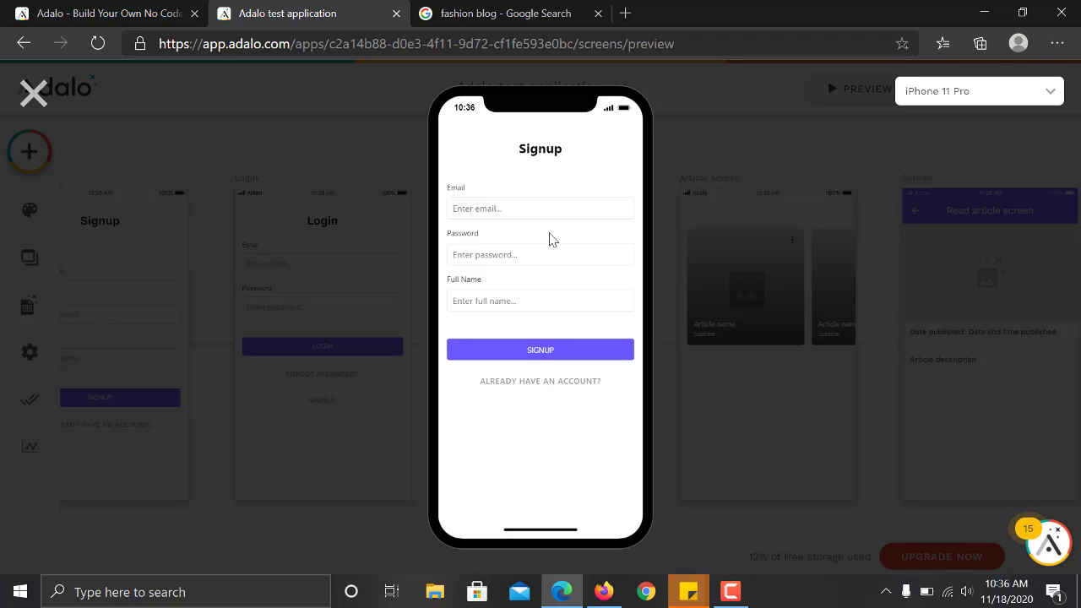
Fill the preview sign-up form's email and password from saved credentials.
click(477, 210)
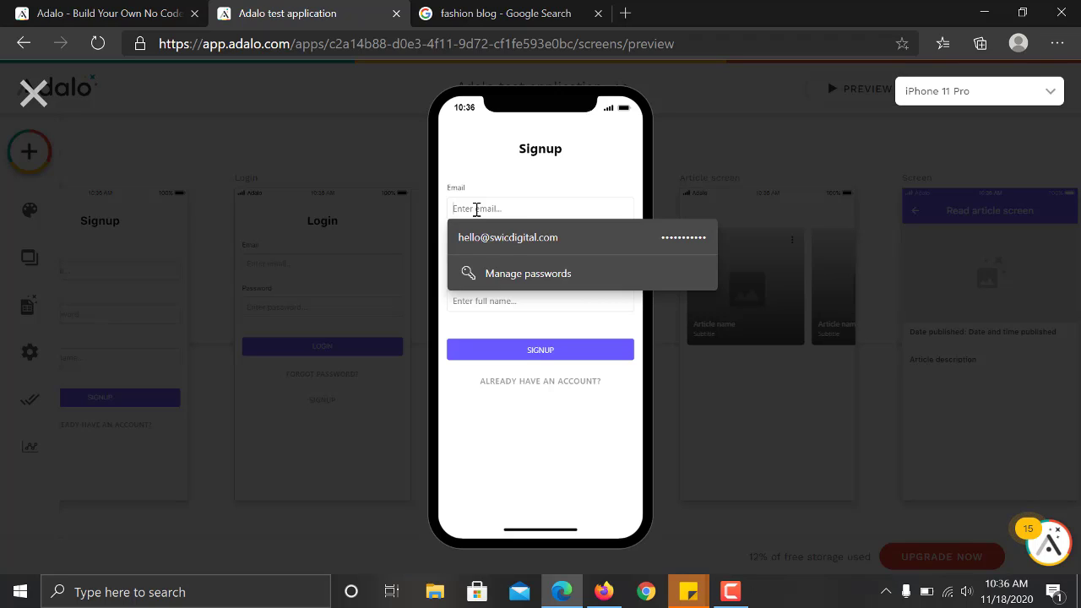
click(509, 237)
double_click(461, 254)
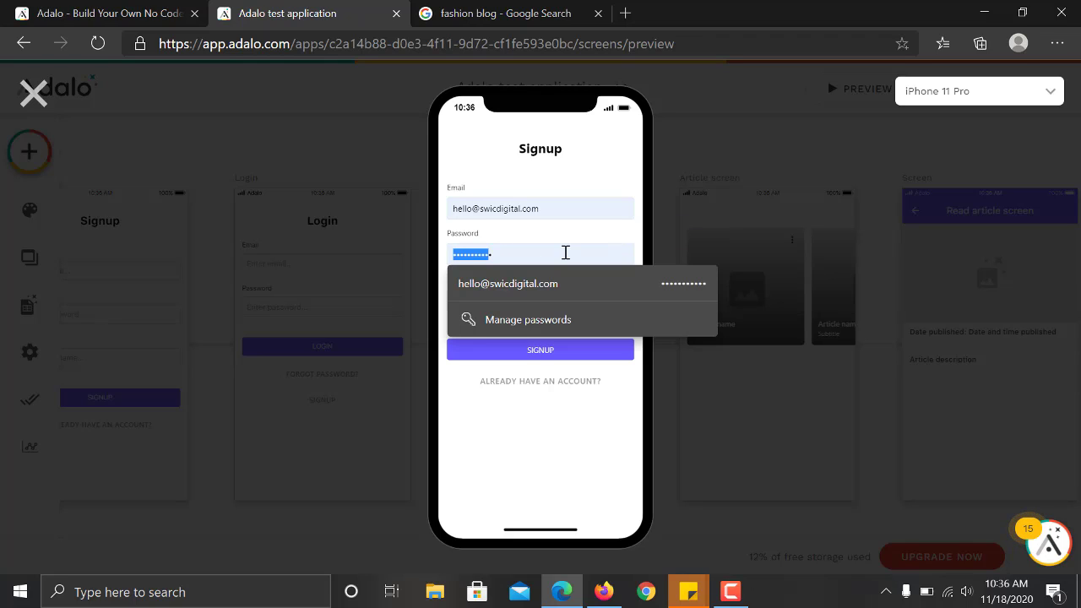
click(566, 253)
Enter the test user's full name, sign up, open Entertainment, then close the preview.
click(517, 307)
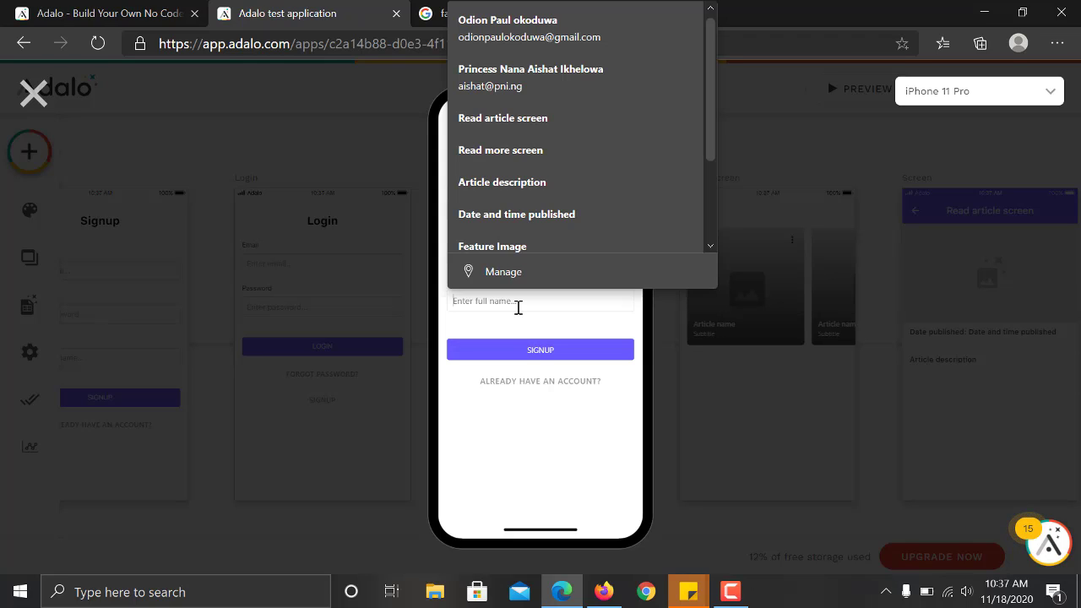
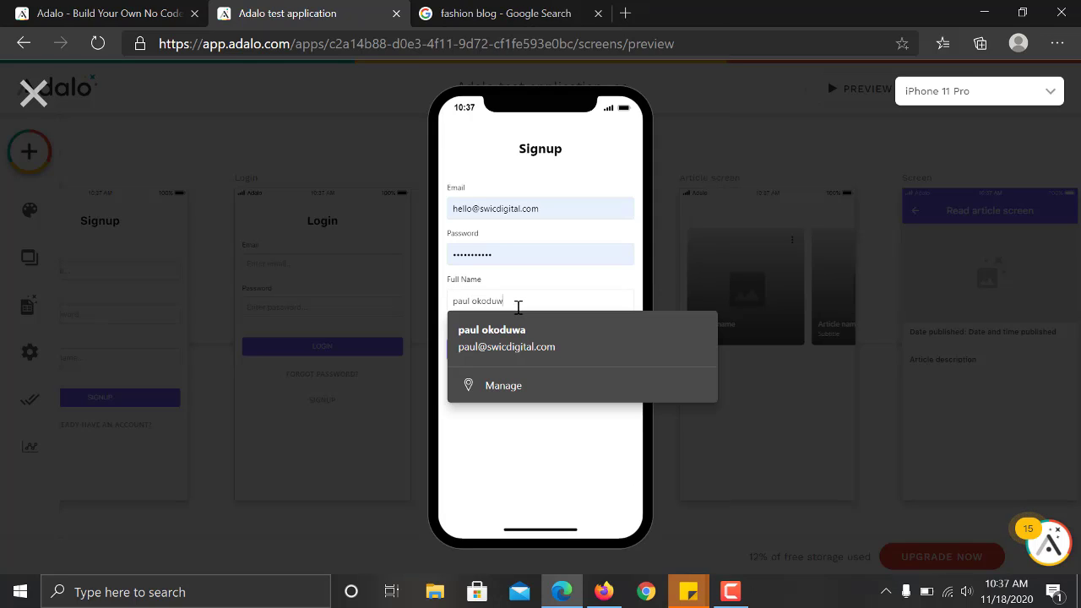
click(565, 280)
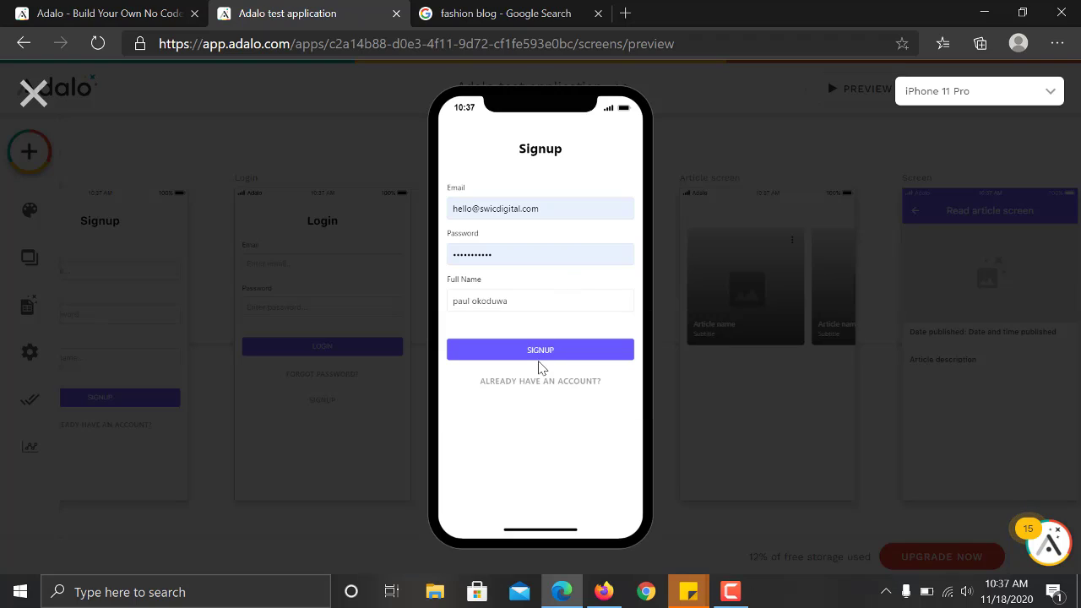
click(540, 353)
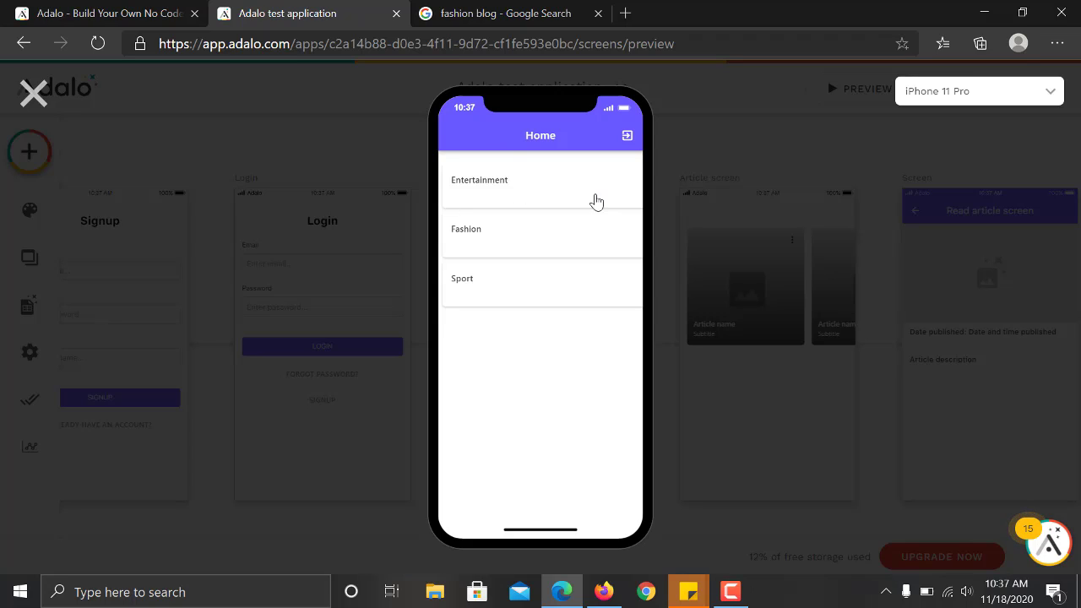
click(494, 184)
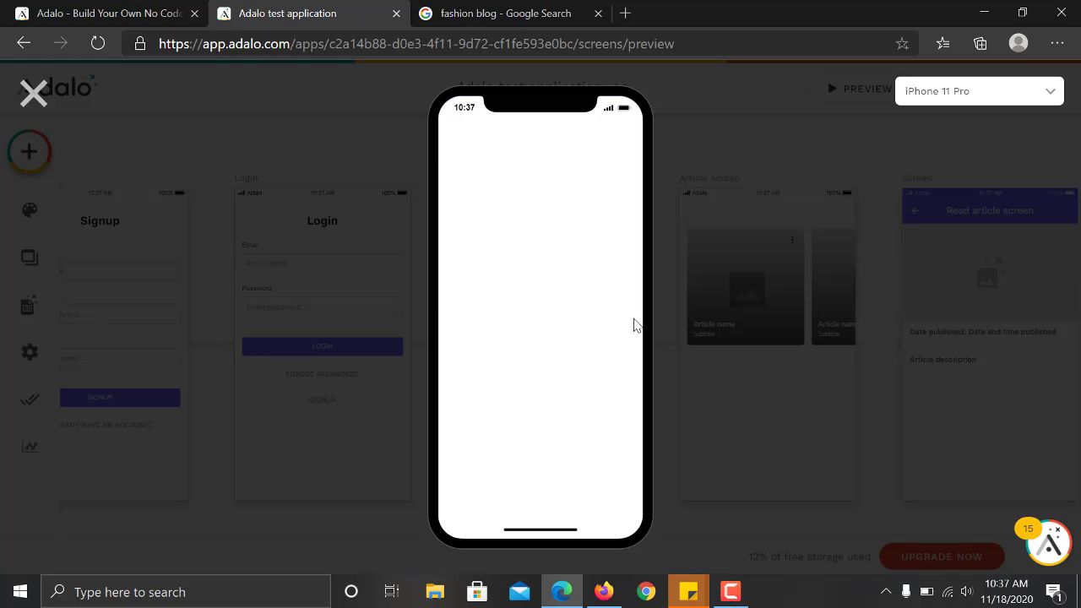
click(25, 97)
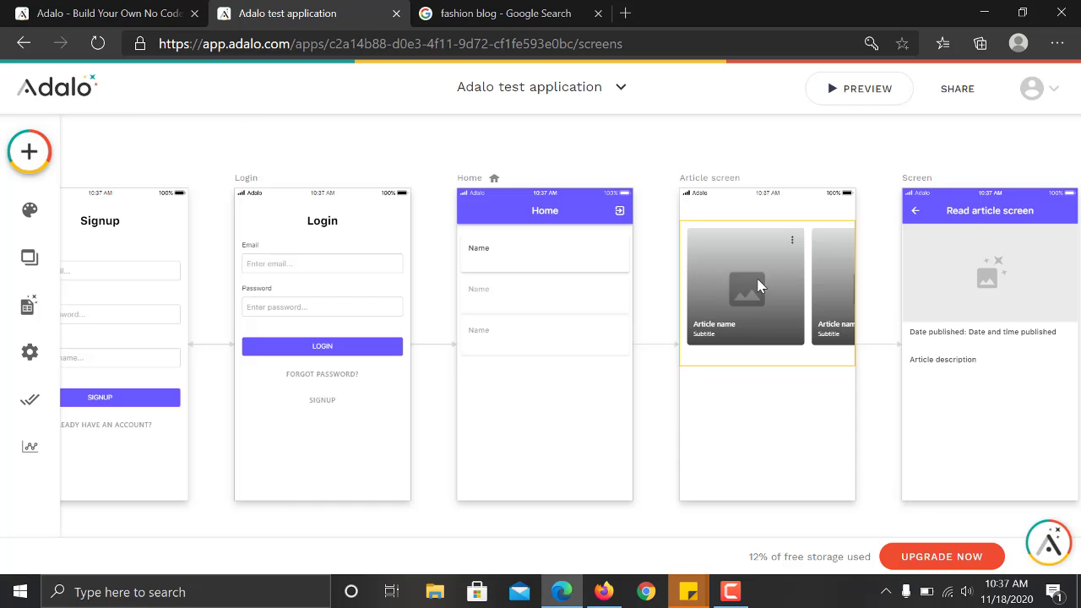
Check the Horizontal Card List's click action targets Read article, then reopen the preview.
click(771, 277)
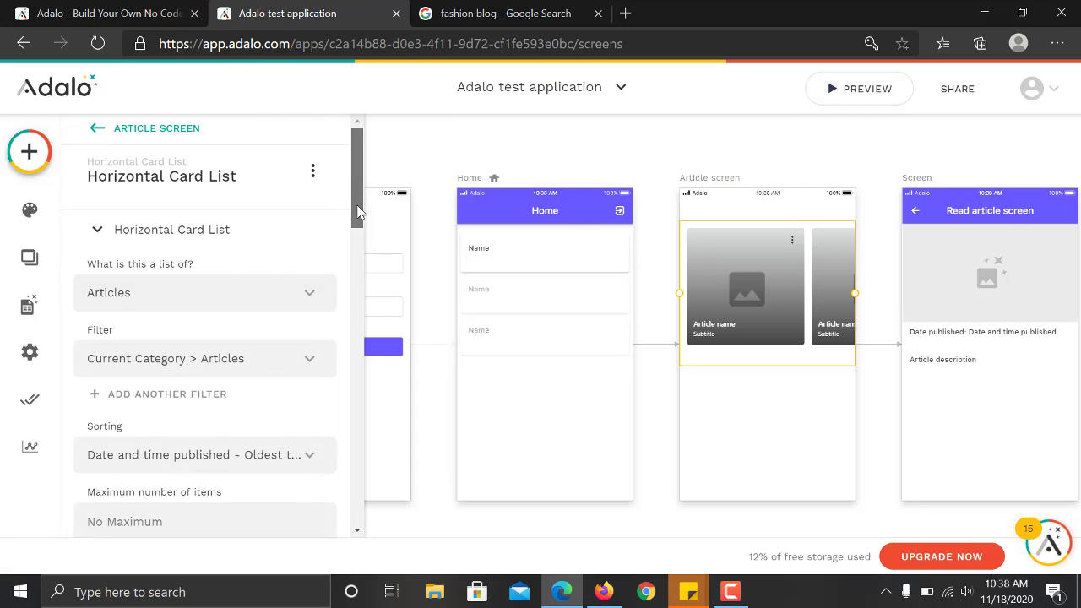
drag(357, 193, 361, 428)
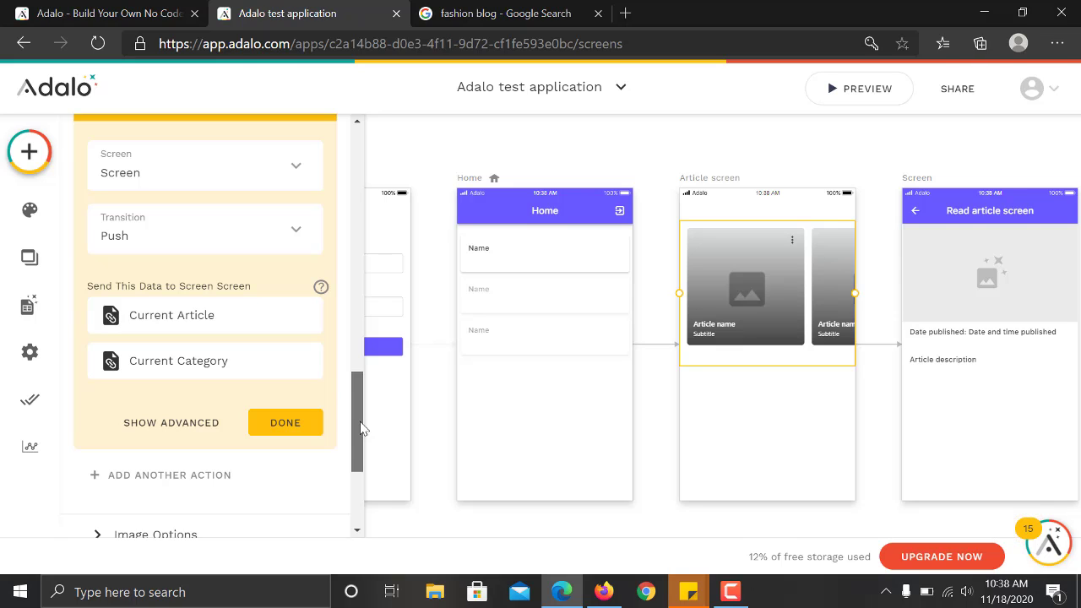
drag(361, 429, 360, 465)
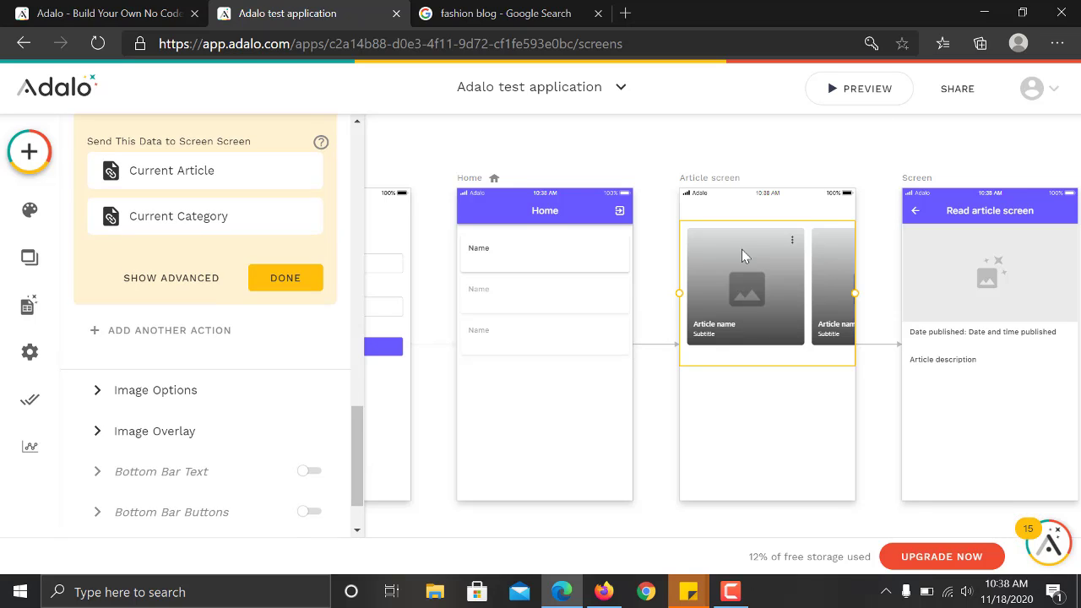
click(870, 91)
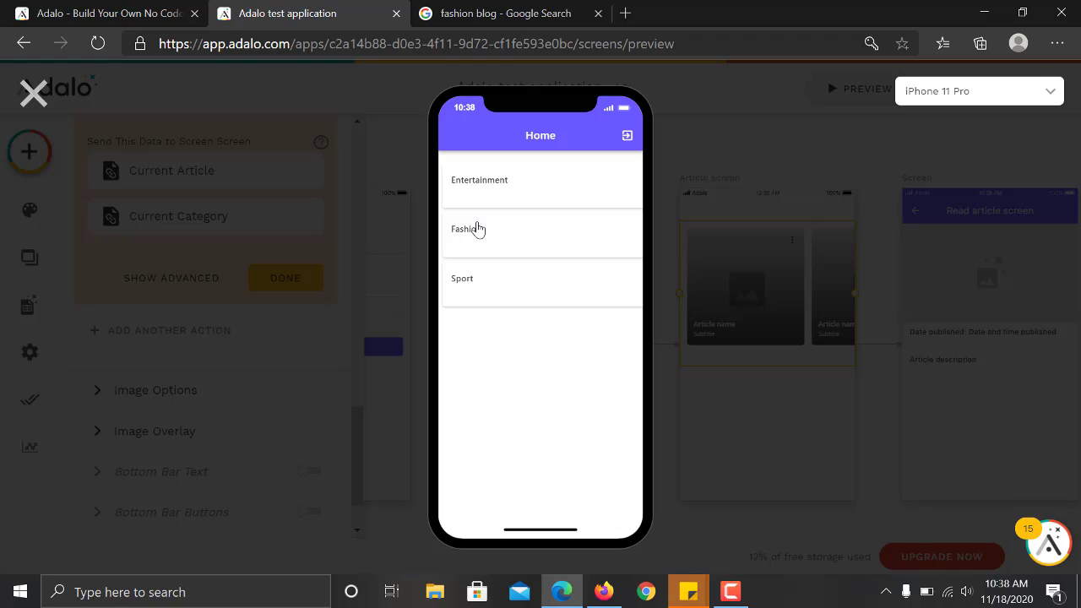
Open the Fashion article 'Who is a fashion icon' twice to verify its Read article screen, then close.
click(479, 233)
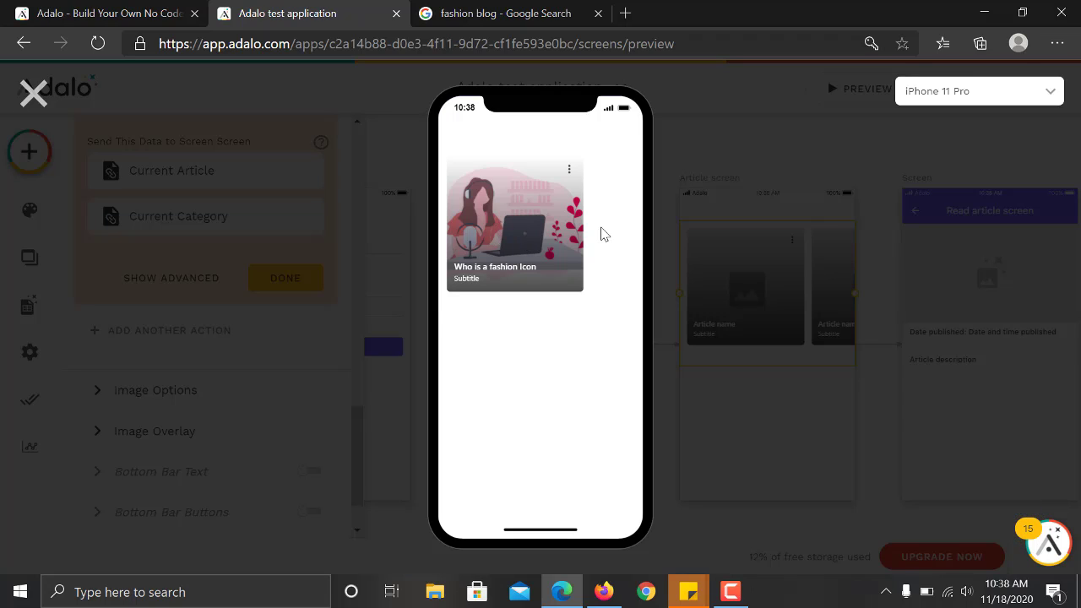
click(512, 216)
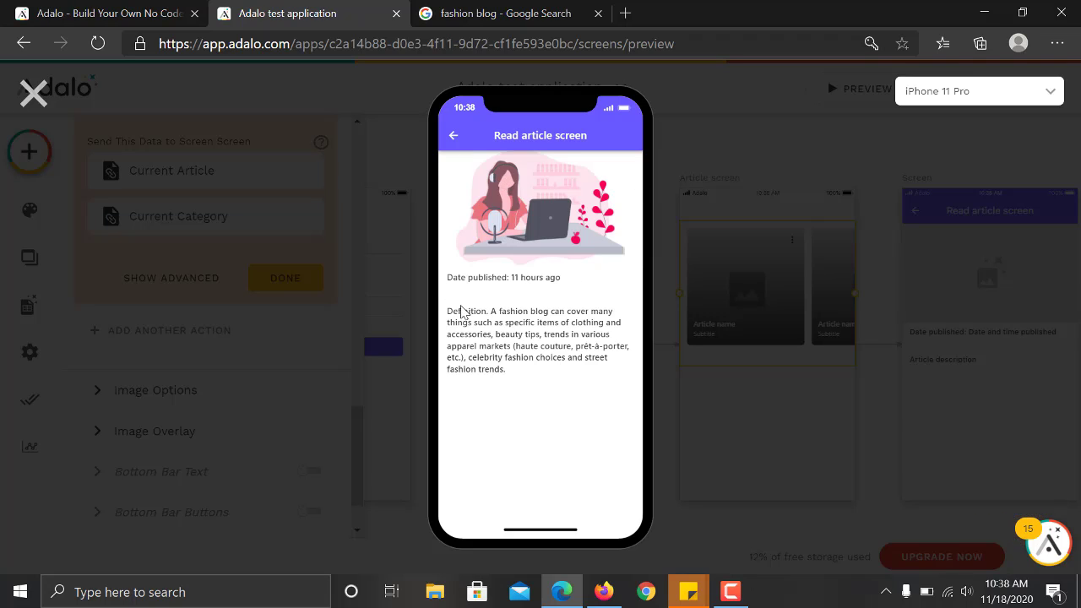
click(452, 134)
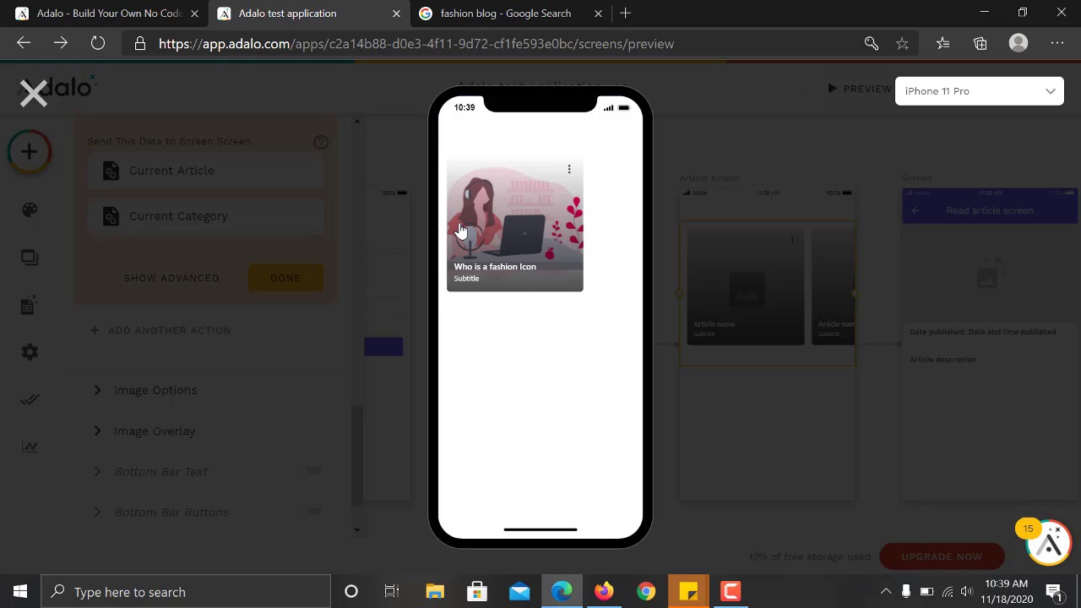
click(571, 173)
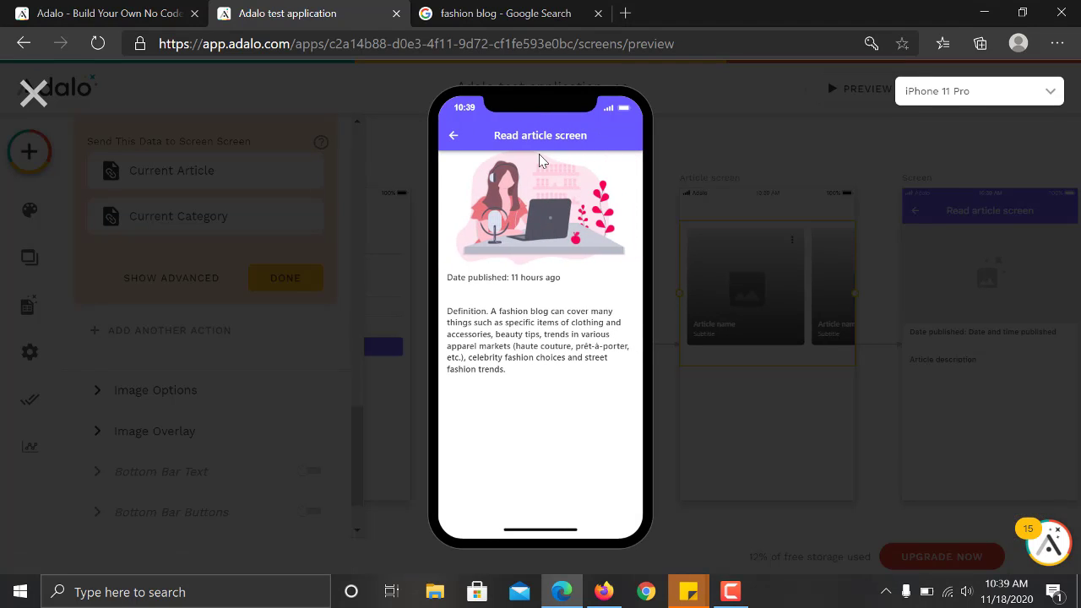
click(33, 93)
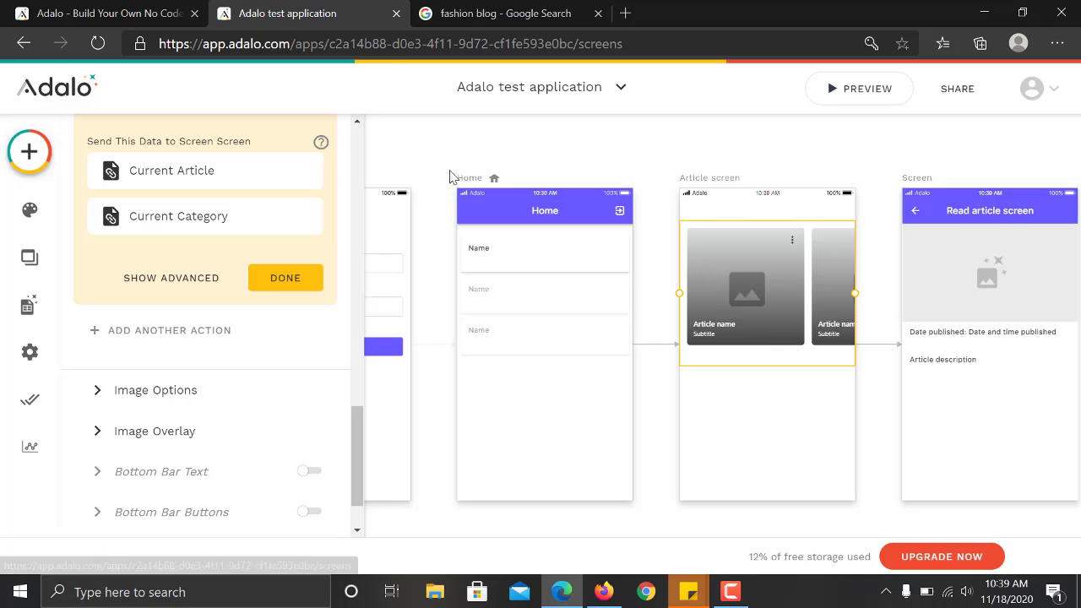
Dismiss the card list panel and scroll the canvas back to the Signup screen.
click(944, 142)
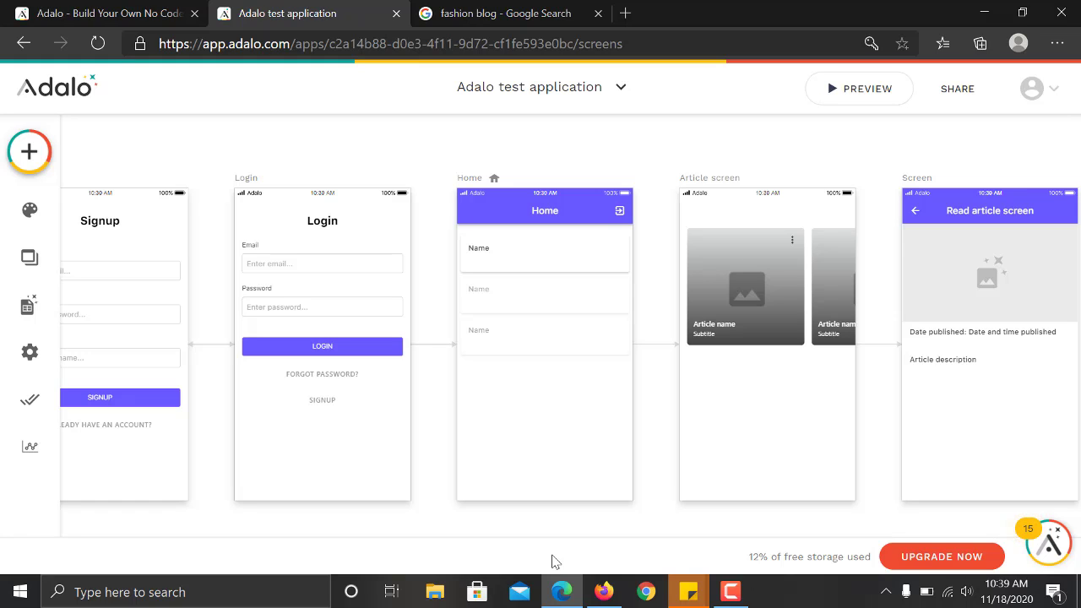
scroll(555, 562, left, 2)
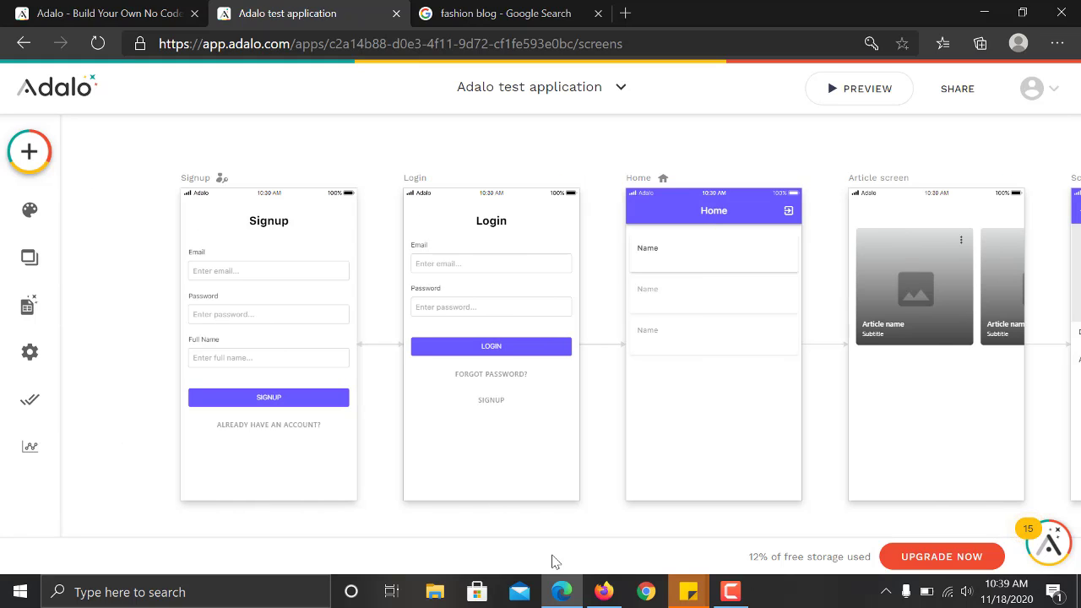
scroll(555, 561, right, 4)
scroll(555, 562, left, 1)
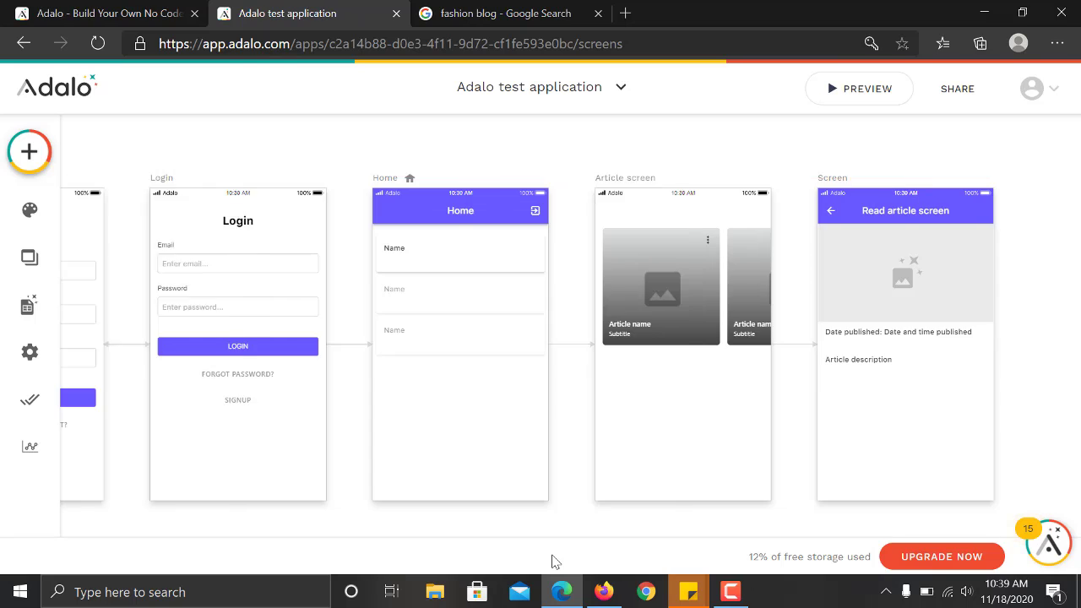
scroll(556, 562, left, 2)
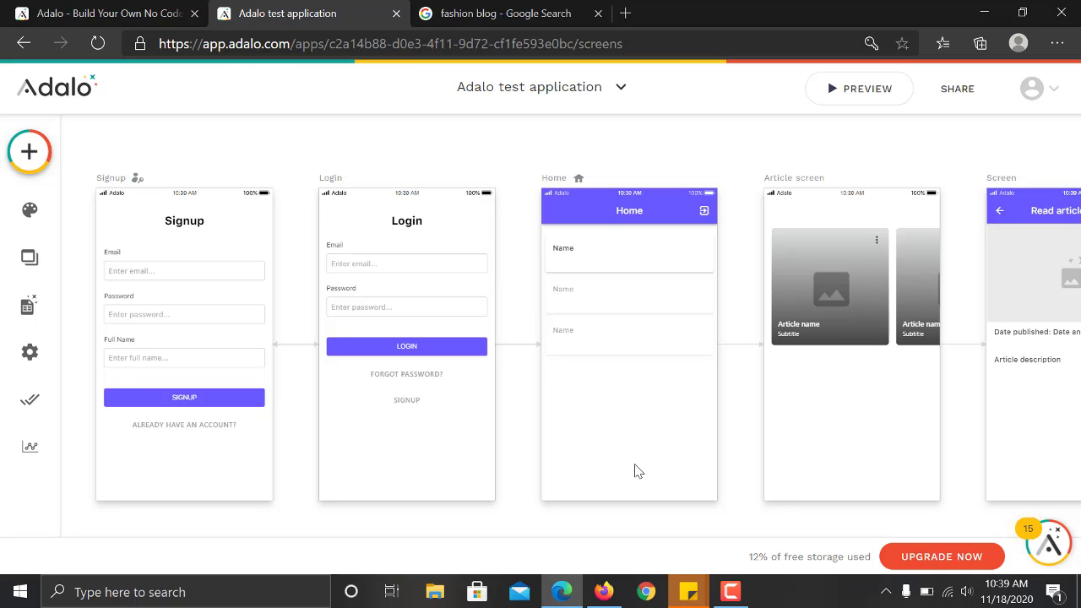
click(729, 593)
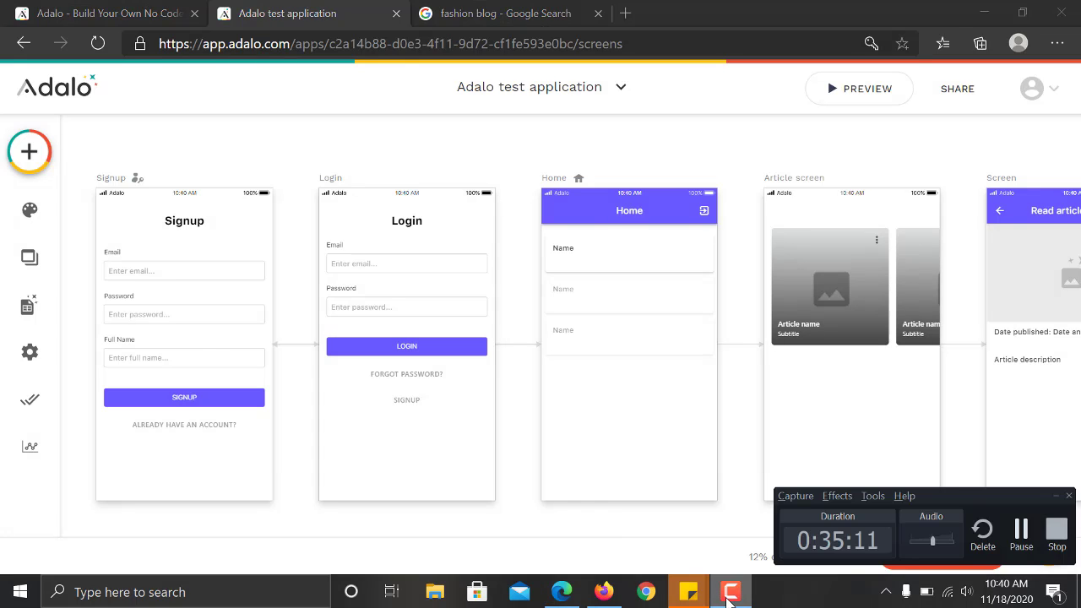